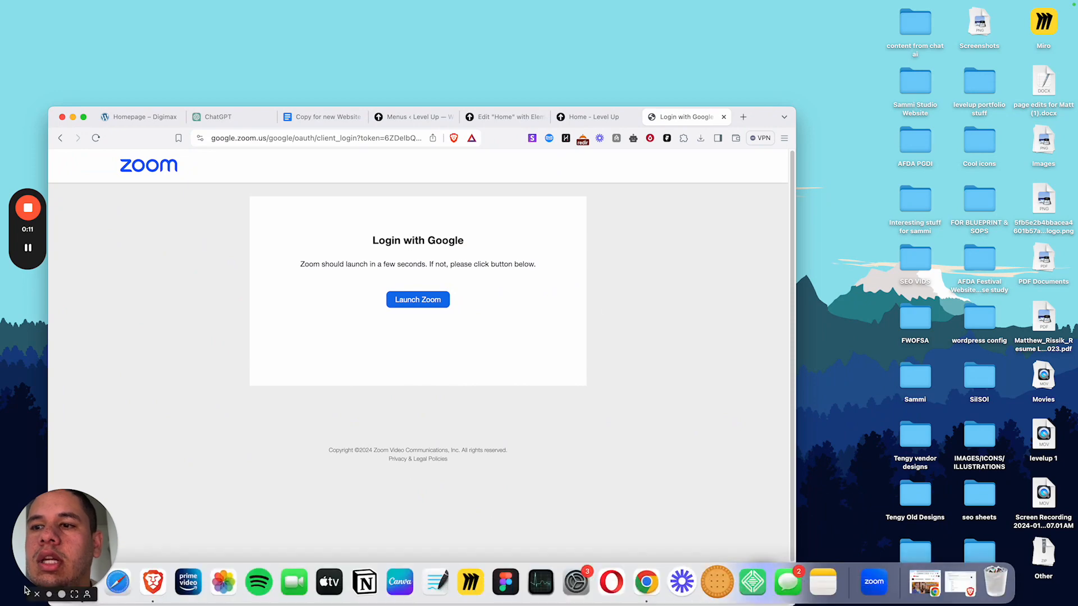
- Bring the GoDaddy products window to the front and make it full screen
right_click(153, 583)
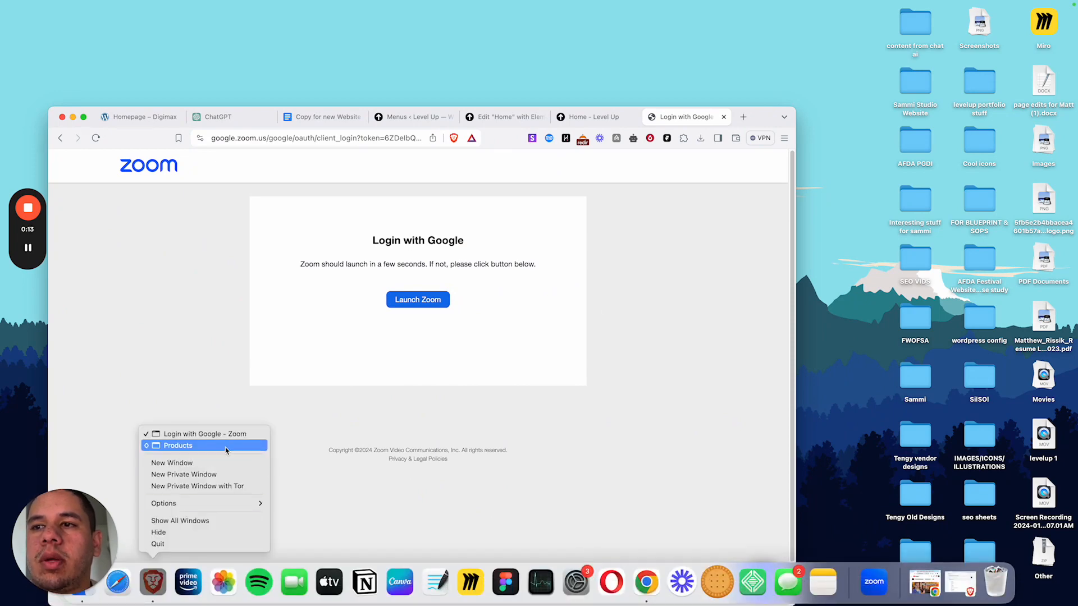
click(224, 446)
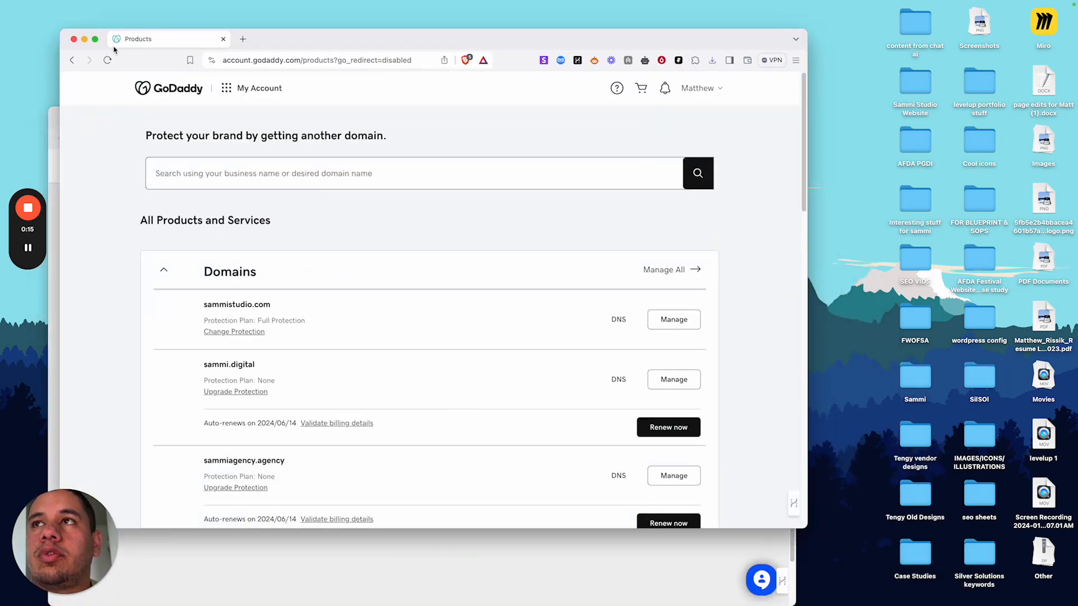
click(94, 41)
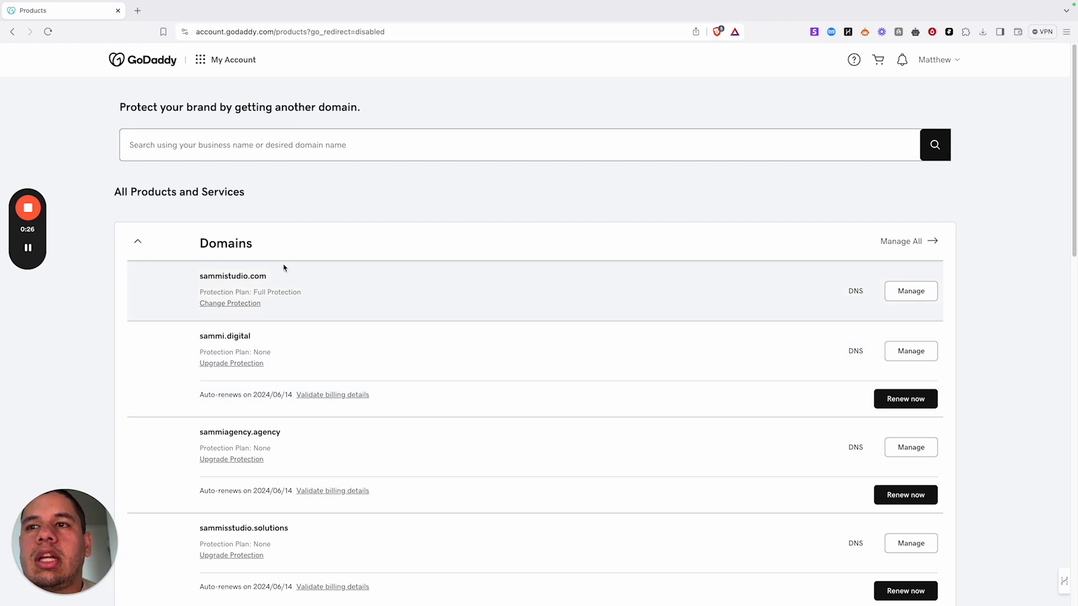
- Expand the Web Hosting section to reveal the Web Hosting Ultimate plan
scroll(296, 220, down, 20)
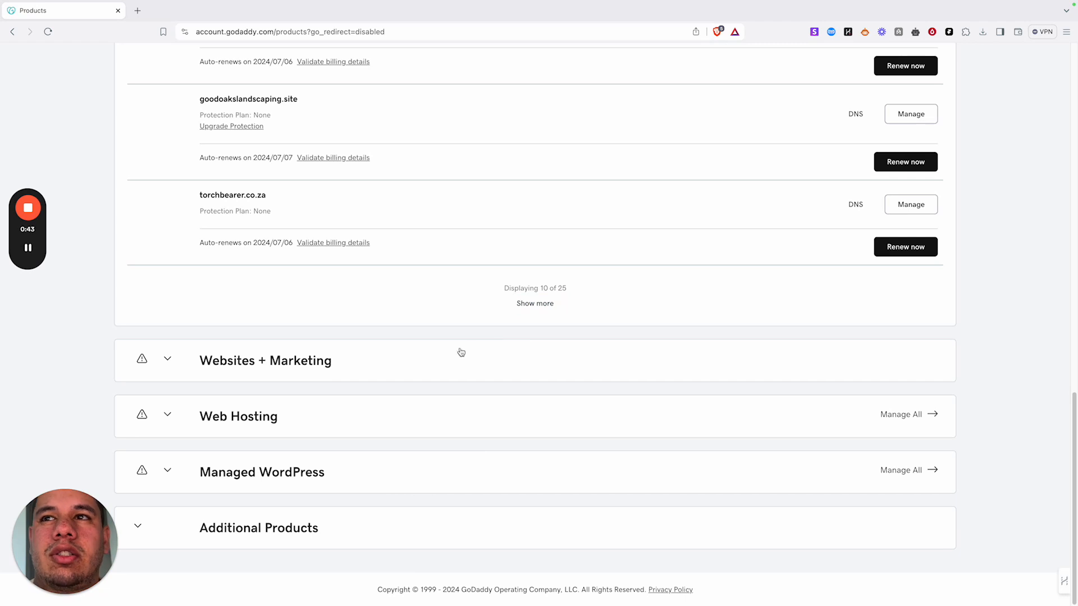
scroll(409, 96, up, 3)
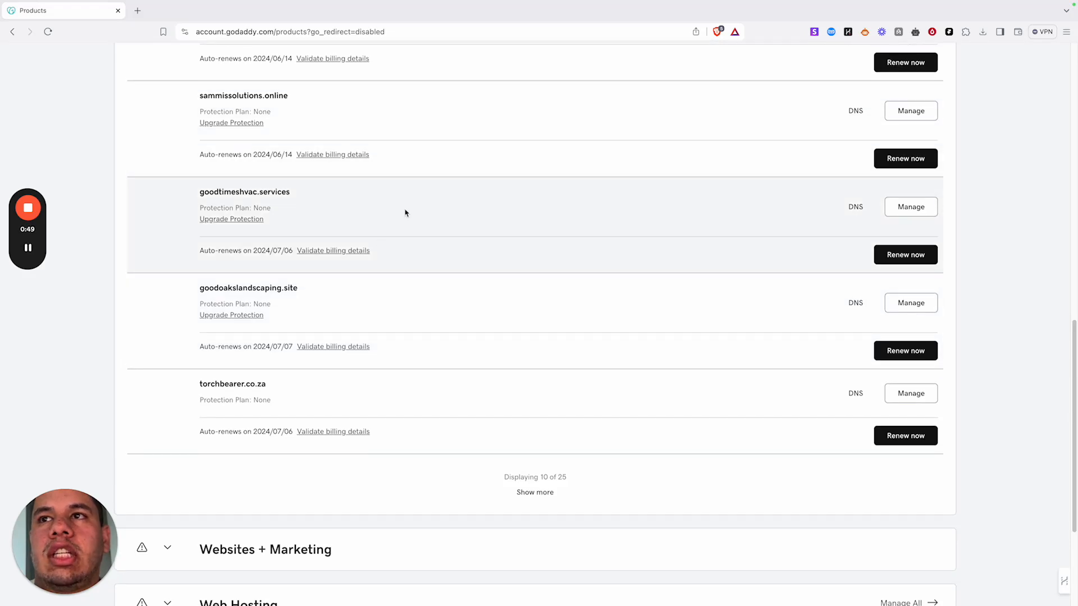
scroll(396, 210, up, 3)
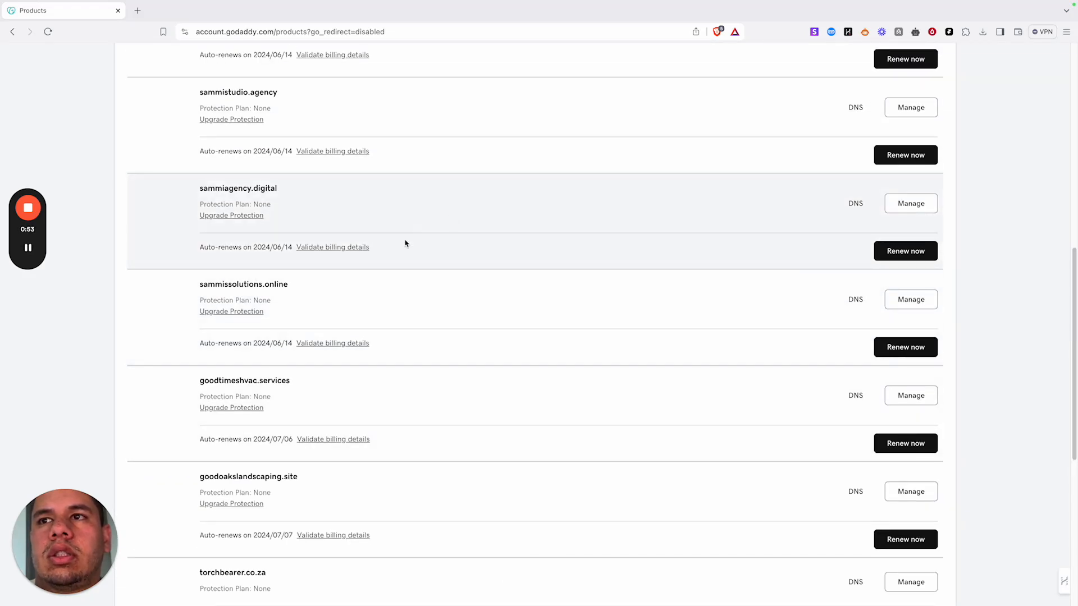
scroll(404, 244, up, 5)
scroll(502, 337, down, 1)
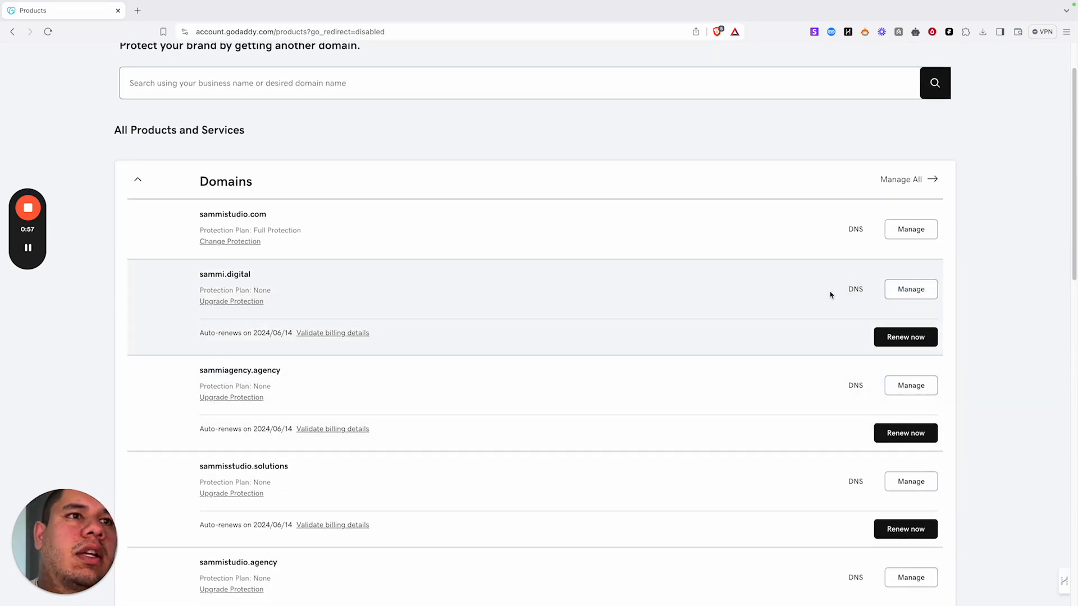
scroll(622, 297, down, 8)
scroll(622, 297, down, 6)
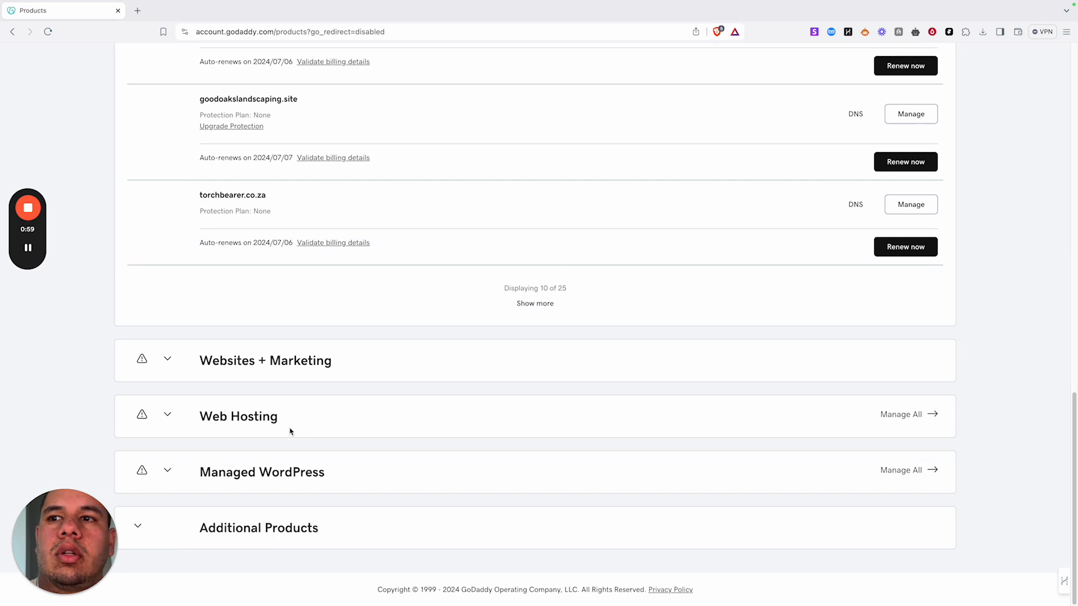
click(272, 425)
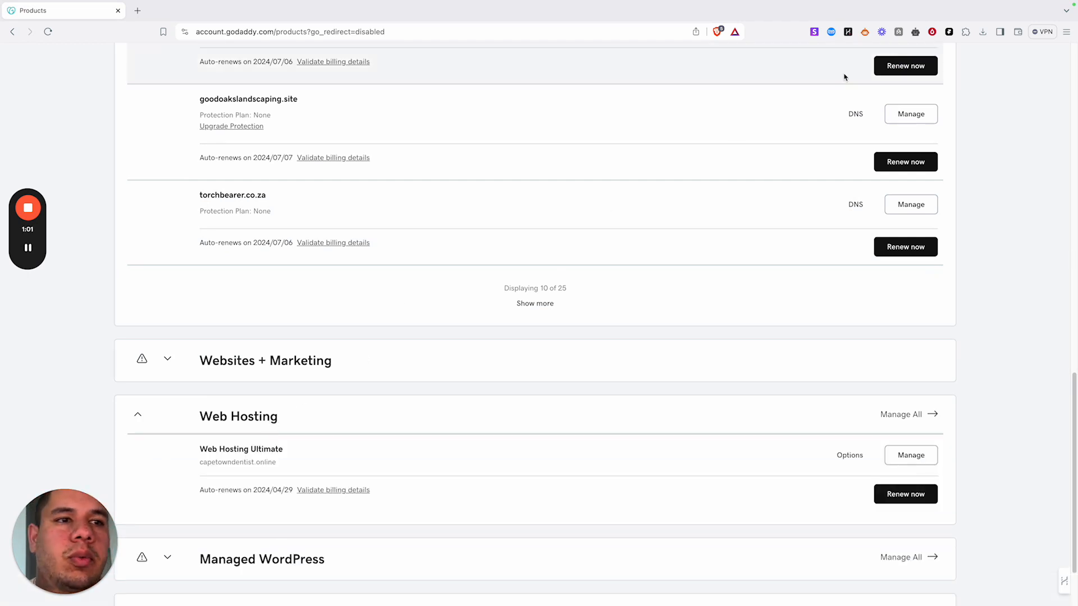
- Manage the Web Hosting Ultimate plan and start adding a new website to it
click(907, 455)
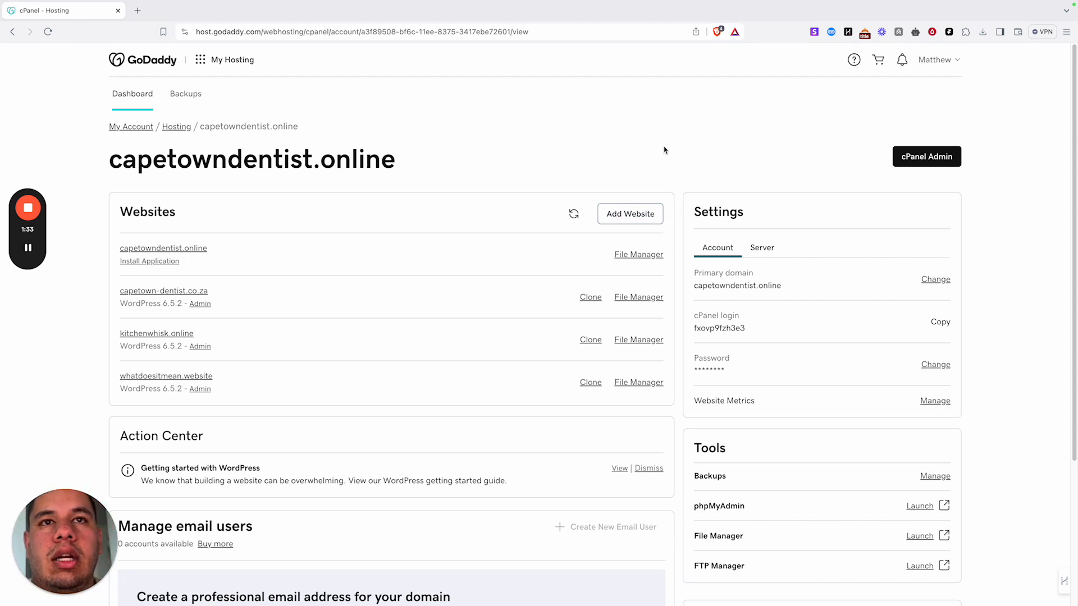
click(628, 213)
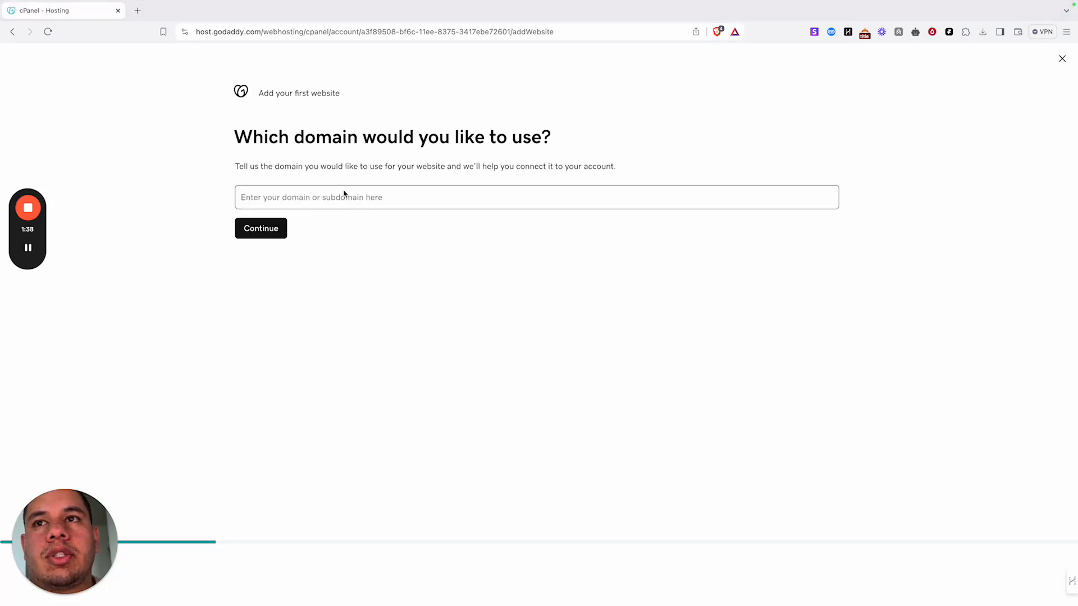
- Choose the sammisstudio.solutions domain and WordPress as the application, then continue
click(343, 192)
text(sa)
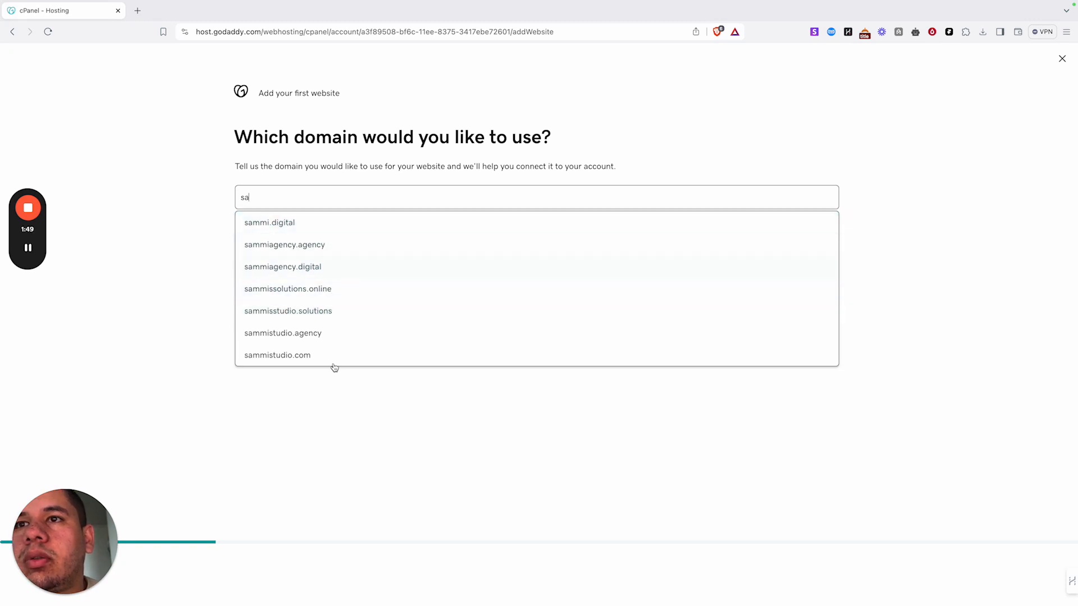
click(320, 311)
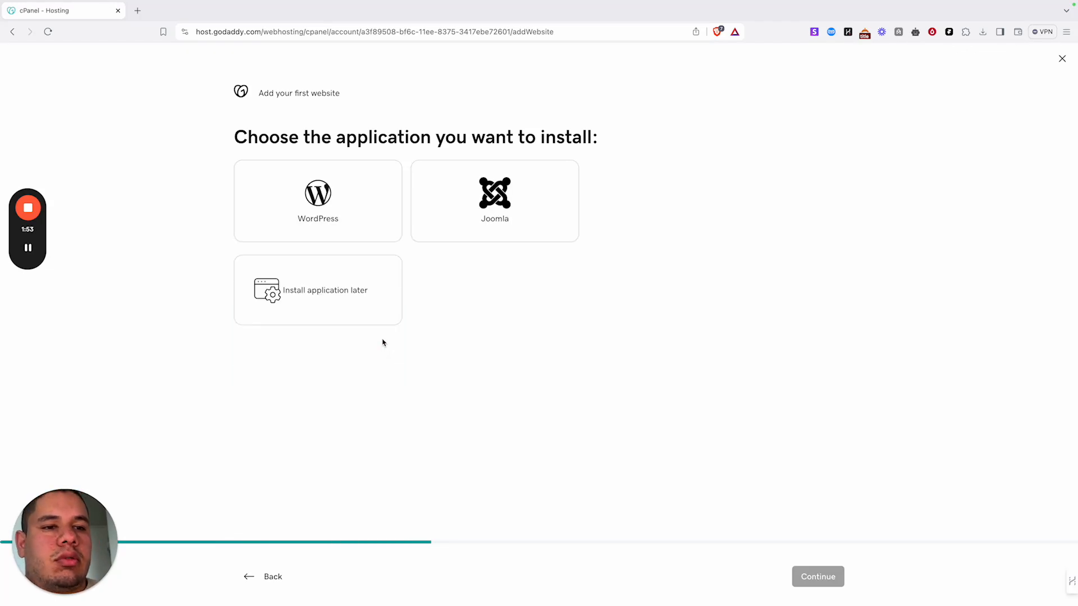
click(367, 220)
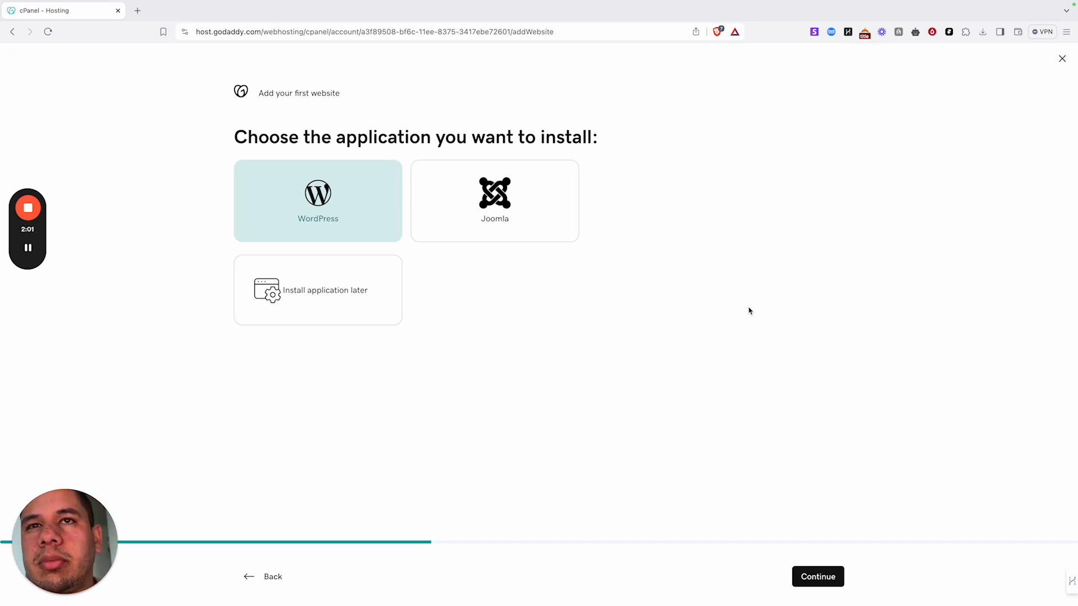
click(814, 587)
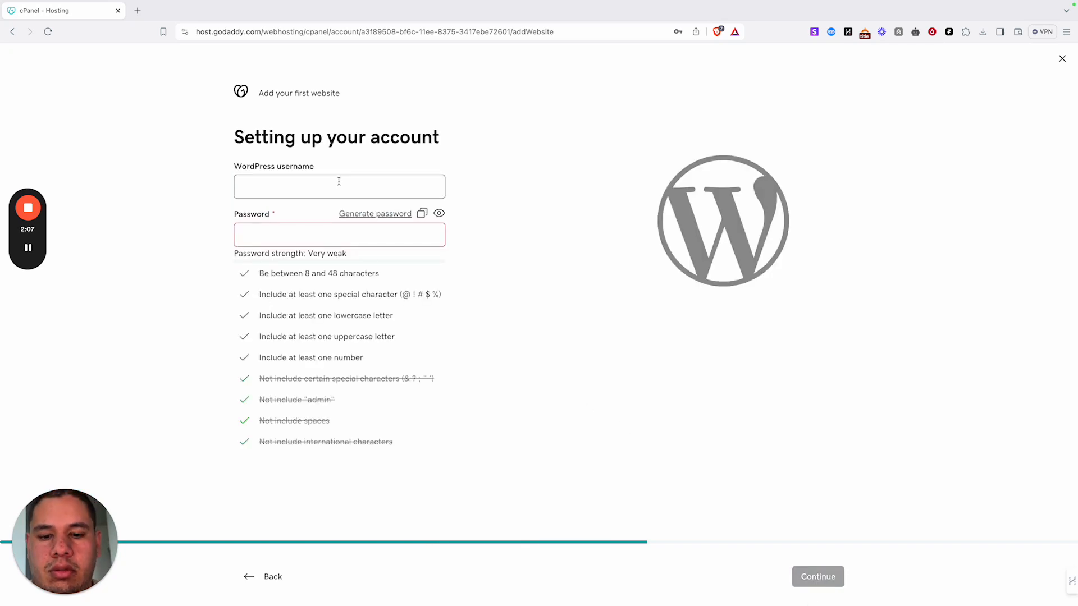
- Enter the WordPress username and a saved password, create the site, and return to the hosting dashboard
text(matthew)
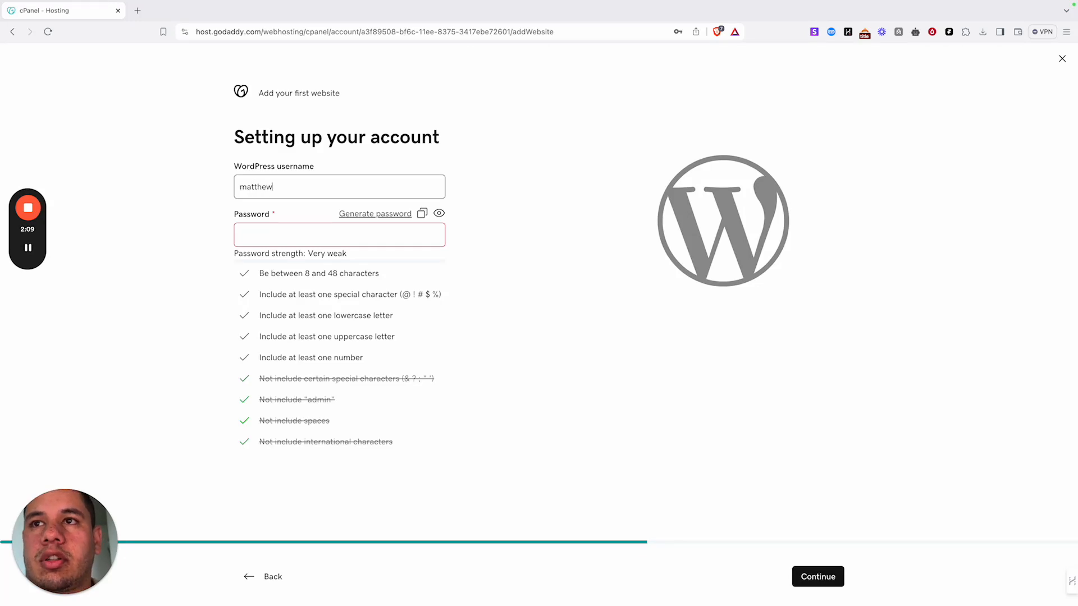
click(281, 240)
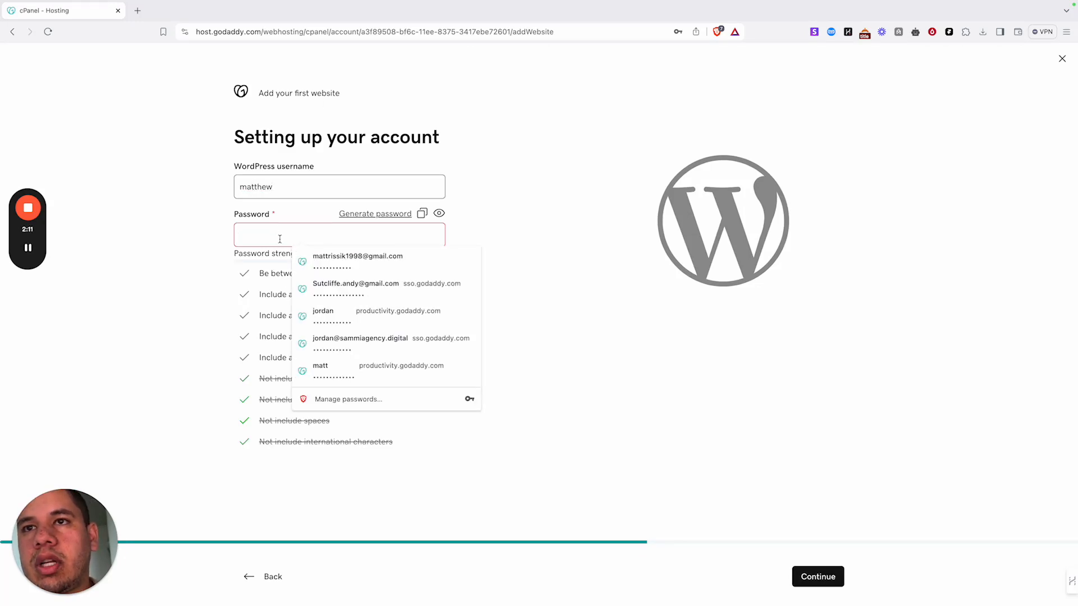
key(Down)
key(Return)
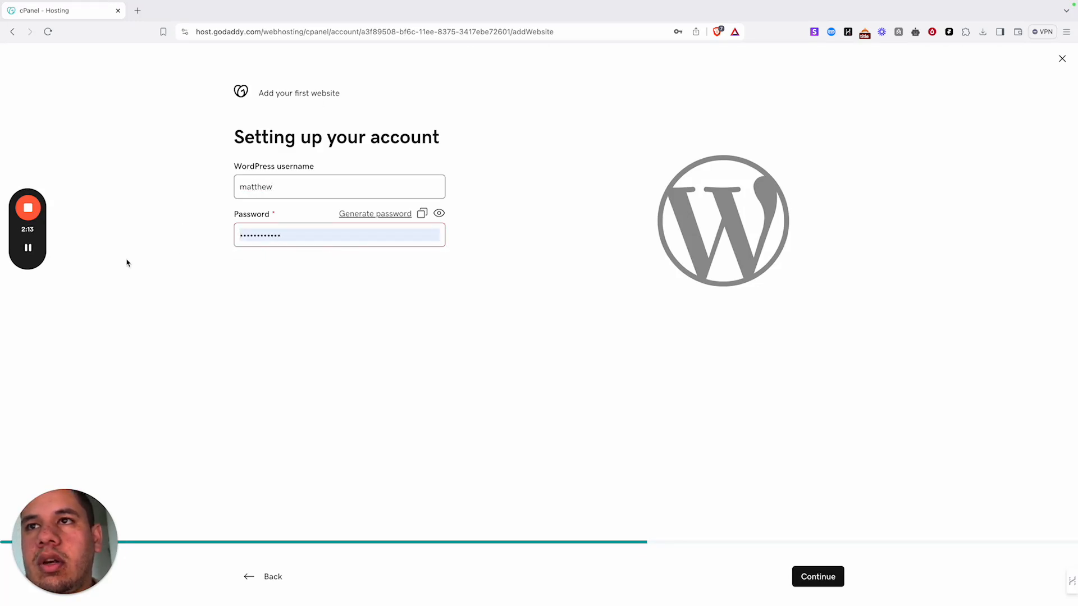
click(820, 575)
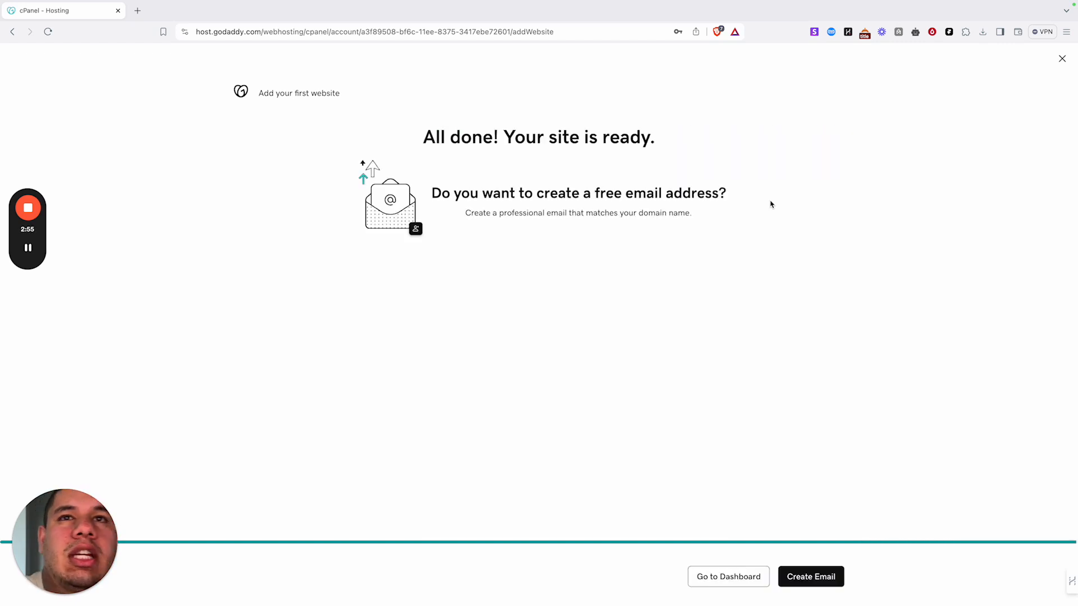
click(742, 583)
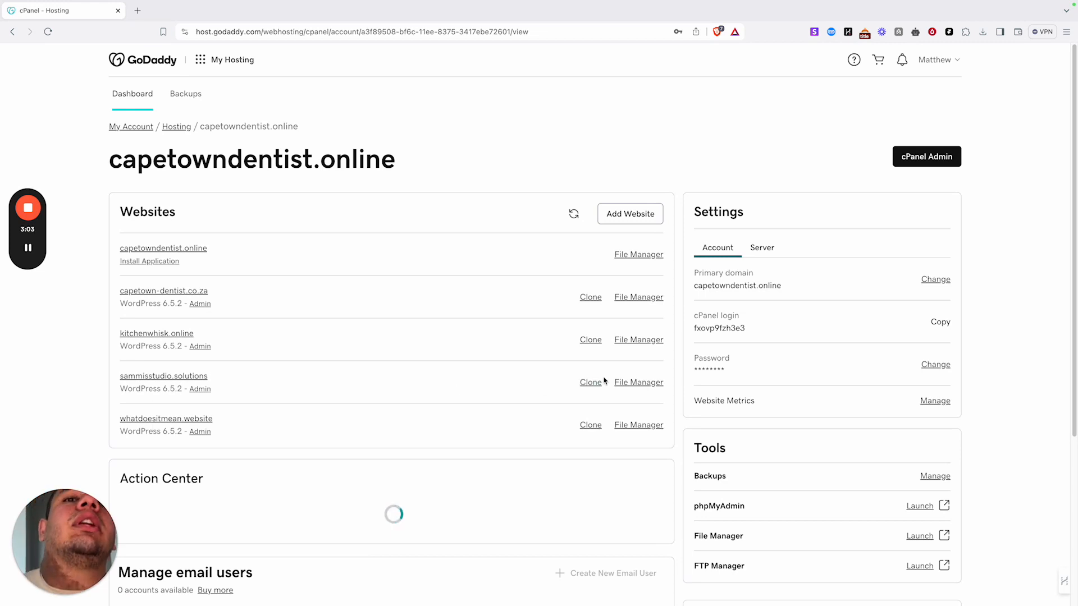
- Open the sammisstudio.solutions site and go to its /wp-admin address
click(195, 376)
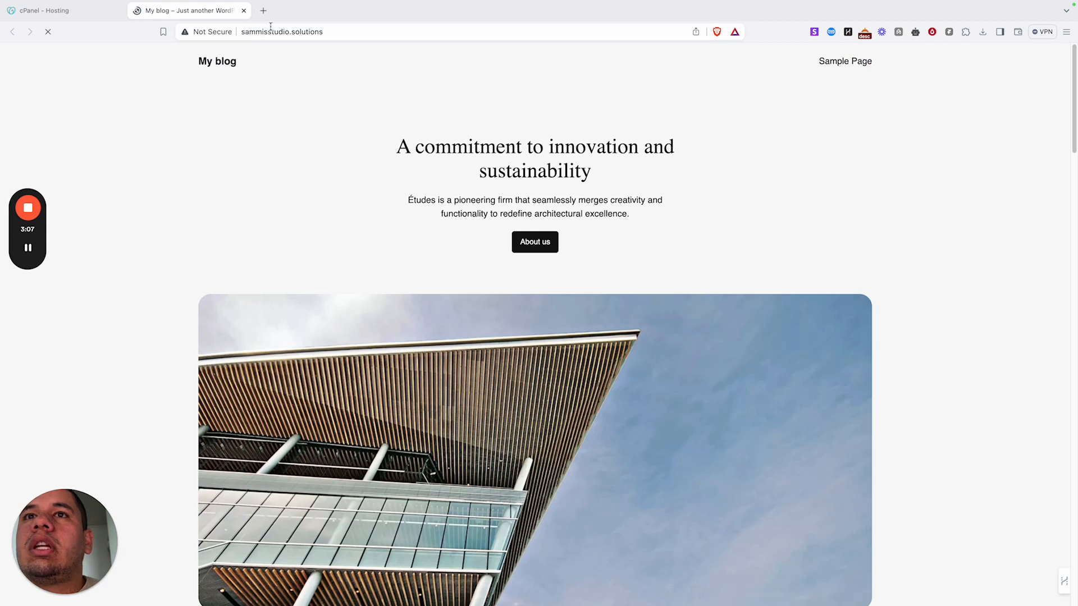
click(330, 31)
click(339, 32)
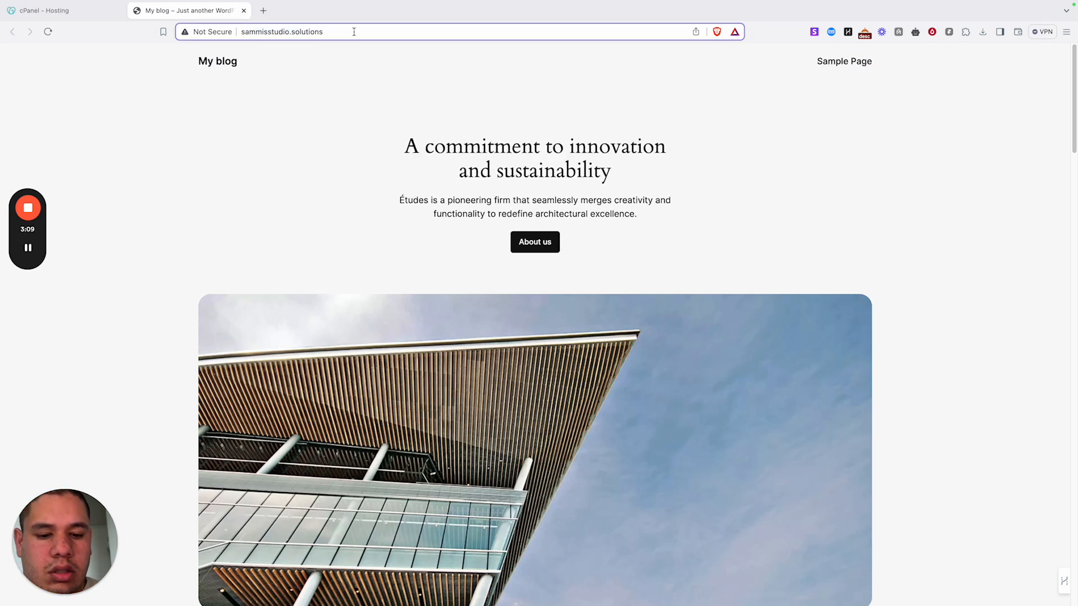
text(/)
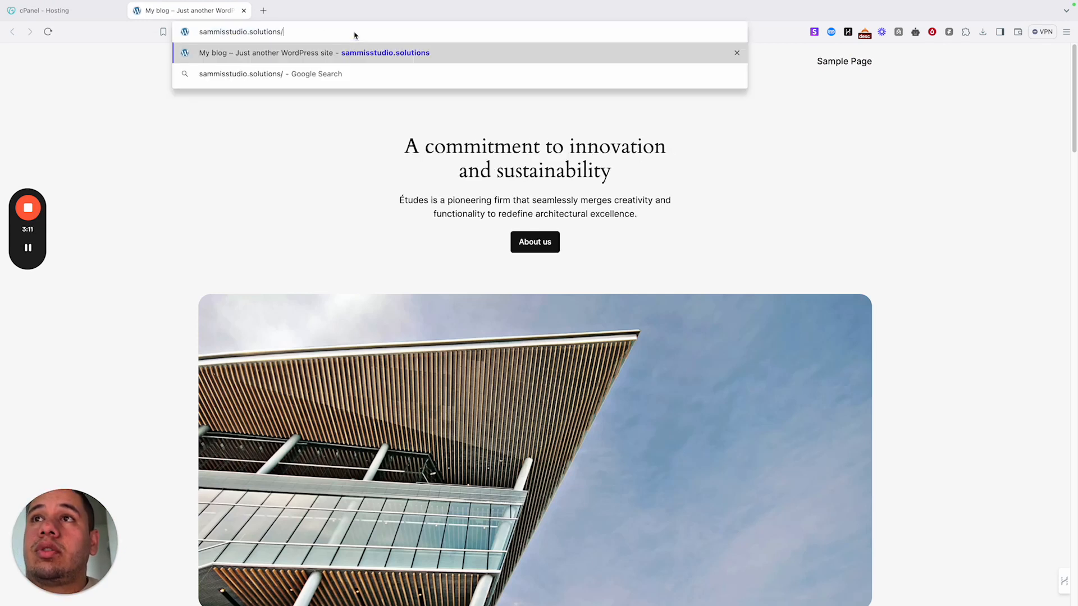
text(wp)
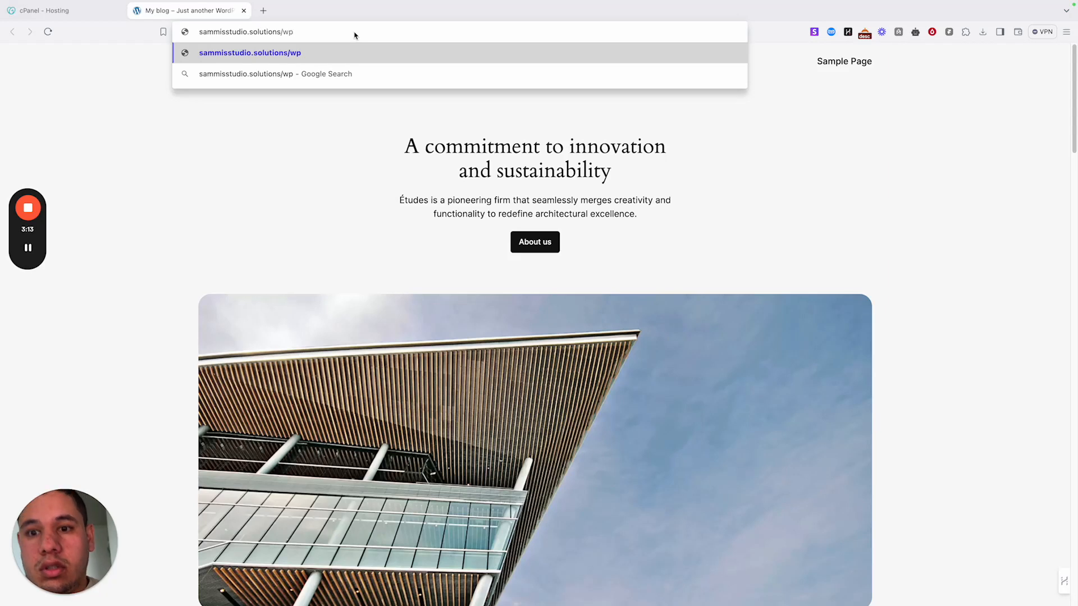
text(-)
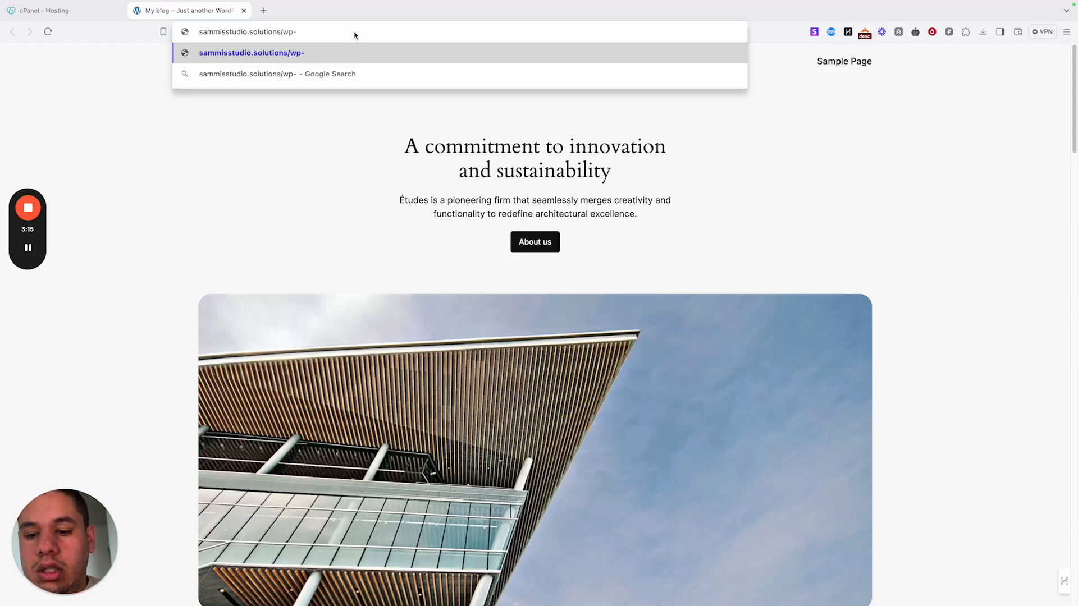
text(admin)
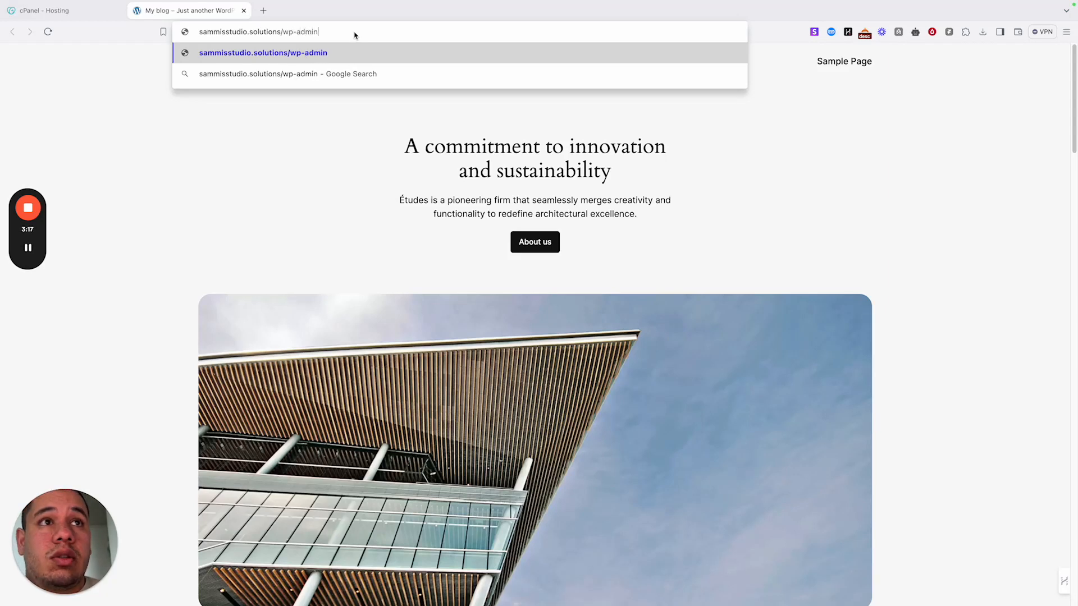
key(Return)
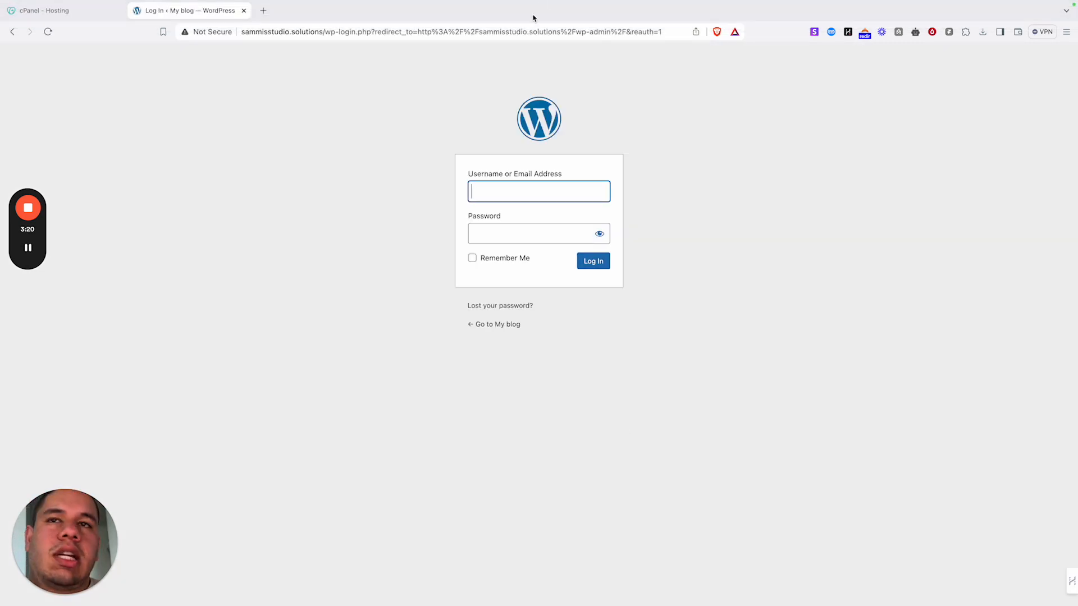
- Log in with the admin username and password, and let the browser save the login
click(495, 197)
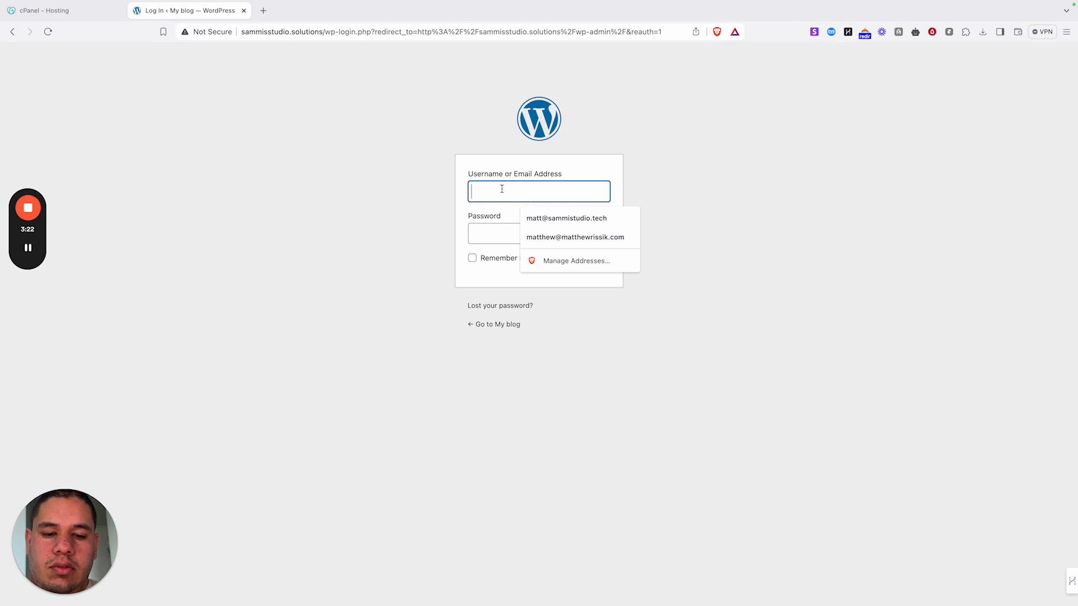
text(matthew)
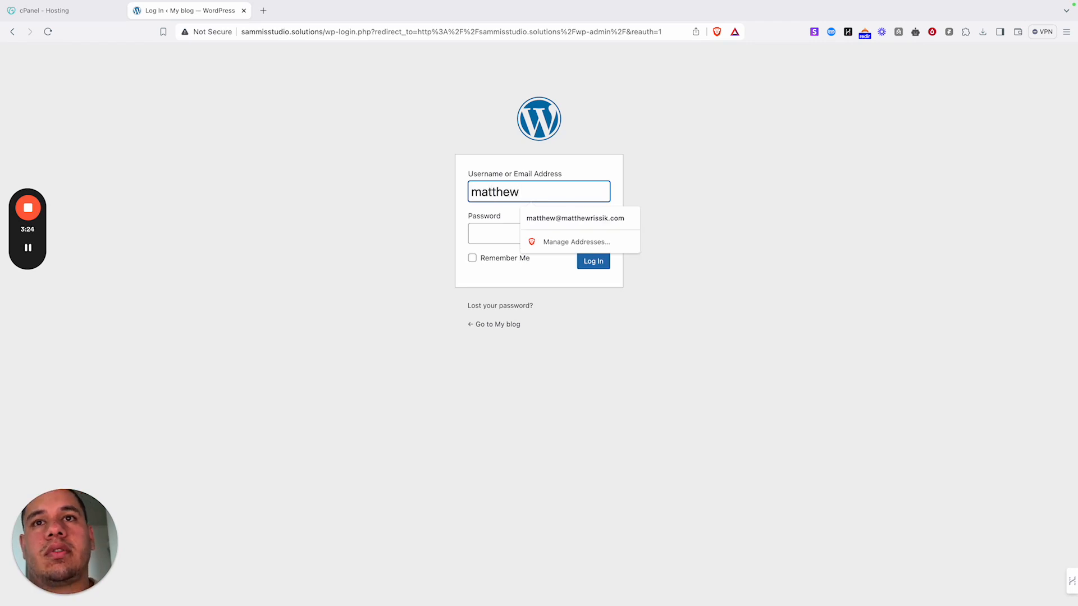
click(470, 231)
text(********)
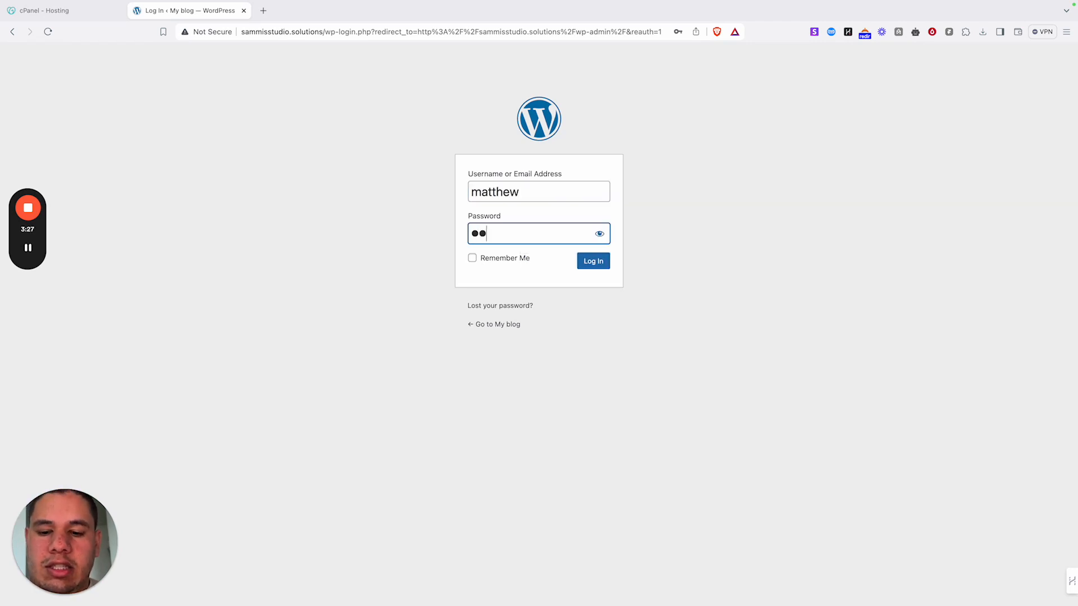
text(***)
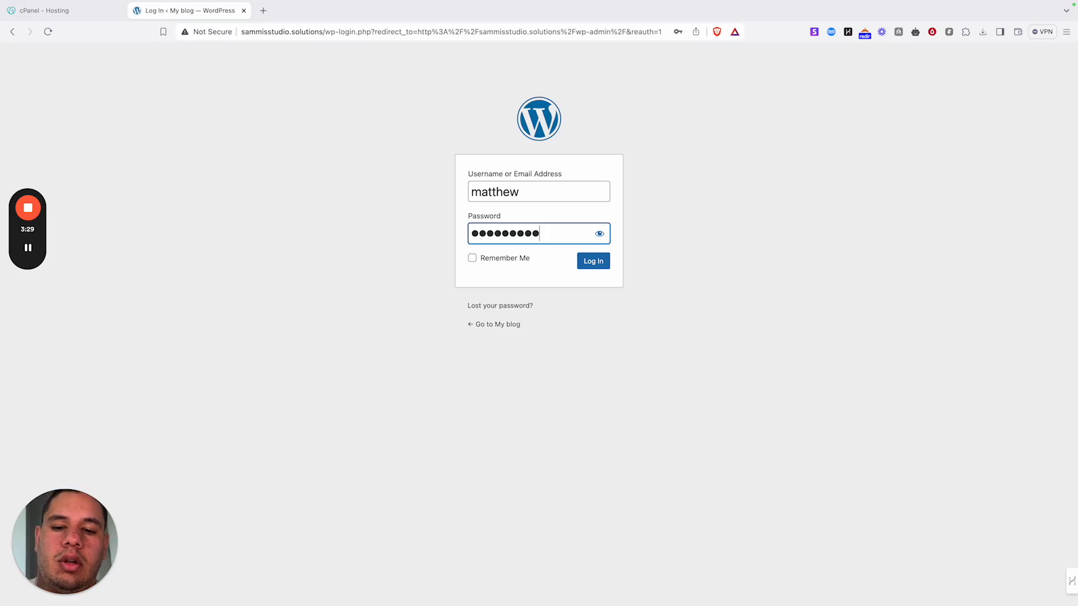
key(Return)
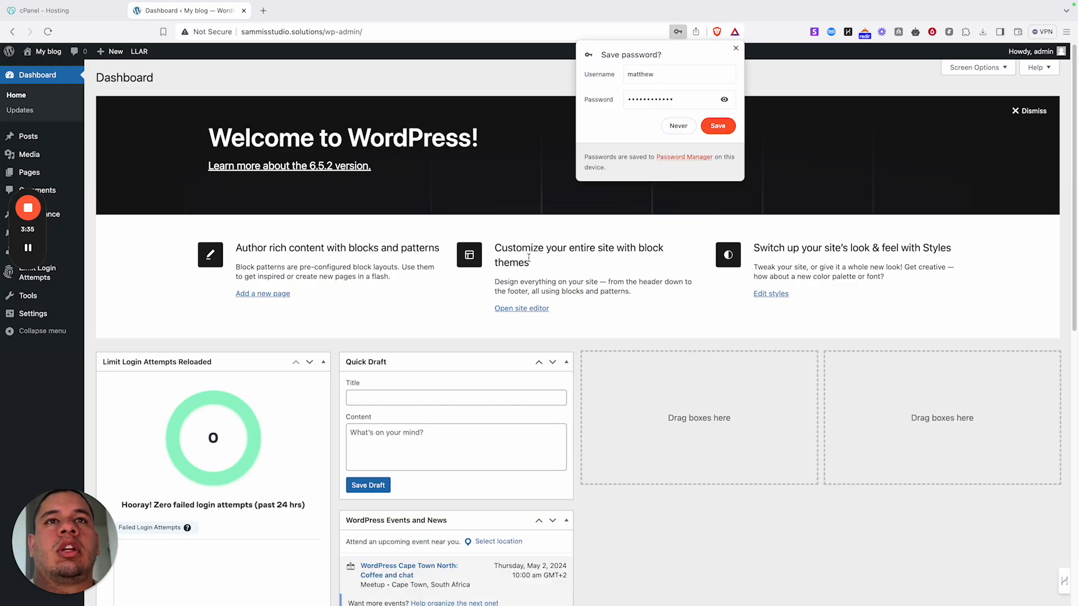
click(717, 127)
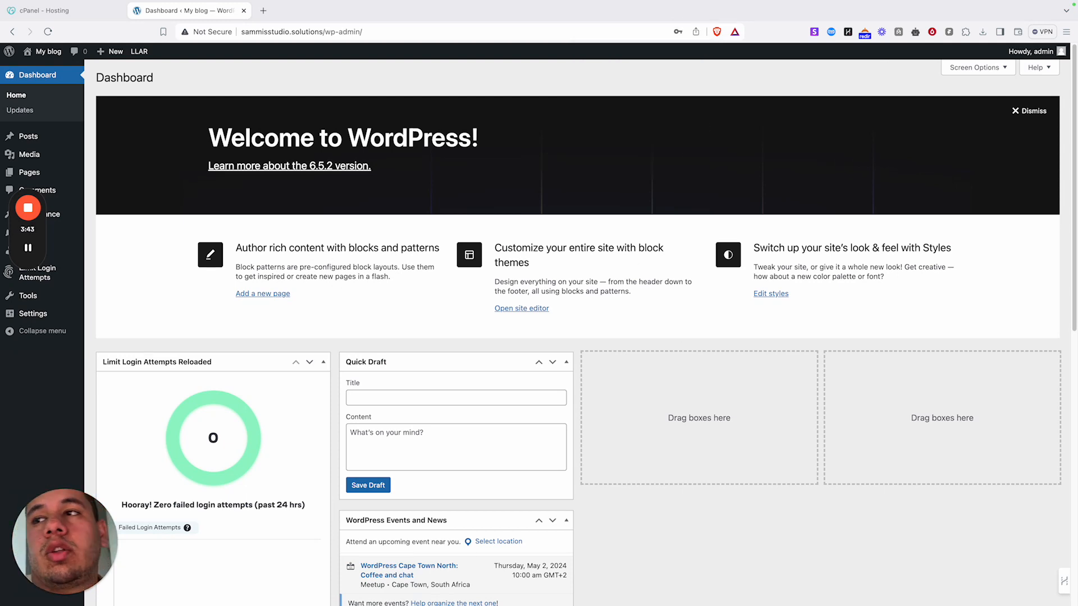
mouse_move(45, 311)
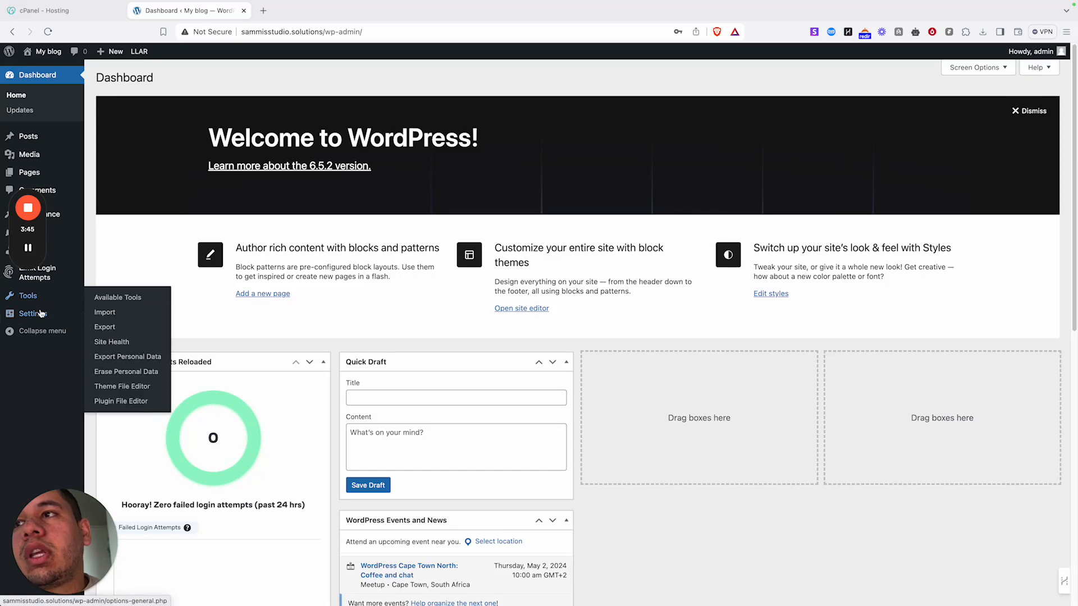
- In General Settings, change the Site Title from 'My blog' to 'Sammi Studio'
click(107, 316)
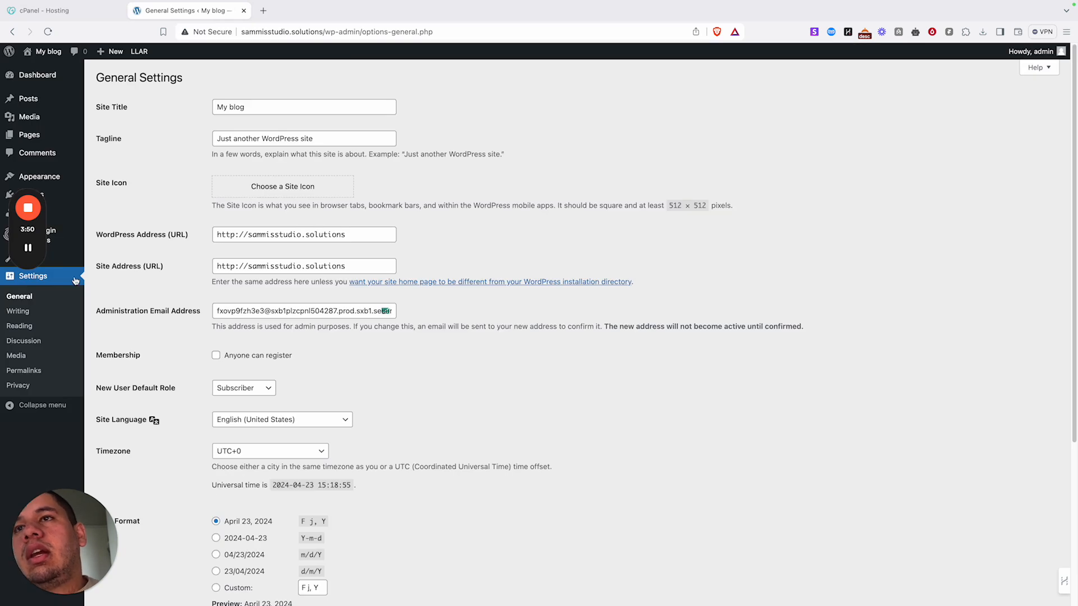
drag(256, 106, 185, 100)
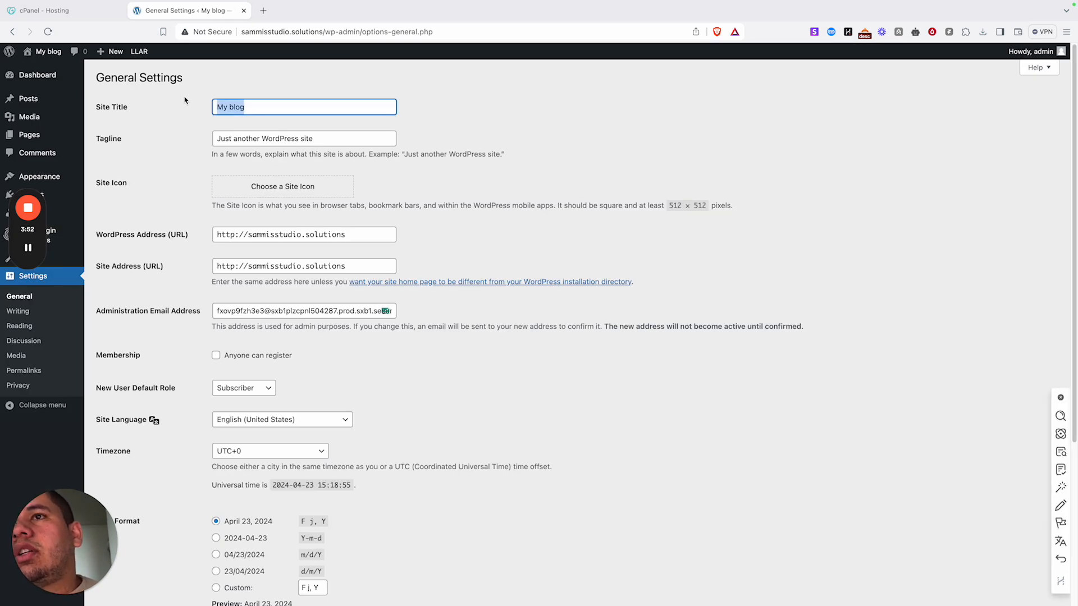
text(Sai)
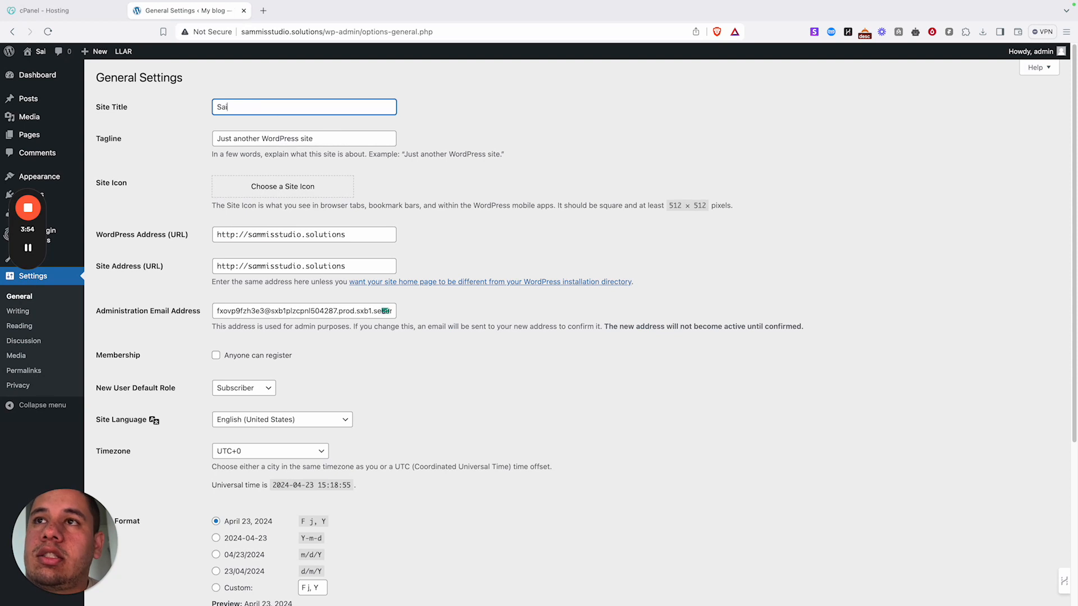
text( Stud)
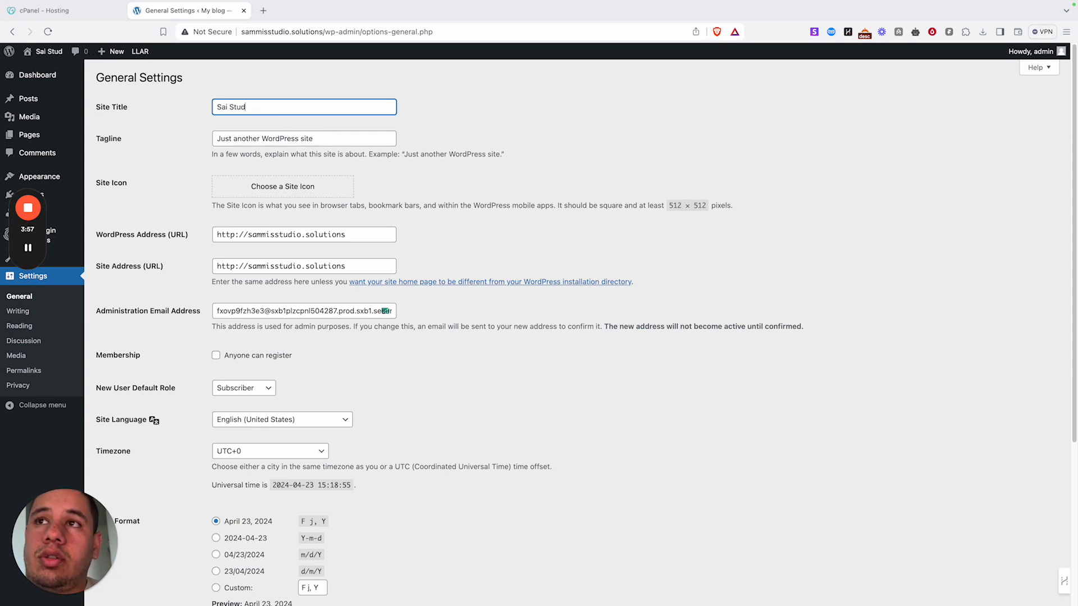
text(io)
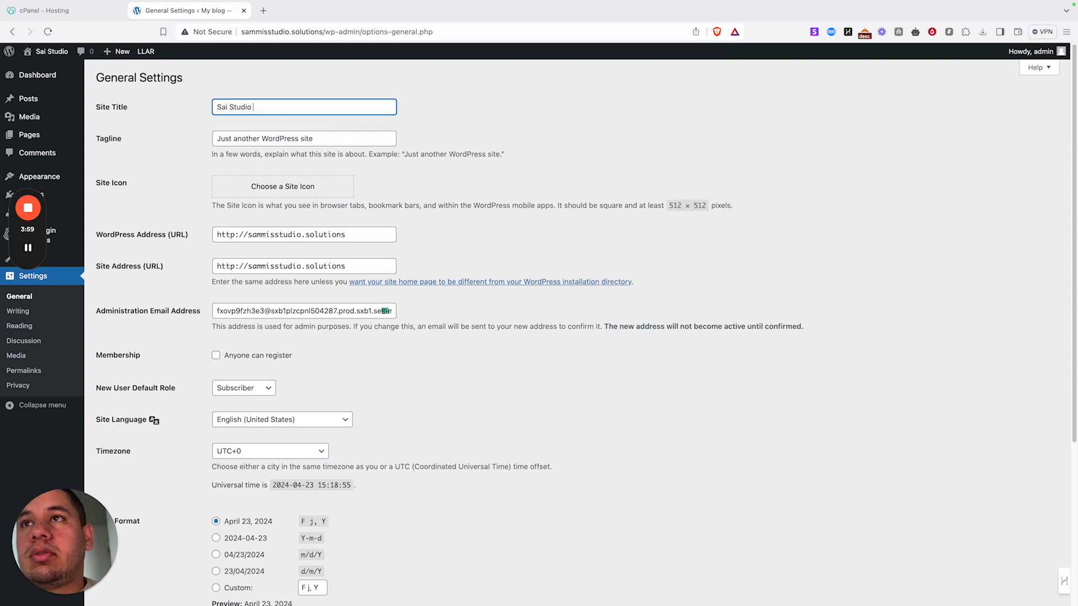
key(BackSpace)
key(BackSpace)
key(BackSpace)
key(BackSpace)
key(BackSpace)
key(BackSpace)
key(BackSpace)
key(BackSpace)
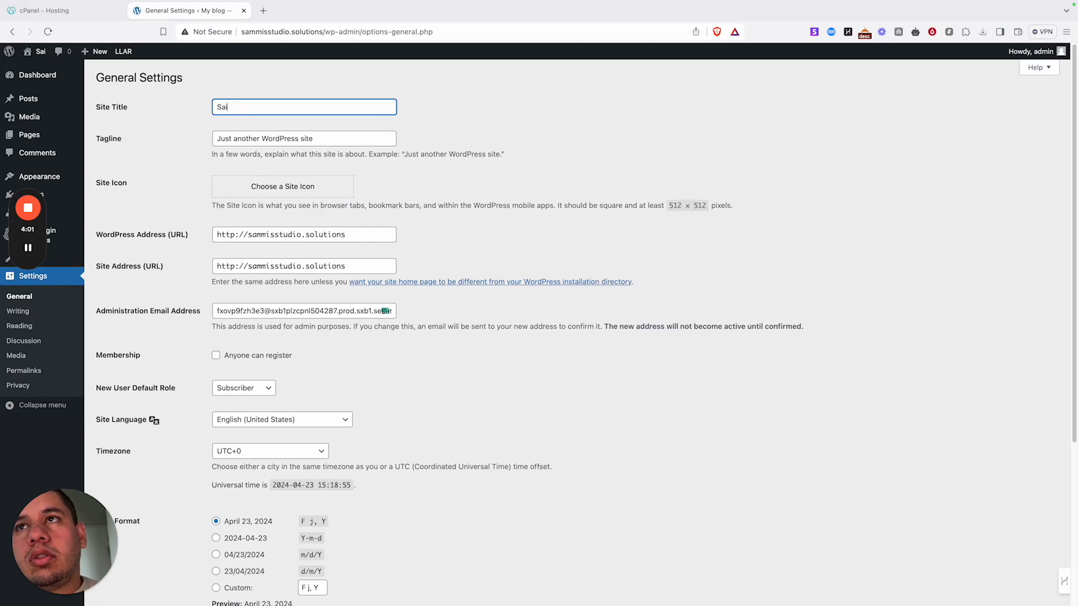
text(mmi )
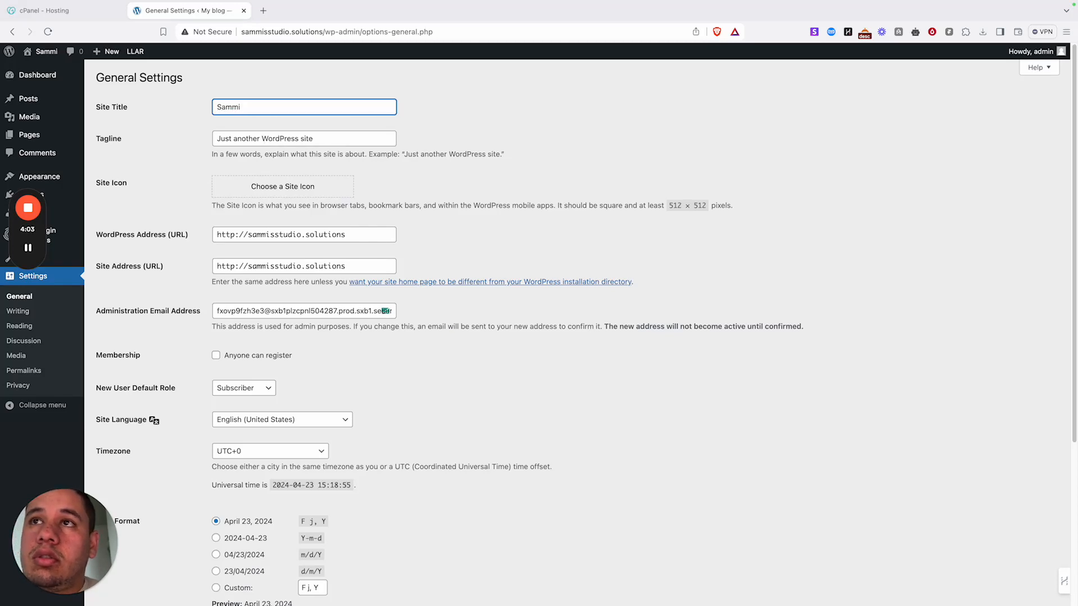
text(Studi)
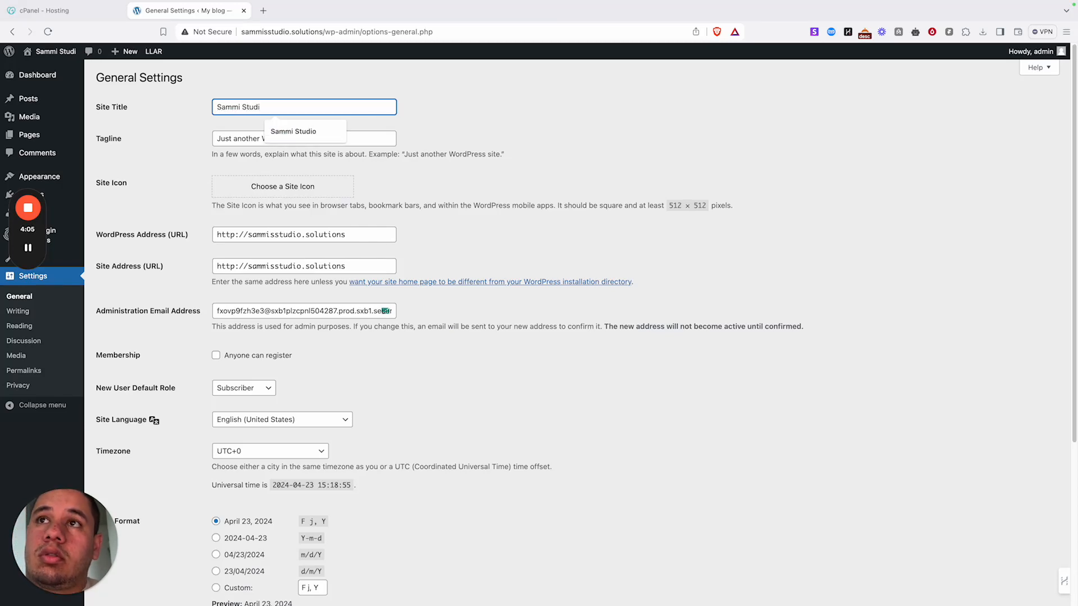
text(o)
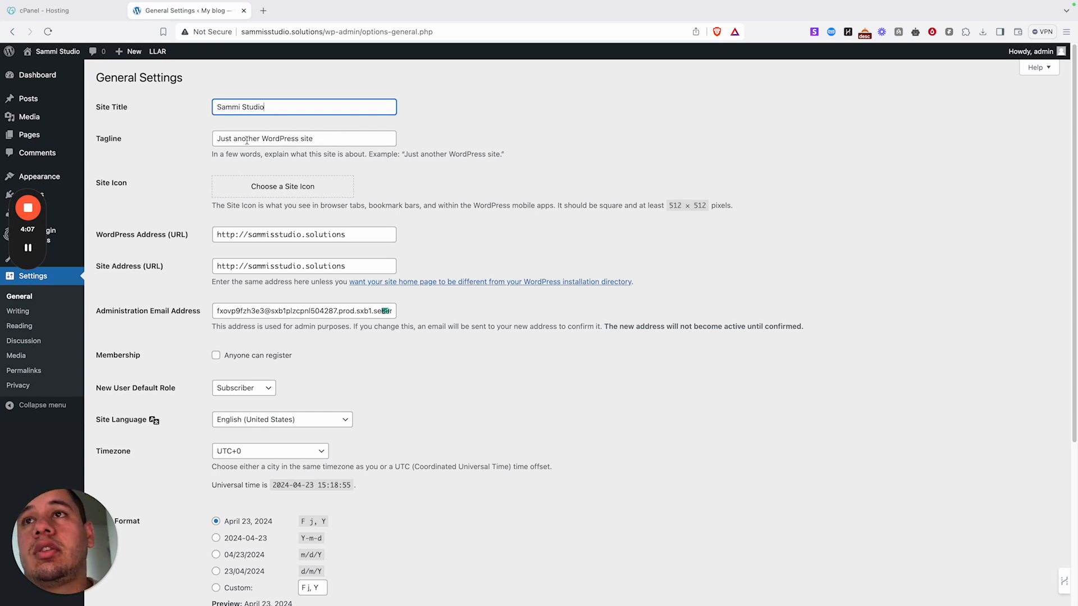
- Replace the tagline with 'The best web design company in Cape Town'
key(Tab)
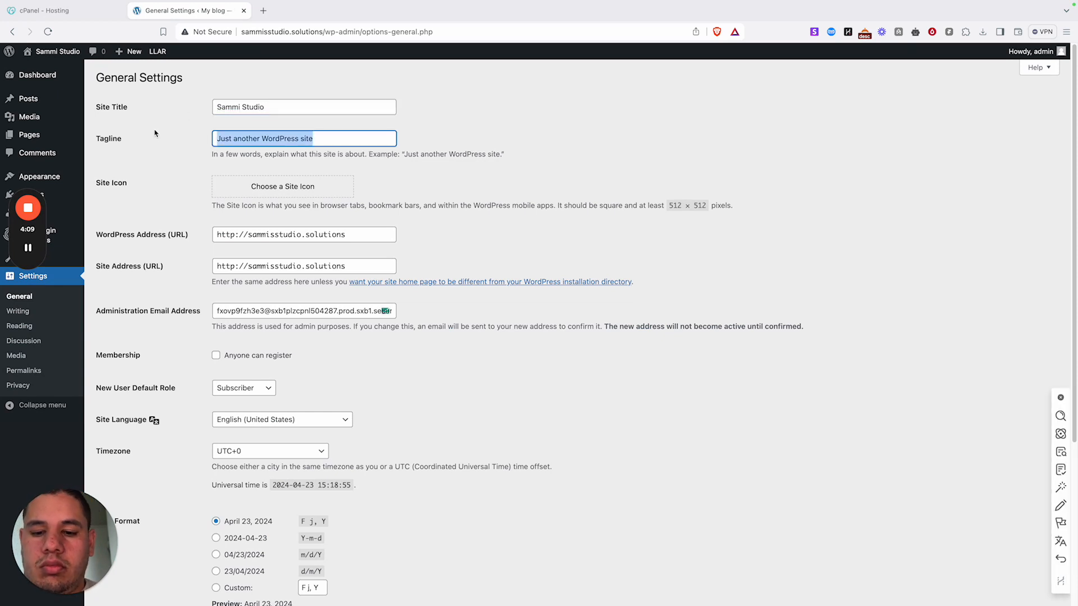
text(The bvew=)
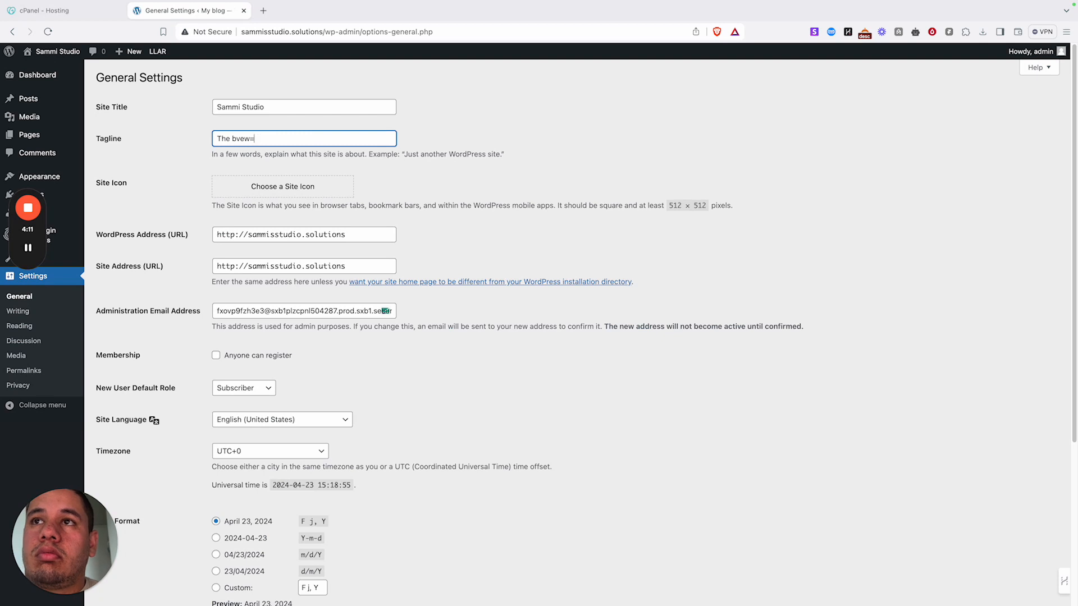
key(BackSpace)
key(BackSpace)
key(BackSpace)
key(BackSpace)
text(est w)
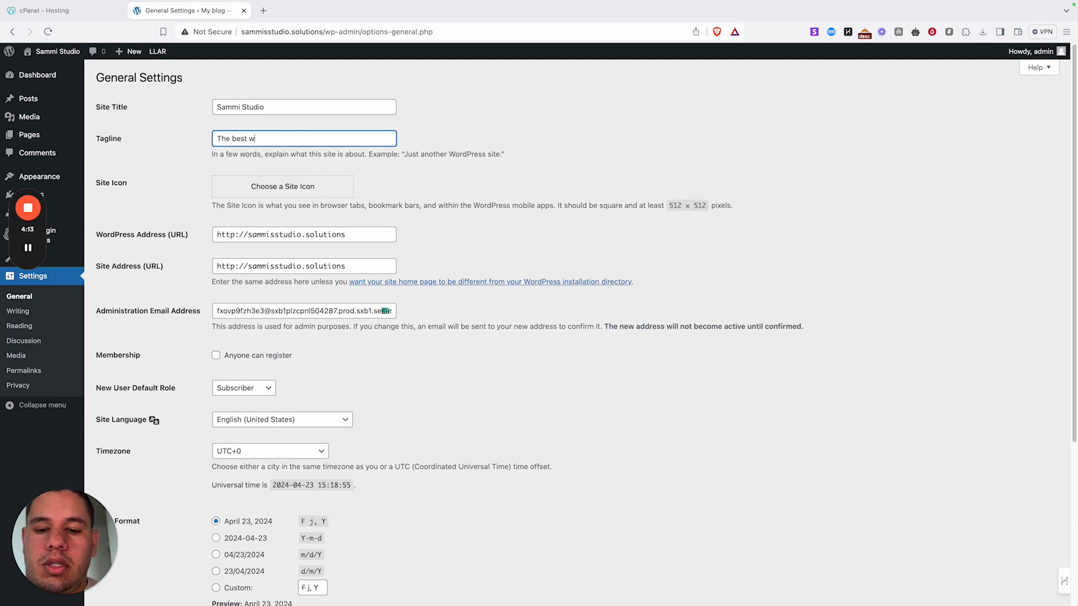
text(eb design company in Ca)
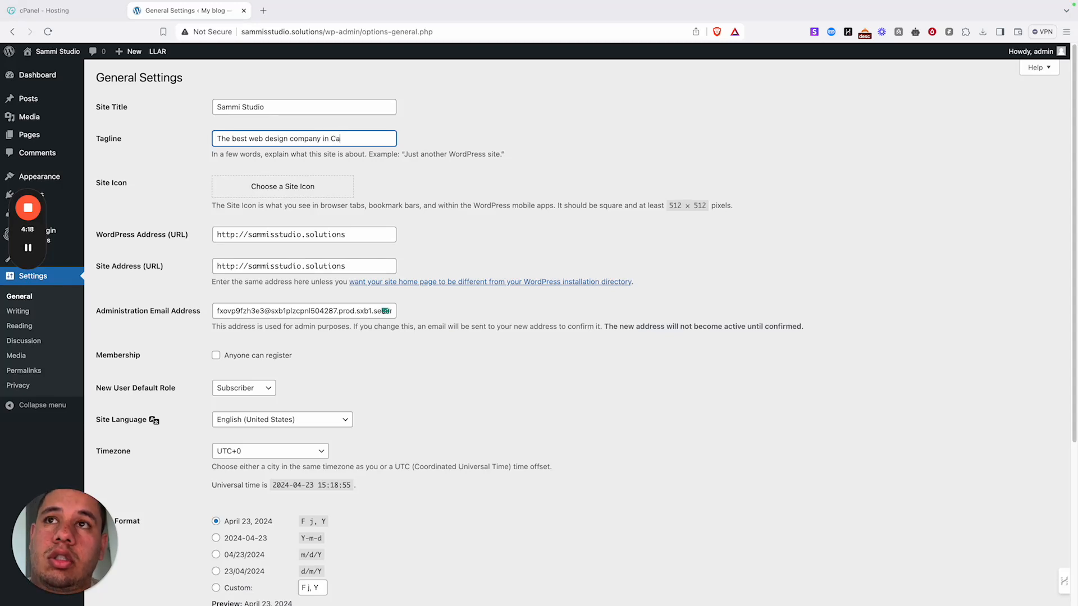
text(pe Town)
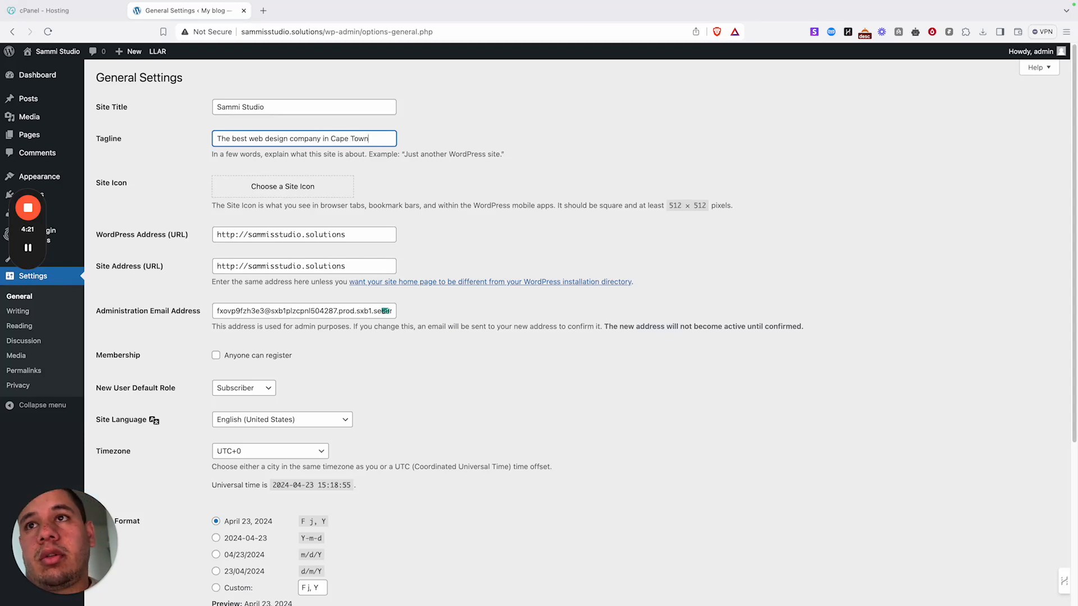
- Open the site-icon chooser and search the computer's files for 'icon'
click(303, 192)
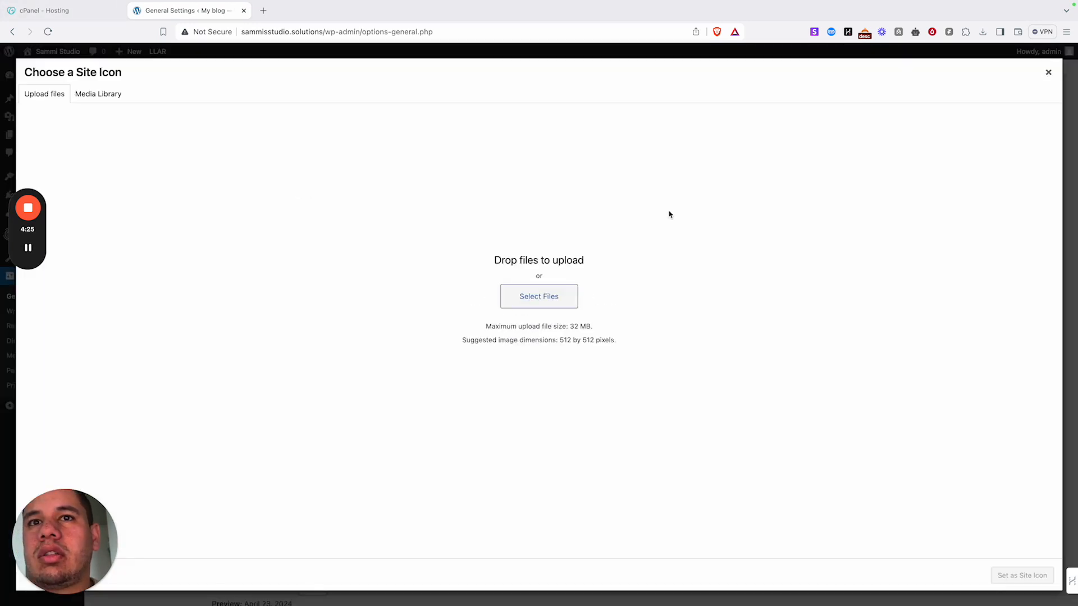
click(541, 292)
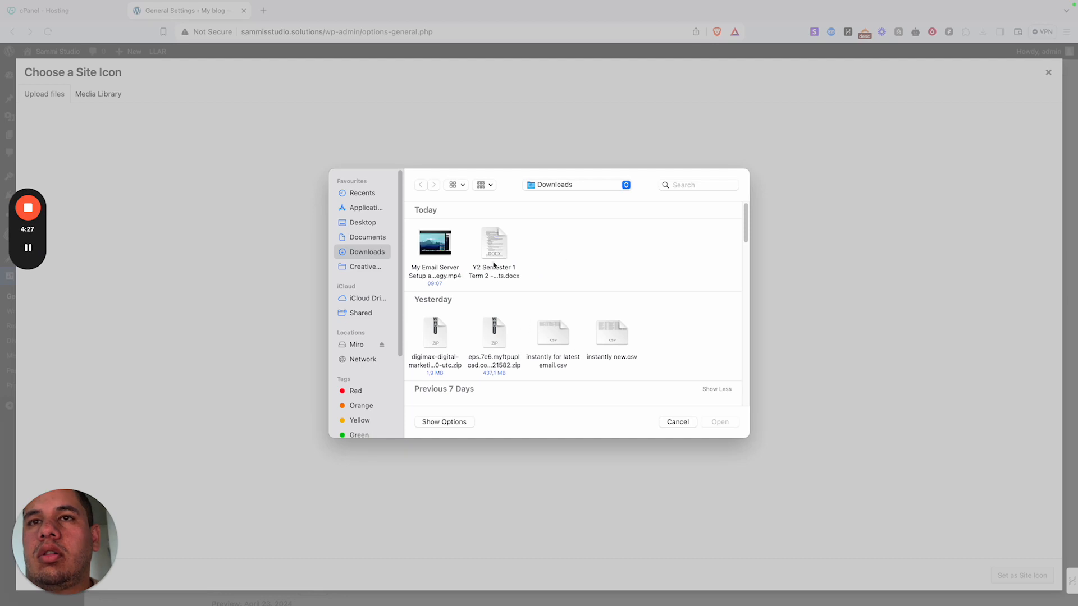
click(696, 184)
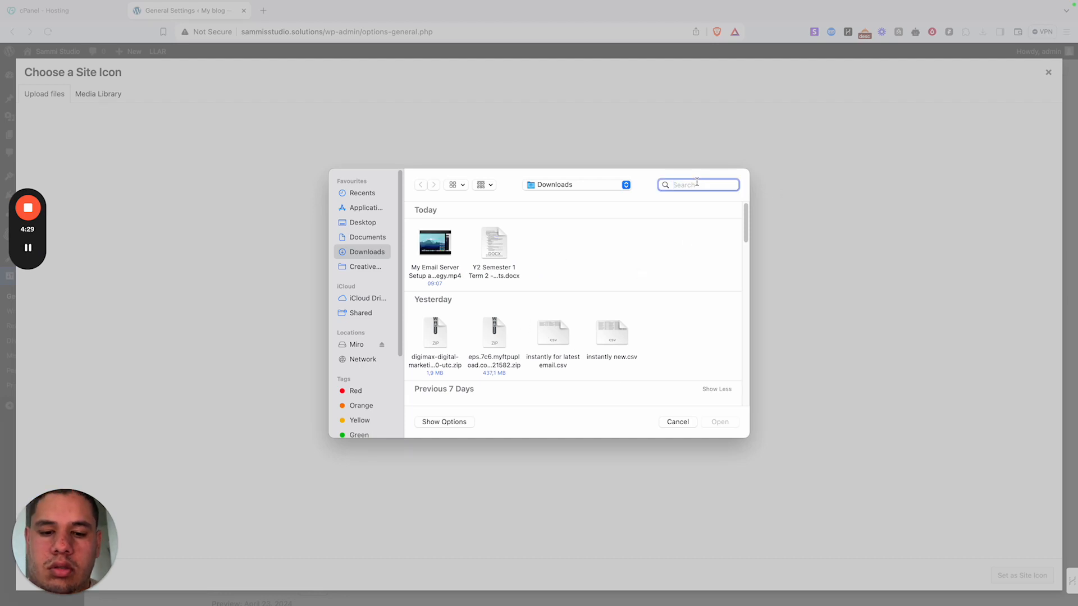
text(d)
key(BackSpace)
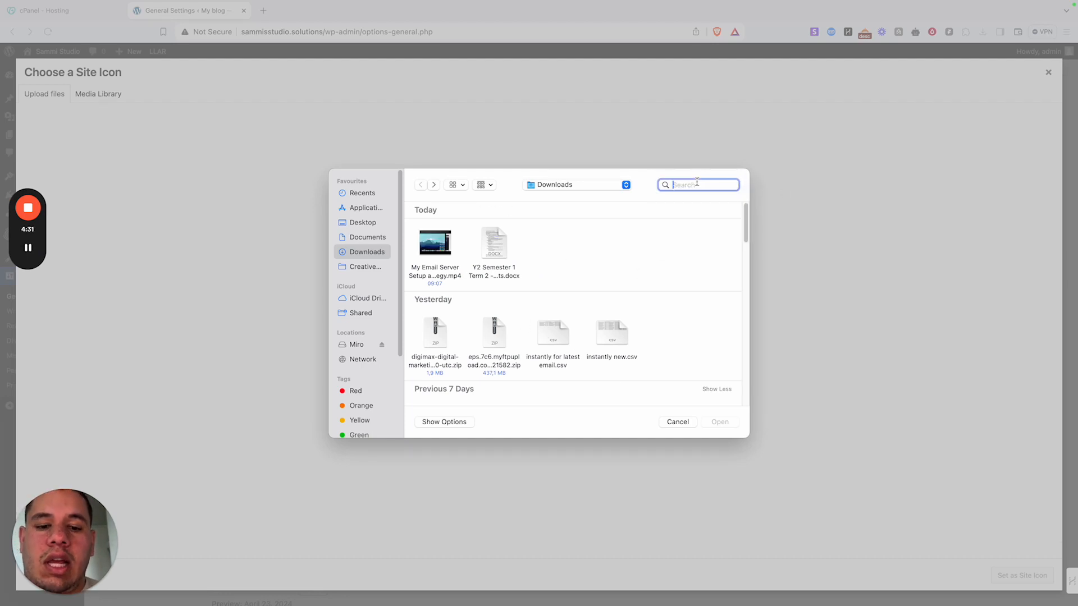
text(icon)
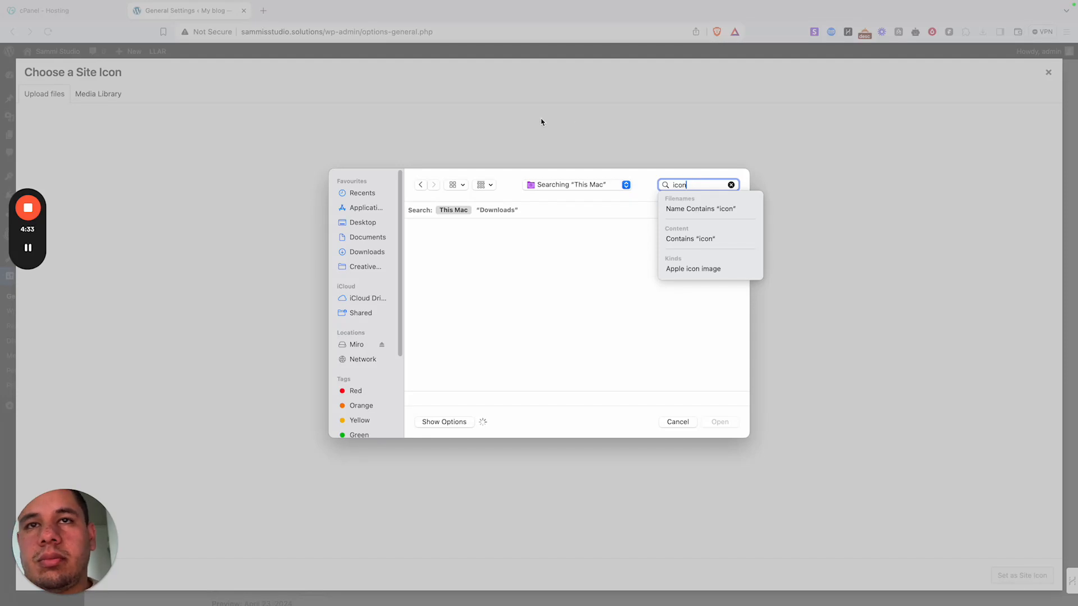
key(Return)
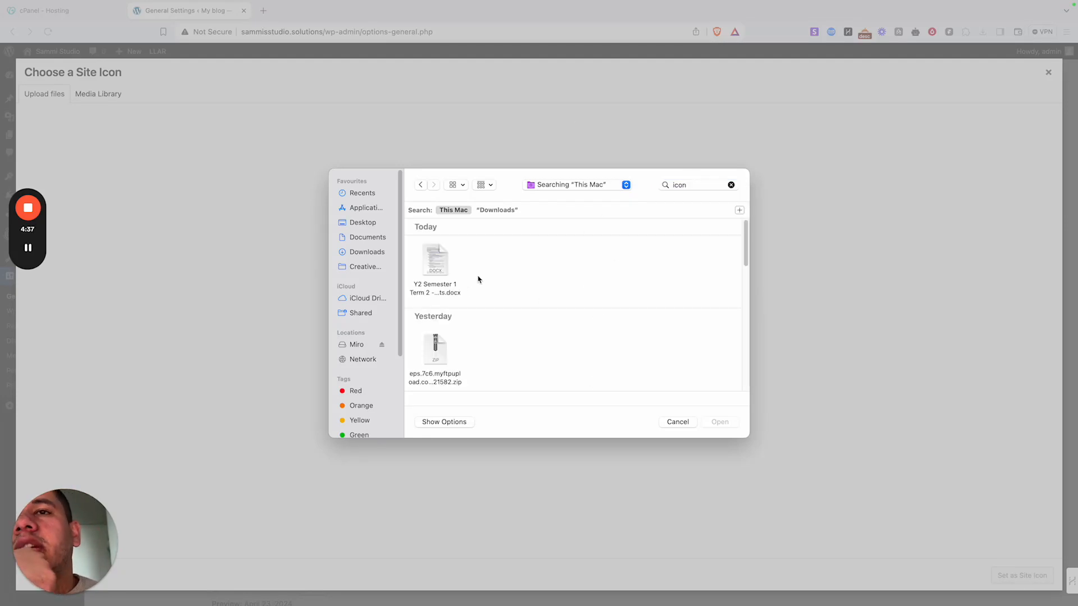
scroll(519, 295, down, 5)
scroll(511, 293, down, 10)
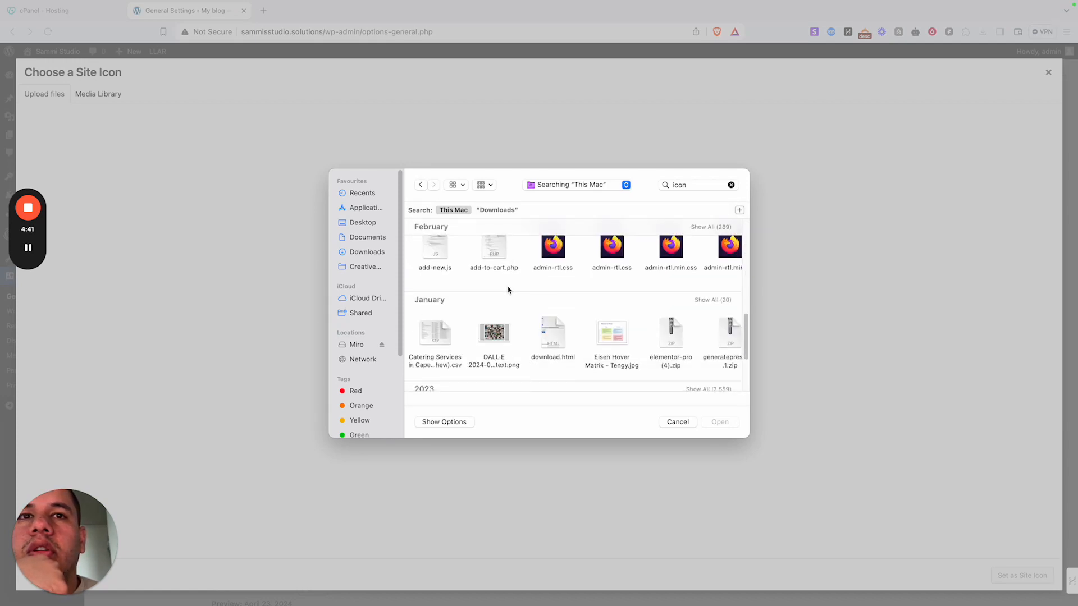
scroll(507, 288, down, 5)
scroll(503, 286, up, 10)
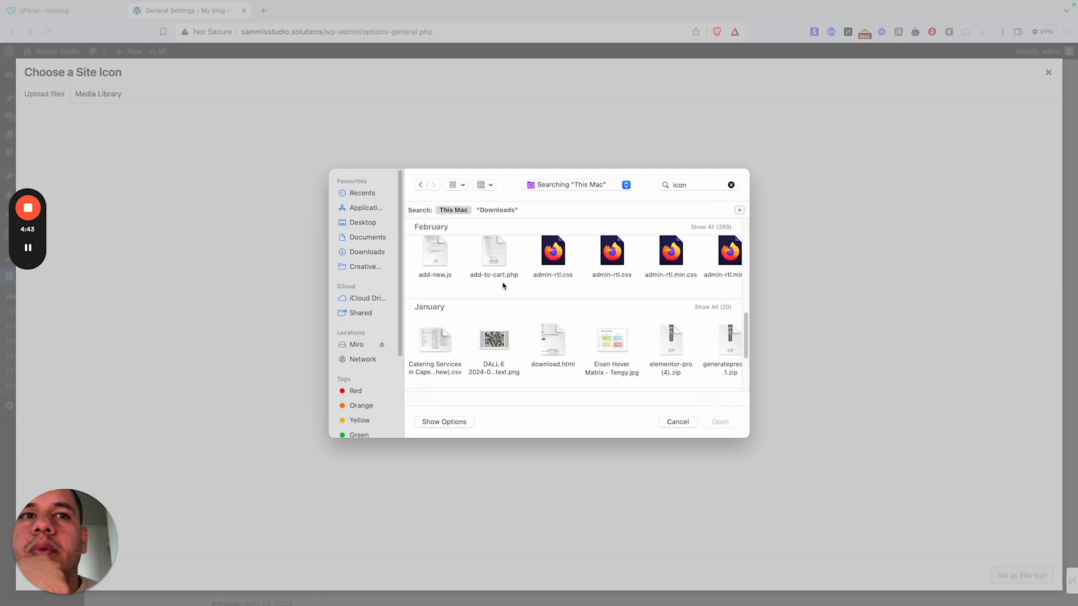
scroll(503, 286, up, 5)
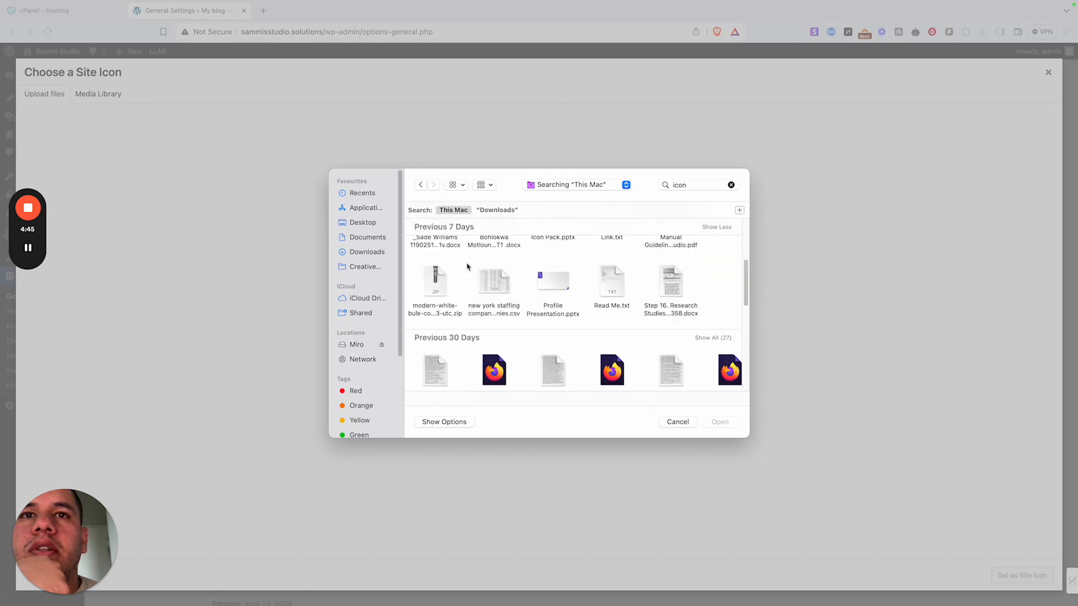
- From Downloads, pick Aya DPP Logo.png under Previous 30 Days and upload it
click(359, 252)
scroll(612, 278, down, 10)
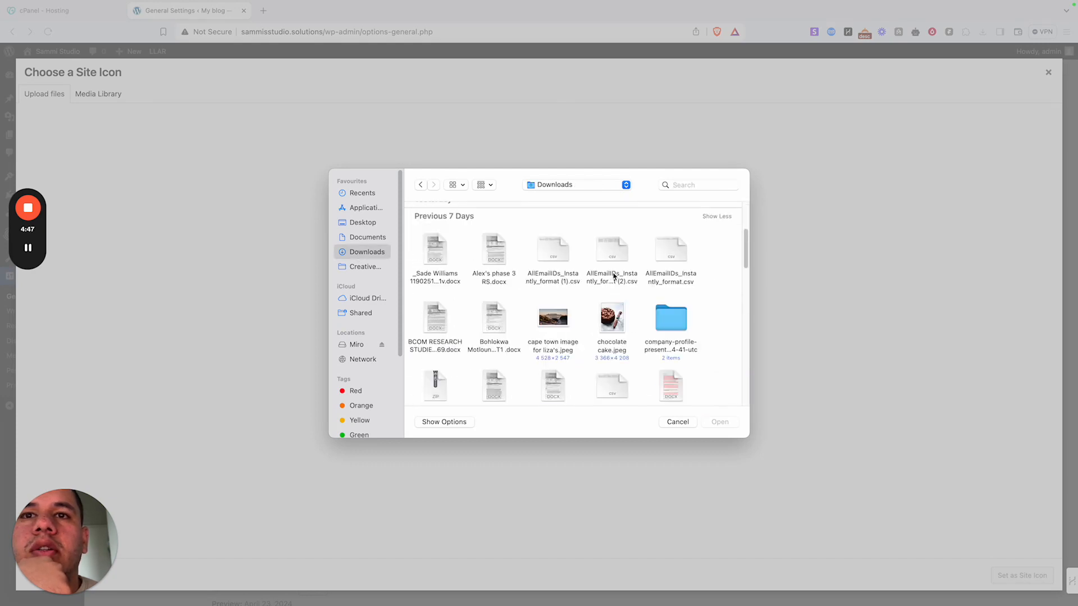
scroll(611, 279, down, 5)
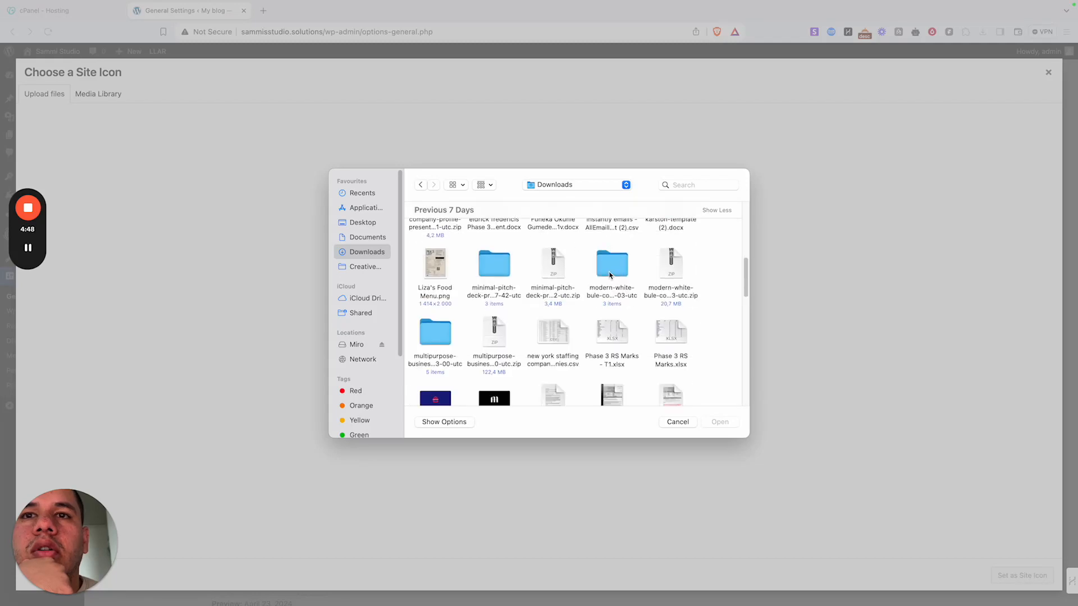
click(438, 358)
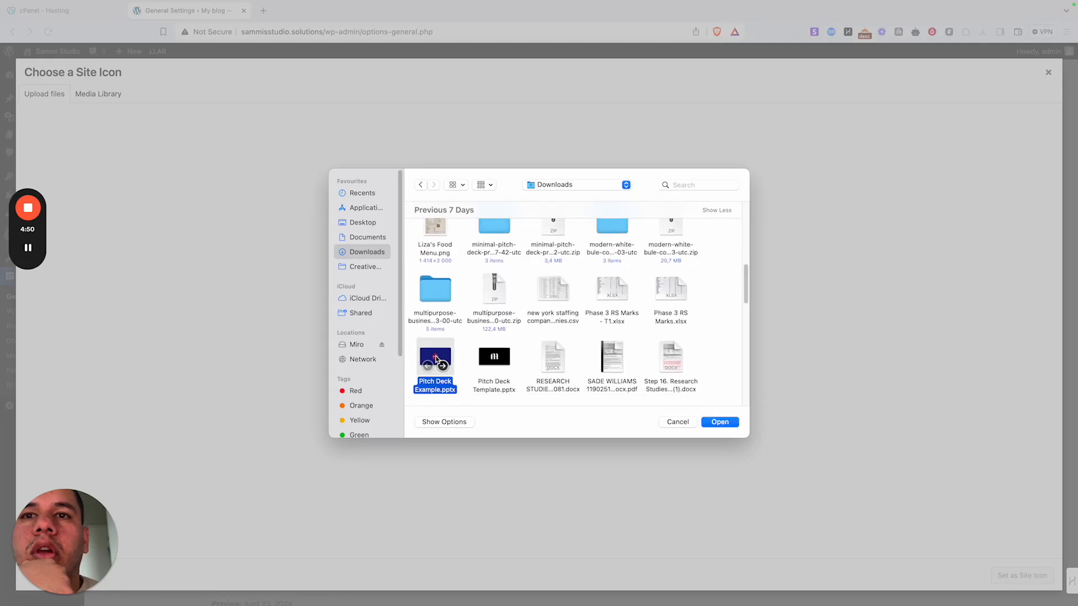
click(494, 360)
scroll(561, 312, down, 10)
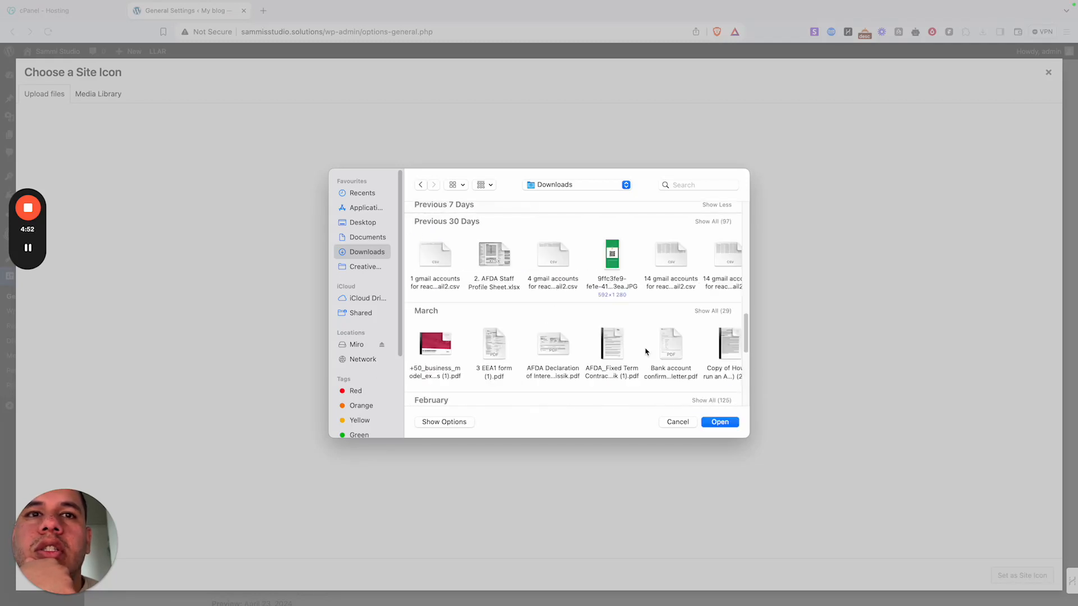
click(713, 222)
scroll(662, 315, down, 5)
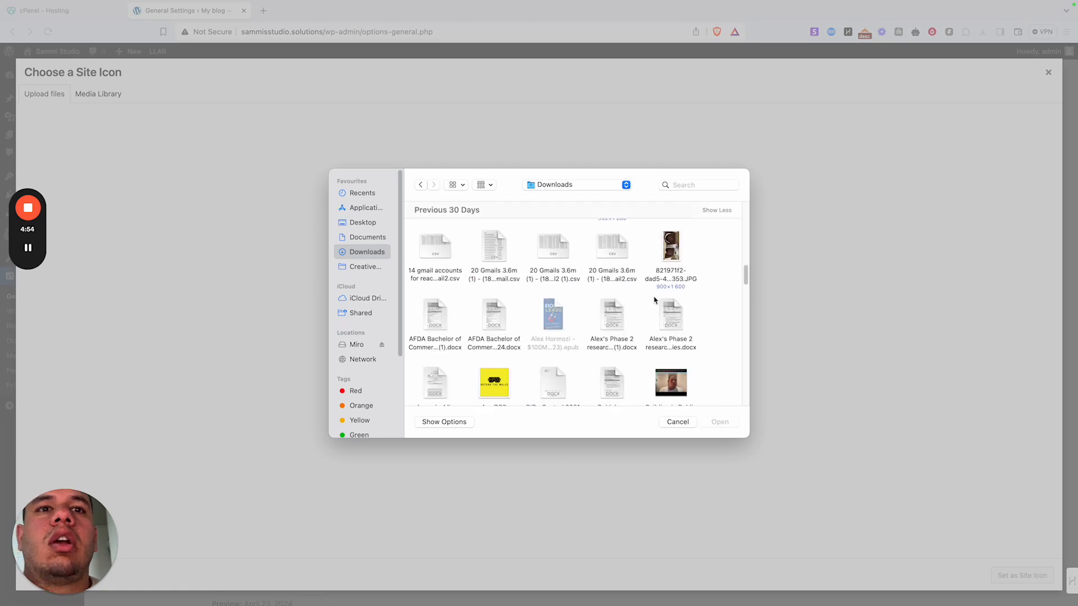
click(494, 354)
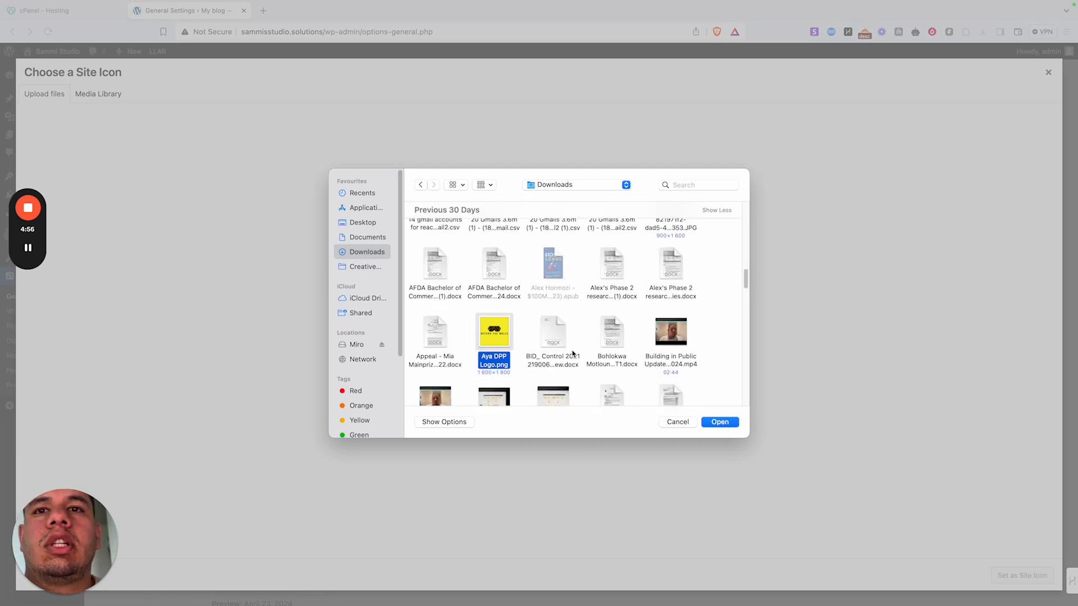
click(719, 422)
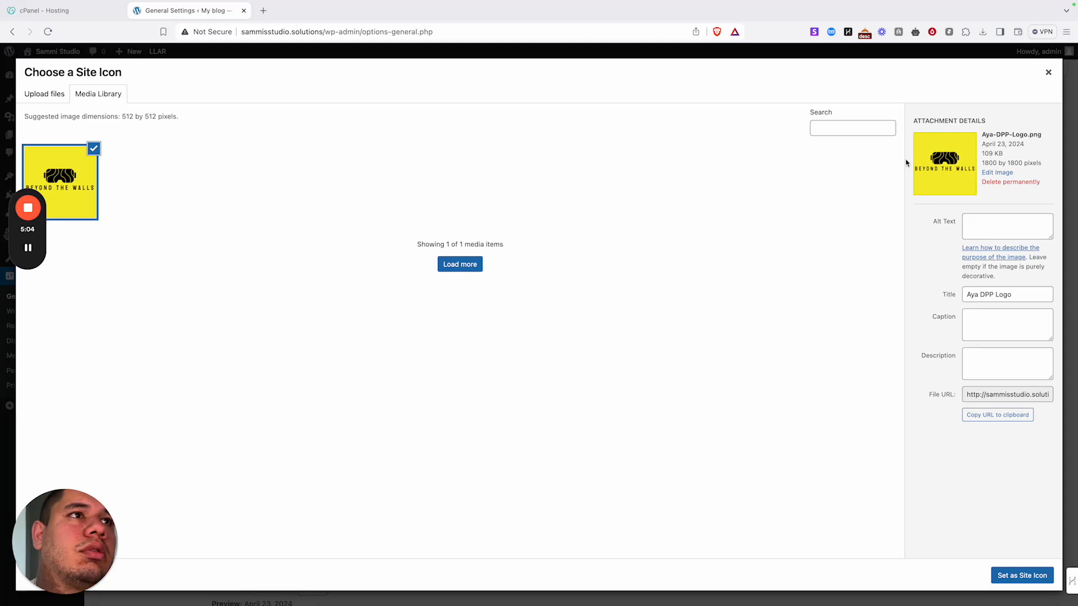
- Permanently delete the Aya DPP Logo and upload ai linkedin post.png instead
click(1027, 183)
click(629, 124)
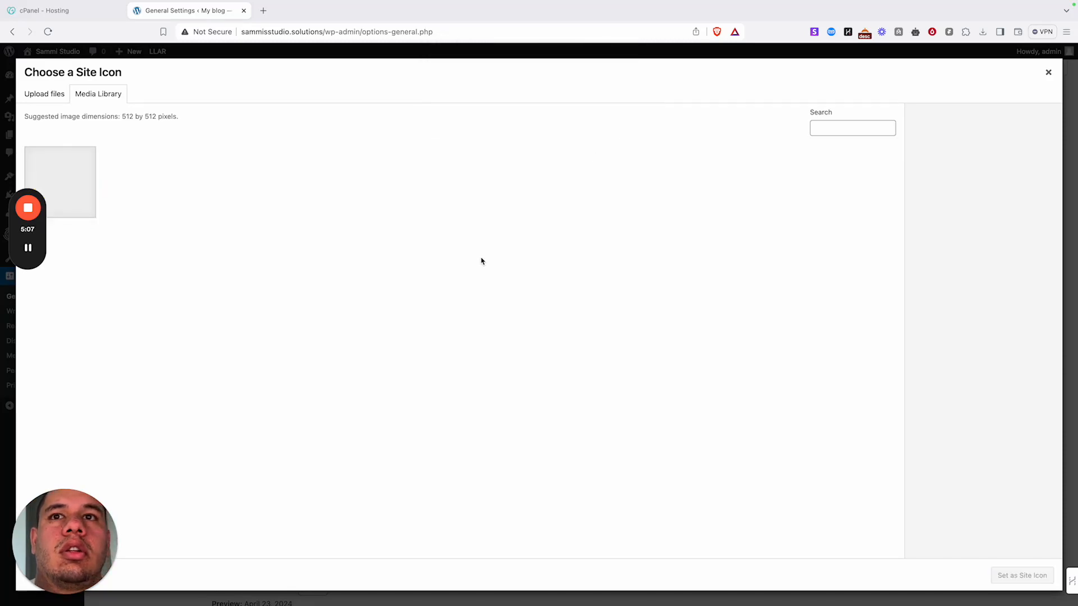
click(44, 94)
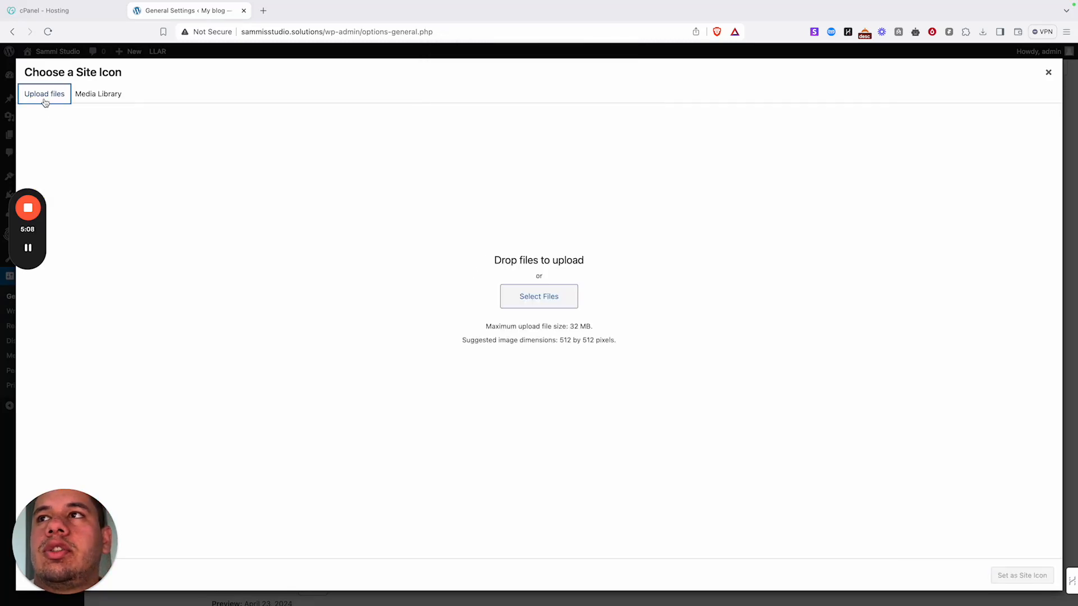
click(573, 298)
scroll(607, 233, down, 10)
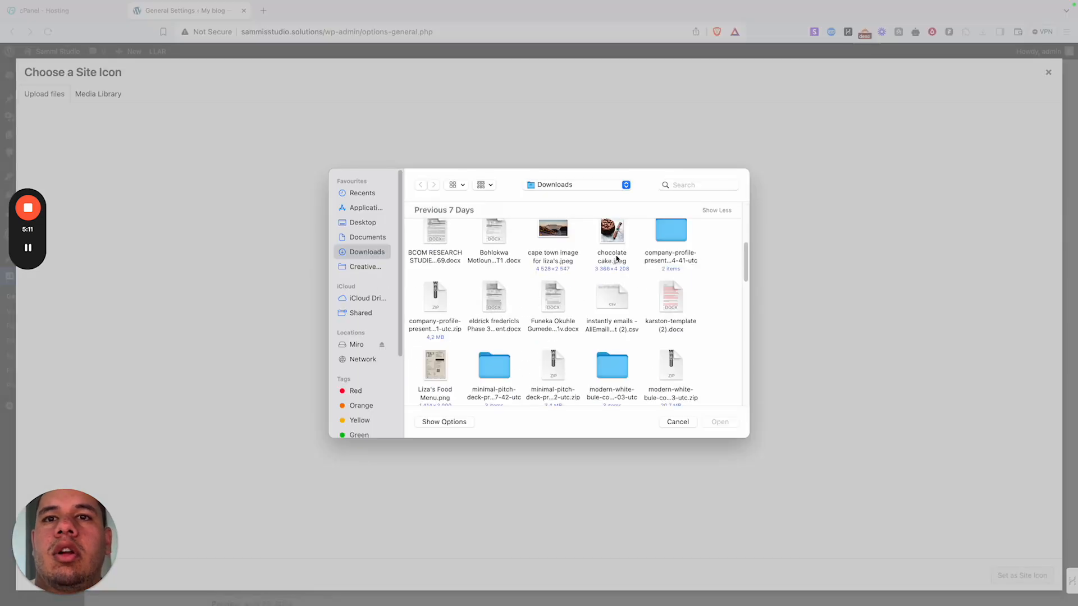
scroll(646, 233, down, 3)
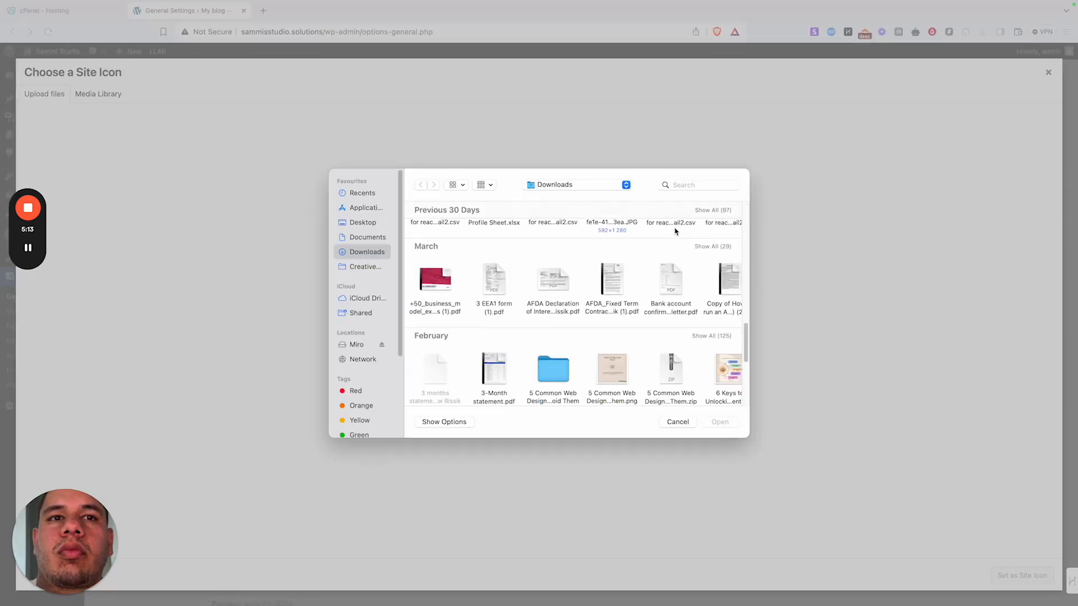
click(711, 336)
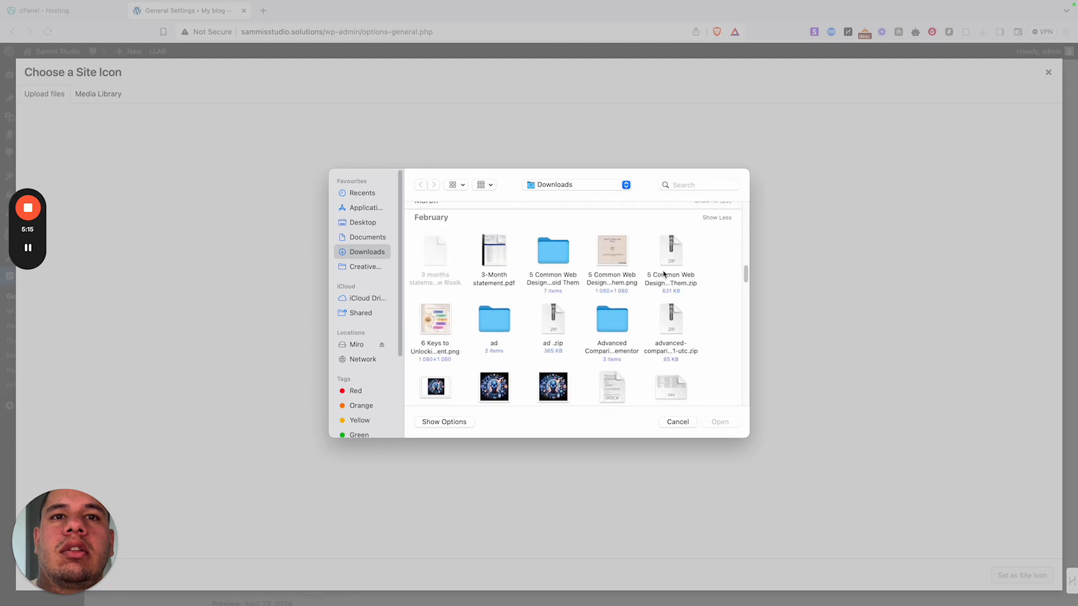
scroll(663, 278, down, 4)
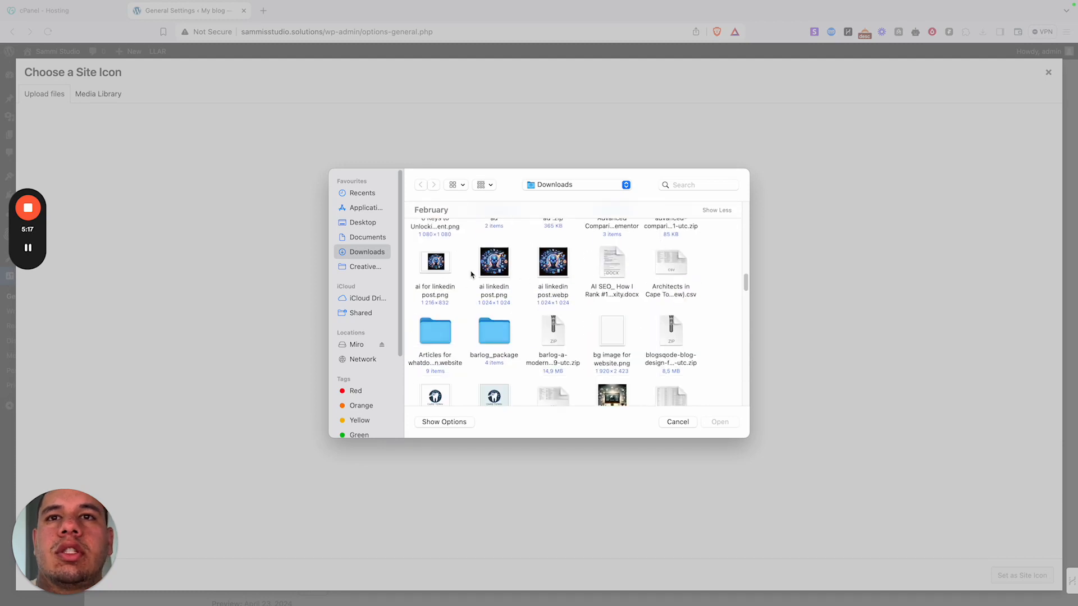
click(494, 262)
click(710, 422)
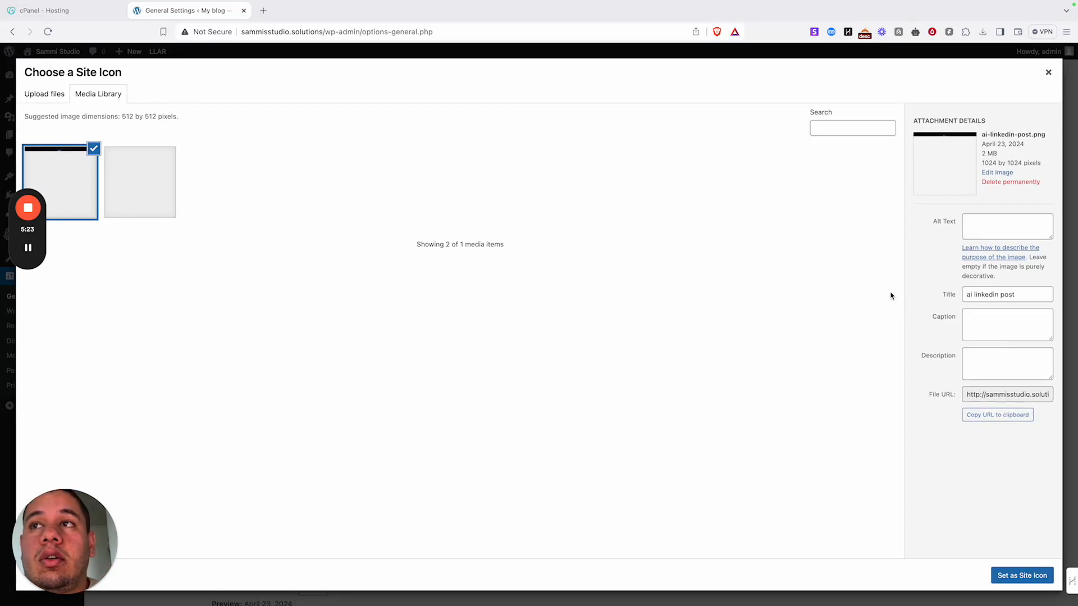
- Set ai linkedin post as the cropped site icon and save the general settings
click(1022, 575)
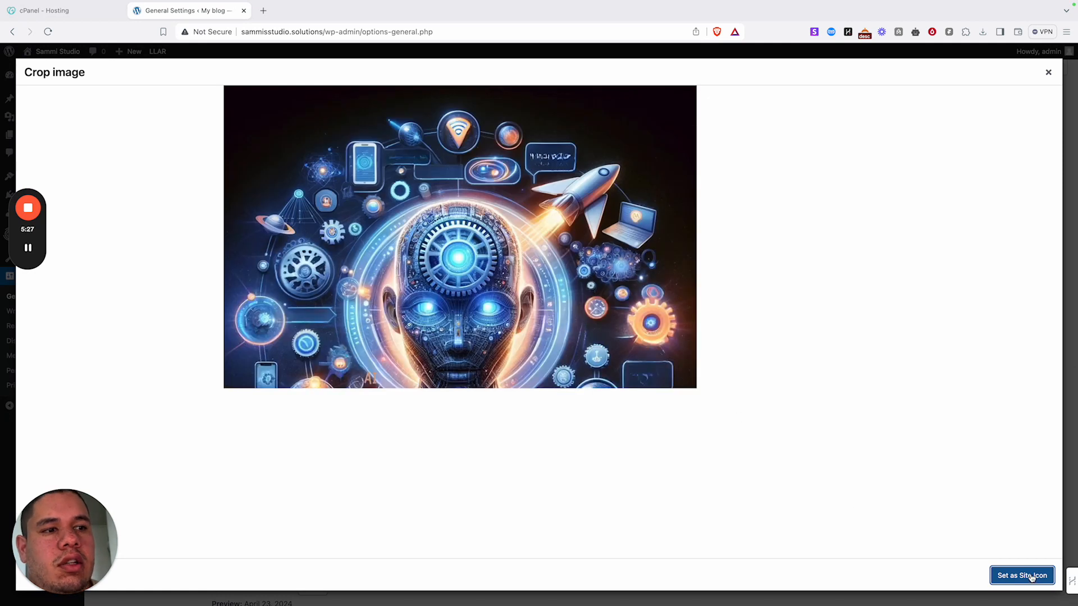
click(1026, 577)
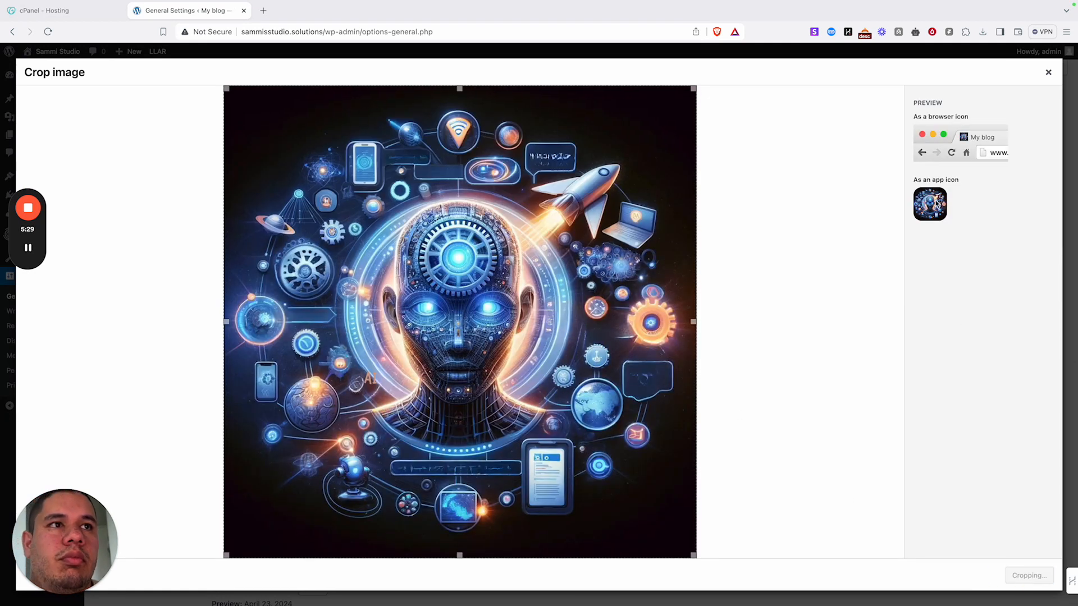
scroll(388, 202, down, 5)
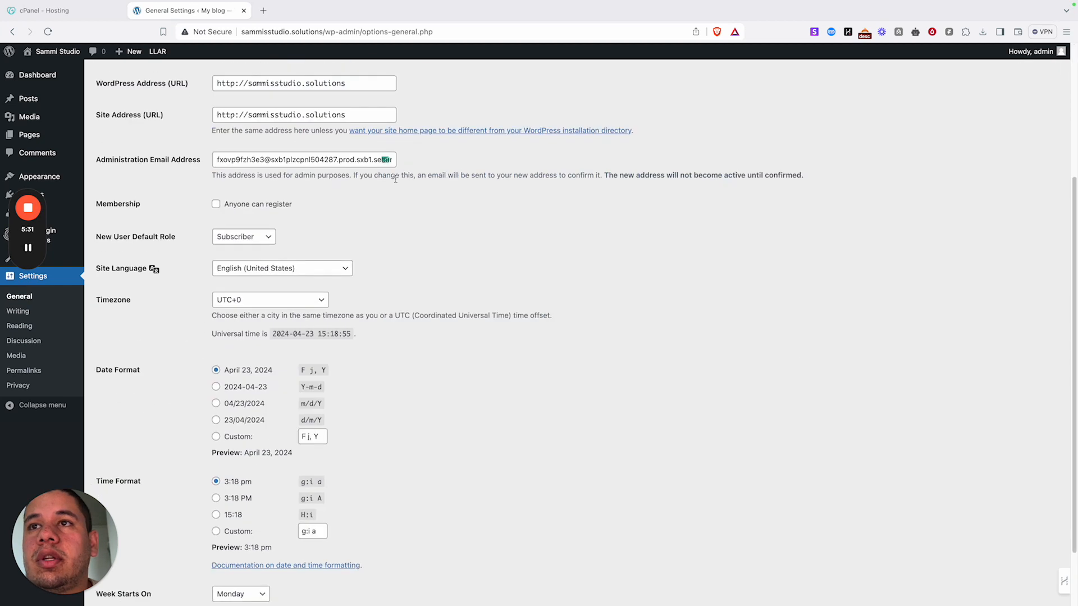
scroll(359, 309, down, 2)
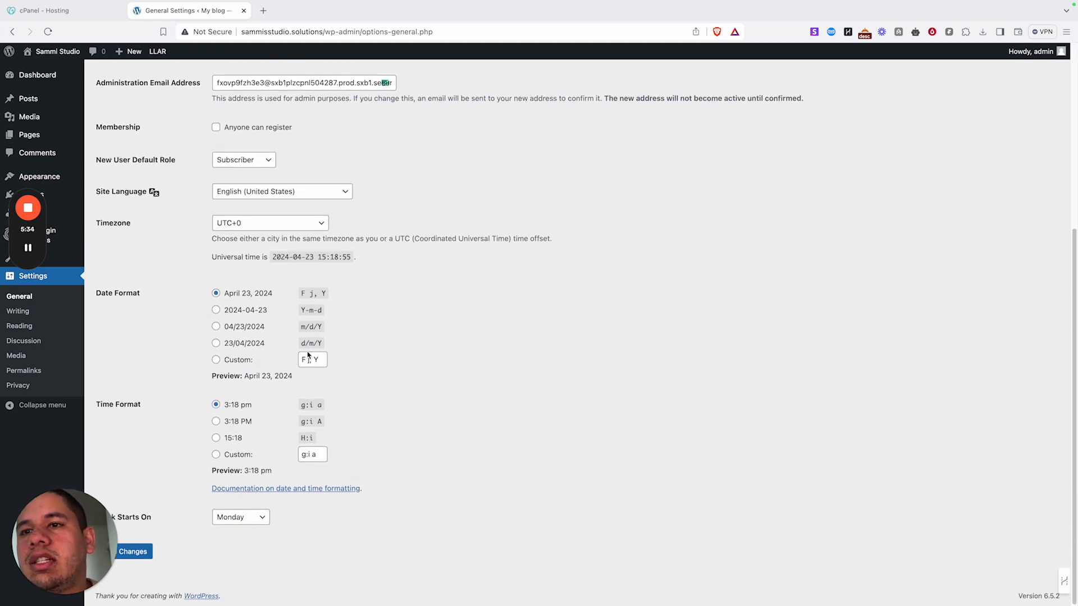
click(144, 555)
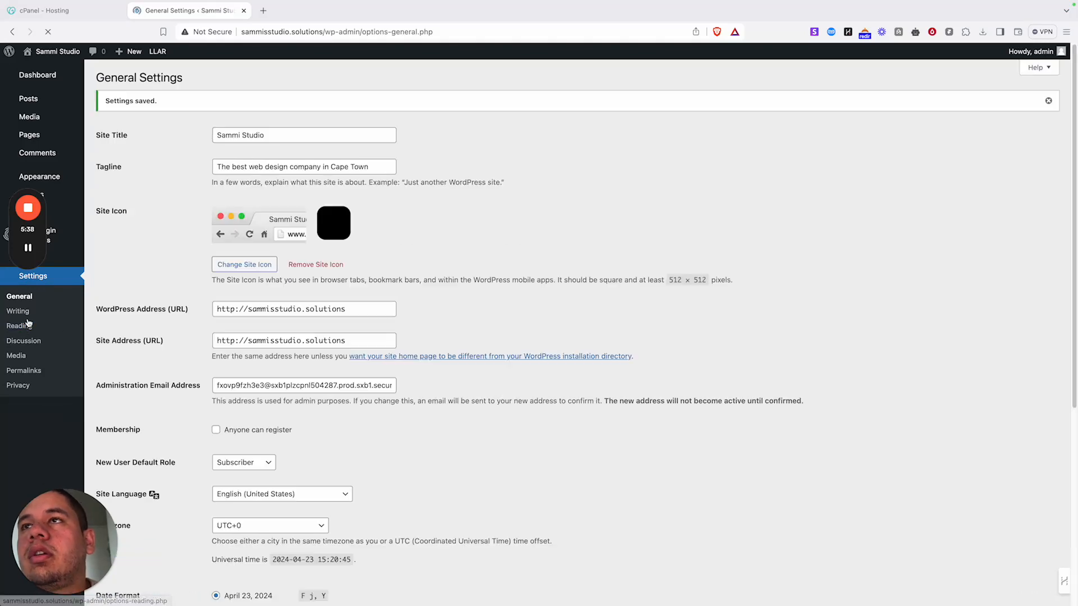
click(26, 325)
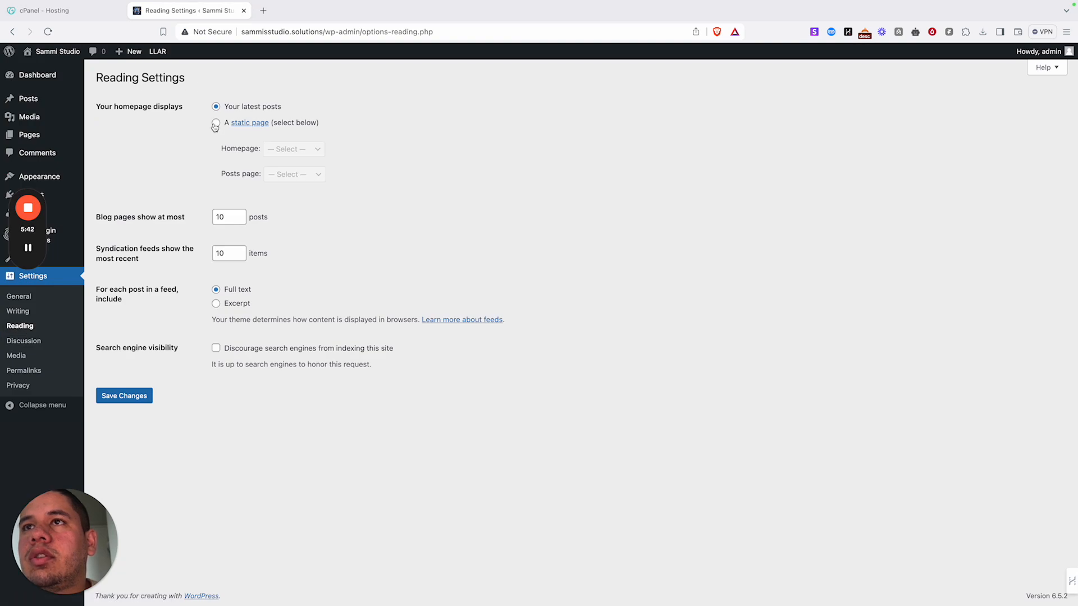
- Switch the homepage display to a static page and save the Reading settings
click(216, 123)
click(301, 150)
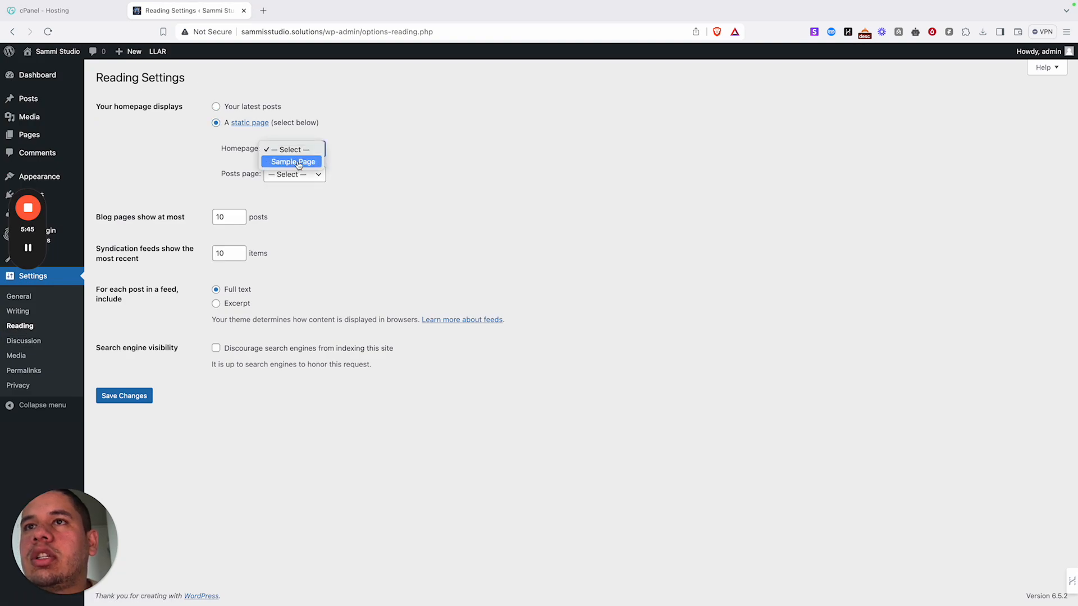
click(439, 164)
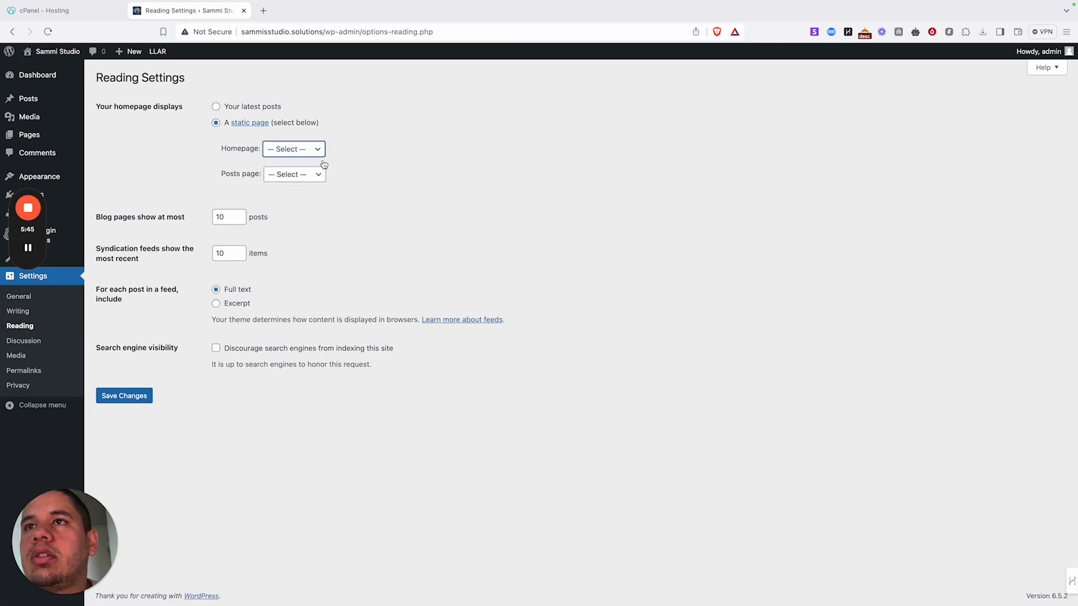
click(131, 397)
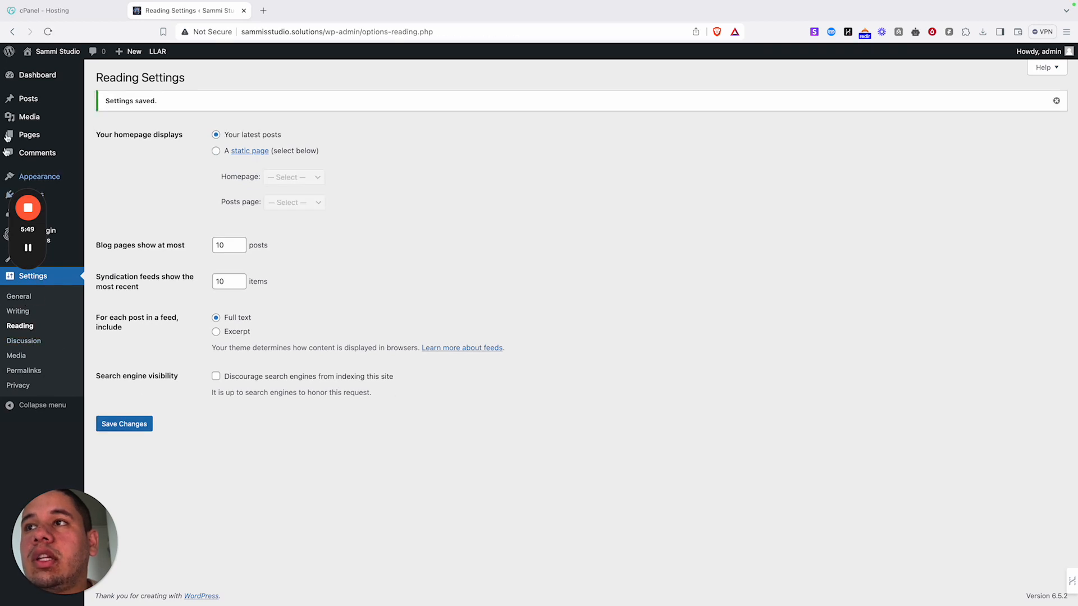
- Move both default pages, Privacy Policy and Sample Page, to the Trash
click(38, 137)
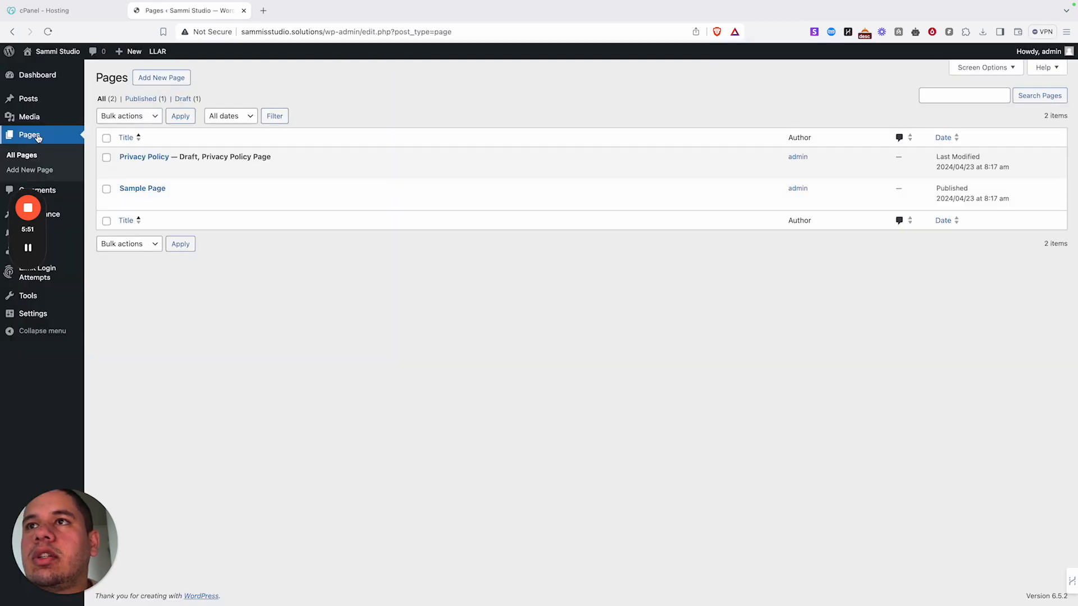
click(107, 138)
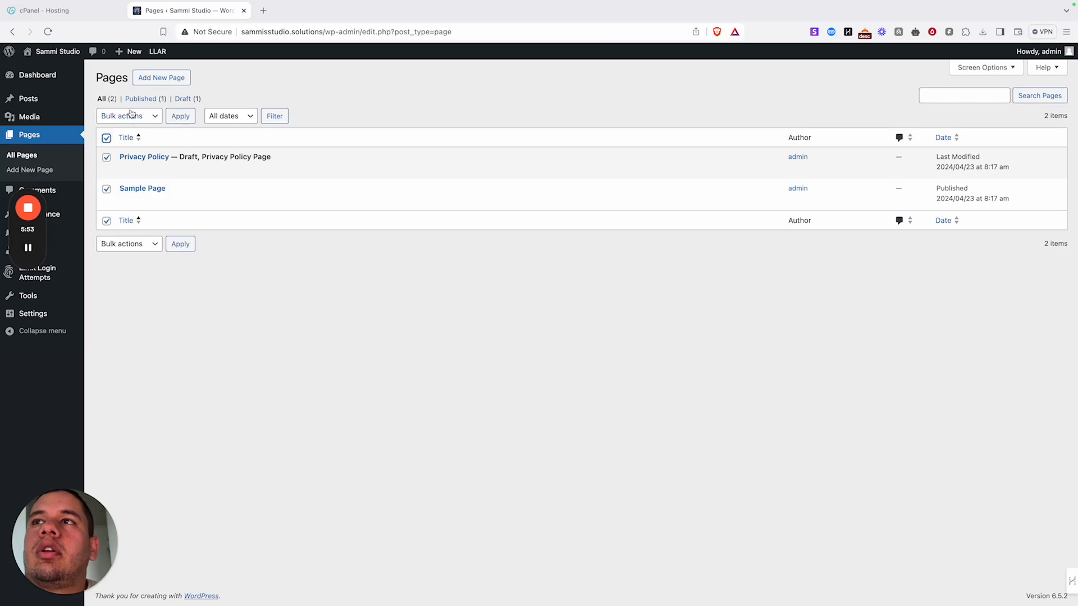
click(145, 243)
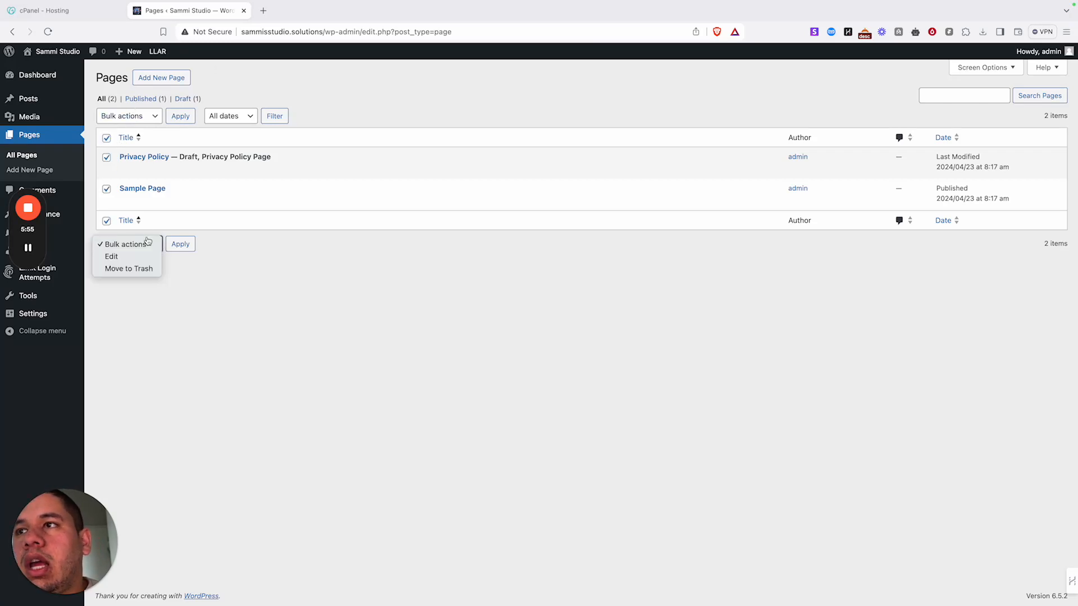
click(144, 269)
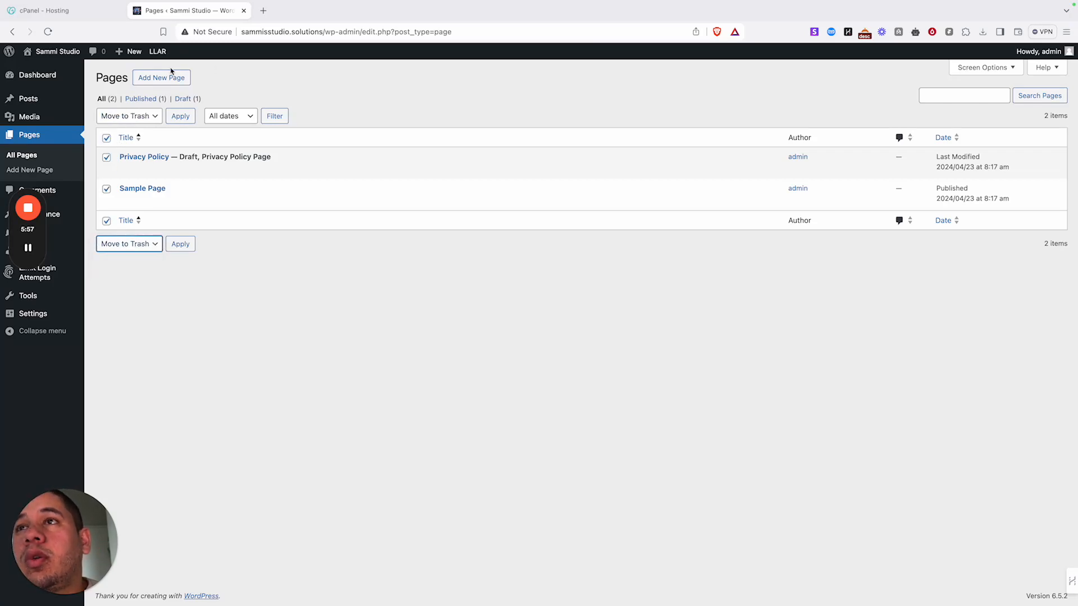
click(180, 116)
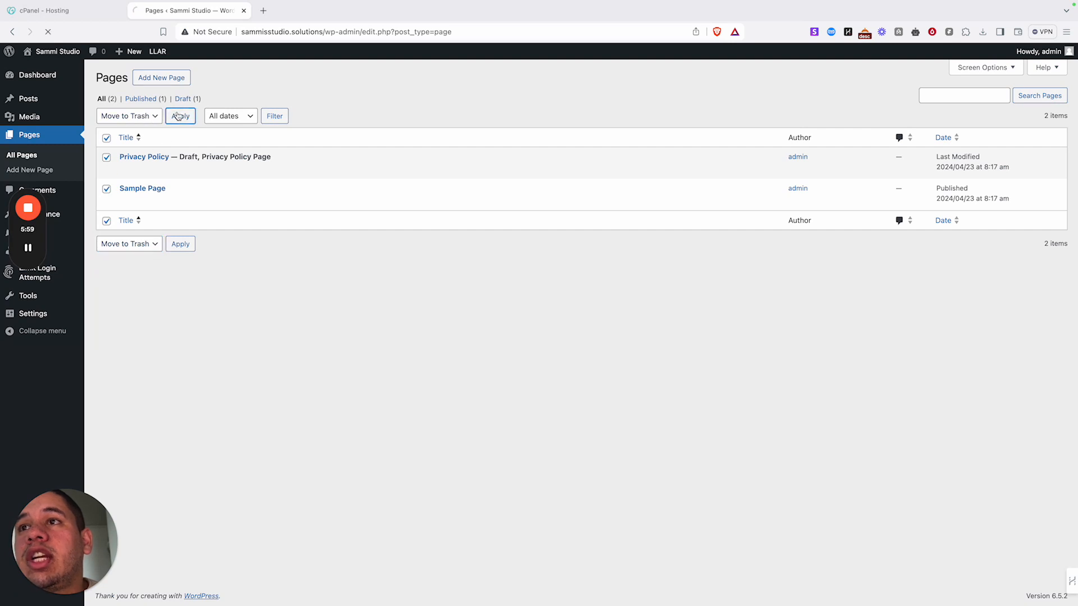
- Permanently delete both trashed pages from the Pages Trash
click(135, 132)
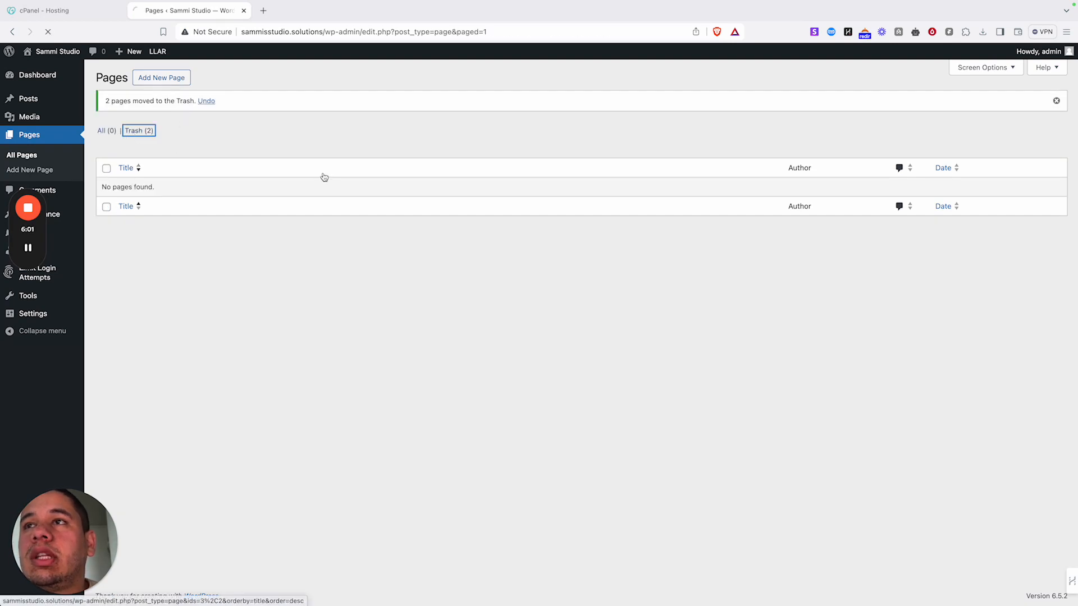
click(168, 117)
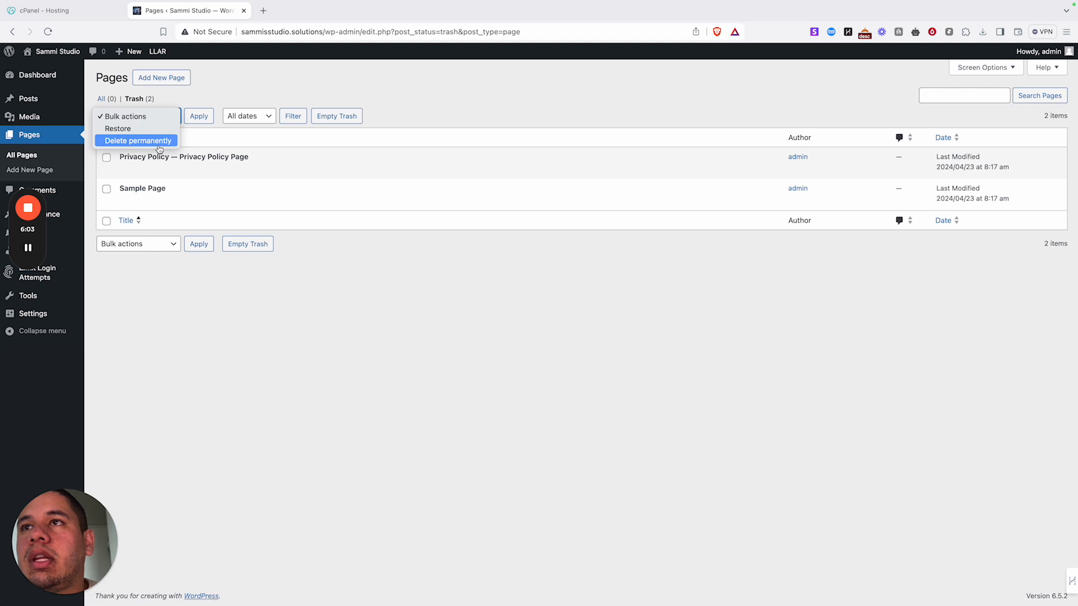
click(138, 138)
click(106, 138)
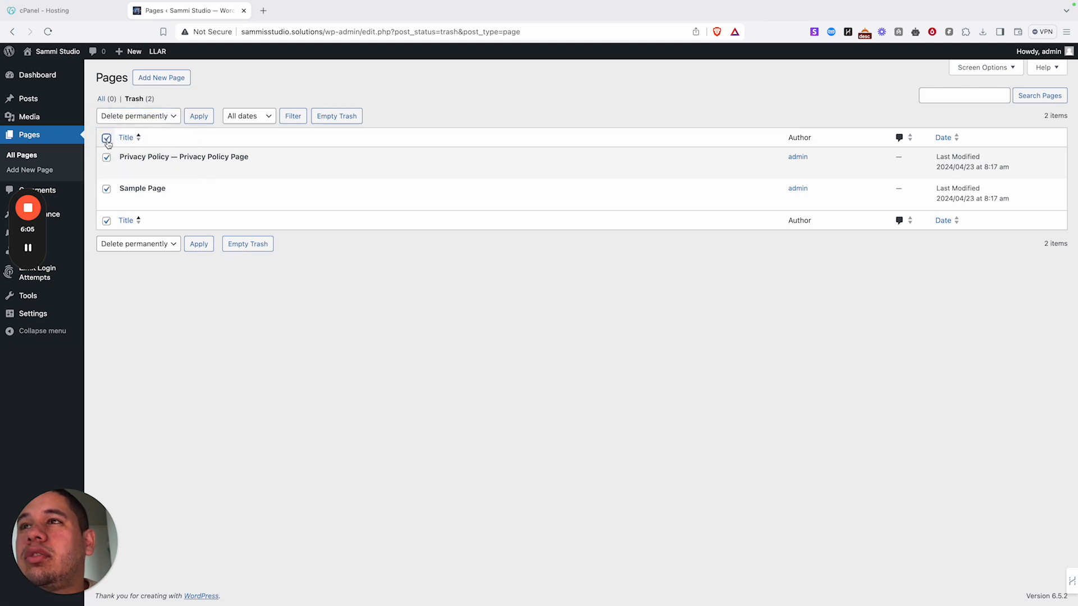
click(199, 117)
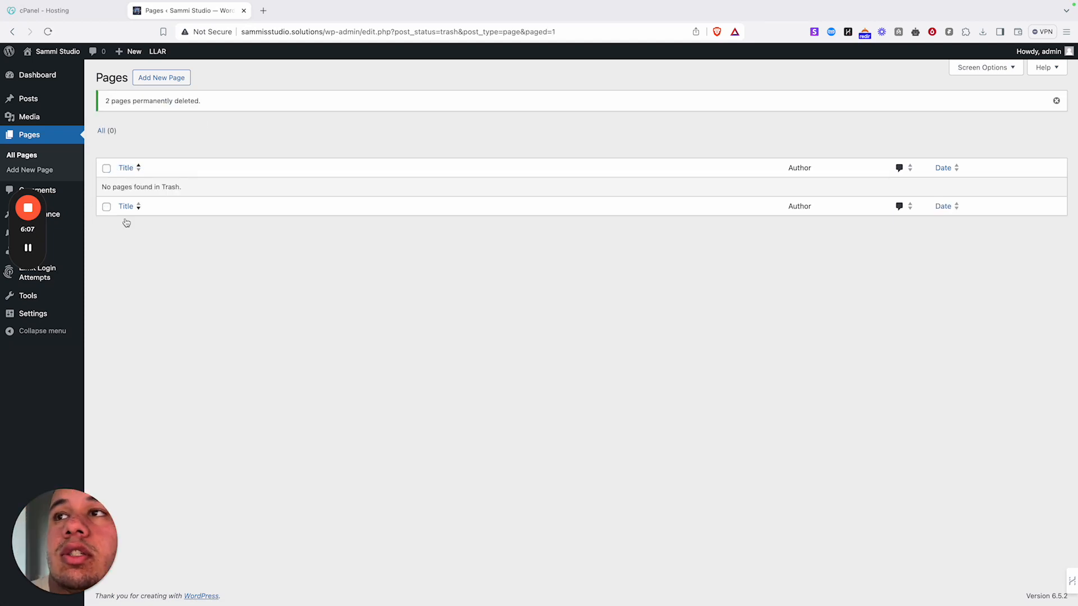
click(52, 101)
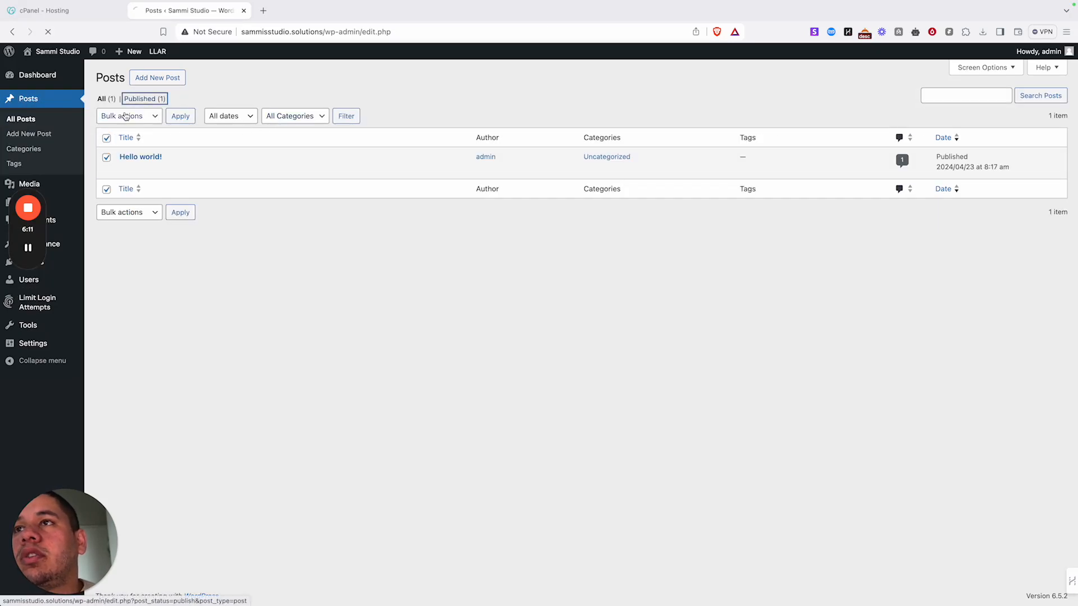
- Move the Hello world! post to the Trash
click(140, 98)
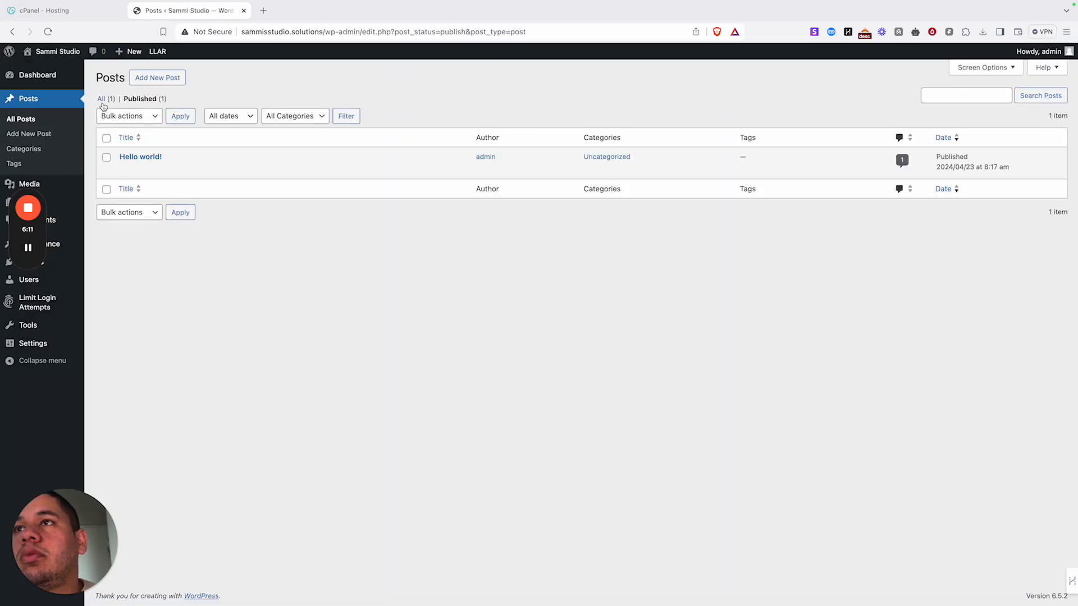
click(106, 138)
click(135, 116)
click(143, 142)
click(178, 116)
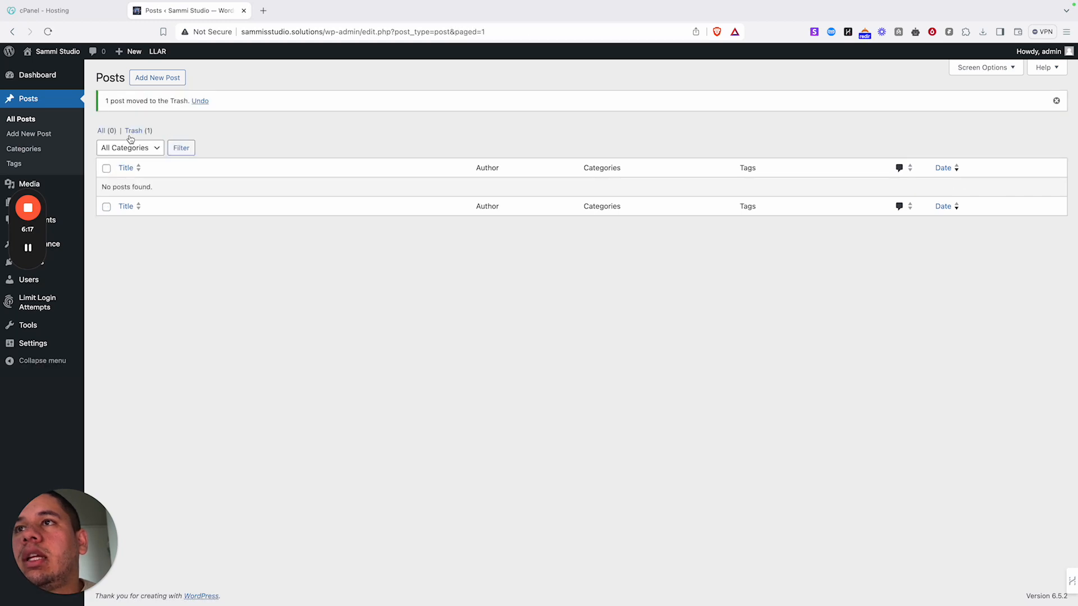
- Permanently delete Hello world! from the Posts Trash
click(133, 130)
click(106, 138)
click(135, 116)
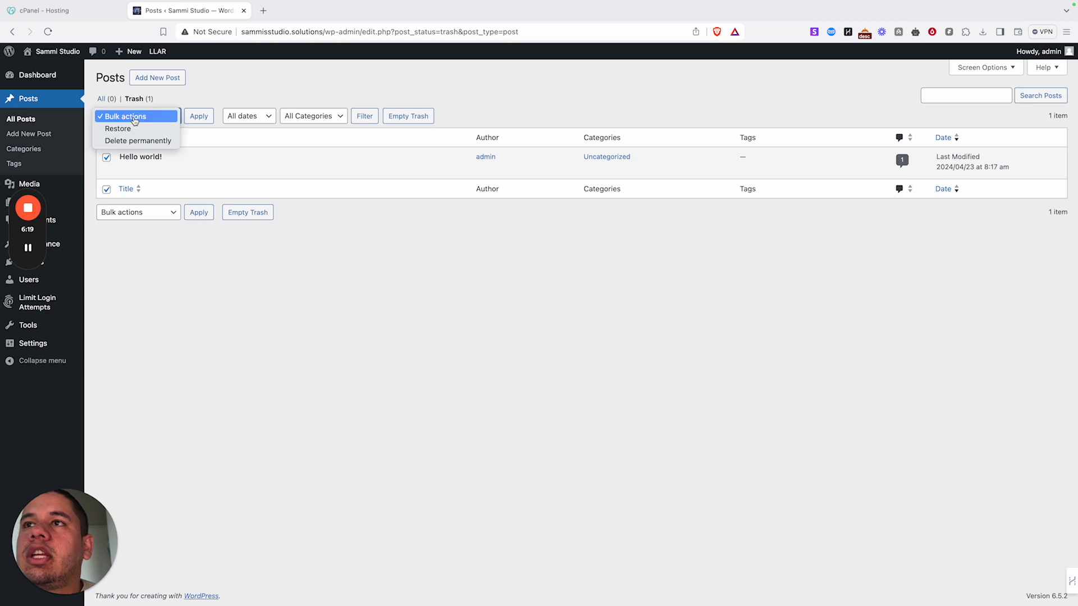
click(138, 140)
click(209, 120)
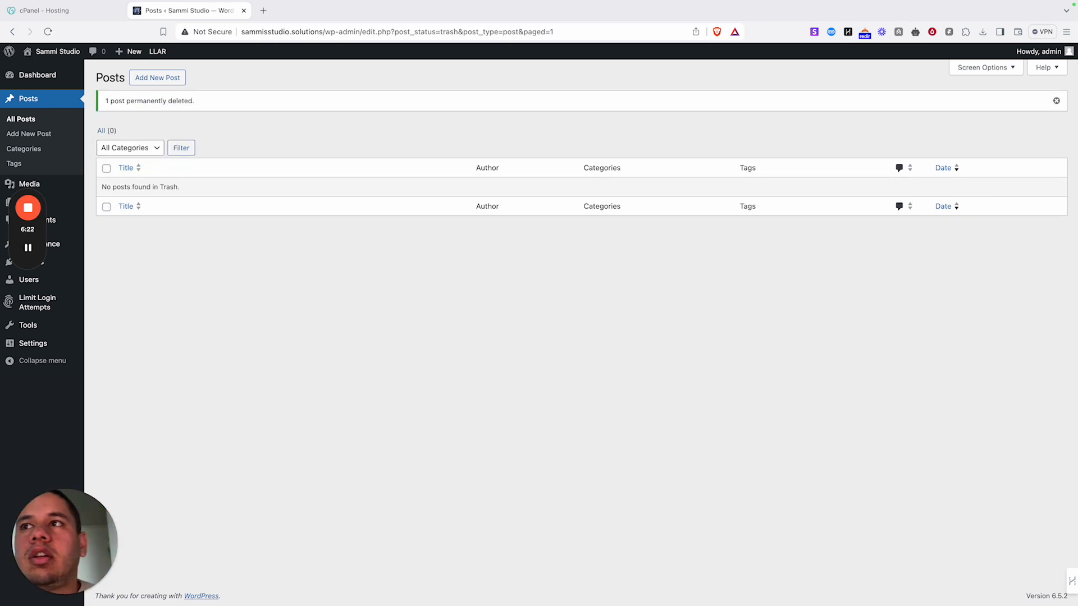
mouse_move(56, 269)
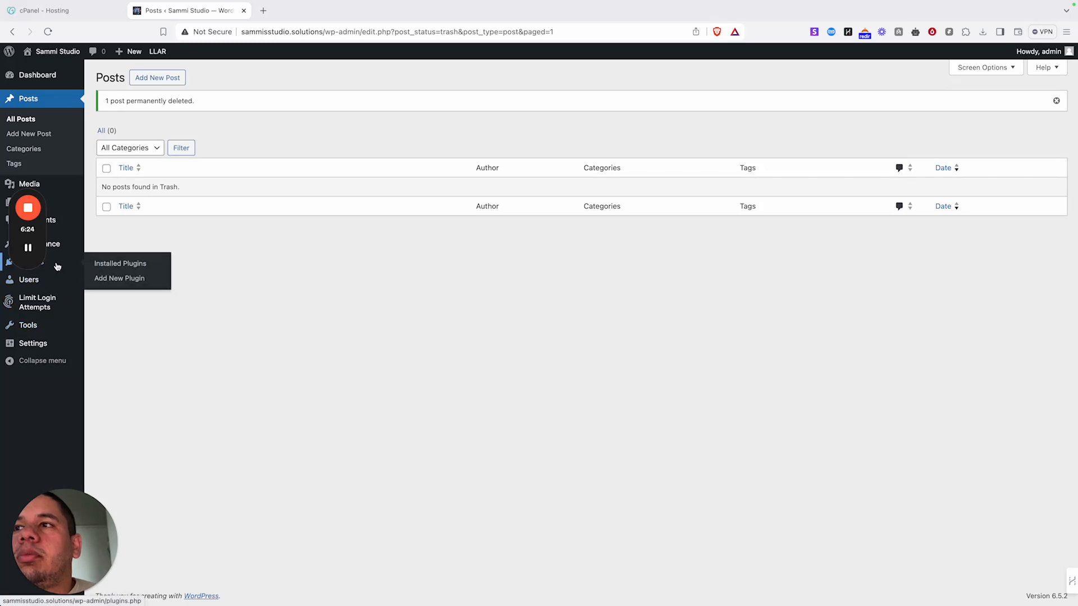
- Search new plugins for 'element', then install and activate Elementor Website Builder
click(113, 278)
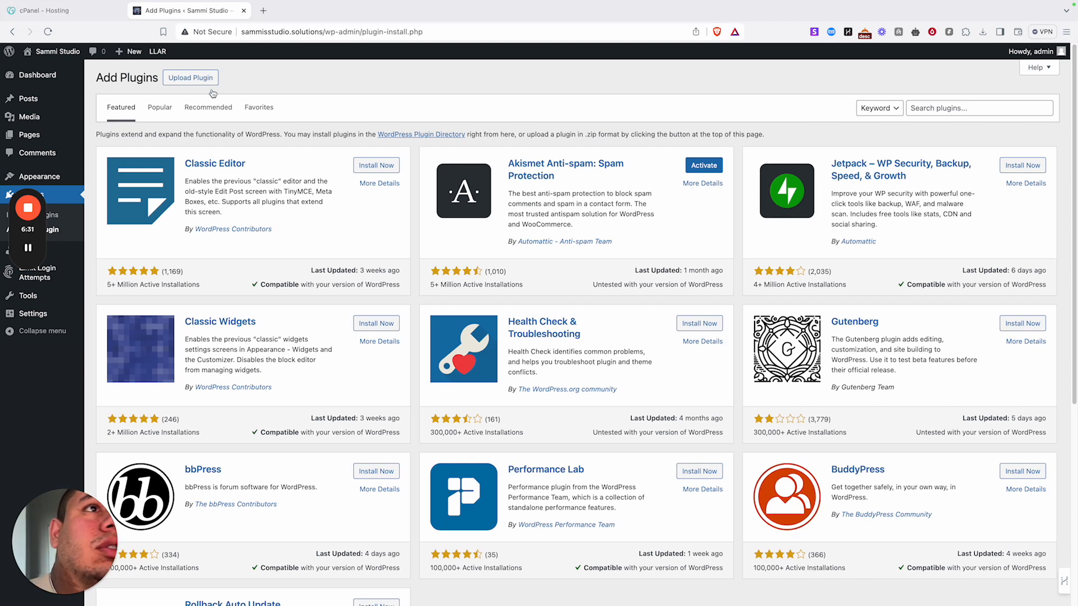
click(934, 109)
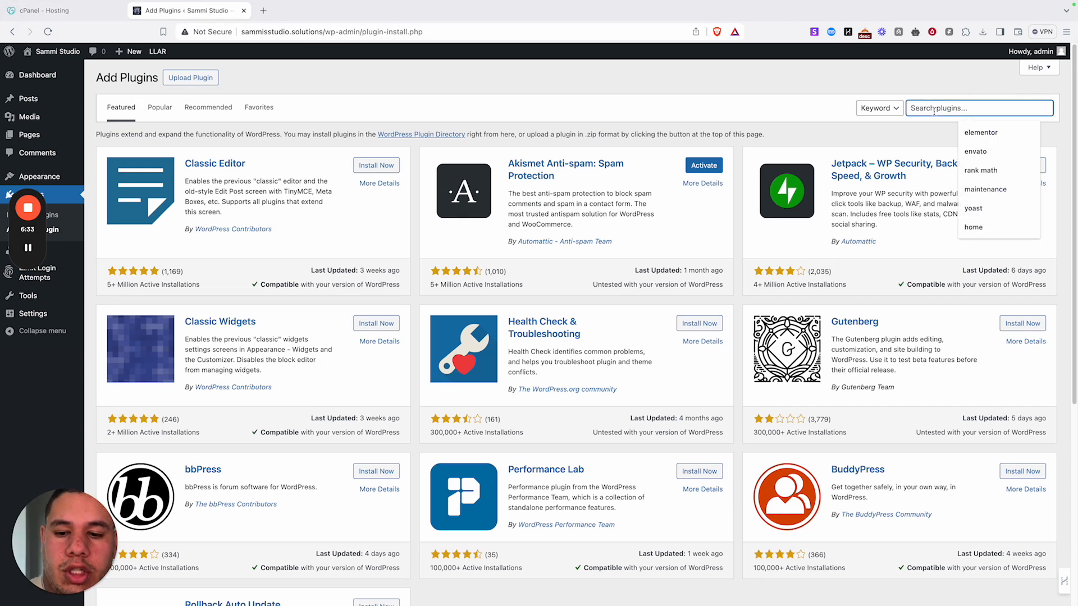
text(elem)
key(Return)
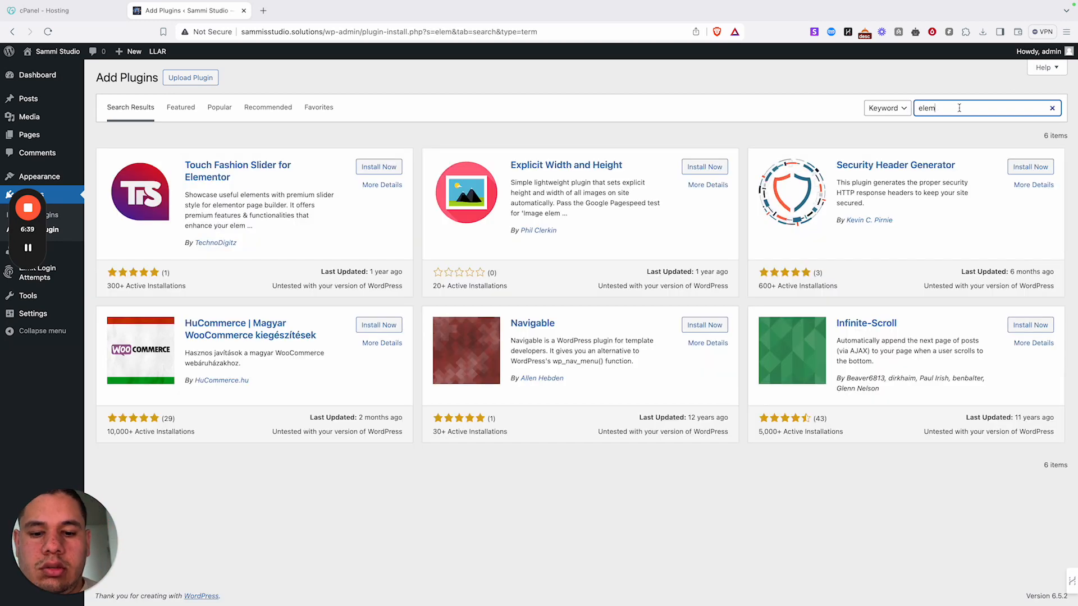
text(en)
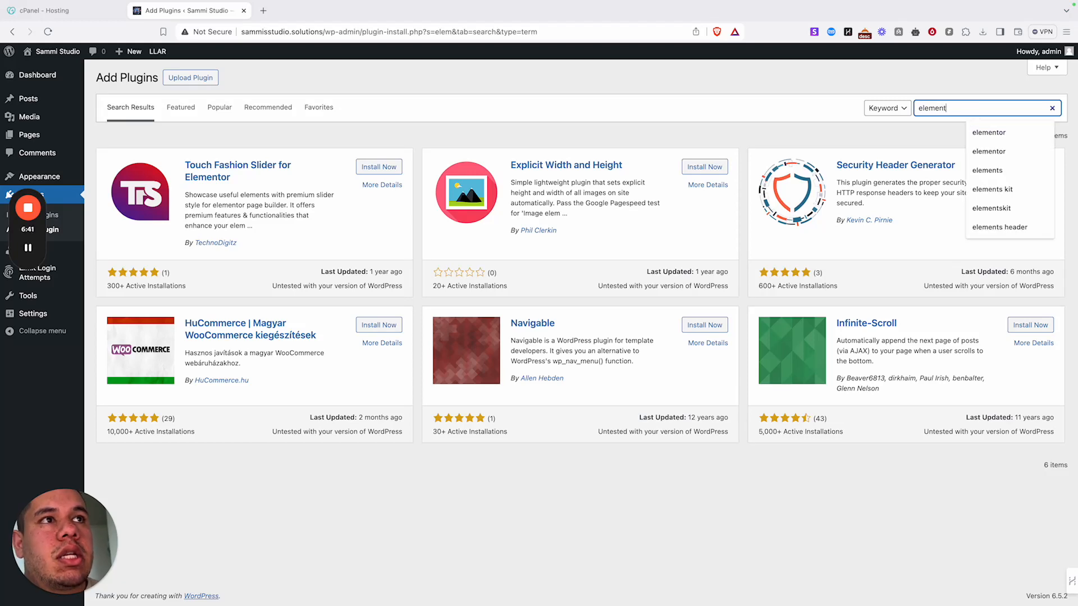
text(t)
key(Return)
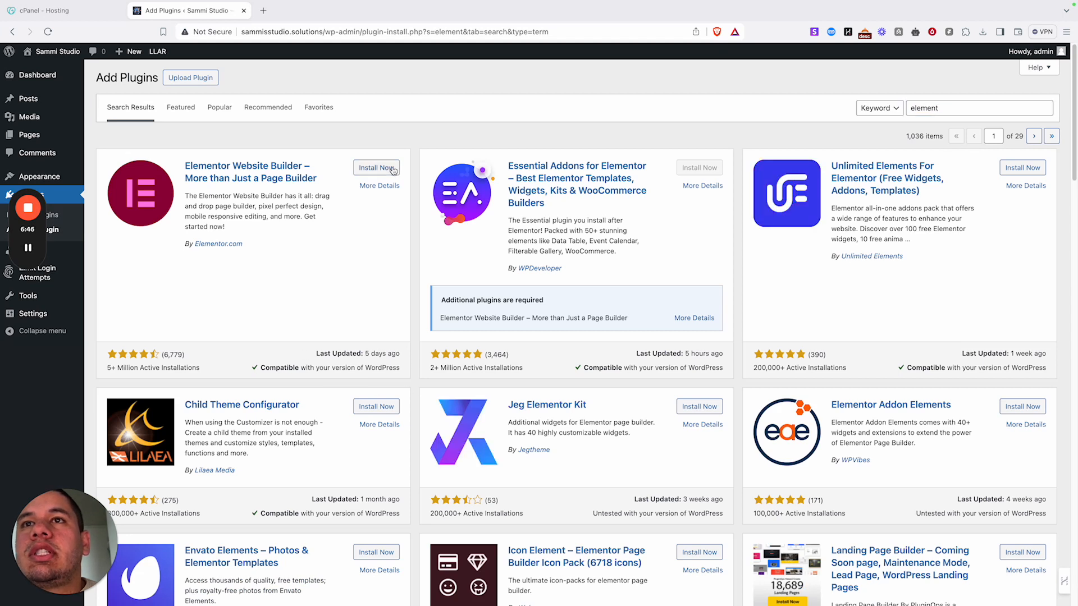
click(373, 167)
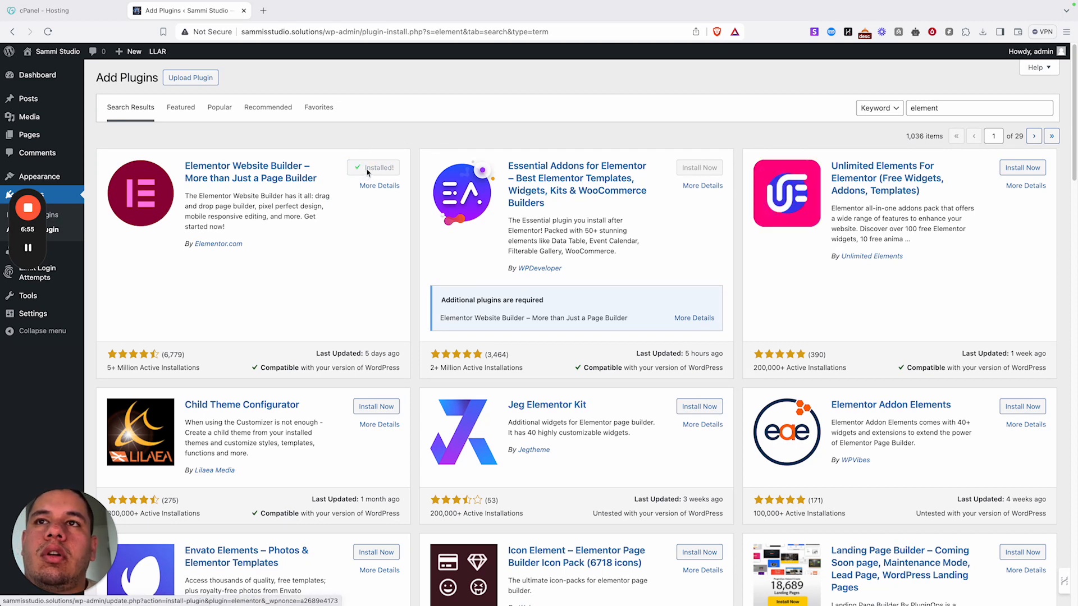
click(370, 168)
- Install and activate the Envato Elements plugin from the same results
scroll(355, 478, down, 4)
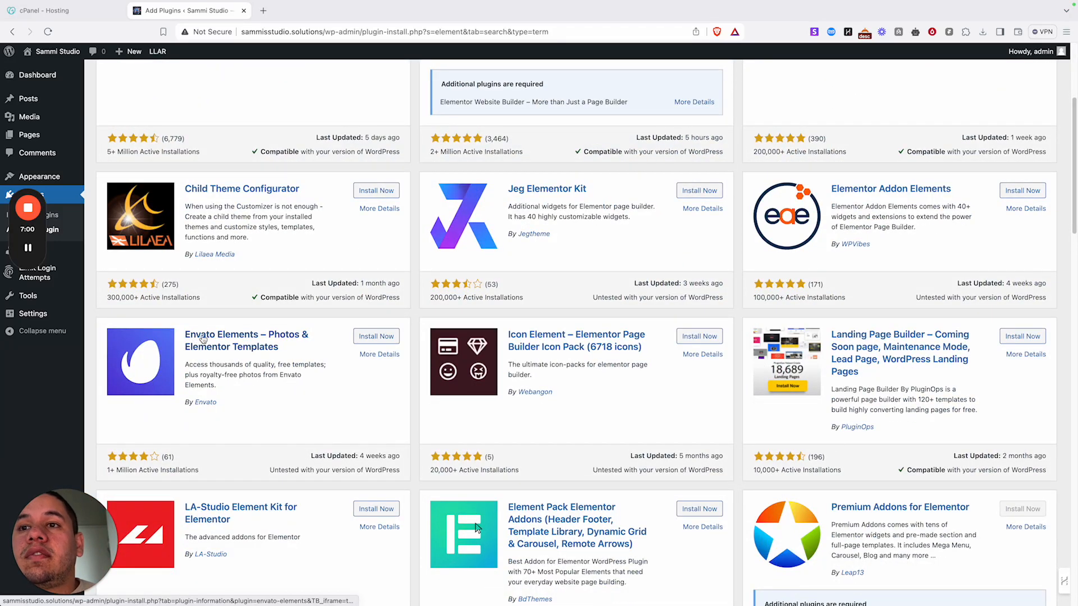
click(375, 336)
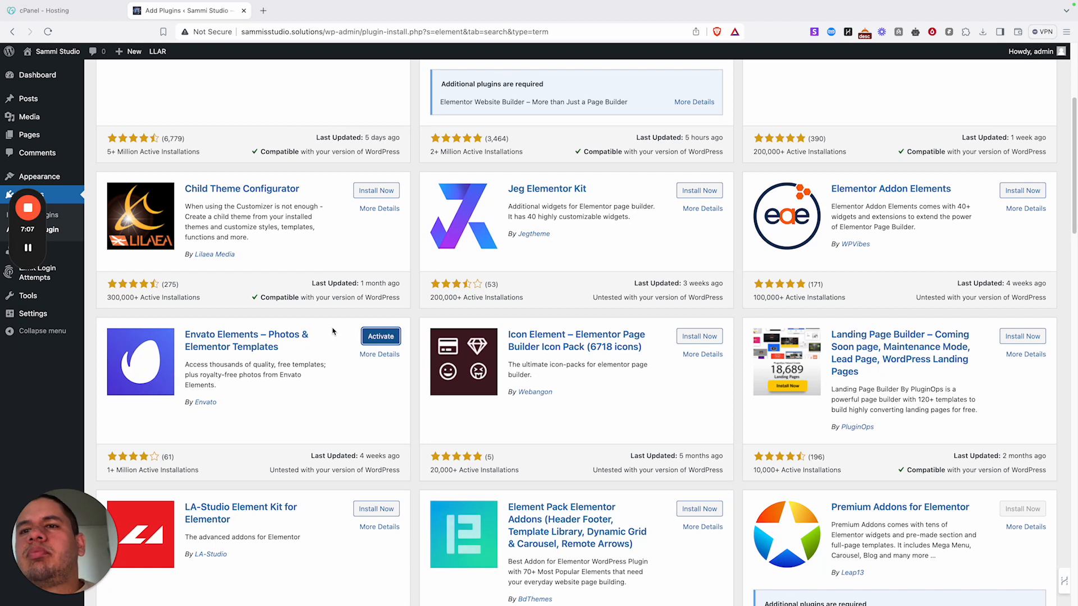
click(394, 336)
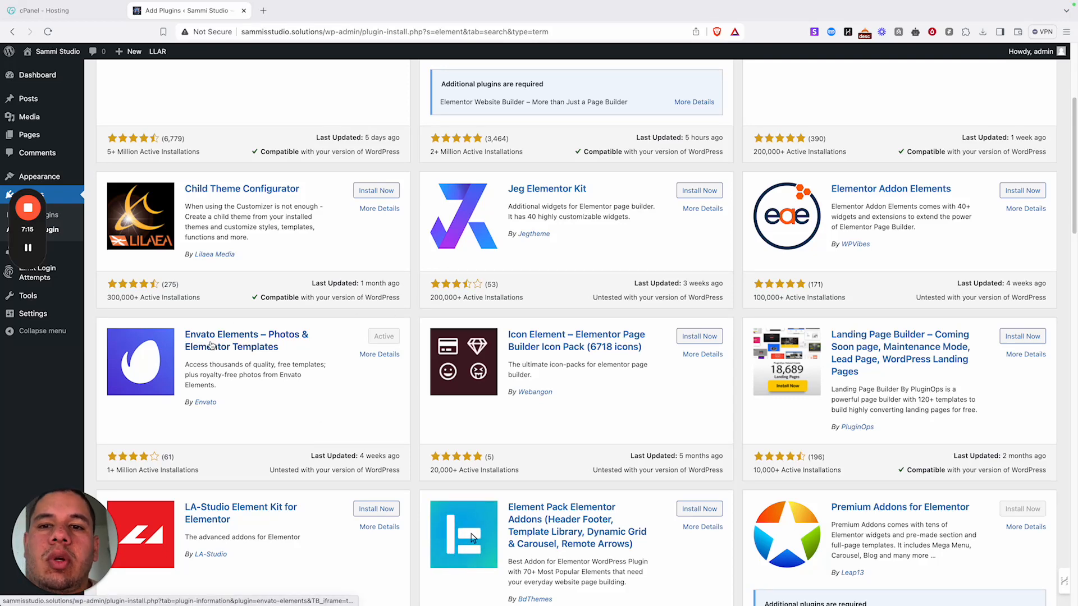
scroll(211, 345, down, 9)
scroll(209, 344, up, 13)
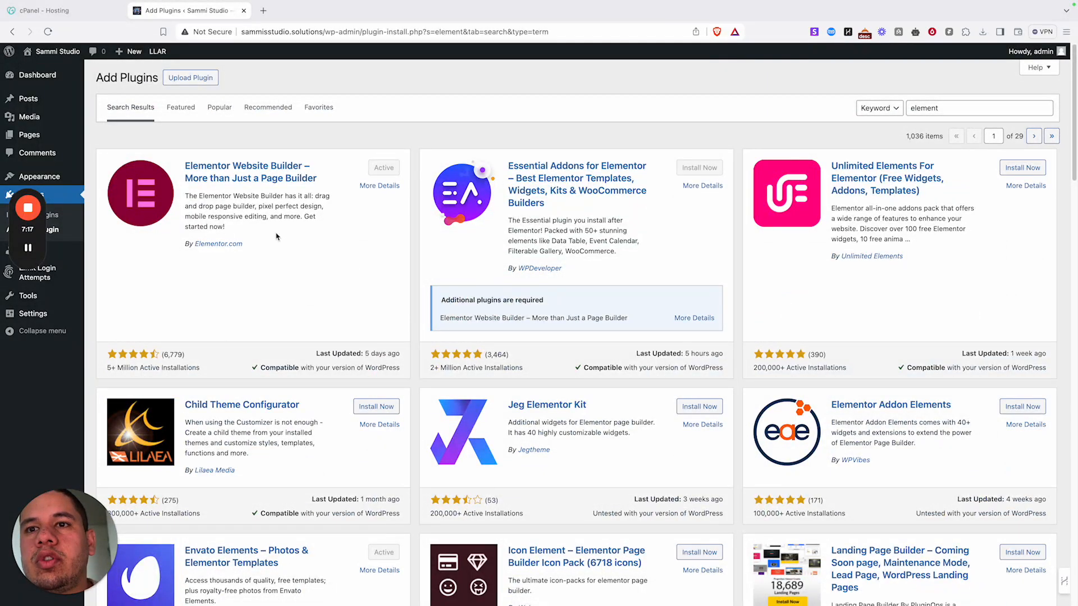
scroll(276, 236, down, 10)
scroll(276, 236, up, 10)
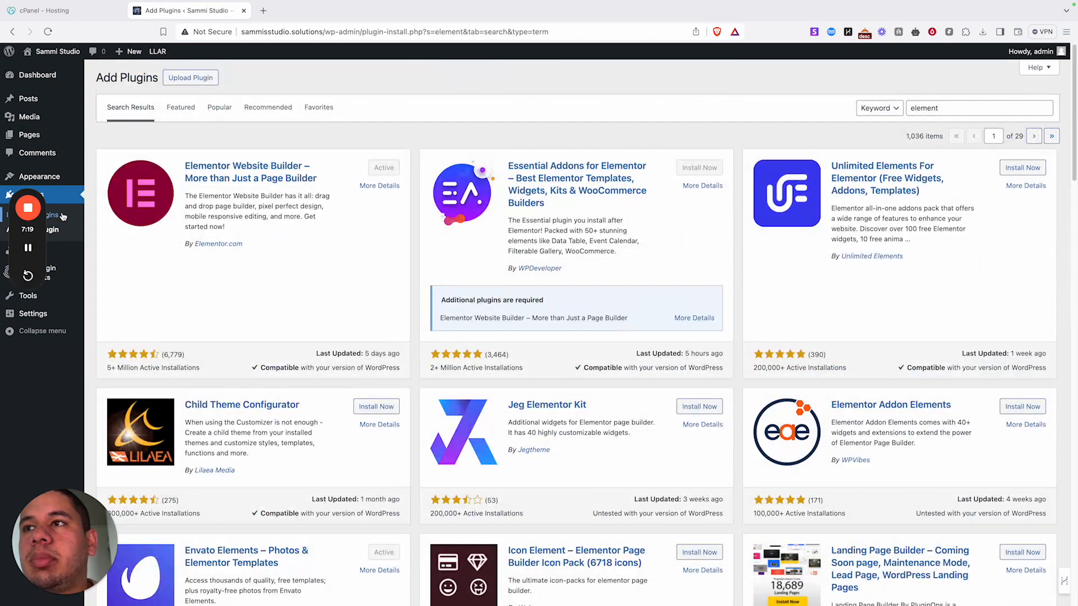
- Upload elementor-pro (4).zip through Upload Plugin and install it
click(189, 80)
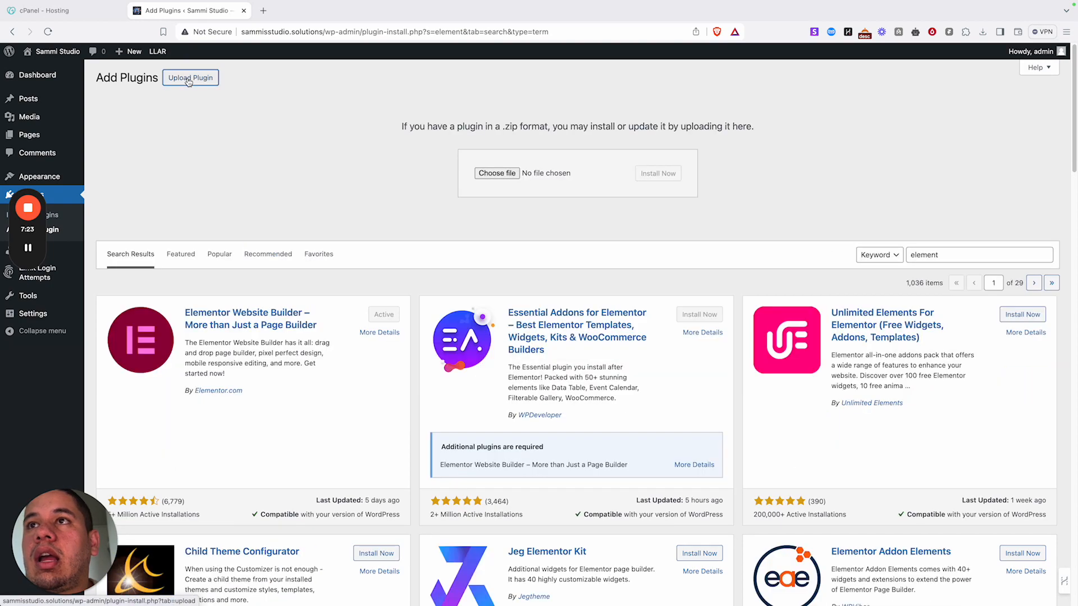
click(497, 173)
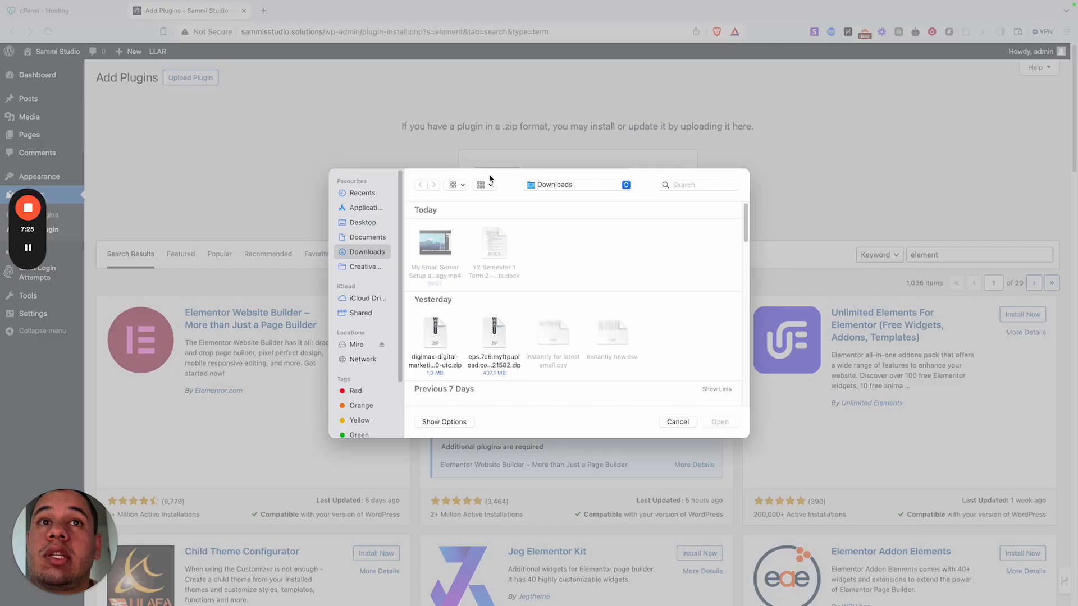
click(698, 186)
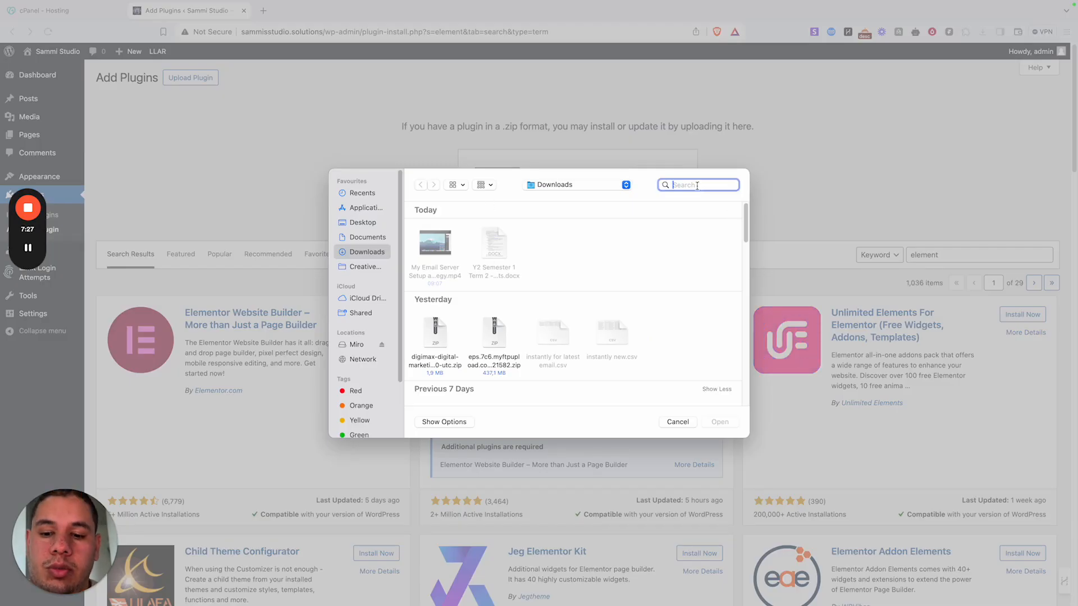
text(elemen)
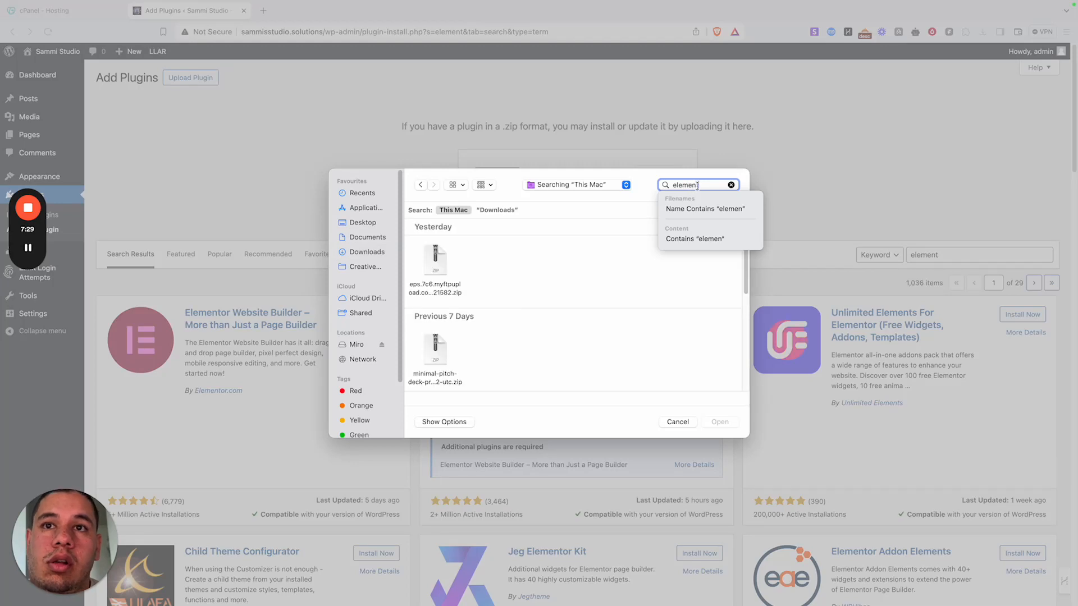
text(t)
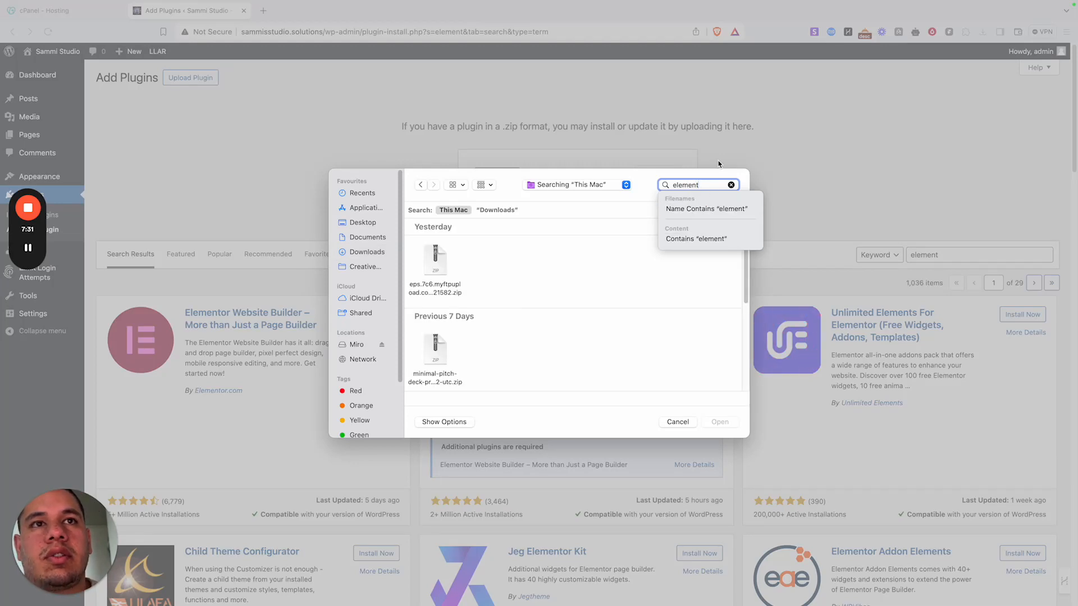
text(or)
key(Return)
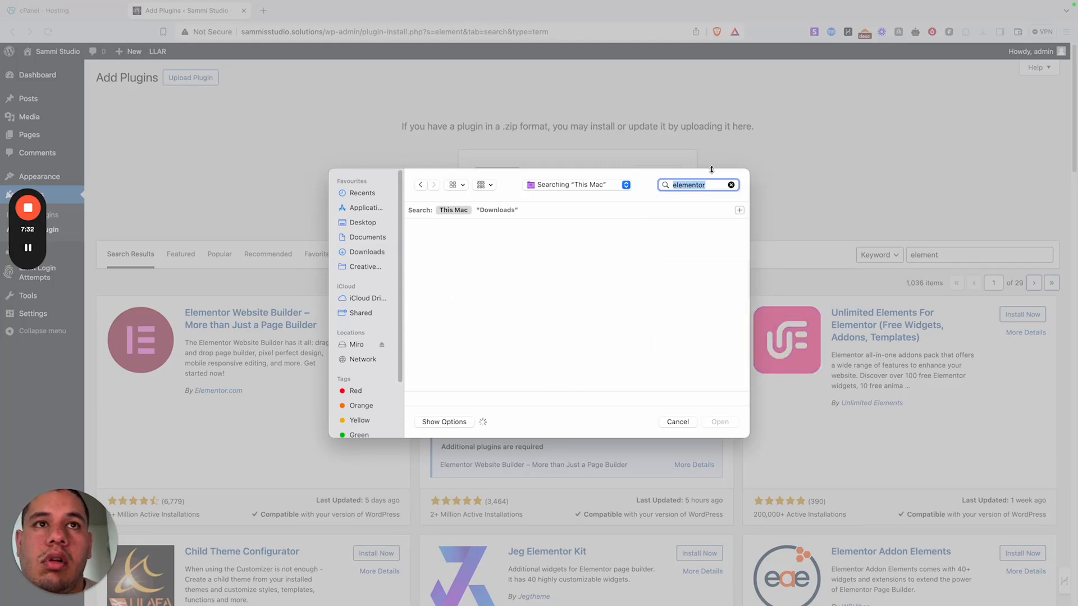
click(448, 287)
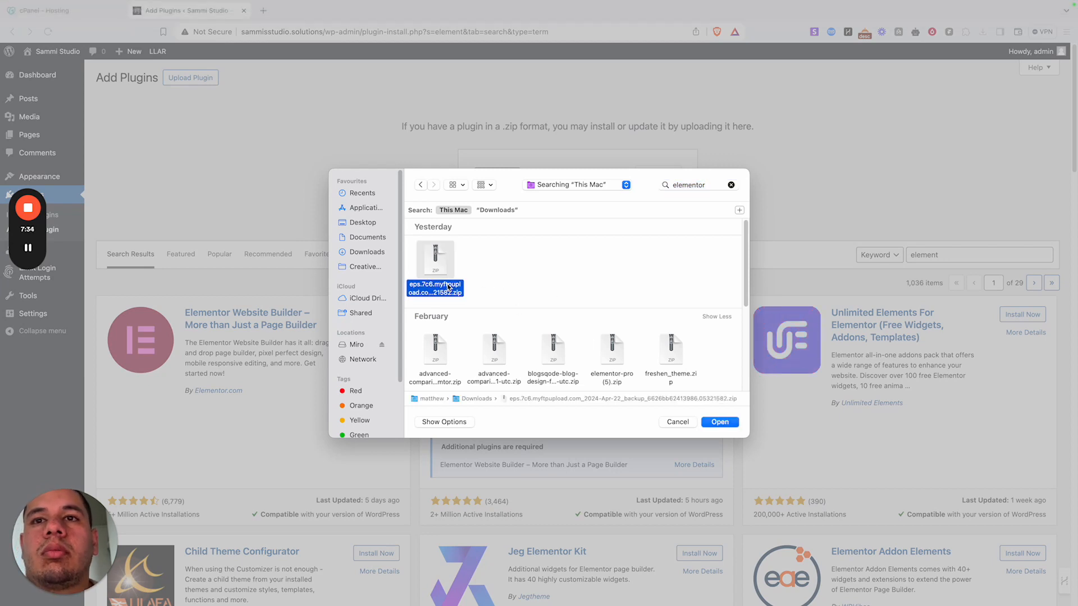
scroll(516, 293, down, 3)
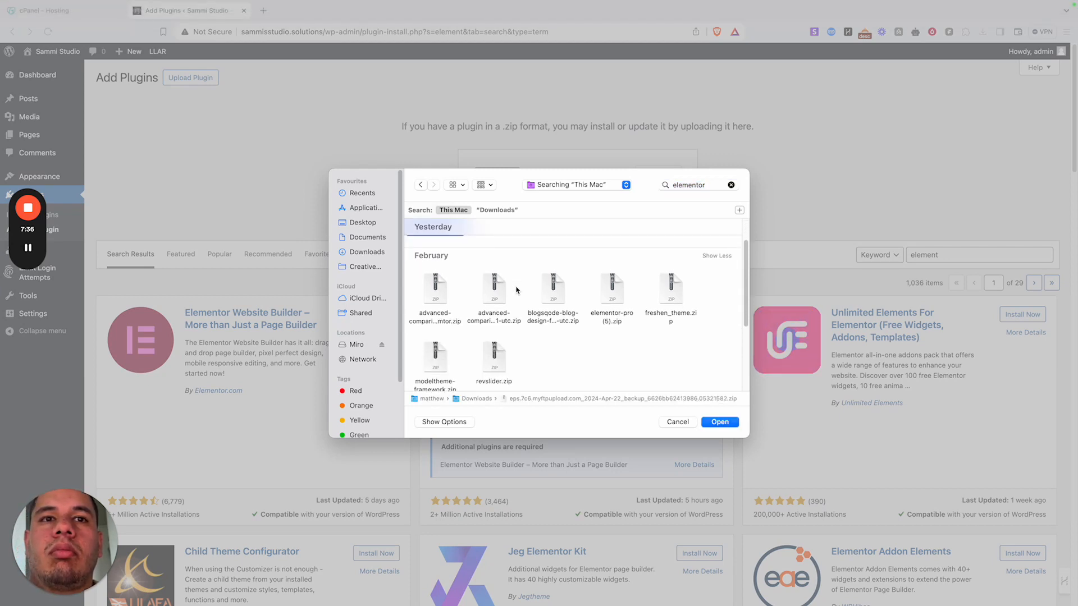
scroll(426, 336, down, 3)
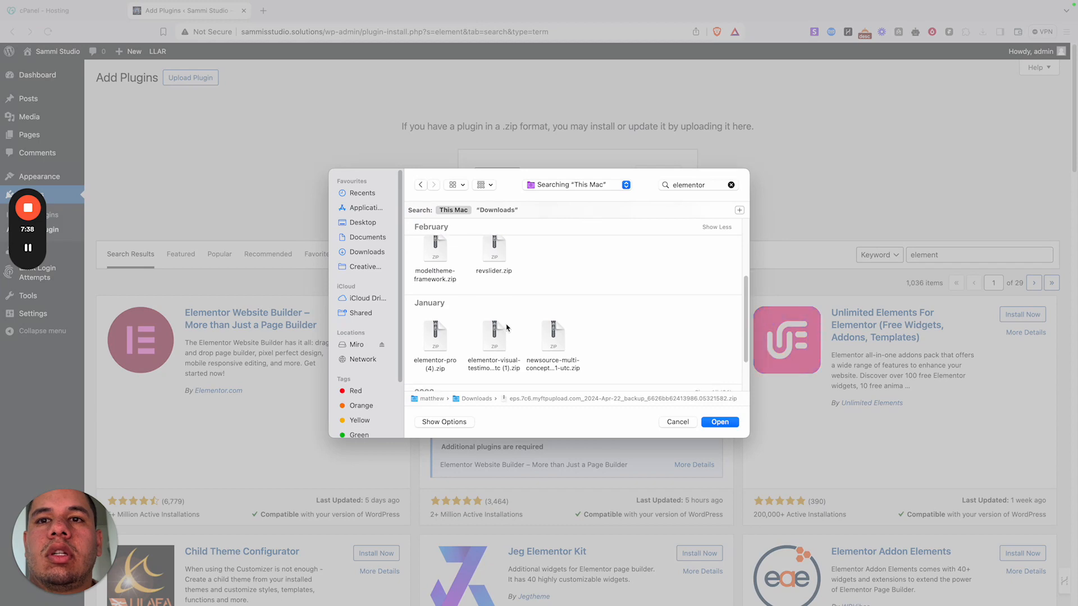
click(436, 324)
double_click(436, 324)
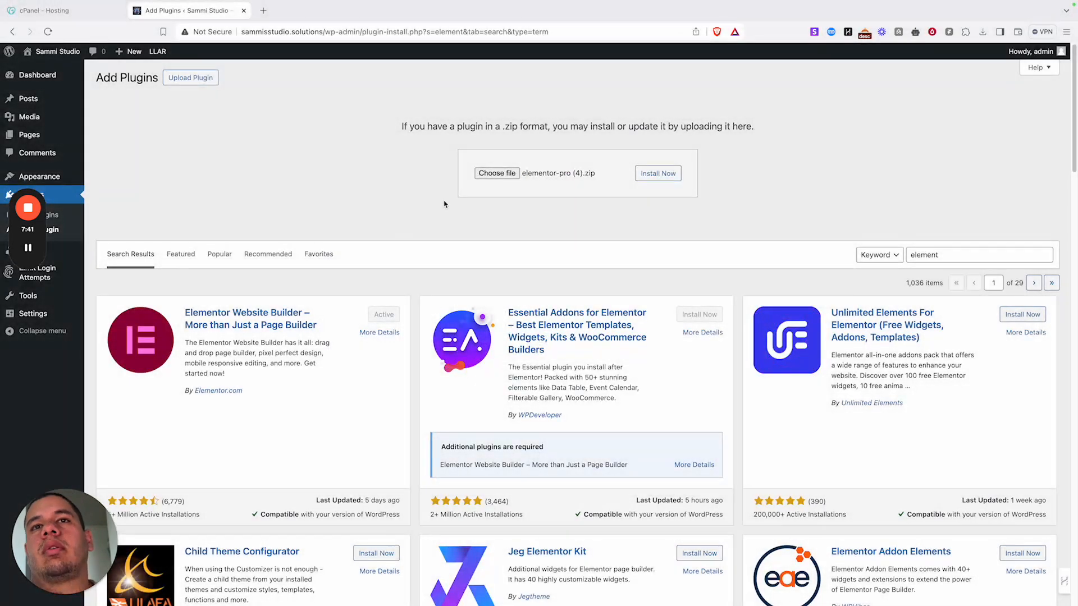
click(663, 176)
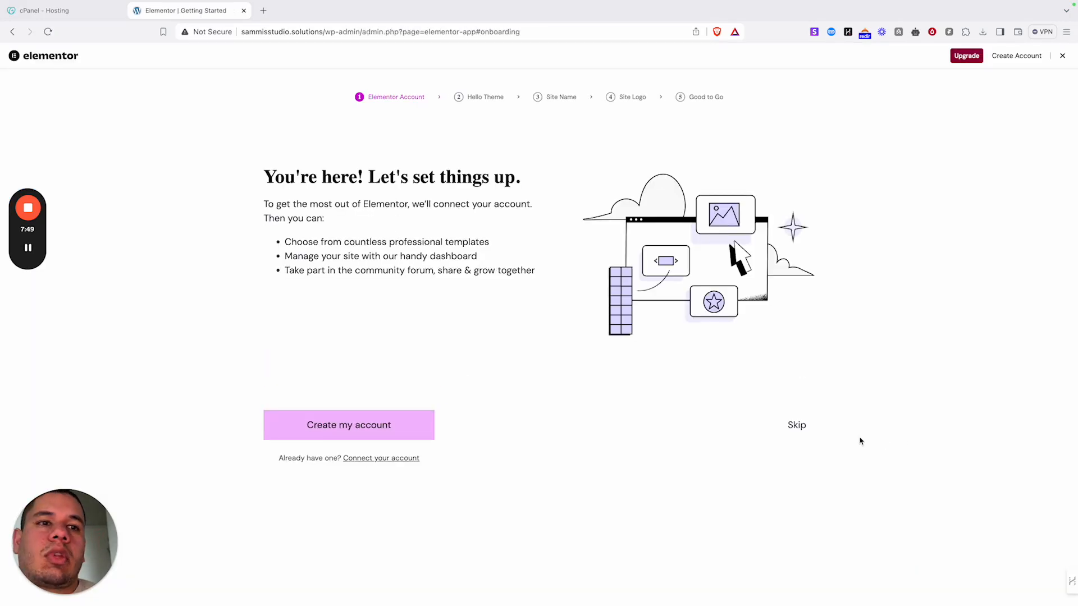
- Skip every Elementor setup wizard step and dismiss the Elementor AI announcement
click(802, 426)
click(801, 437)
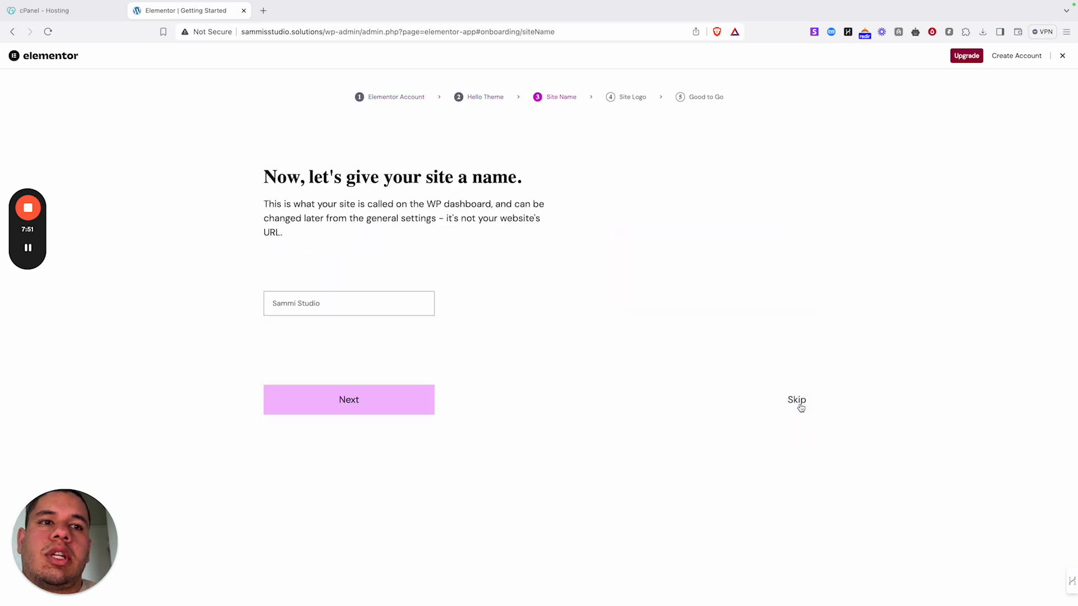
click(801, 427)
click(800, 449)
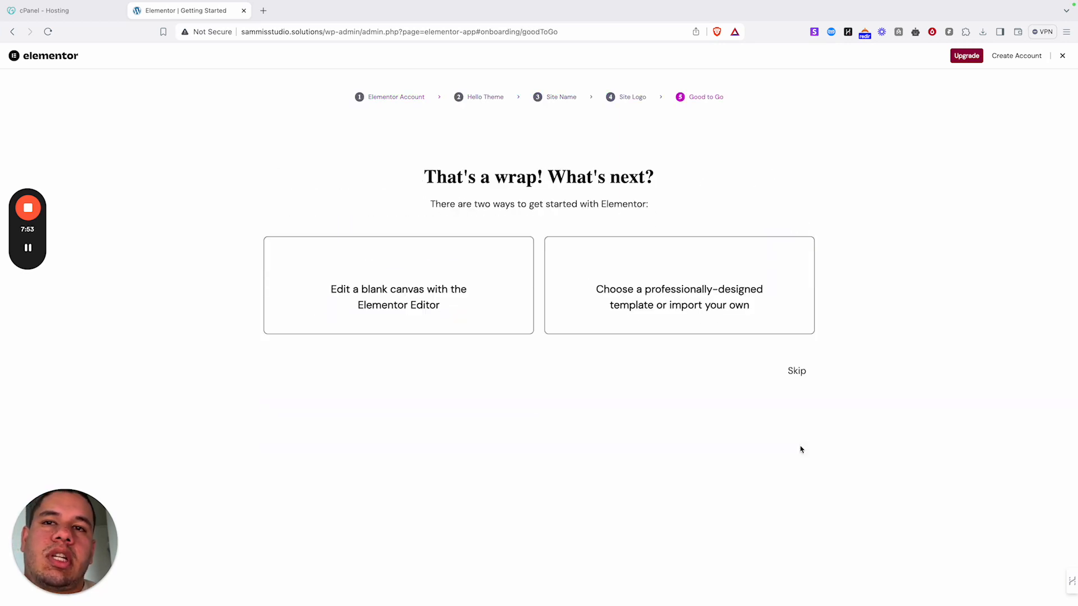
click(794, 438)
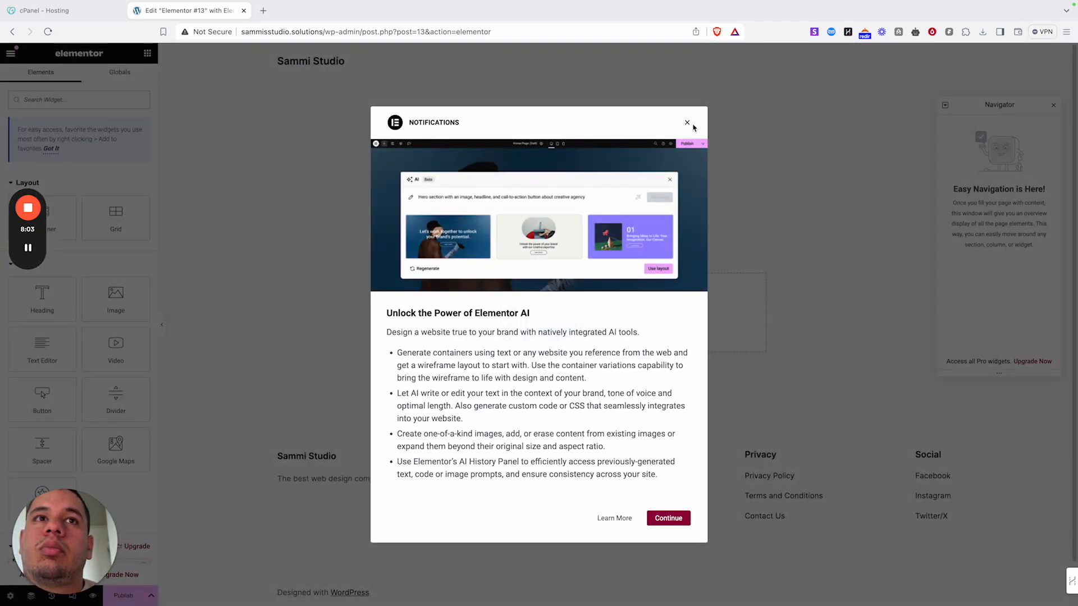
click(687, 123)
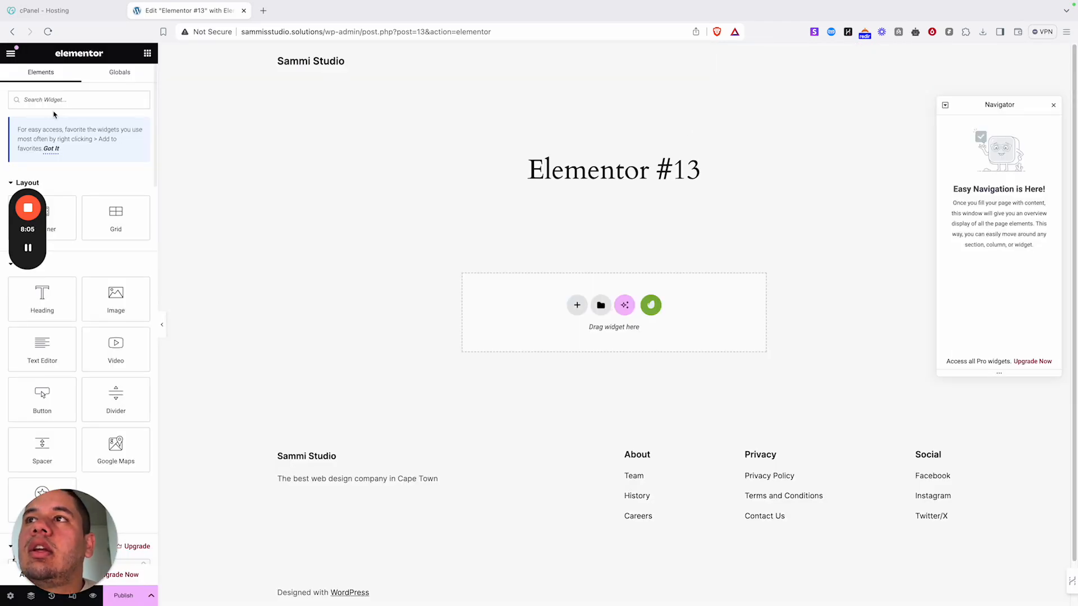
- Exit the Elementor editor to the WordPress dashboard, confirming the browser's leave prompt
click(11, 54)
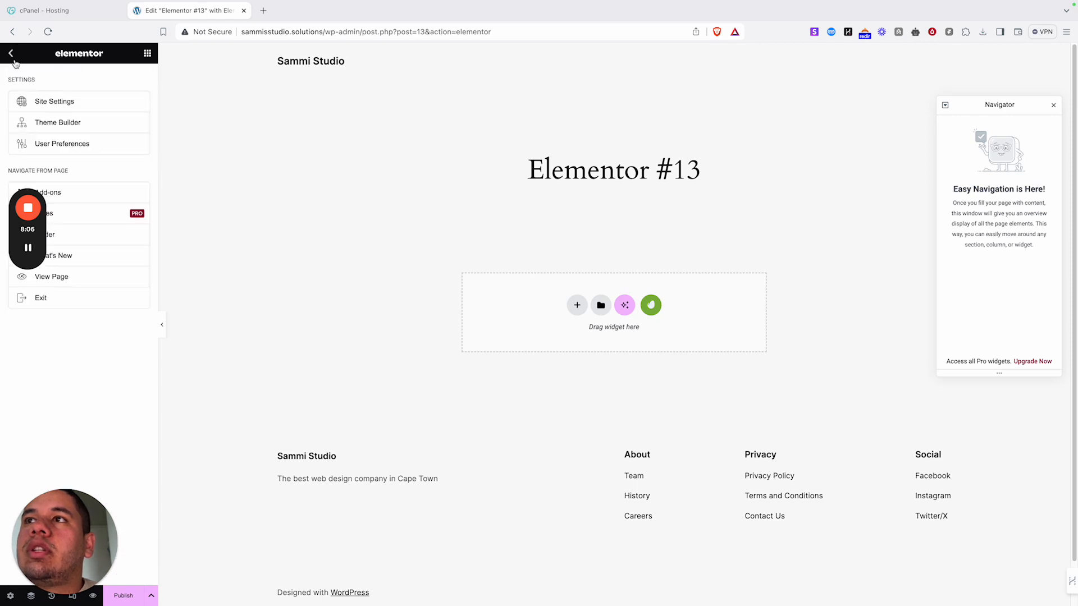
click(68, 302)
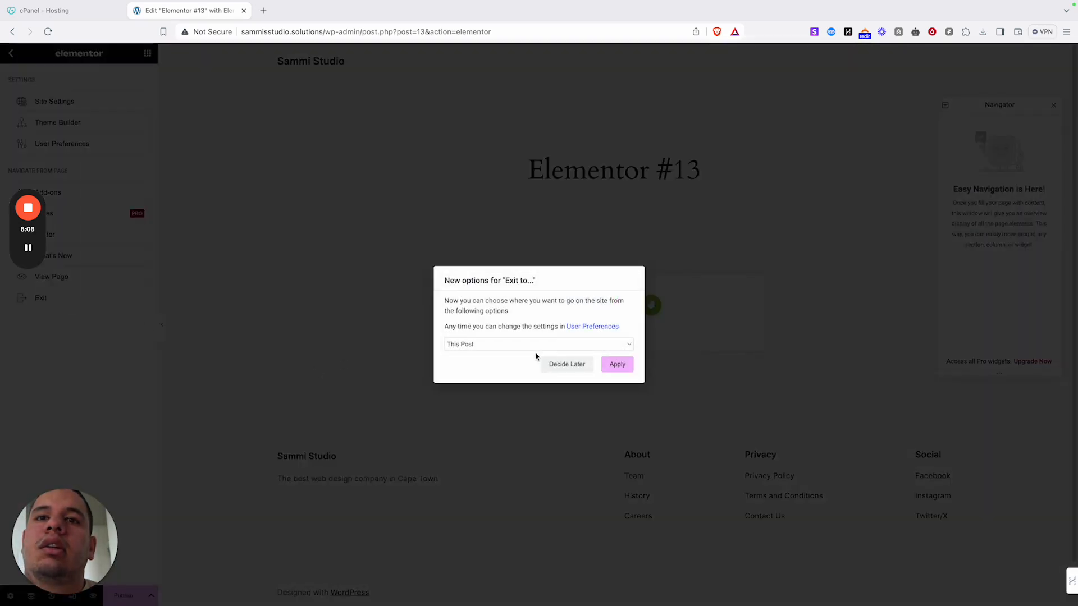
click(562, 341)
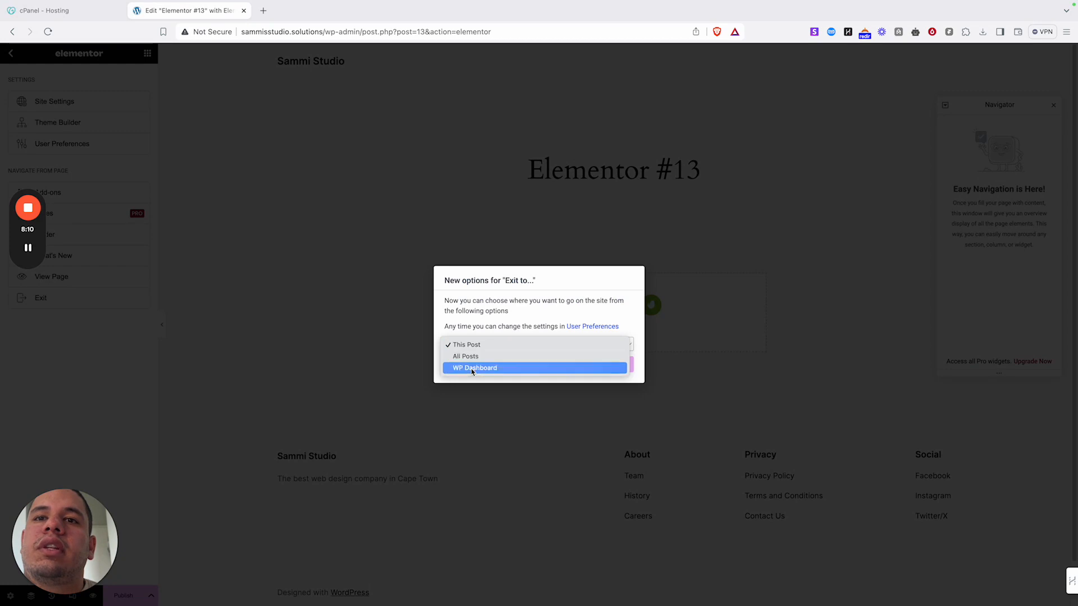
click(595, 380)
click(619, 365)
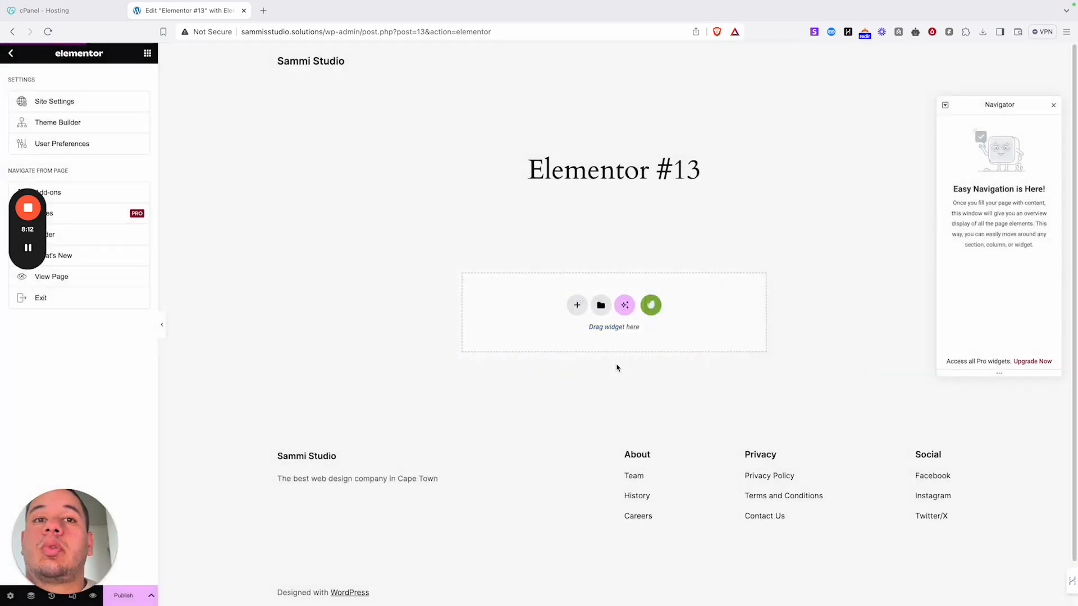
click(592, 227)
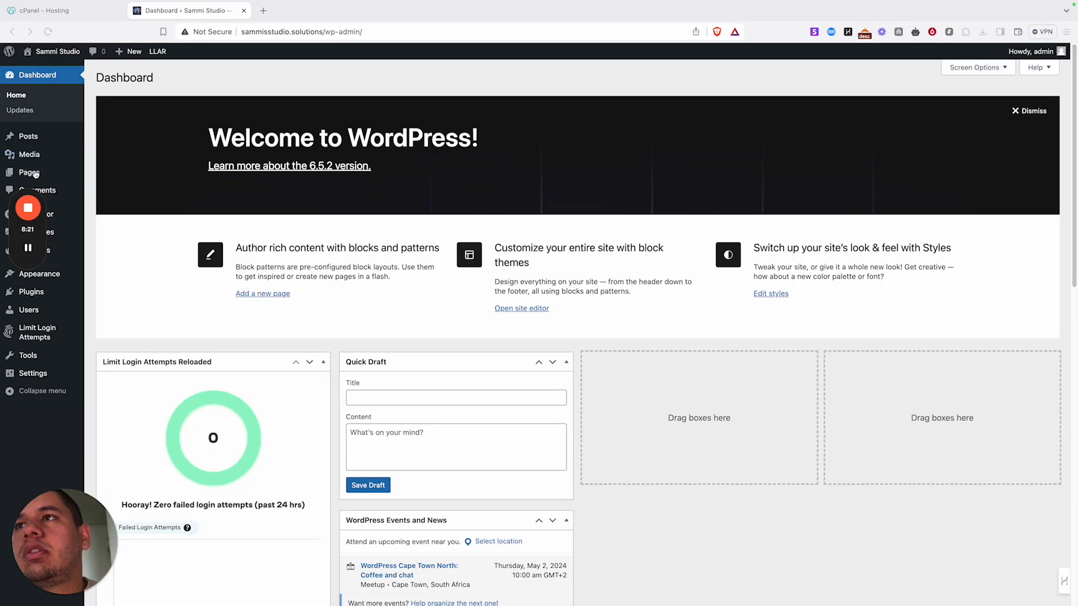
- Move the Elementor #13 draft page to the Trash
scroll(392, 323, down, 12)
scroll(385, 315, up, 9)
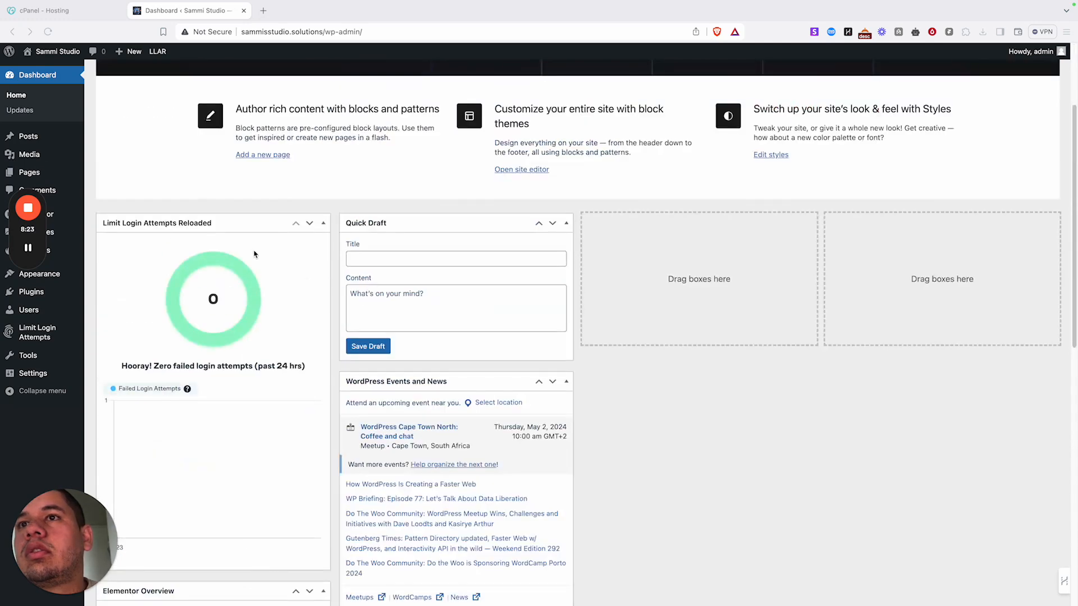
click(310, 224)
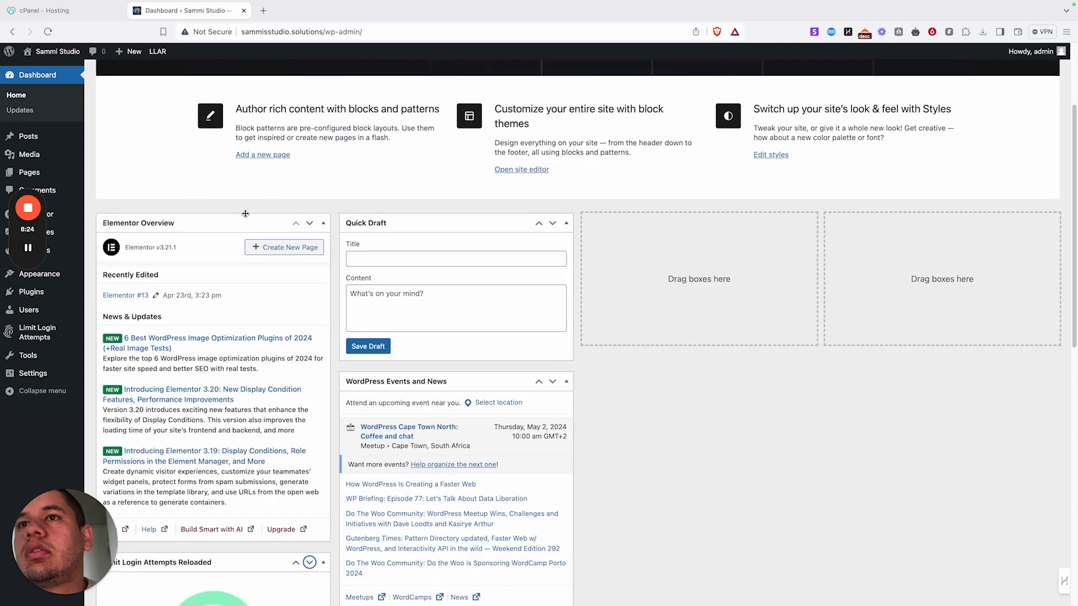
click(55, 178)
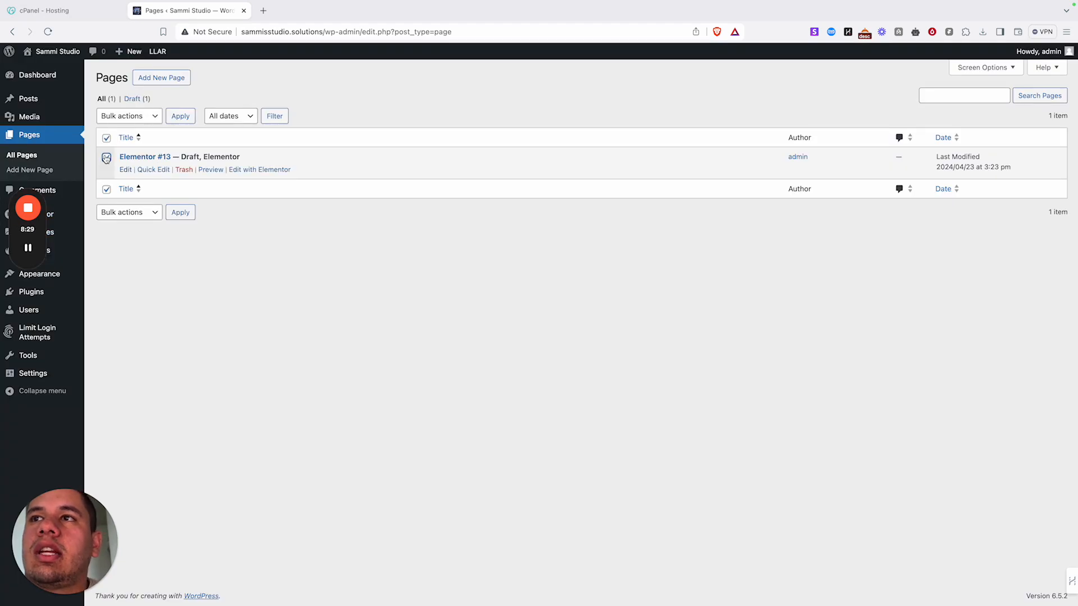
click(129, 115)
click(126, 139)
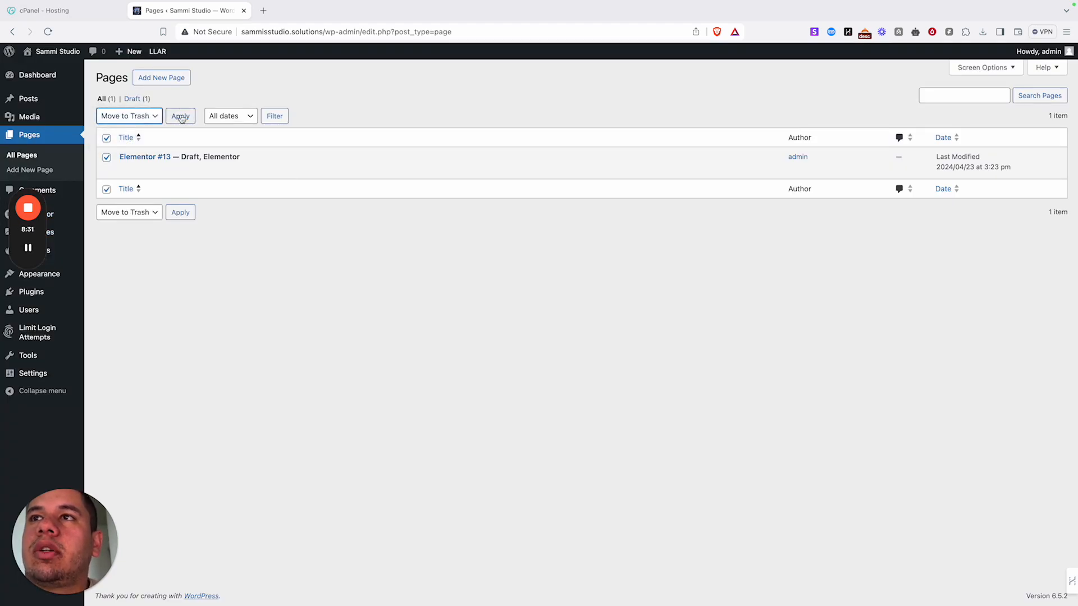
click(181, 116)
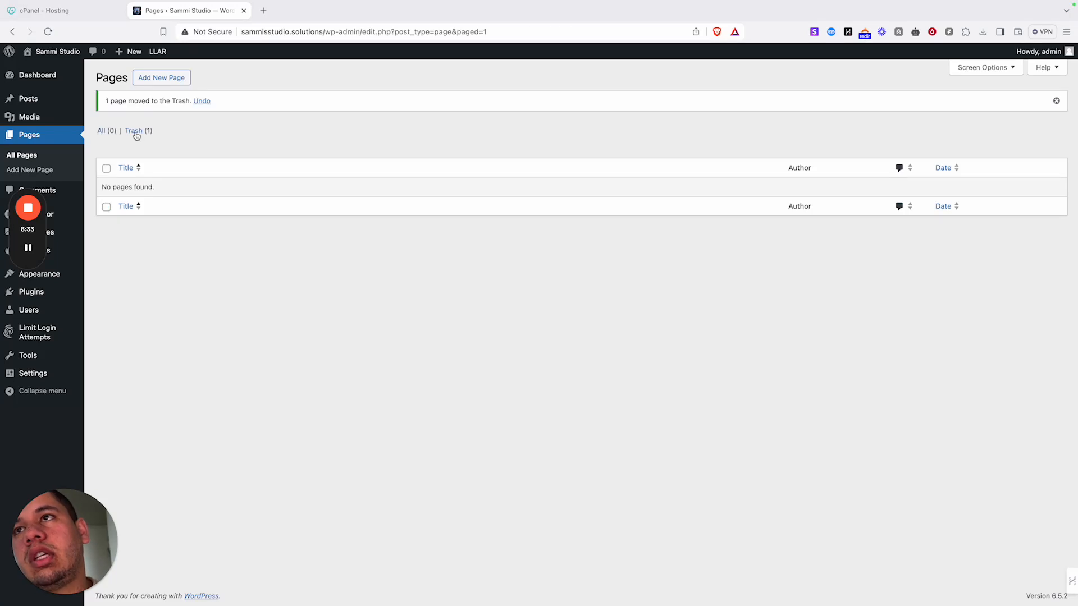
- Permanently delete Elementor #13 from the Pages Trash
click(135, 131)
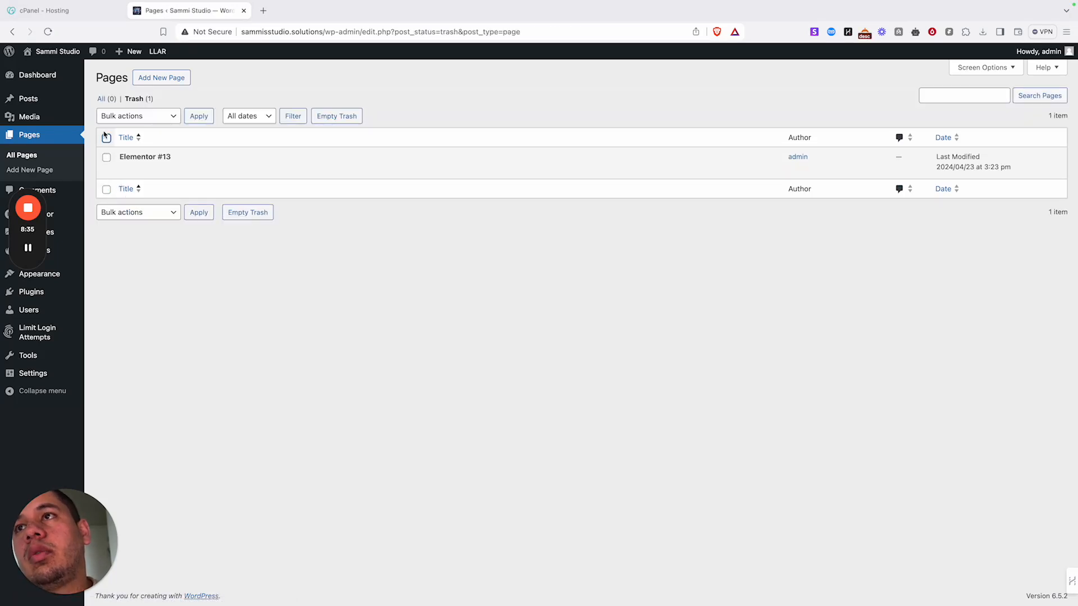
click(145, 117)
click(140, 139)
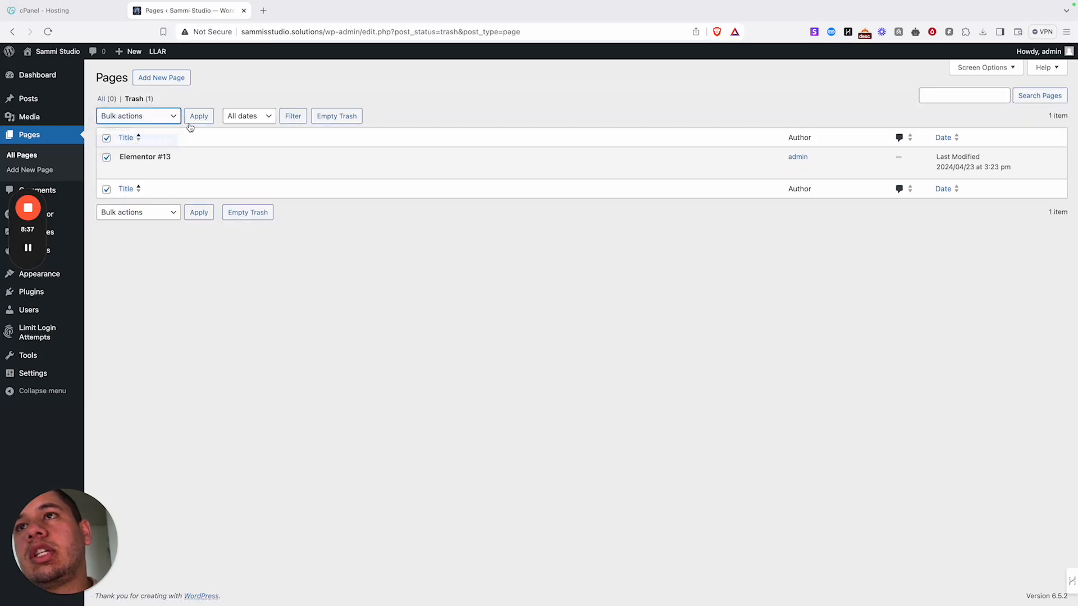
click(198, 115)
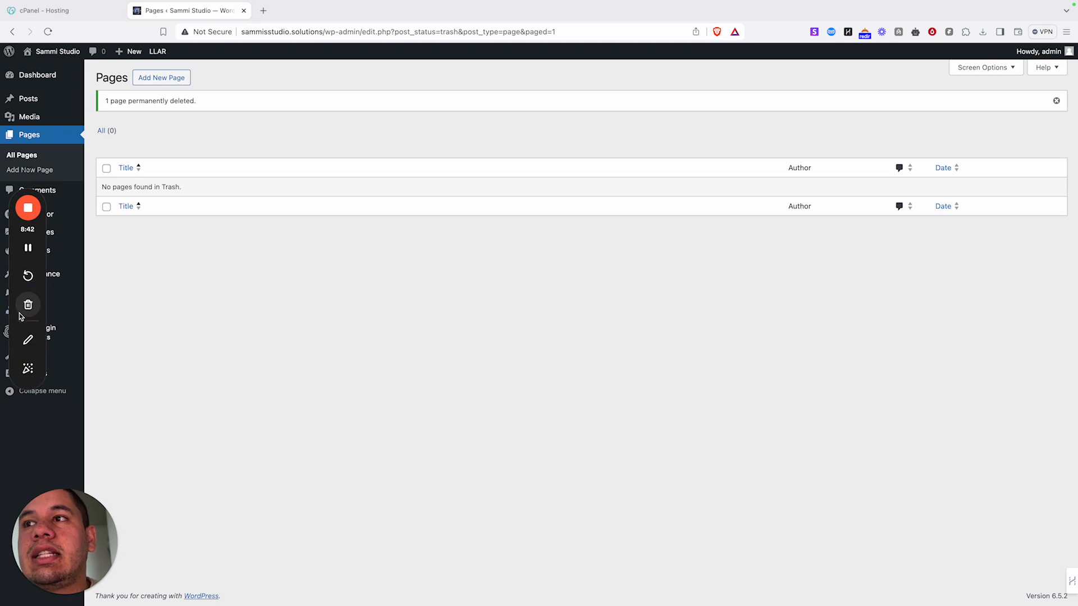
mouse_move(54, 378)
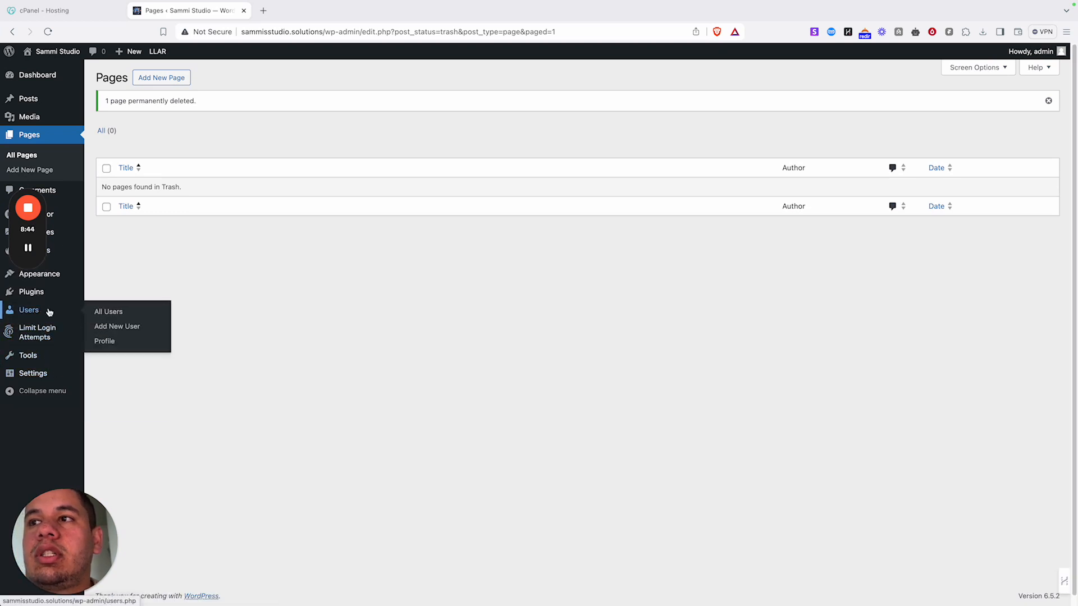
mouse_move(43, 276)
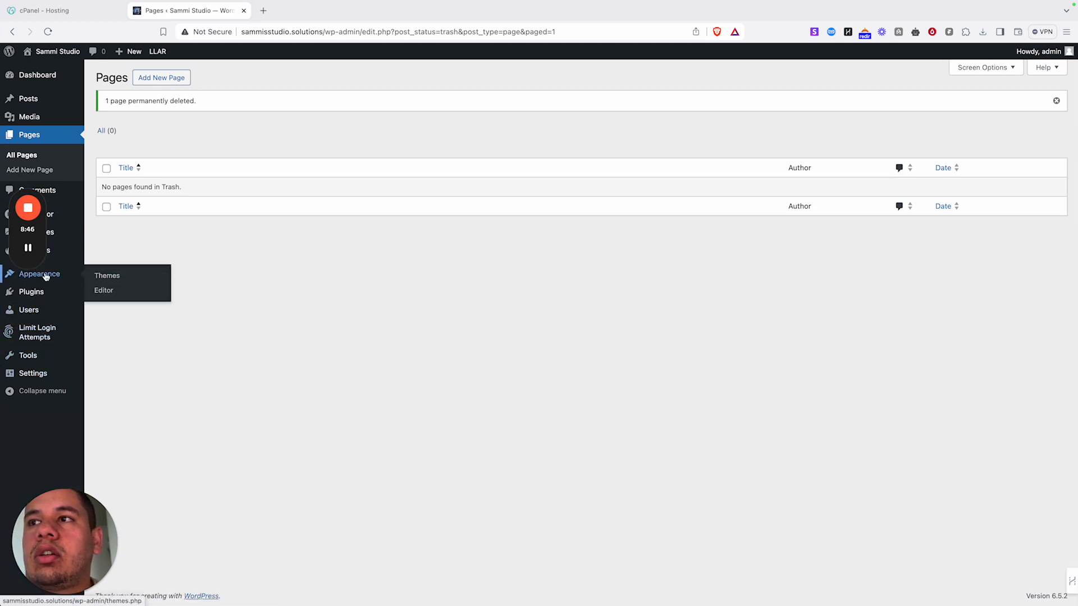
mouse_move(56, 240)
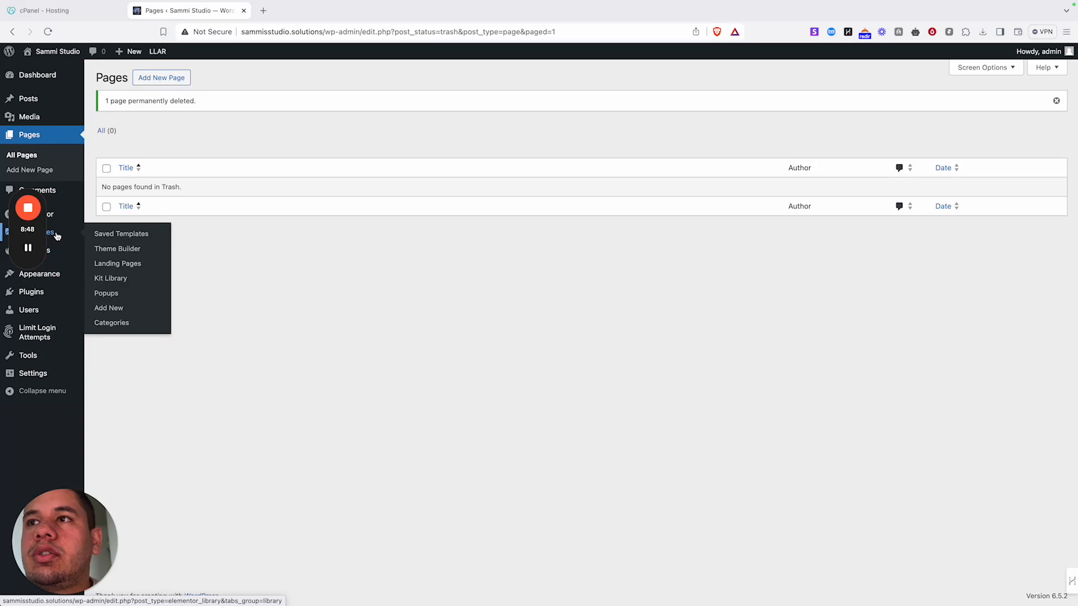
mouse_move(59, 218)
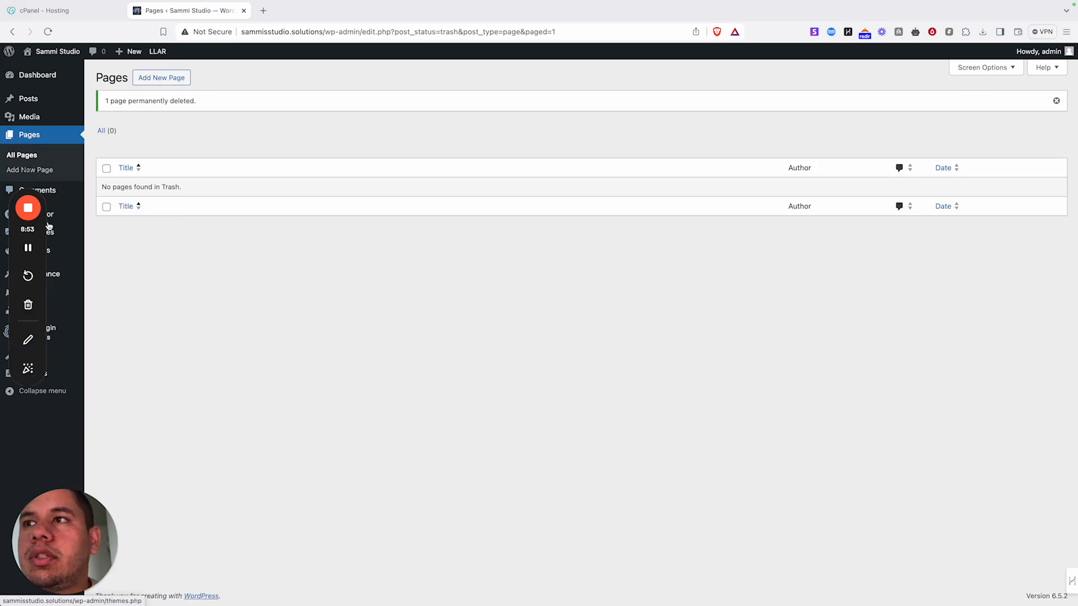
drag(43, 244, 724, 34)
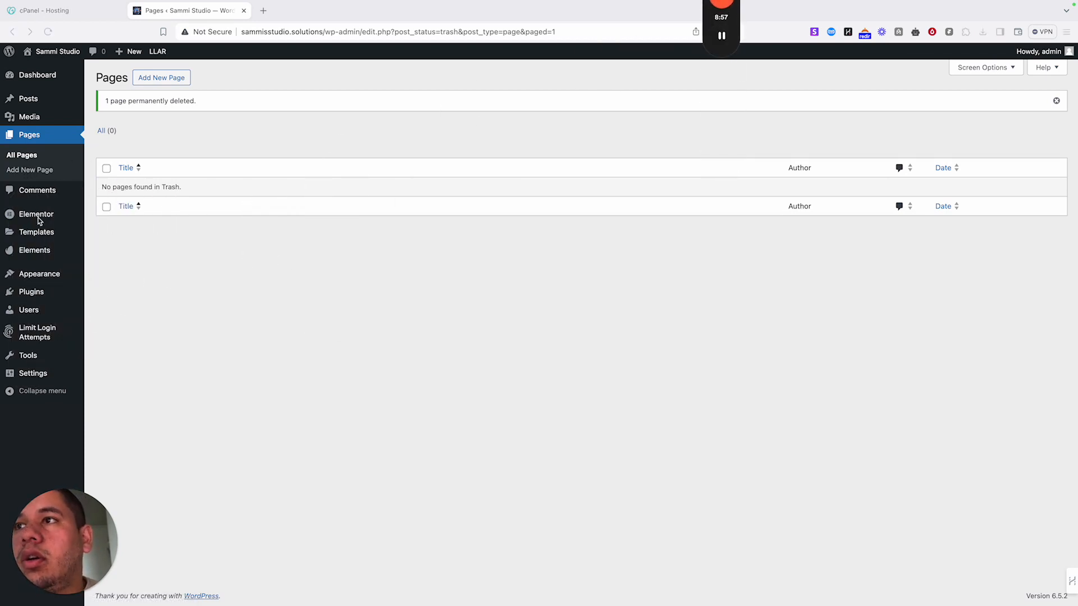
- Open Elements > Template Kits to browse the Premium Template Kits
mouse_move(35, 251)
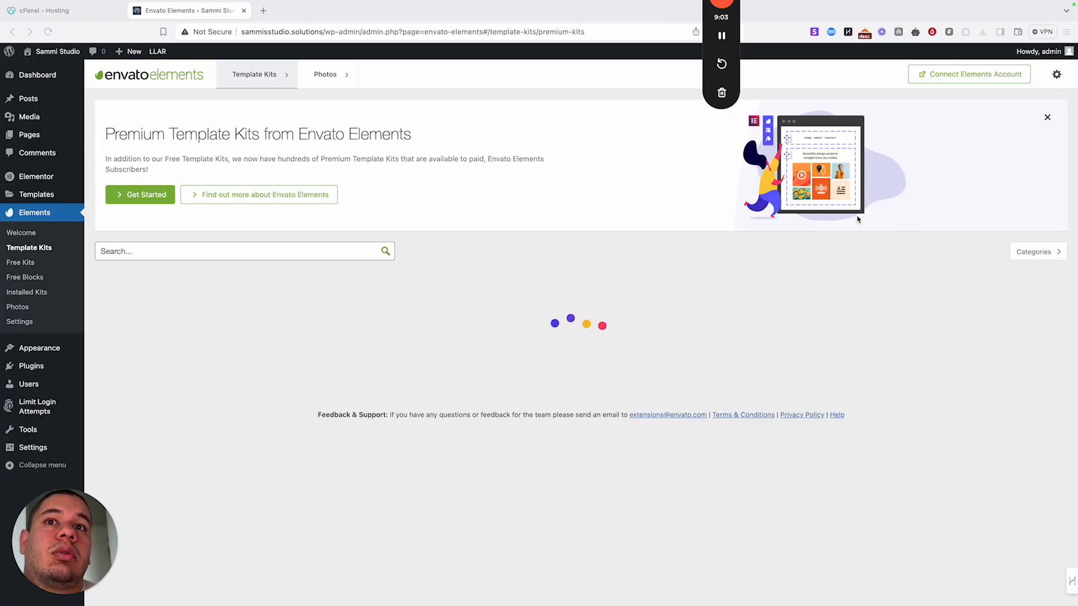
drag(728, 29, 1045, 510)
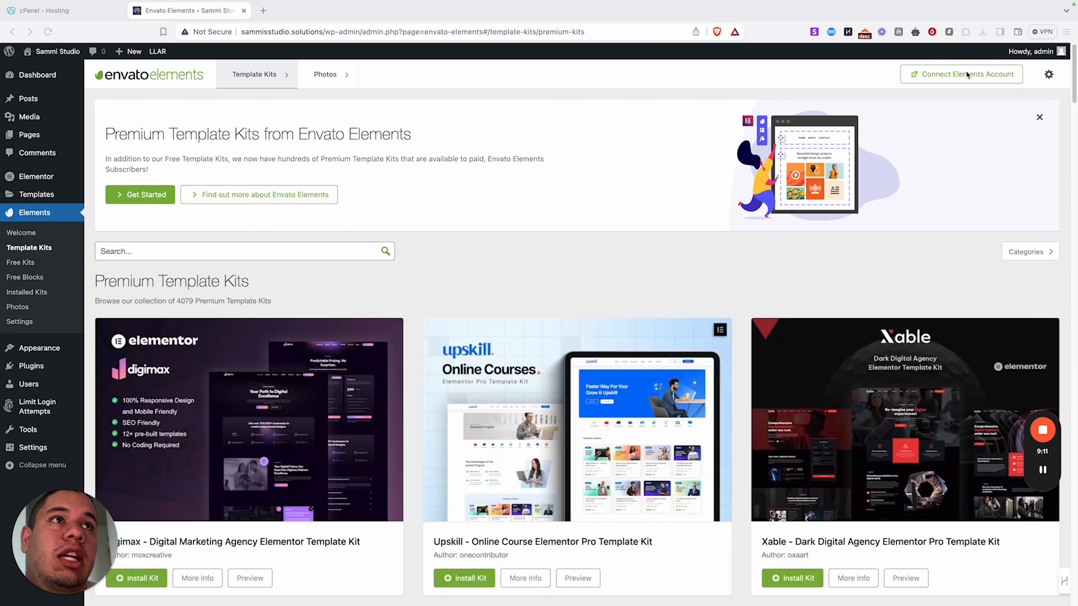
- Generate an Envato Elements token, paste it into 'Enter token here', and verify it
click(929, 78)
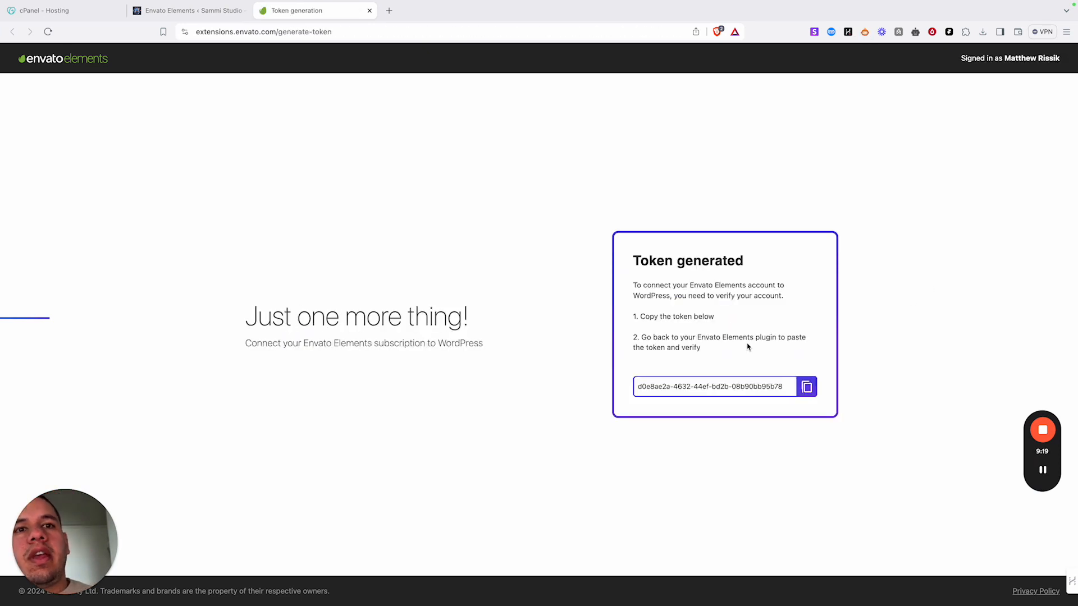
click(807, 386)
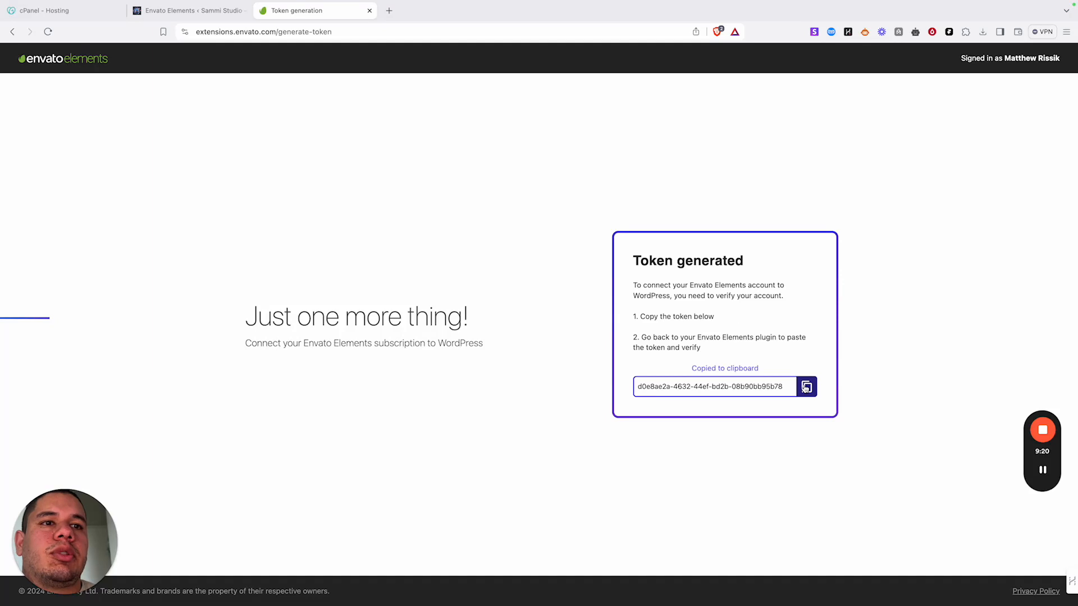
click(370, 11)
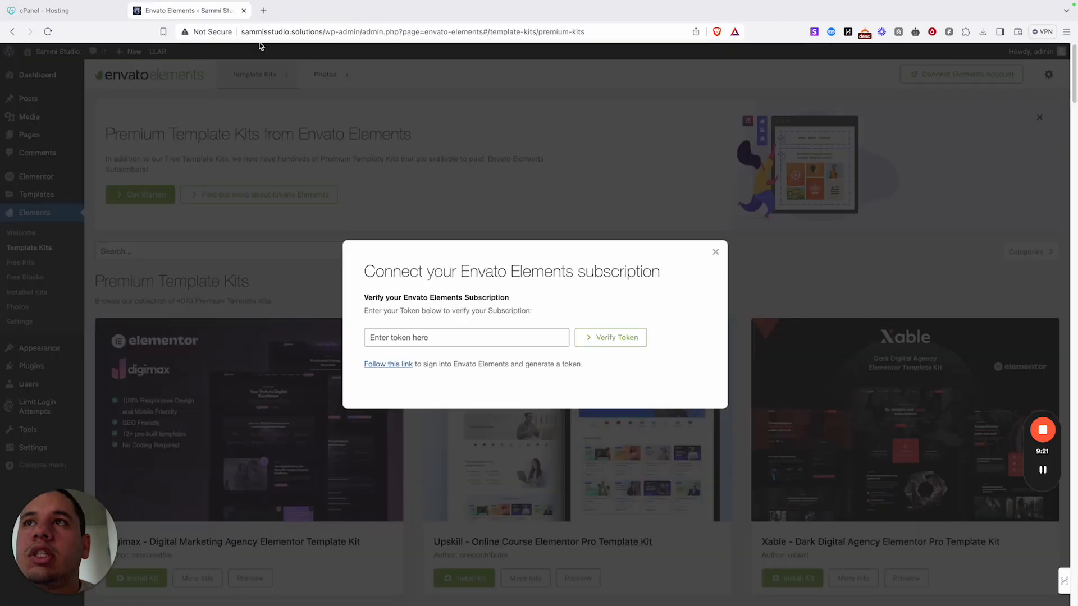
click(482, 340)
text(√)
key(BackSpace)
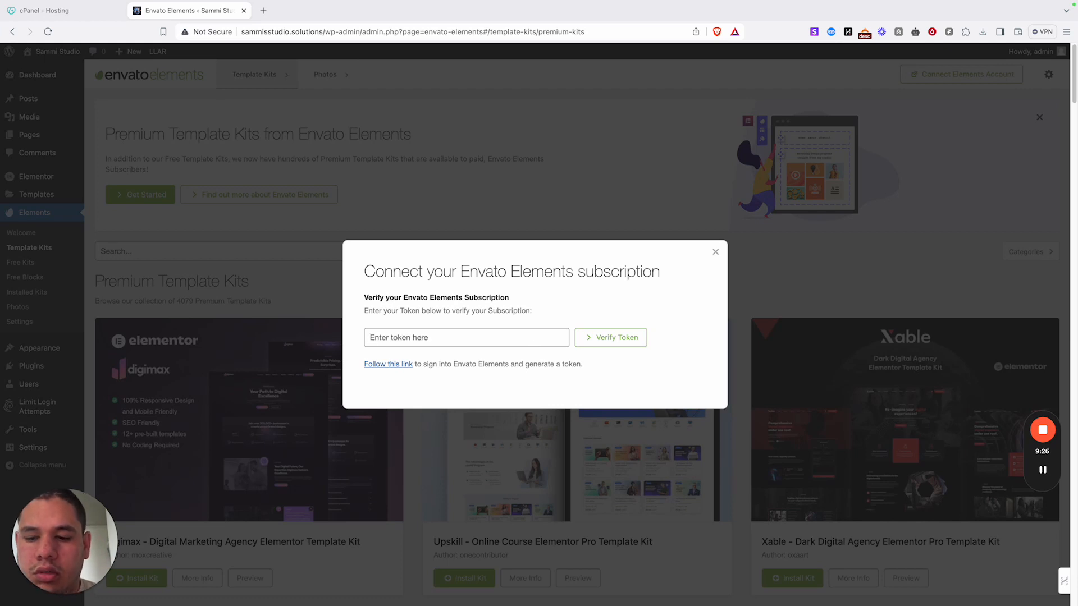
key(super+v)
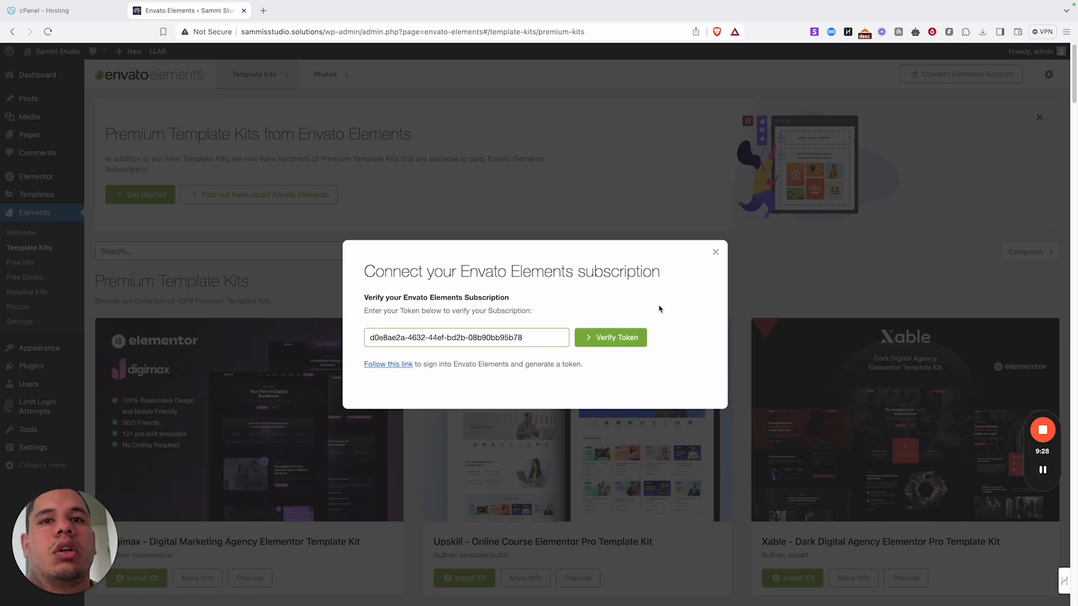
click(639, 336)
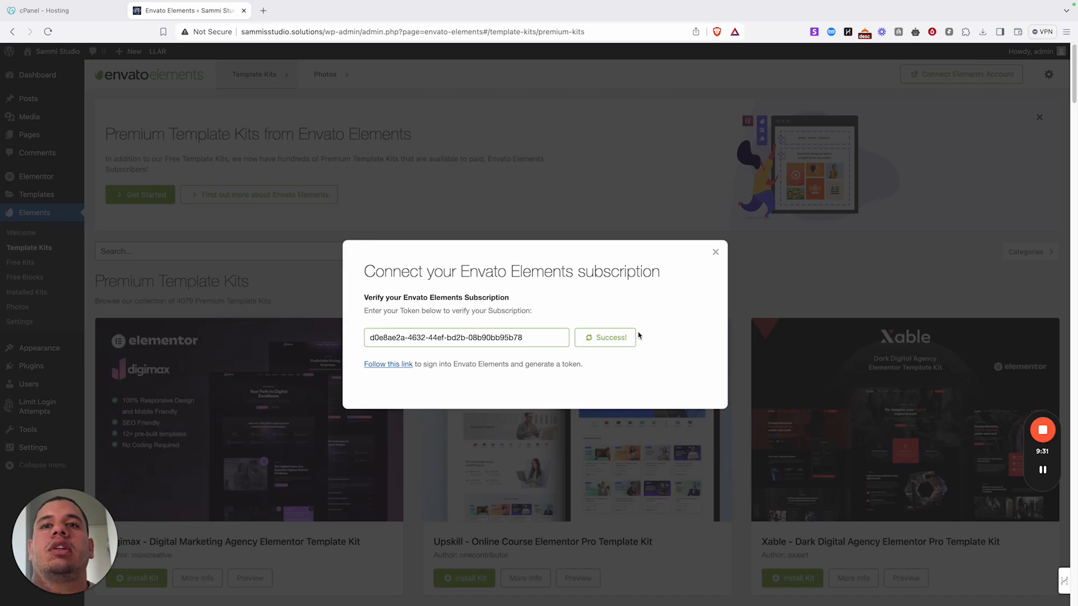
- Search the Premium Template Kits for 'web design'
scroll(559, 344, down, 5)
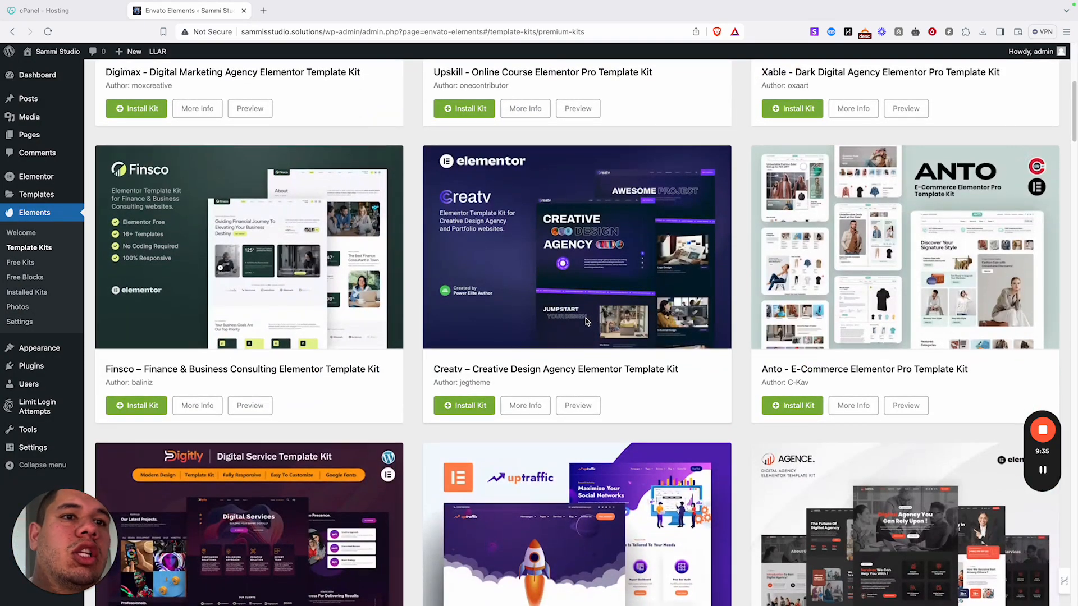
scroll(621, 223, down, 6)
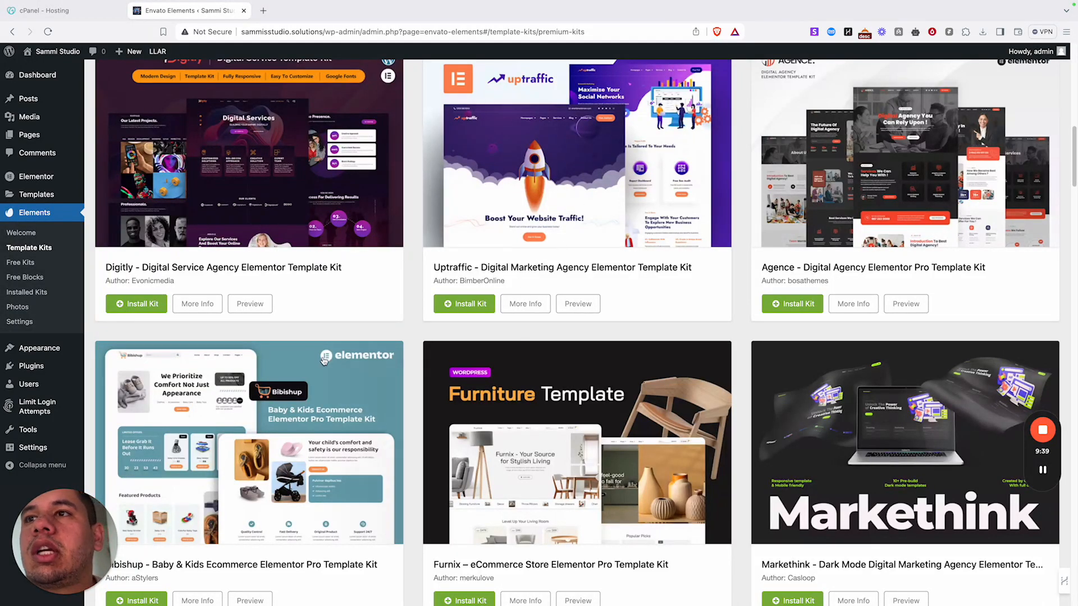
scroll(323, 360, down, 4)
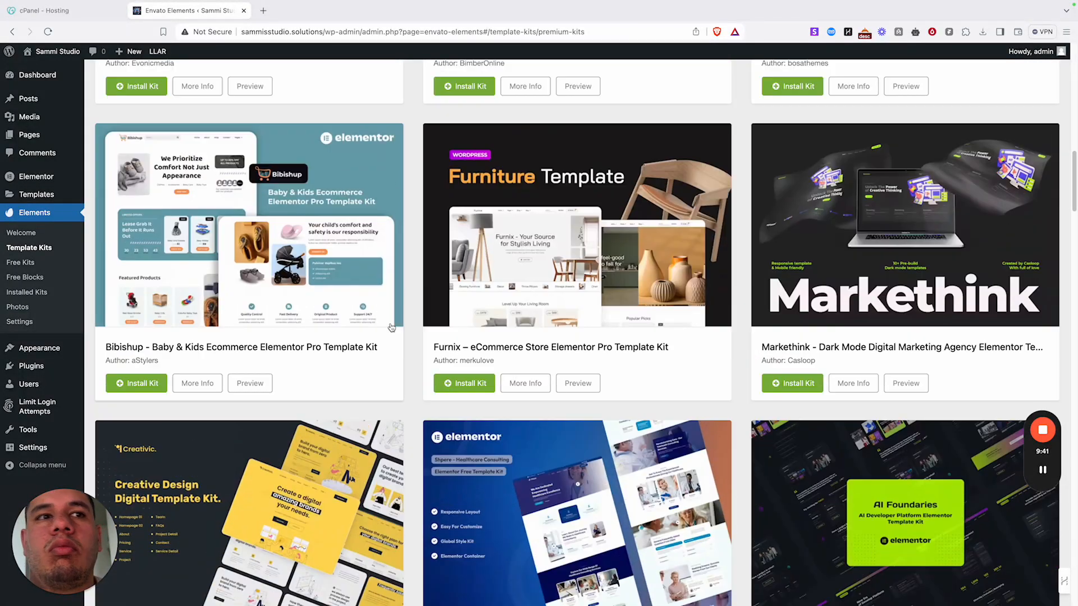
scroll(391, 328, up, 12)
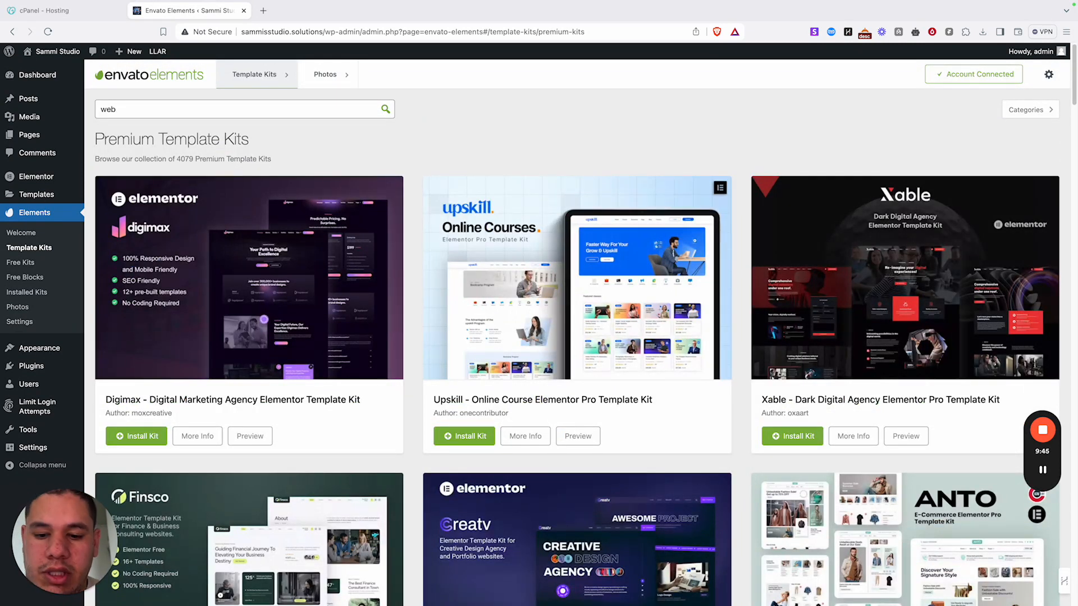
key(Return)
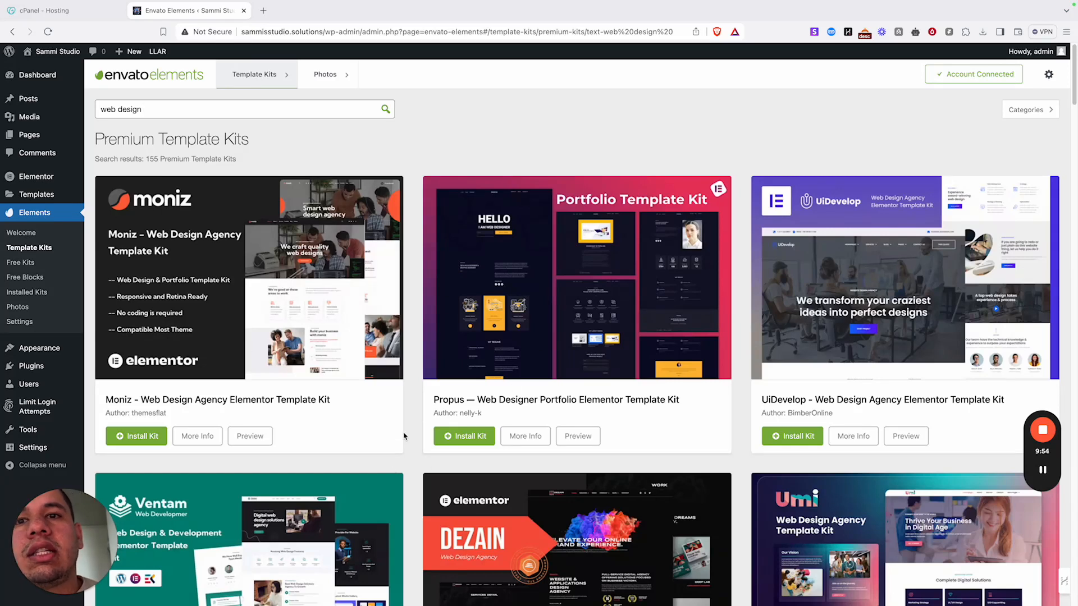
- Install the Propus template kit and open its installed kit page
click(448, 440)
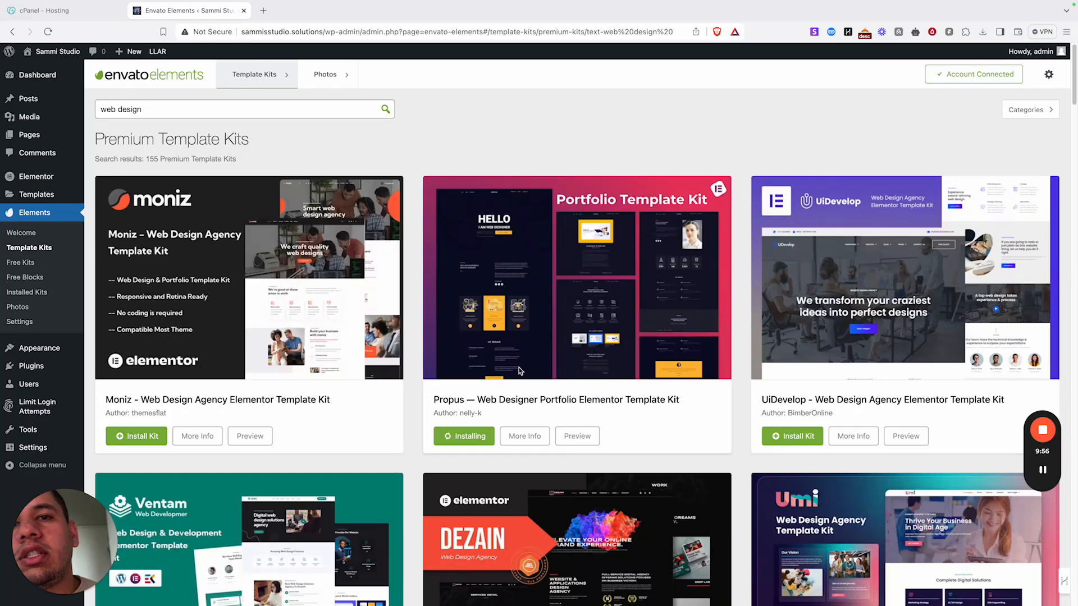
scroll(559, 231, down, 7)
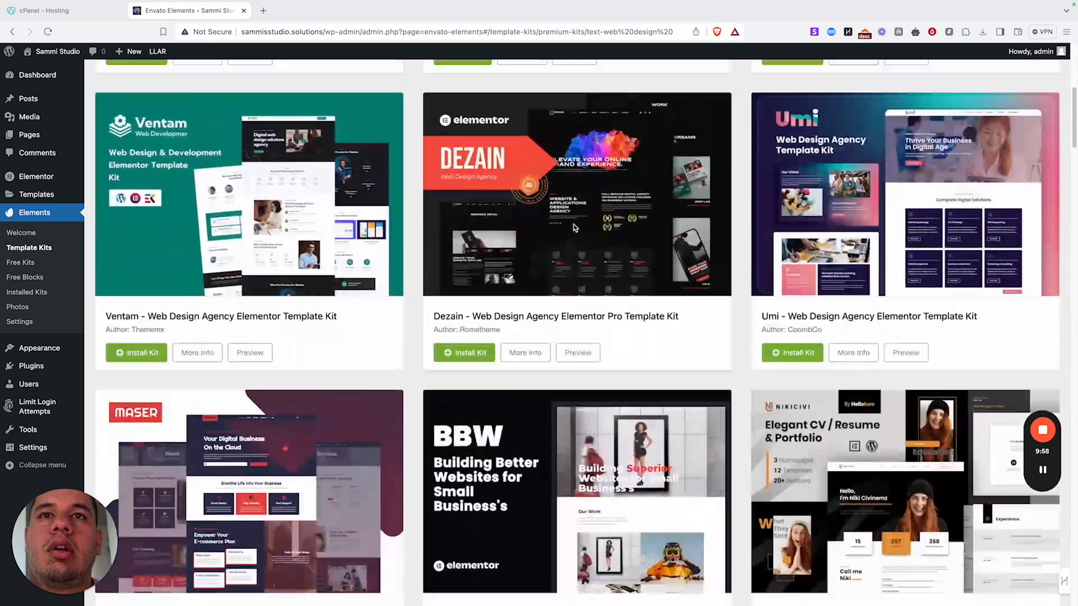
scroll(523, 232, up, 5)
click(463, 307)
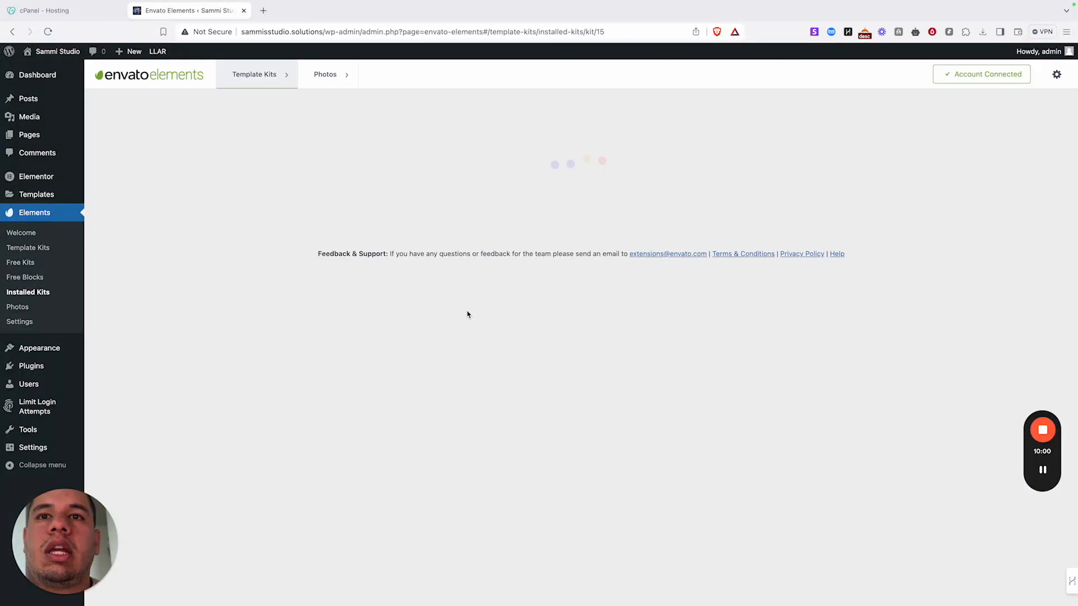
- Install the Propus kit's missing requirements, then go to the Installed Plugins list
scroll(349, 324, down, 2)
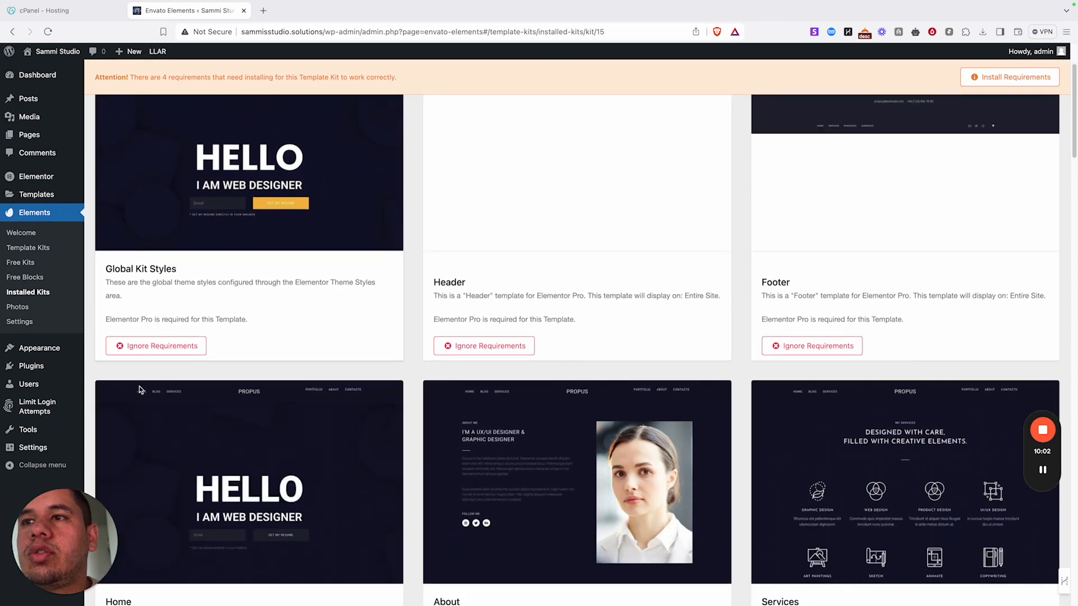
scroll(380, 280, up, 2)
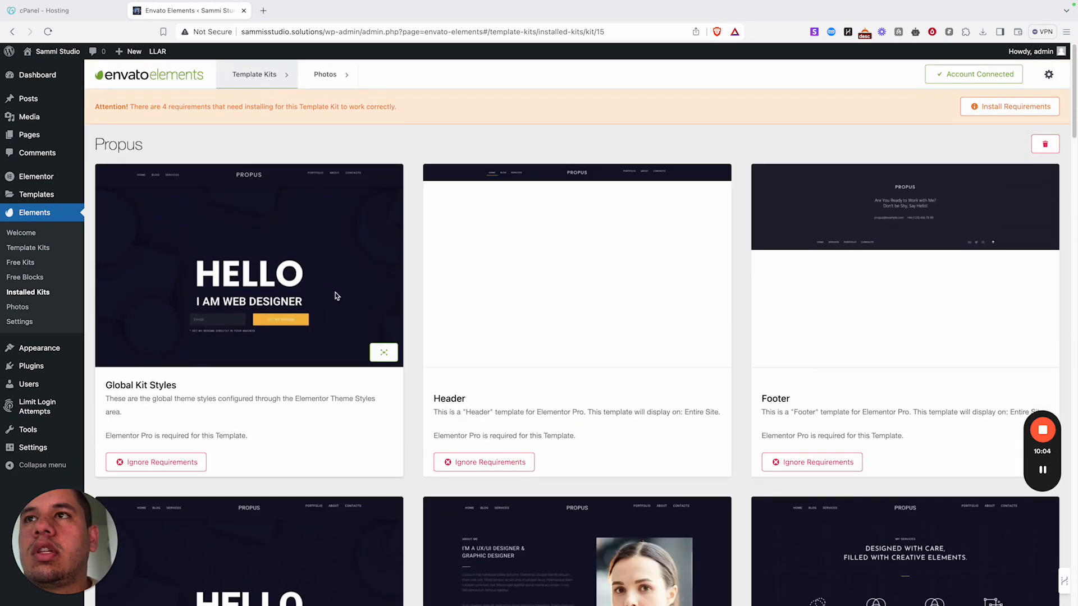
click(1010, 109)
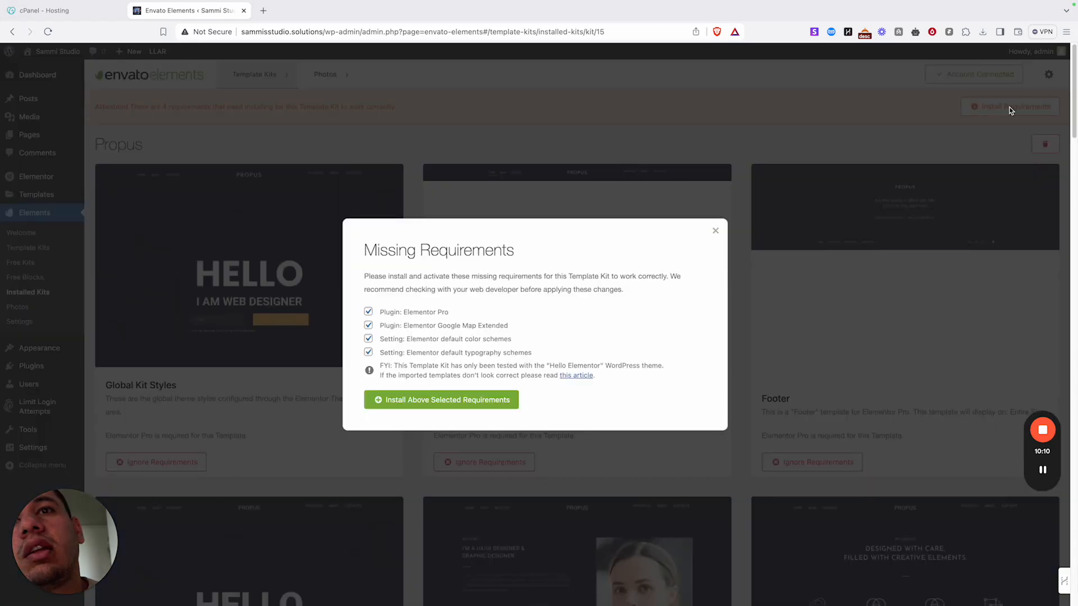
click(398, 407)
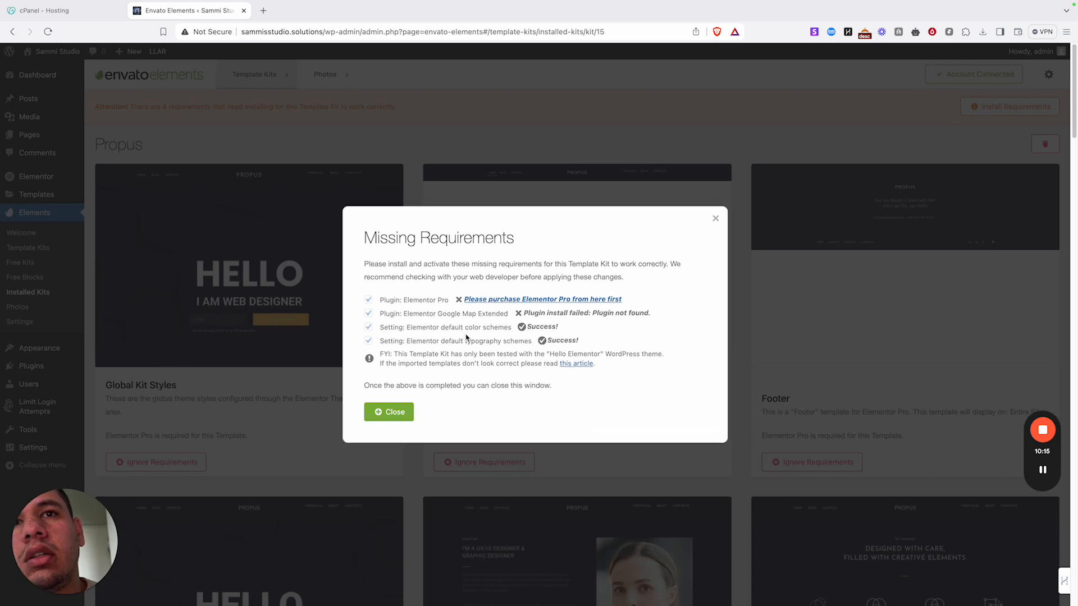
click(389, 412)
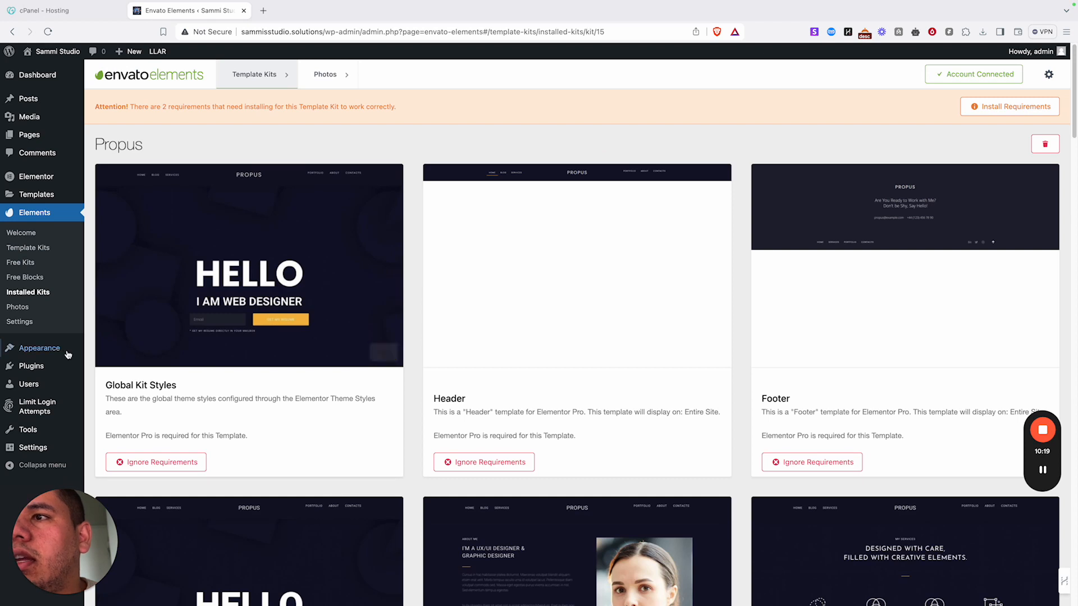
click(35, 367)
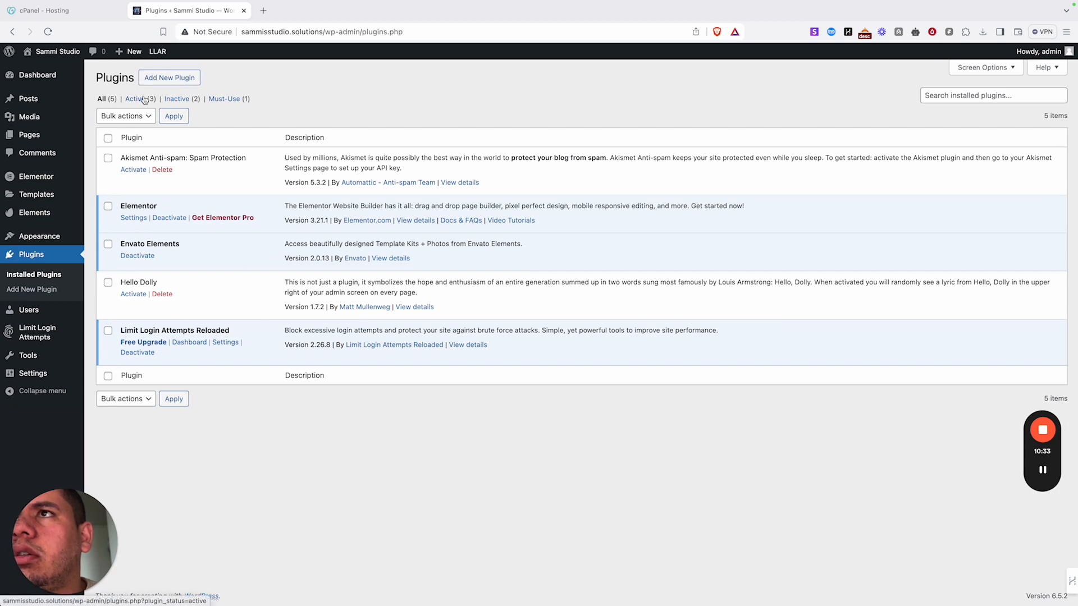
- Upload elementor-pro (4).zip as a new plugin, install it, and activate Elementor Pro
click(176, 80)
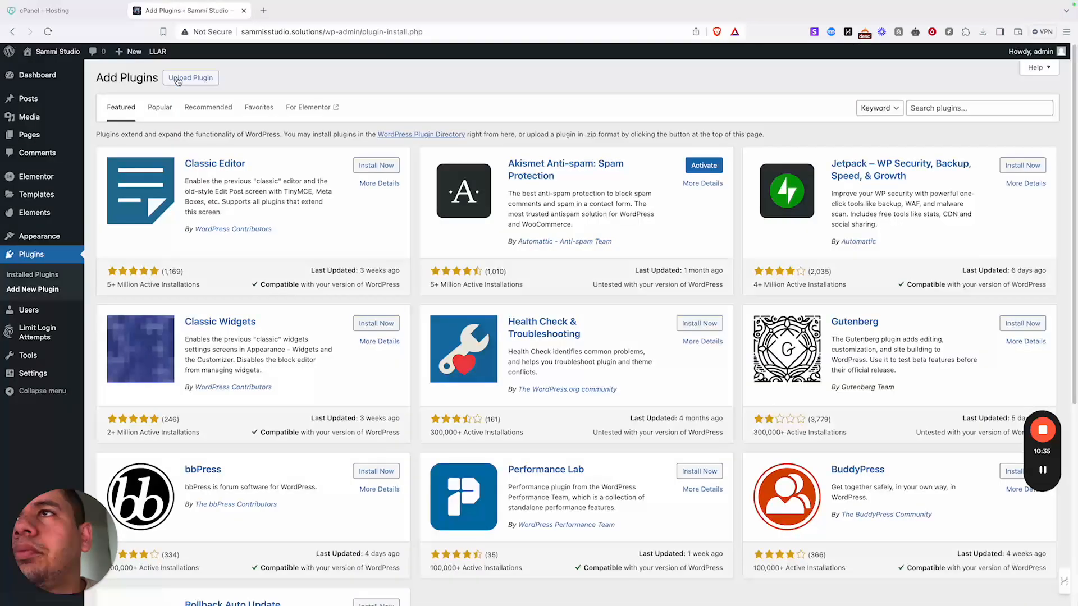
click(179, 80)
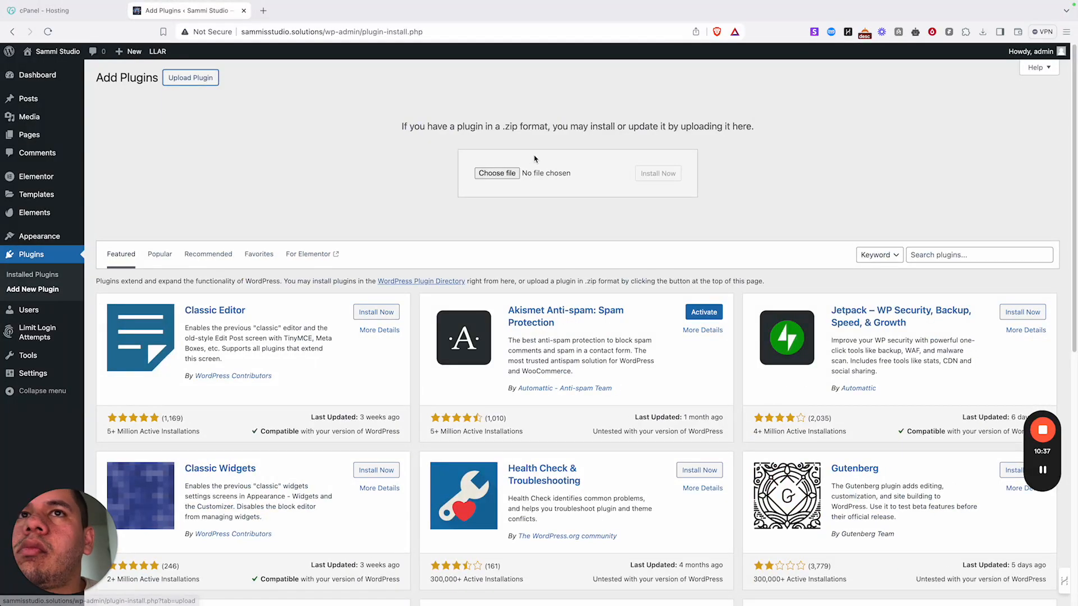
click(489, 175)
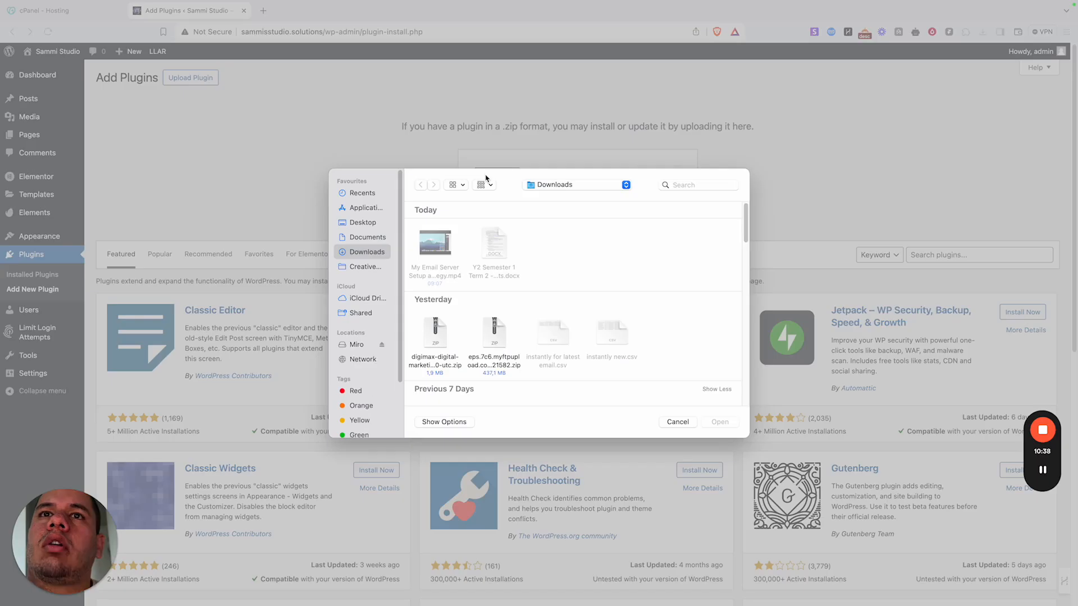
click(678, 184)
text(elemeno)
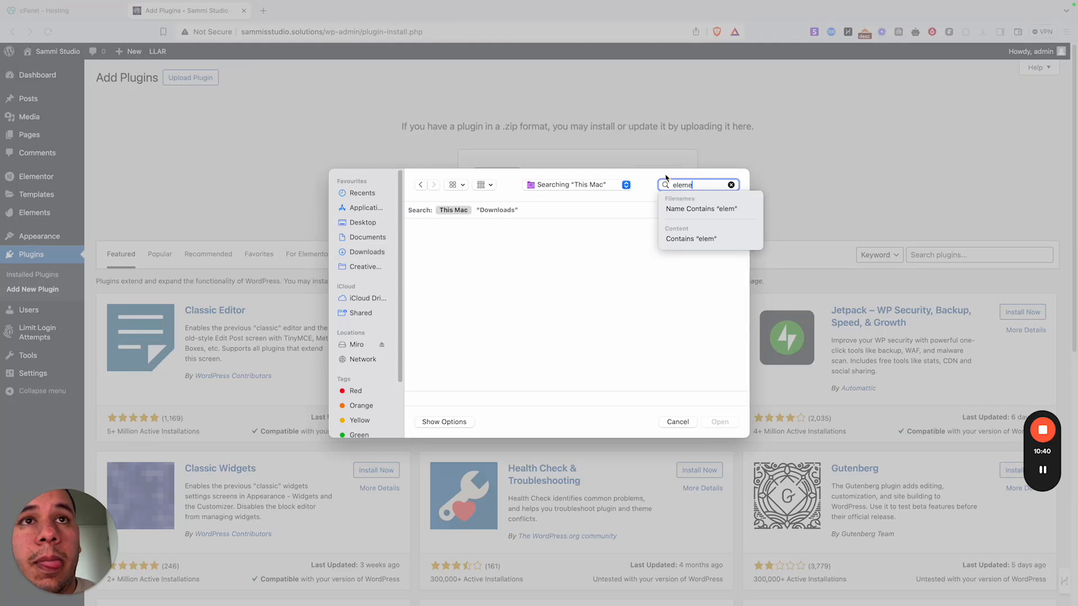
key(BackSpace)
text(tor)
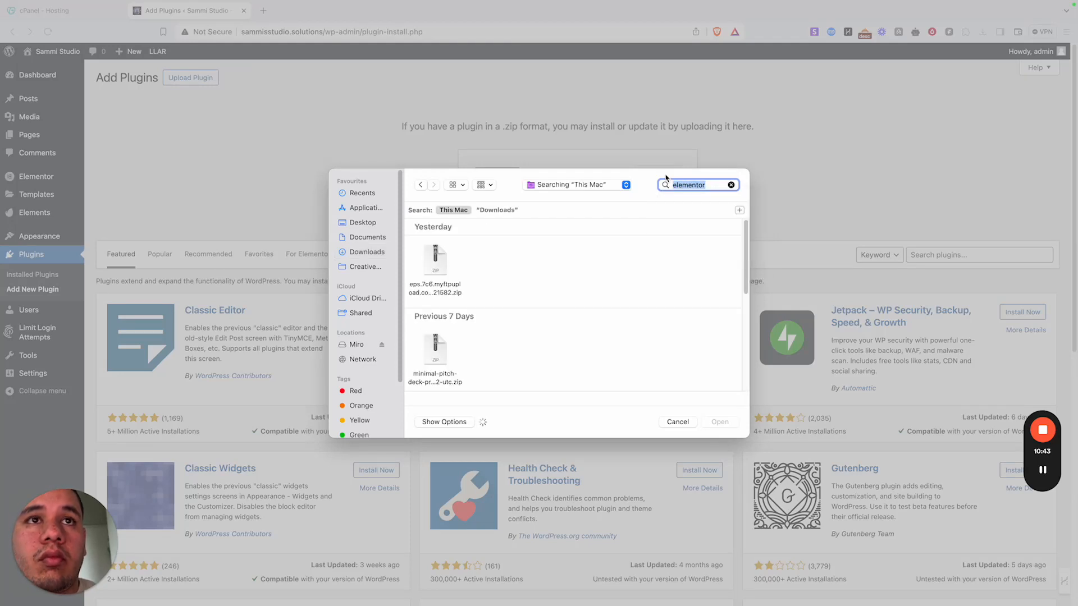
key(Return)
scroll(706, 243, down, 3)
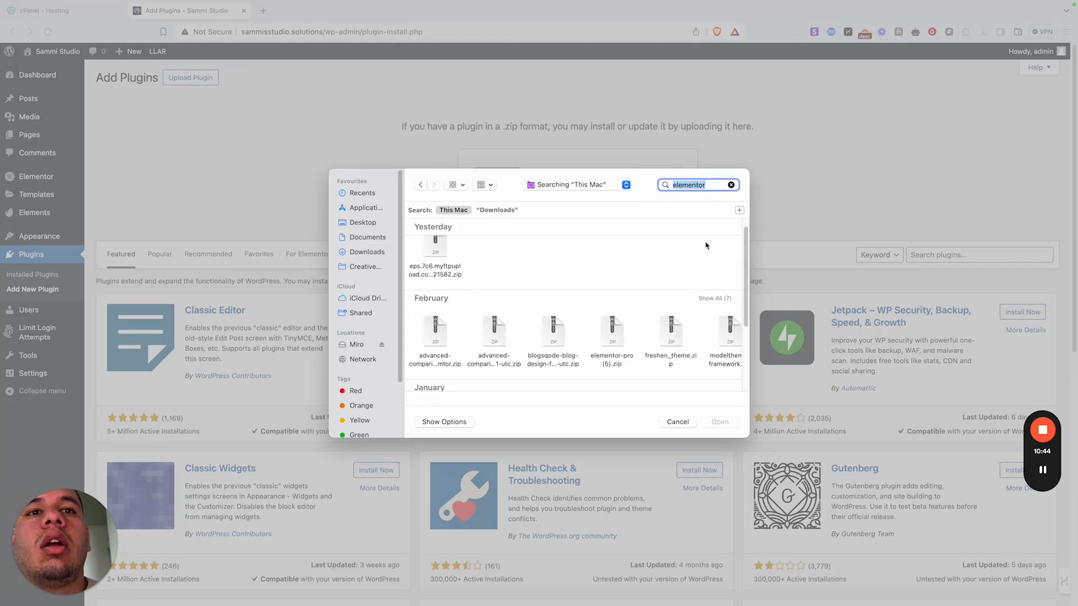
double_click(435, 372)
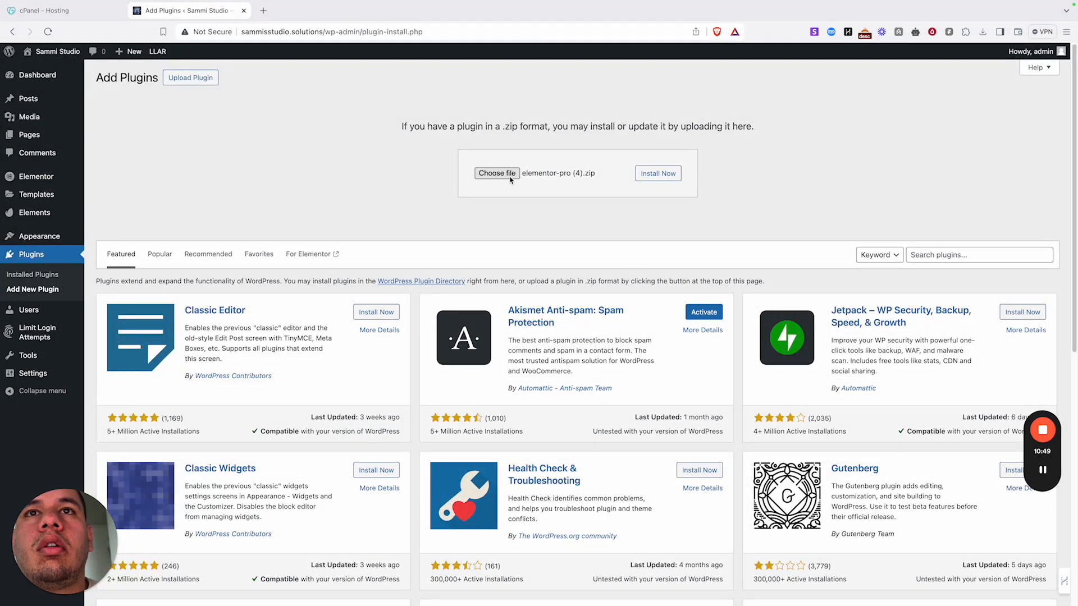
click(654, 176)
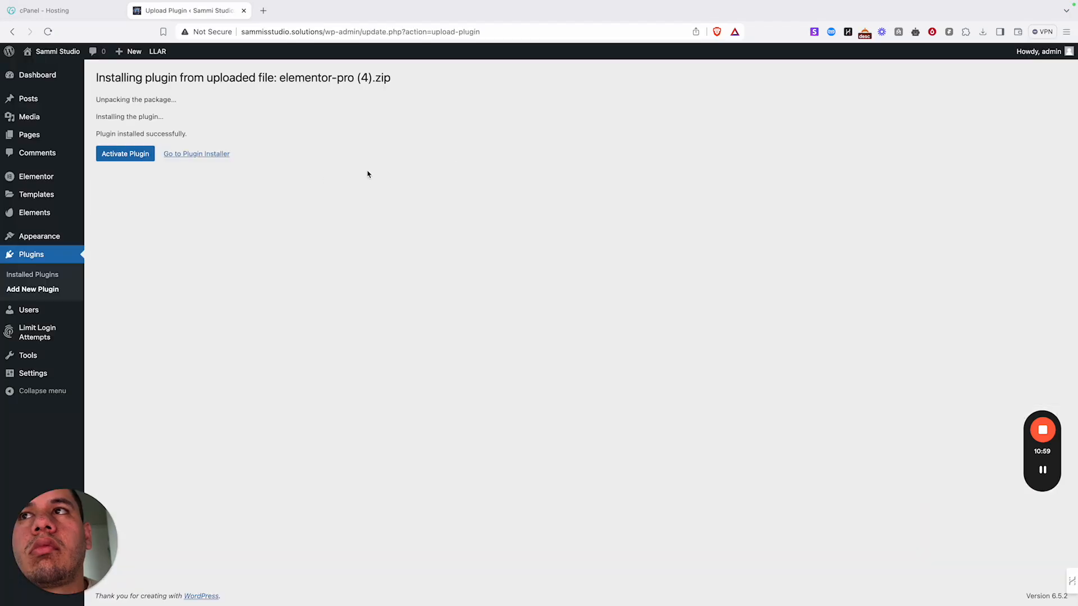
click(117, 157)
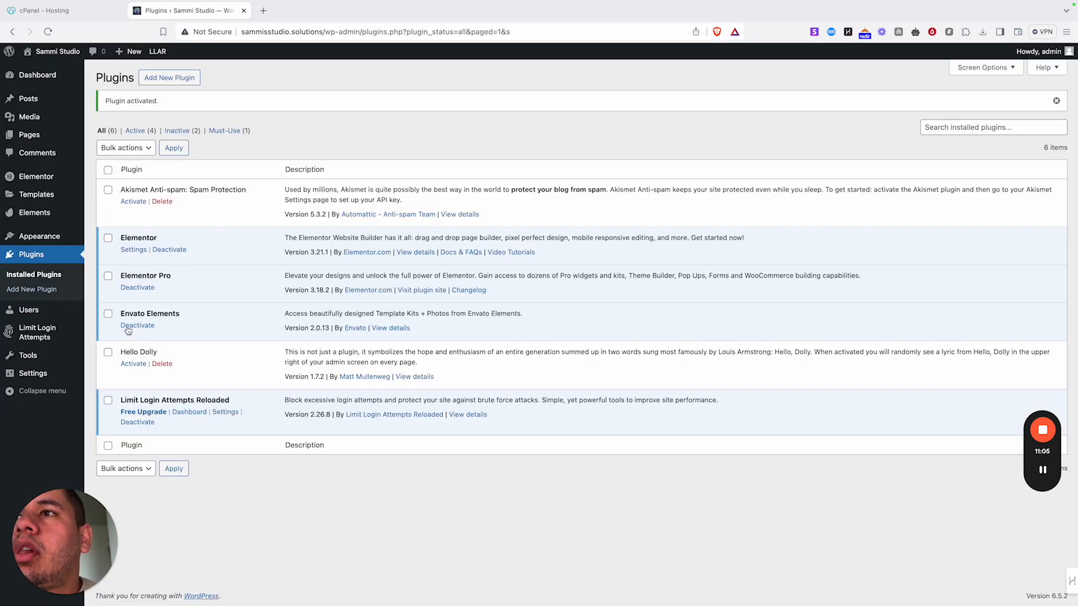
- Go to Elements > Installed Kits to show the Propus template kit
mouse_move(50, 212)
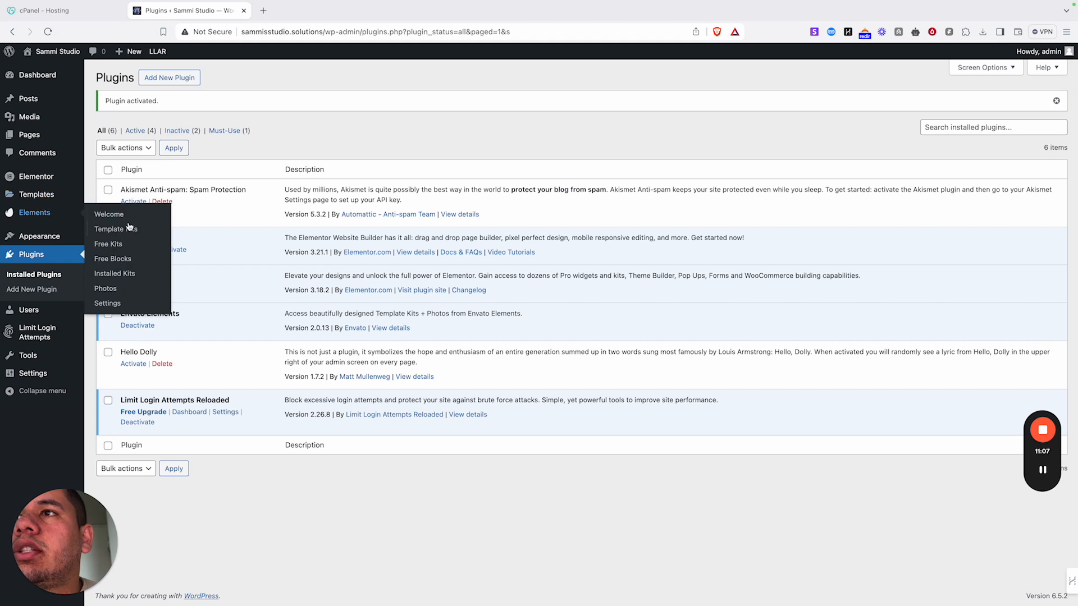
click(115, 274)
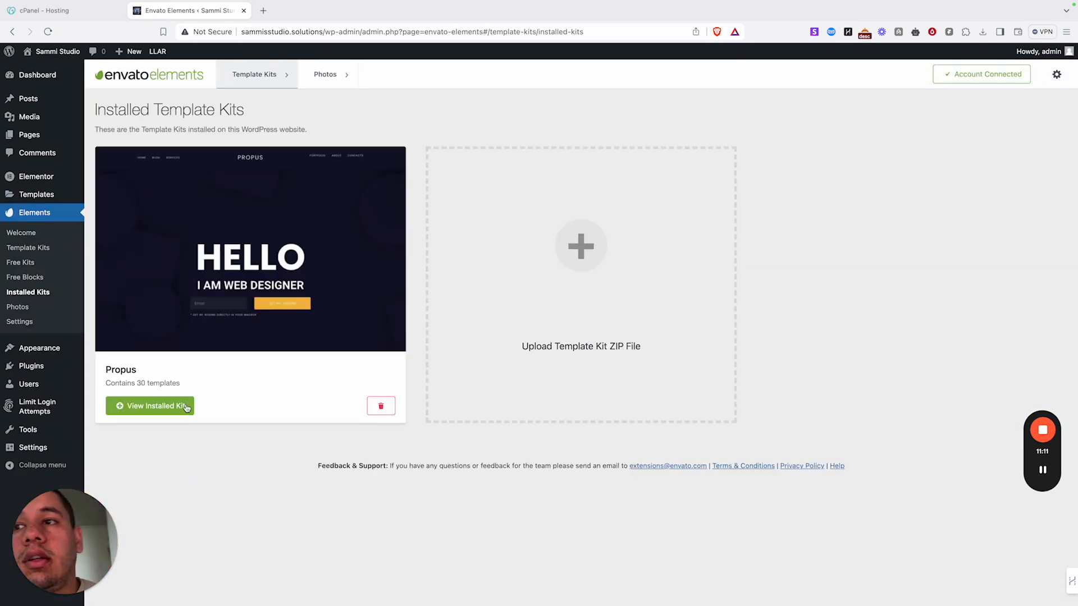
- Open the Propus kit and import its Global Kit Styles template
click(149, 406)
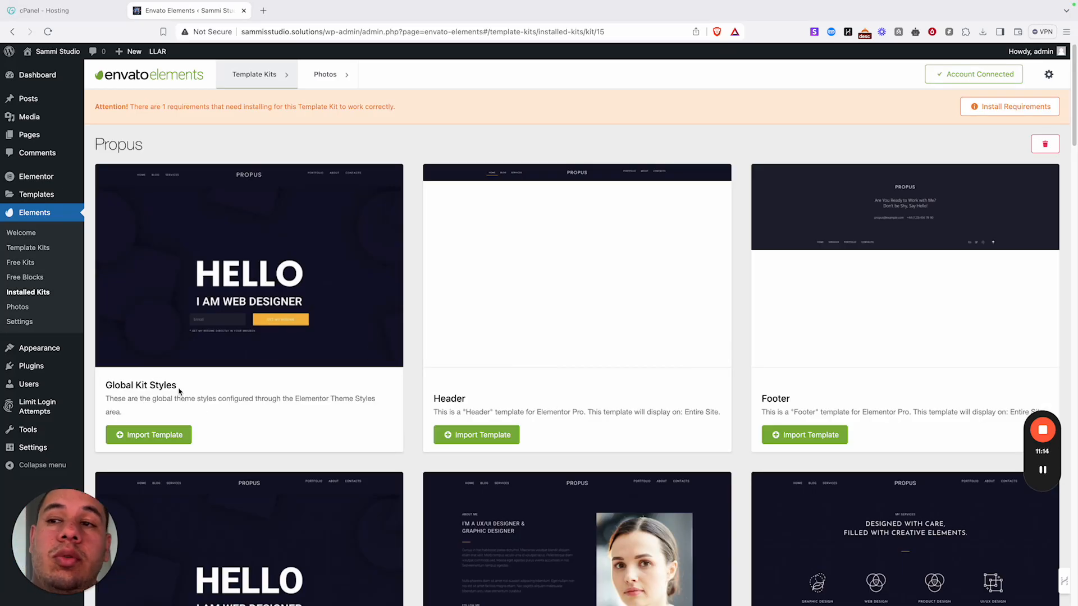
click(151, 435)
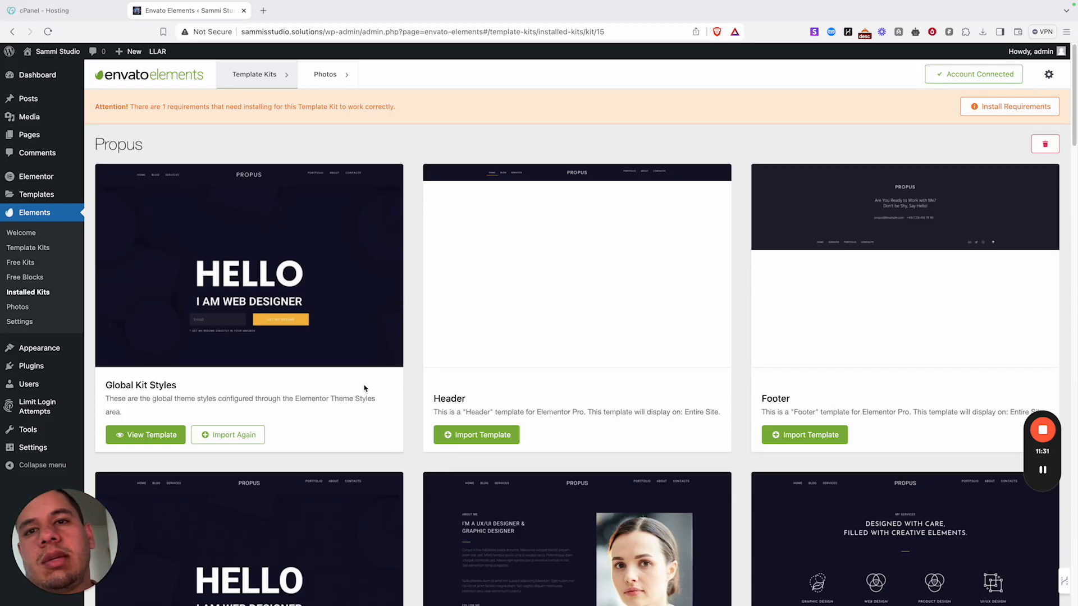
scroll(552, 386, down, 8)
scroll(556, 348, up, 6)
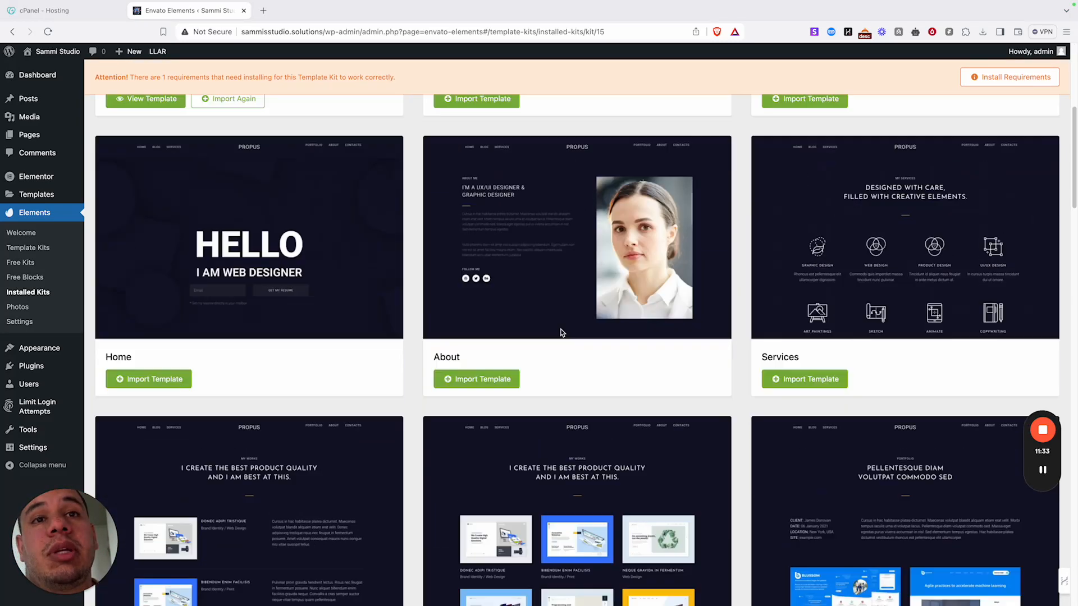
scroll(560, 335, down, 10)
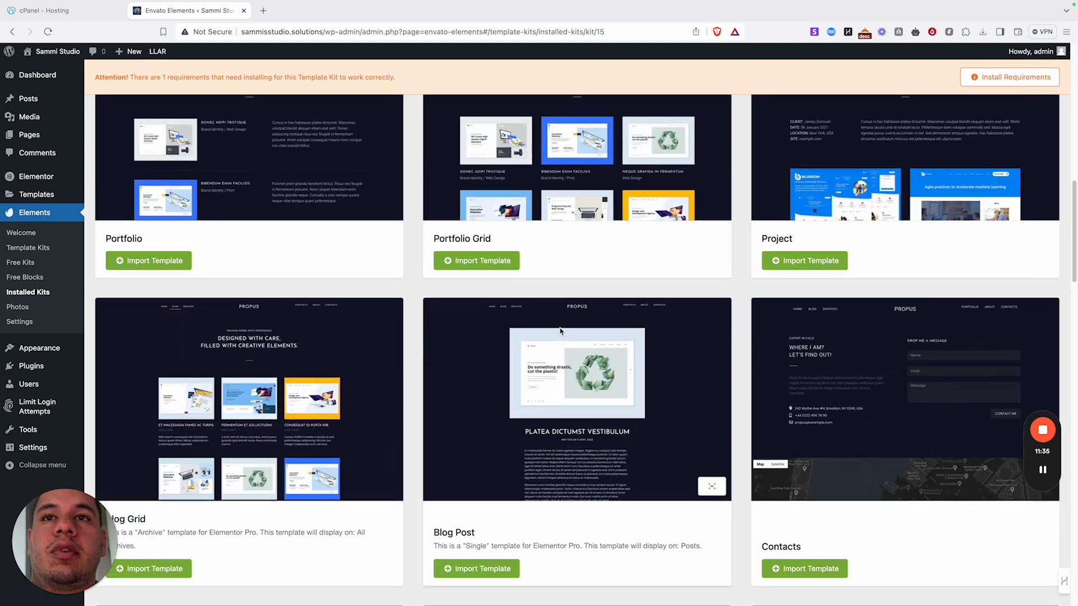
scroll(560, 332, up, 3)
scroll(558, 332, up, 5)
scroll(547, 322, up, 4)
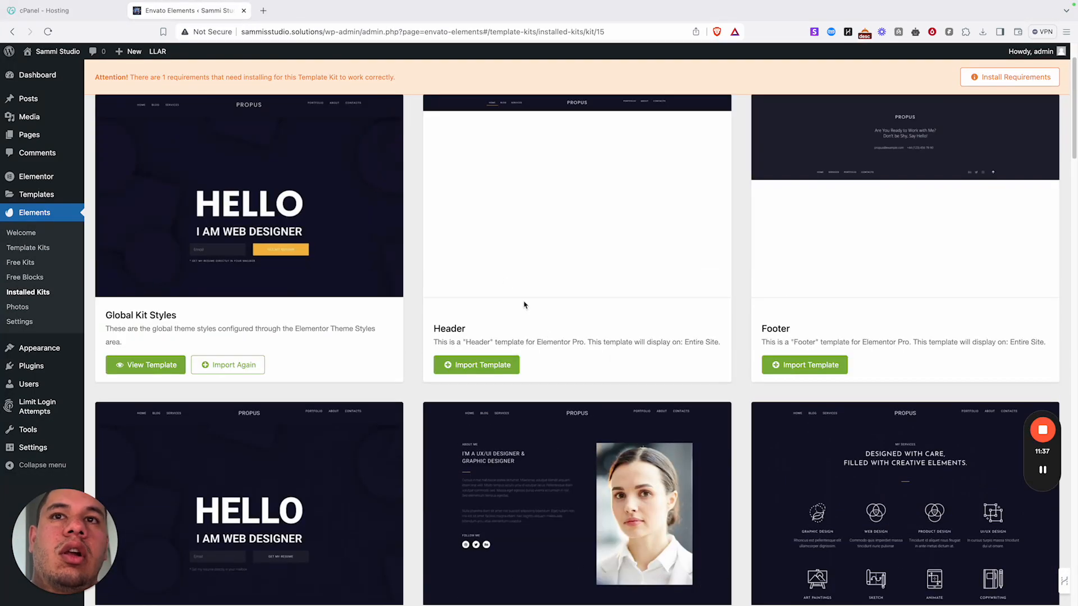
- Import the Header, Footer and Home templates from the Propus kit
click(466, 369)
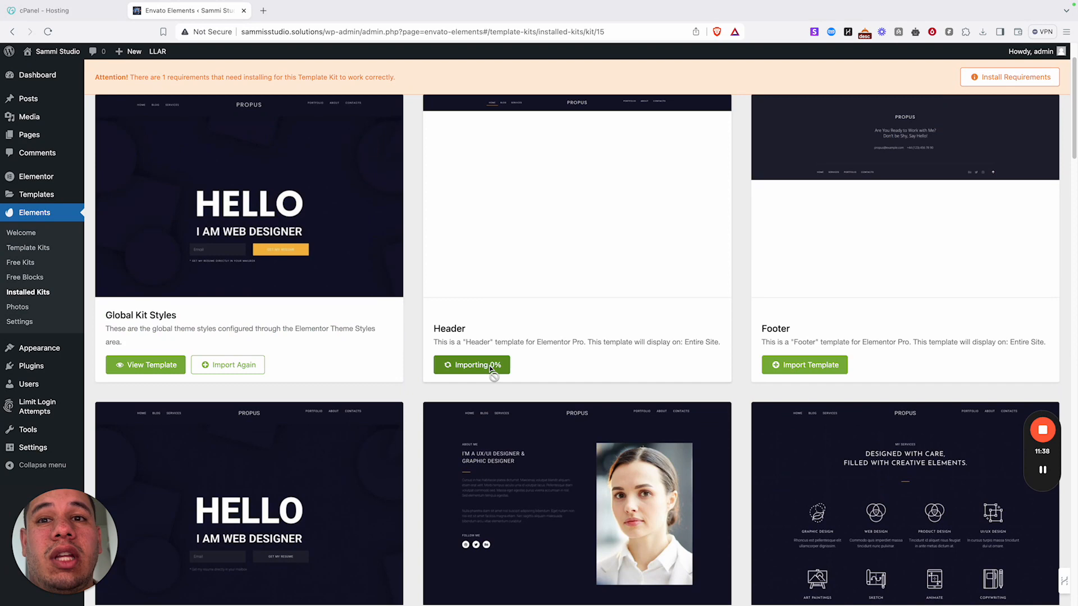
click(796, 372)
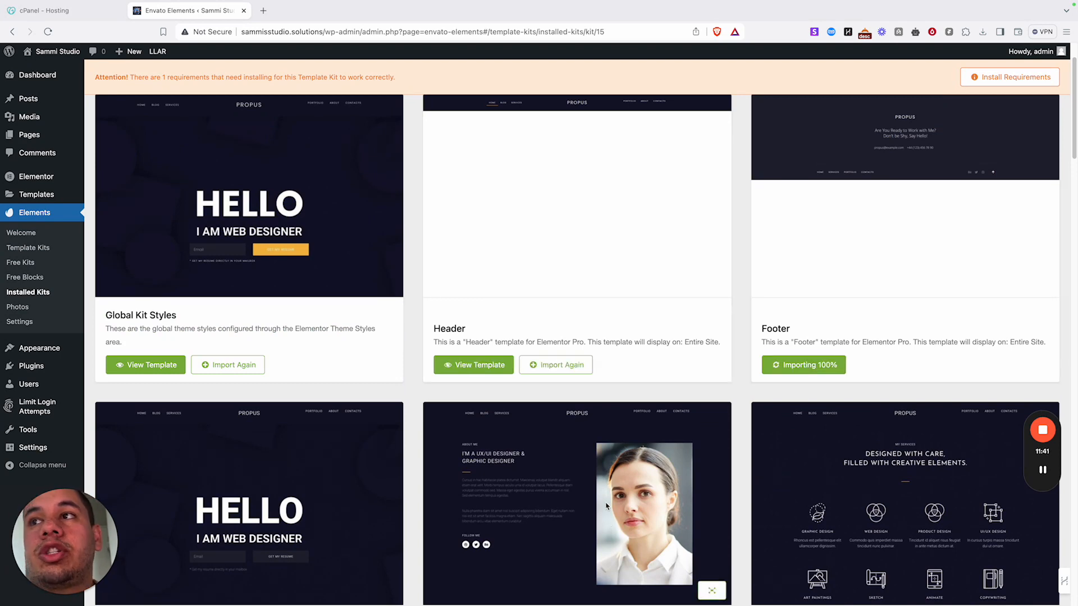
scroll(618, 483, down, 5)
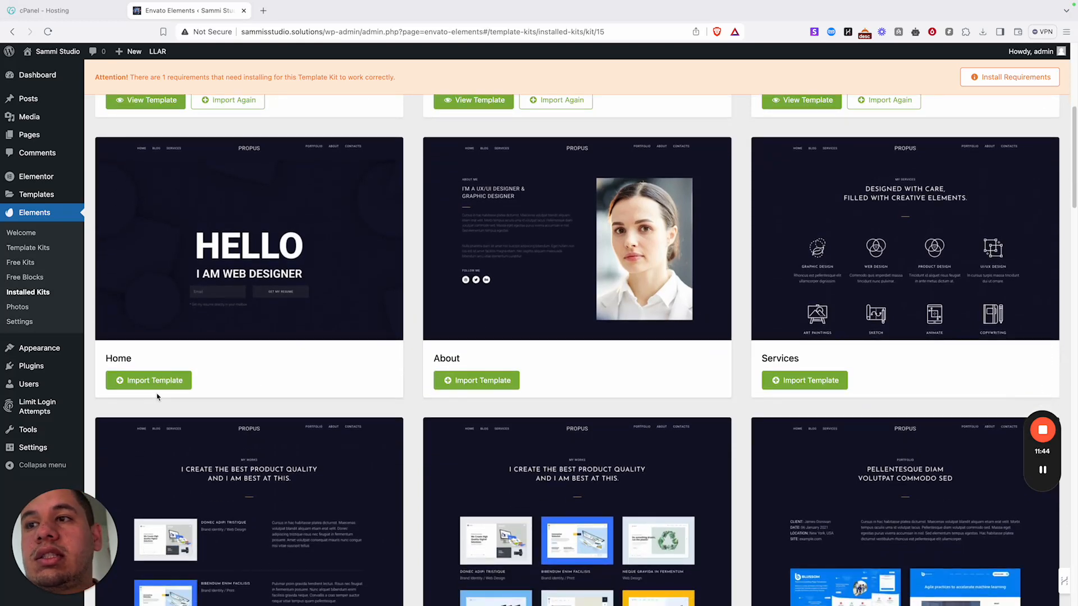
click(169, 379)
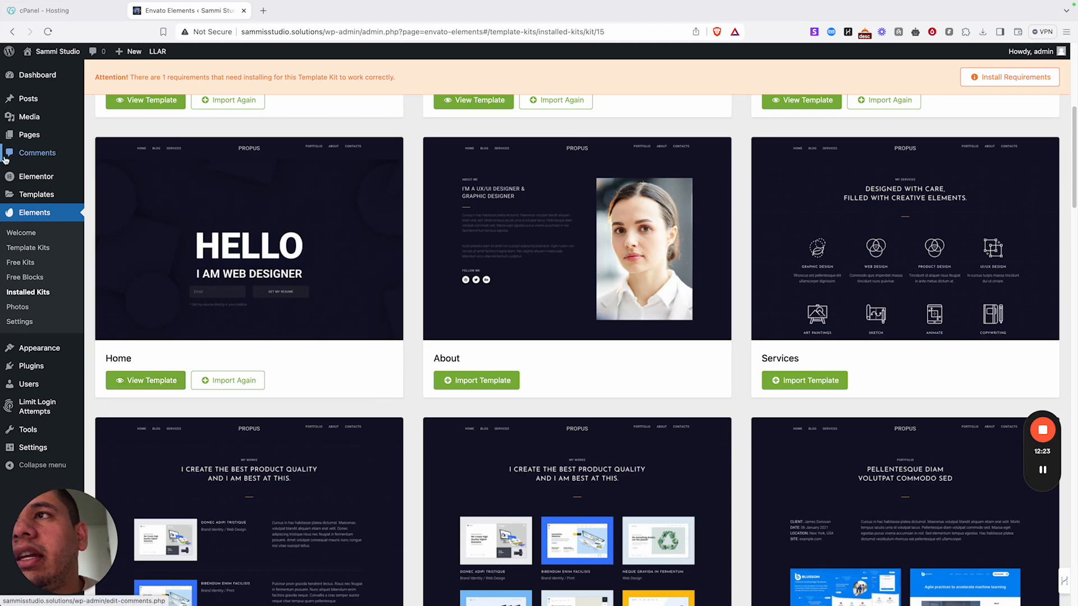
mouse_move(40, 139)
scroll(446, 243, up, 6)
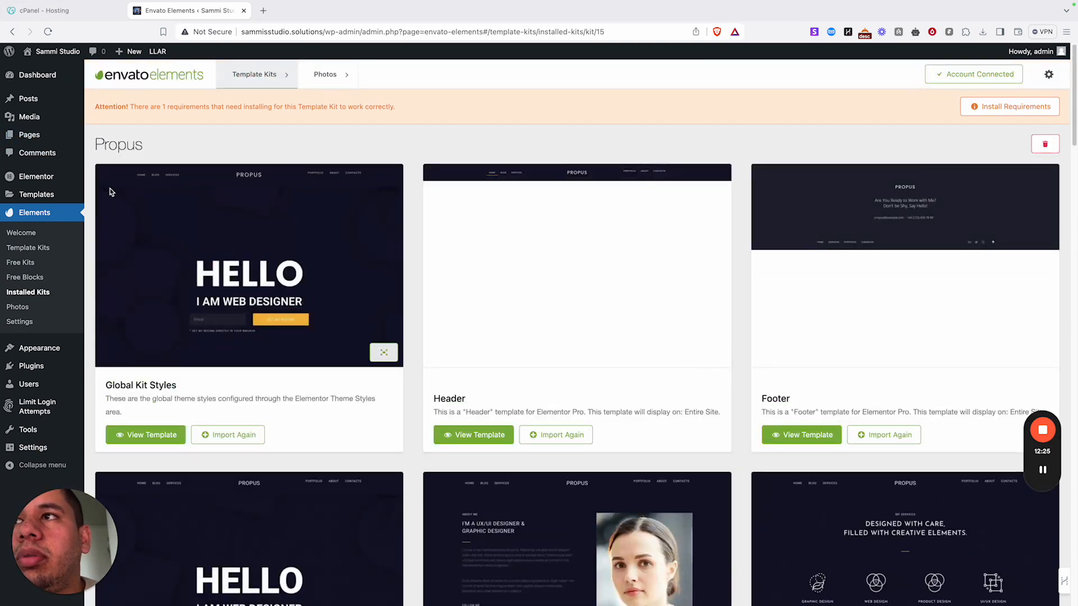
- Add a new page, dismiss the welcome tour, title it 'Home' and launch Elementor
click(62, 135)
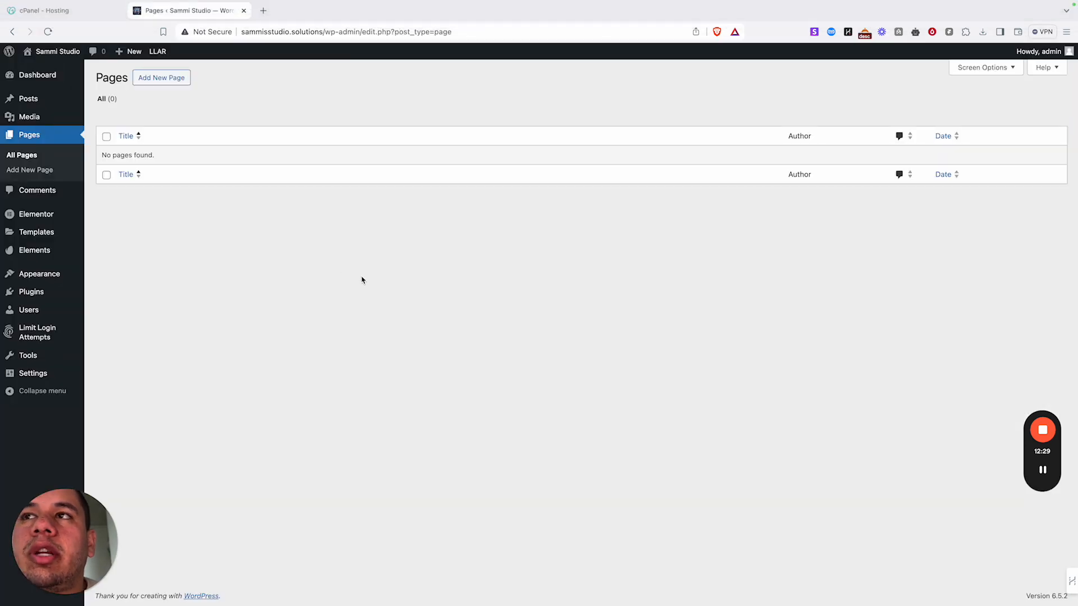
click(170, 75)
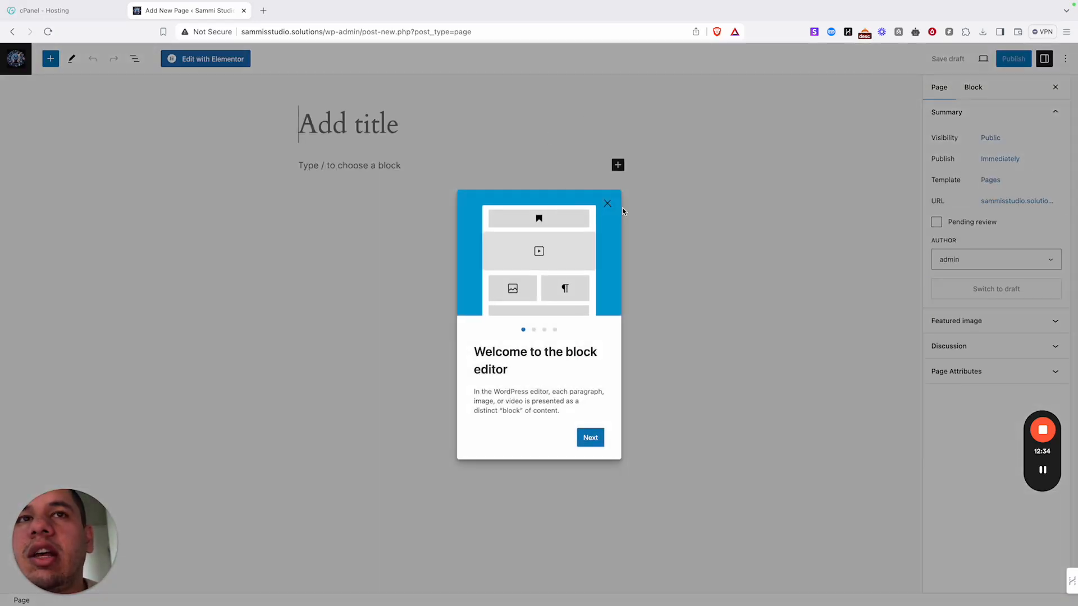
click(607, 204)
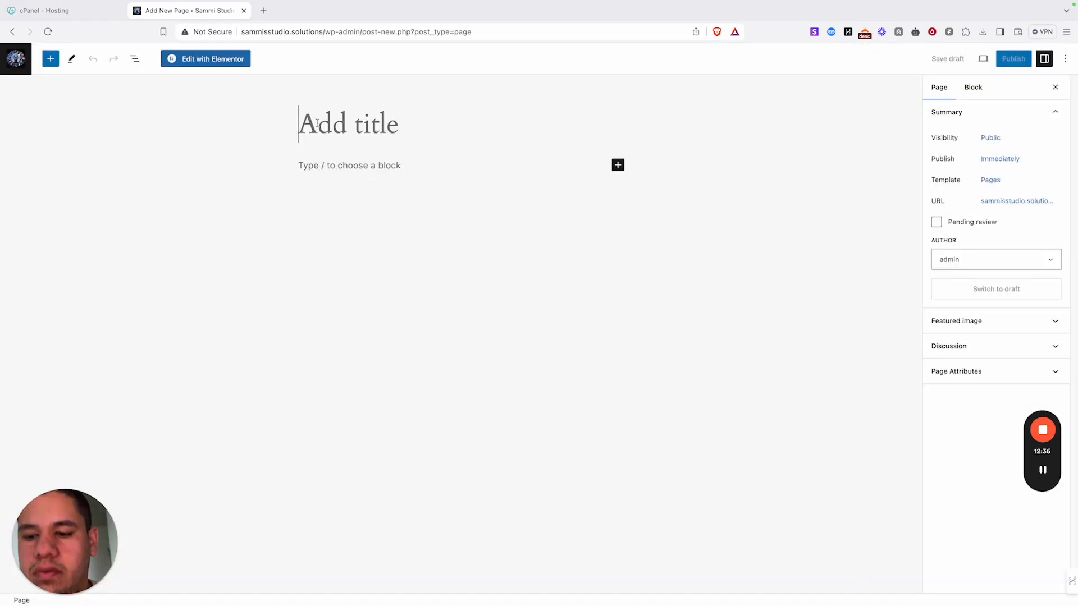
text(ome)
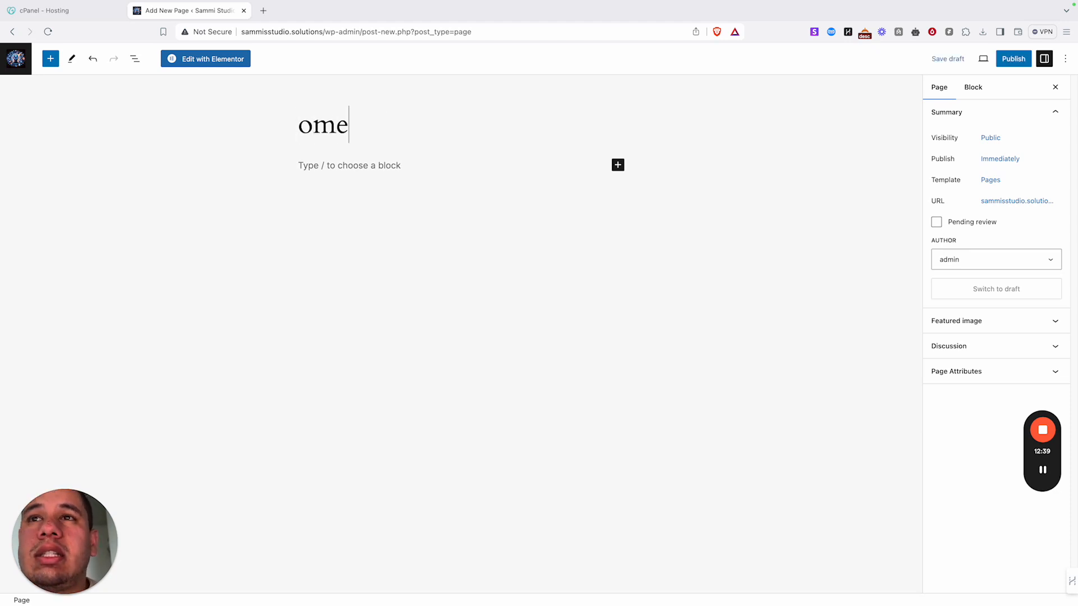
click(302, 124)
text(H)
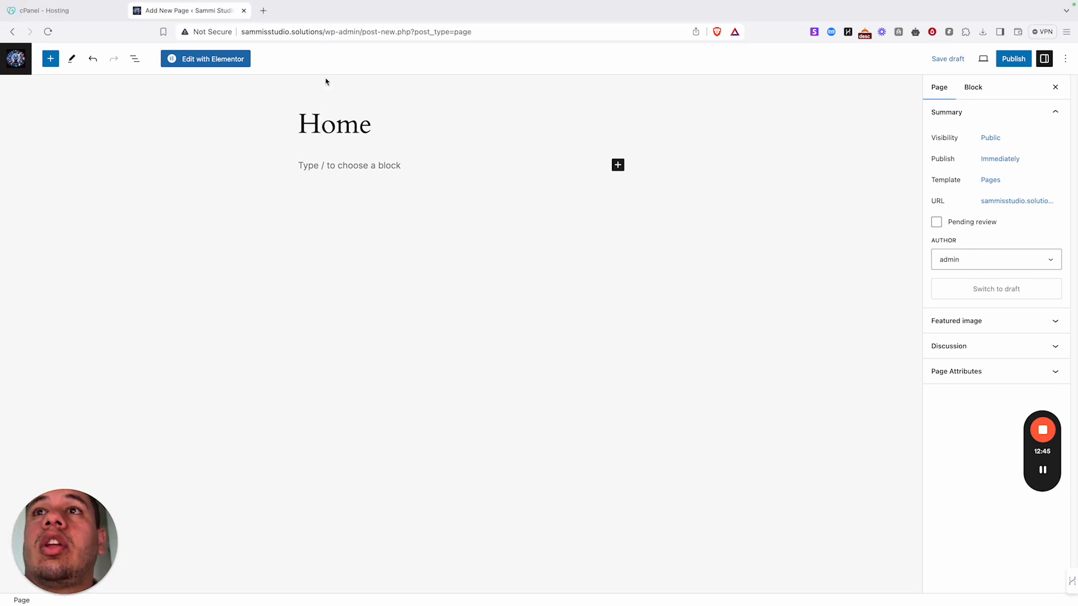
click(227, 59)
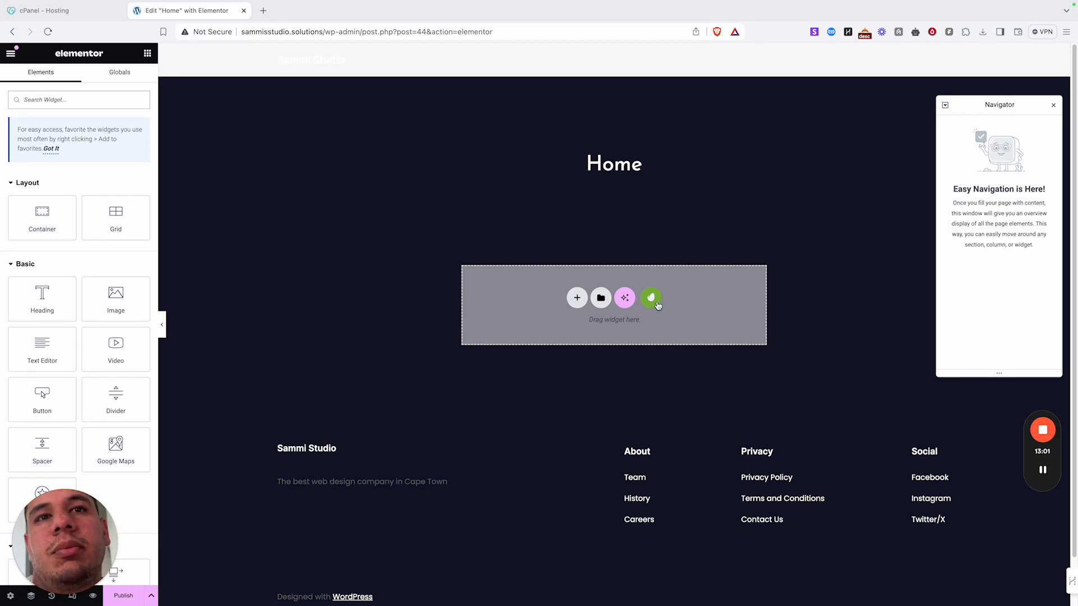
- Insert the Home template from My Templates, choosing Don't apply for page settings
click(601, 298)
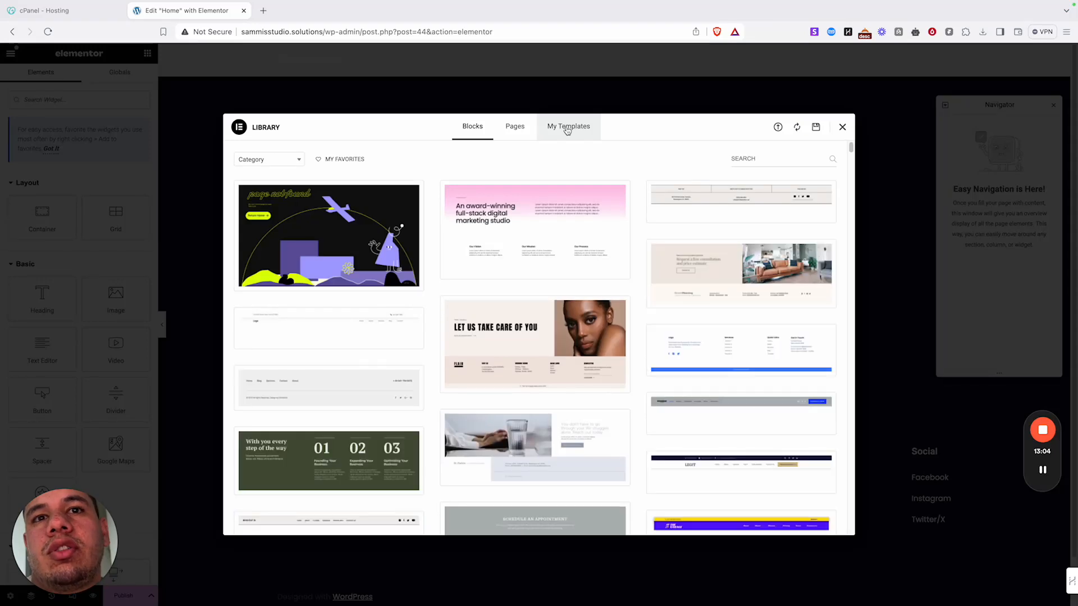
click(568, 130)
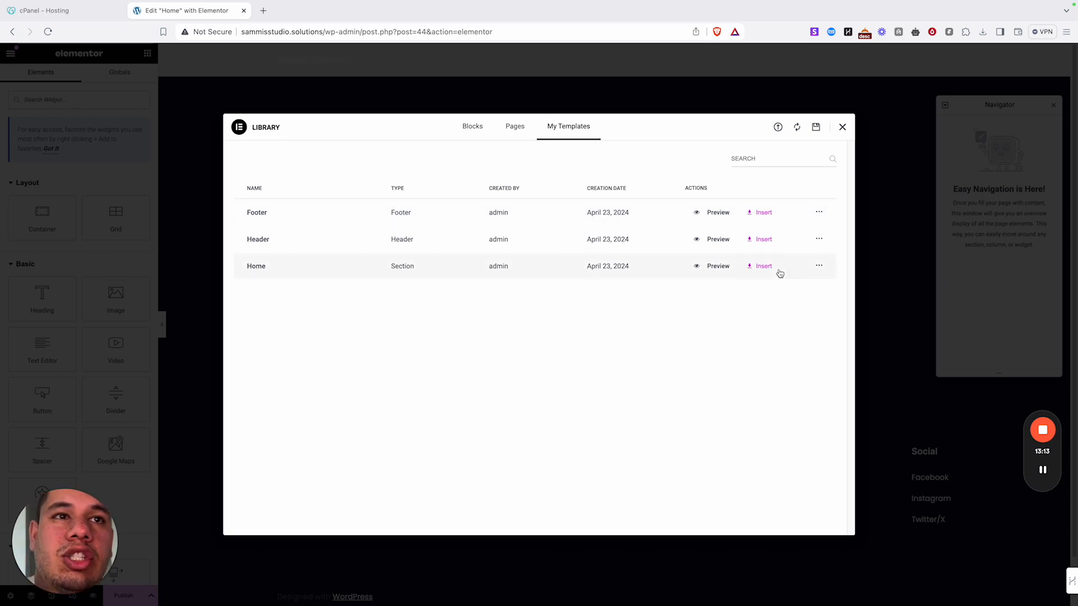
click(754, 268)
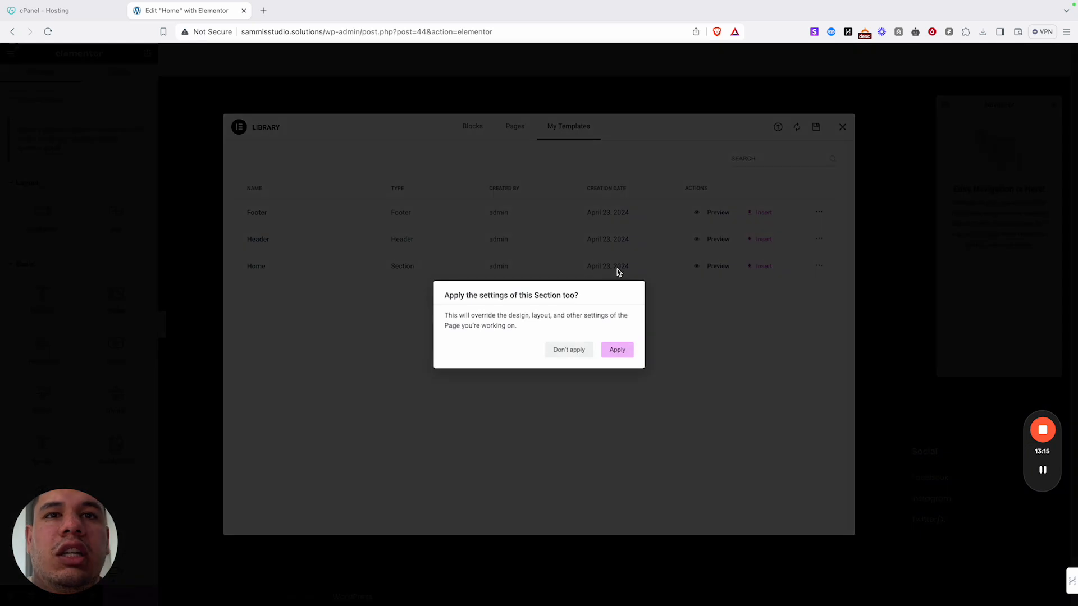
click(562, 354)
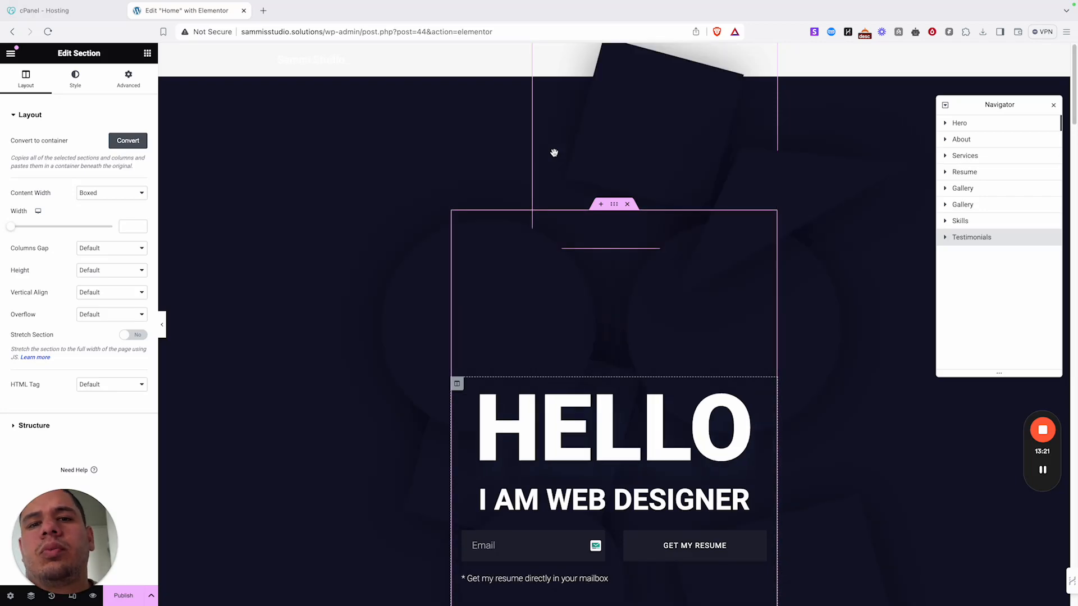
scroll(664, 393, down, 5)
scroll(662, 387, down, 10)
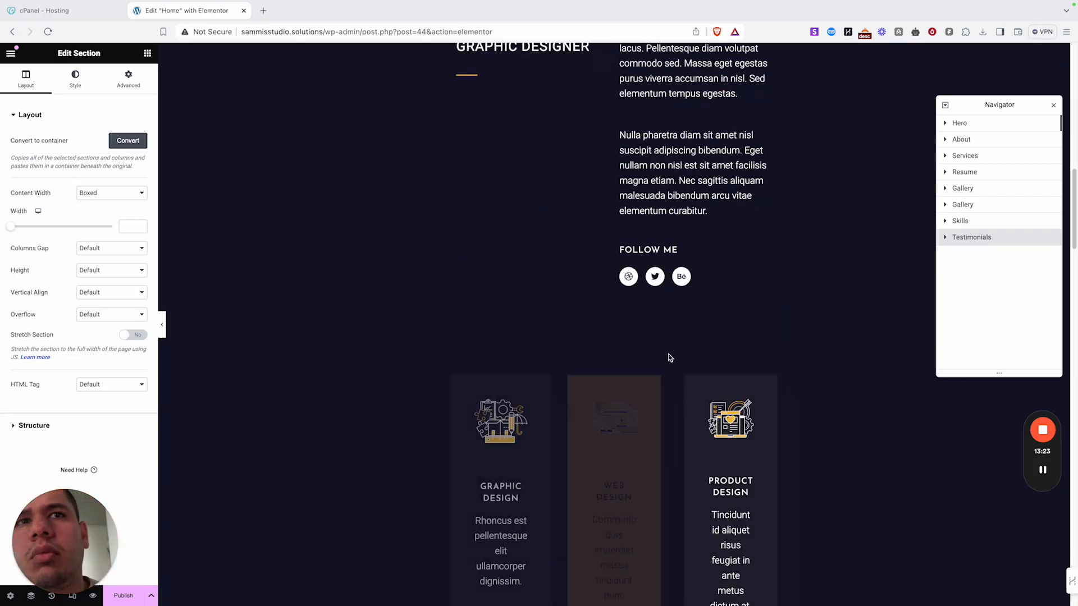
scroll(668, 352, up, 15)
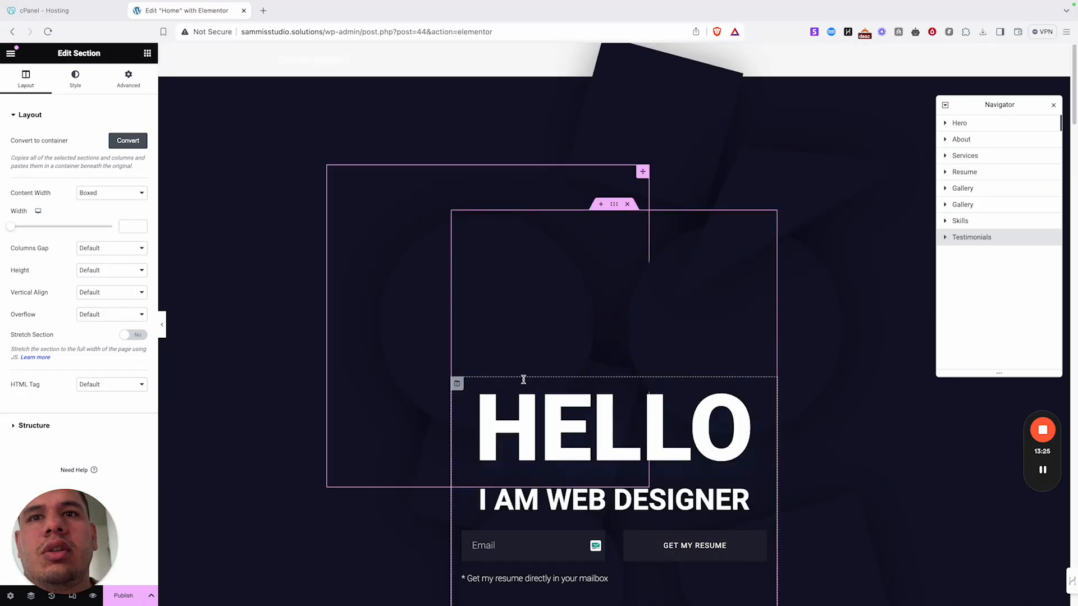
- Set the Hero section to Full Width, then delete the Hero, About and Services sections
click(615, 206)
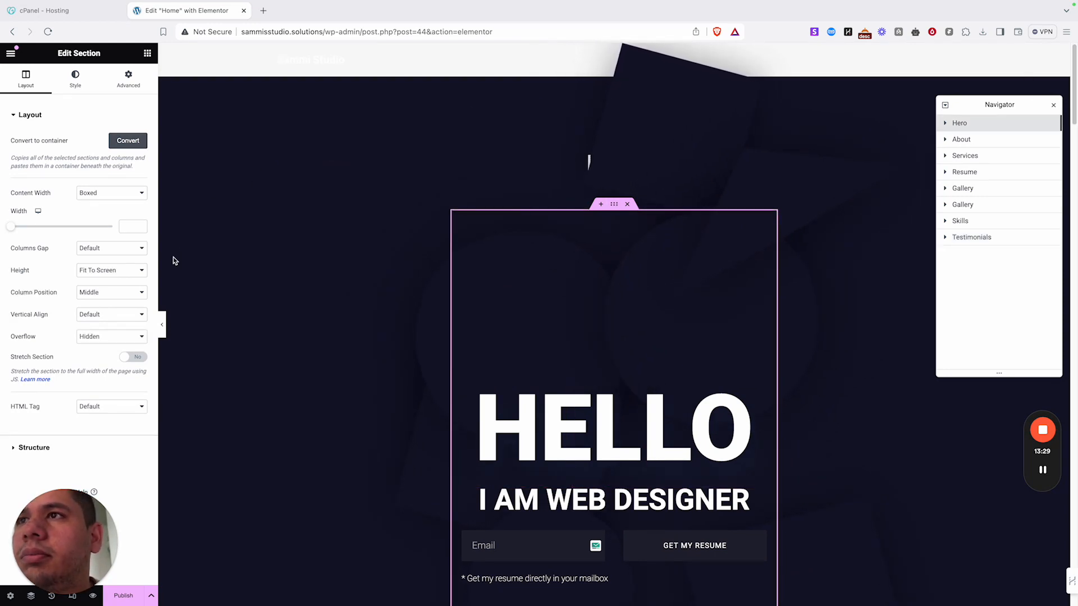
click(116, 205)
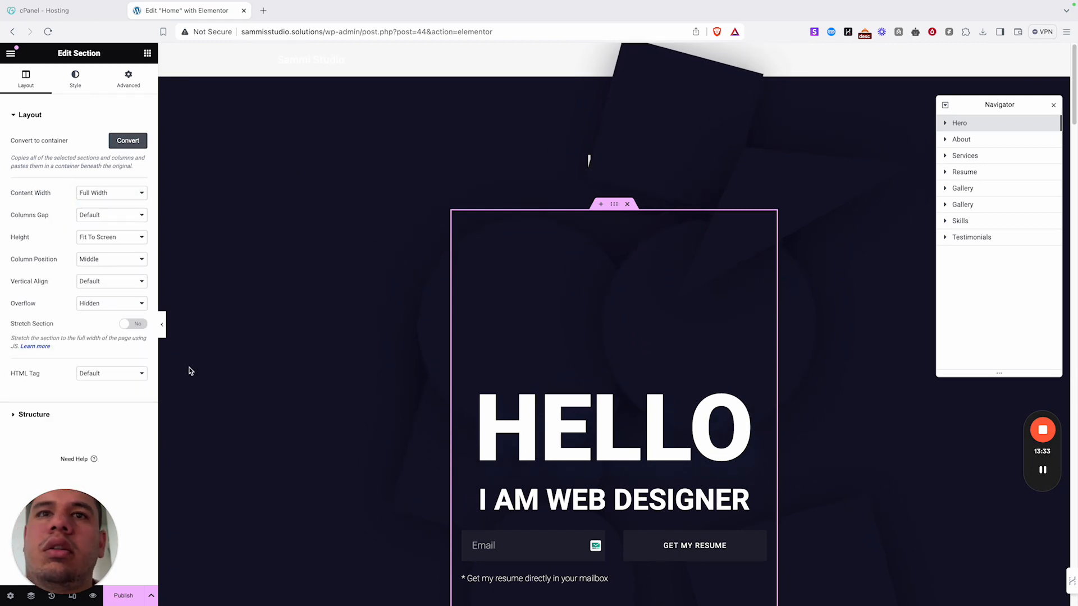
click(628, 205)
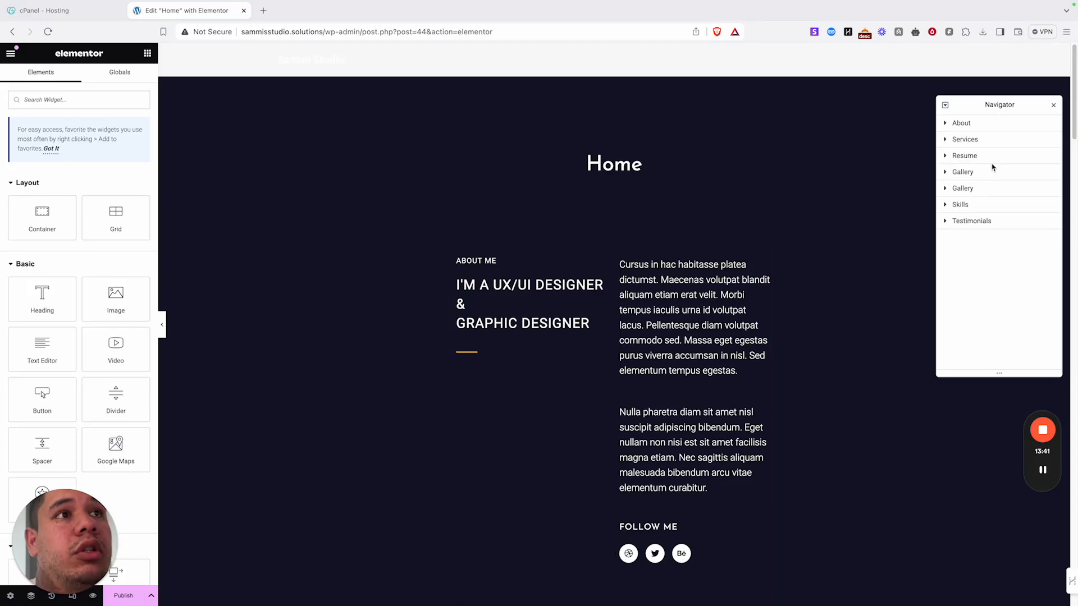
click(627, 205)
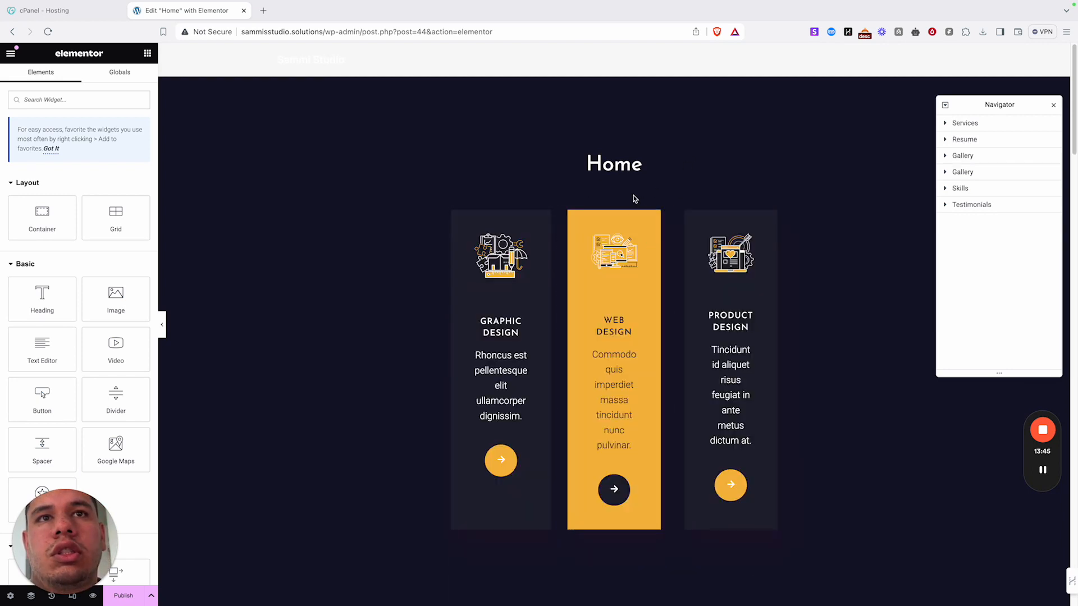
click(628, 206)
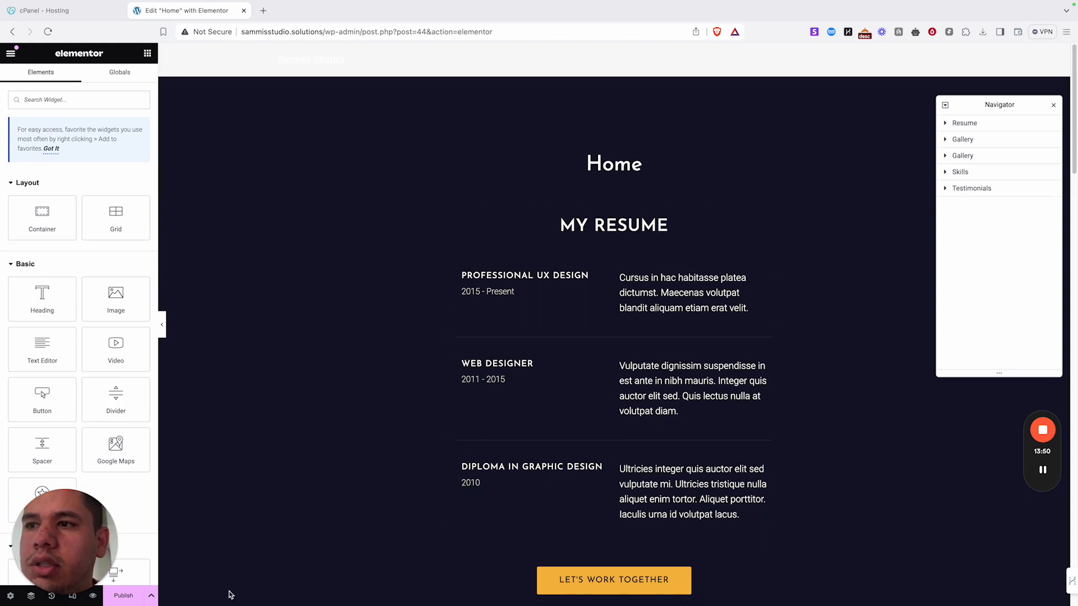
click(51, 598)
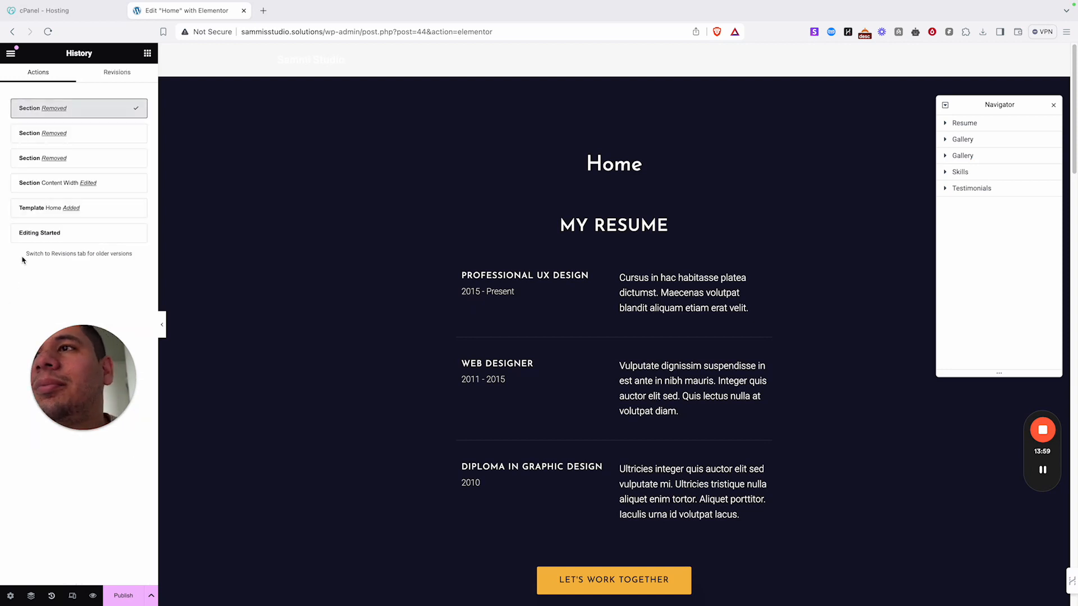
- Revert the page to empty and reinsert the Home template with its settings applied
click(29, 235)
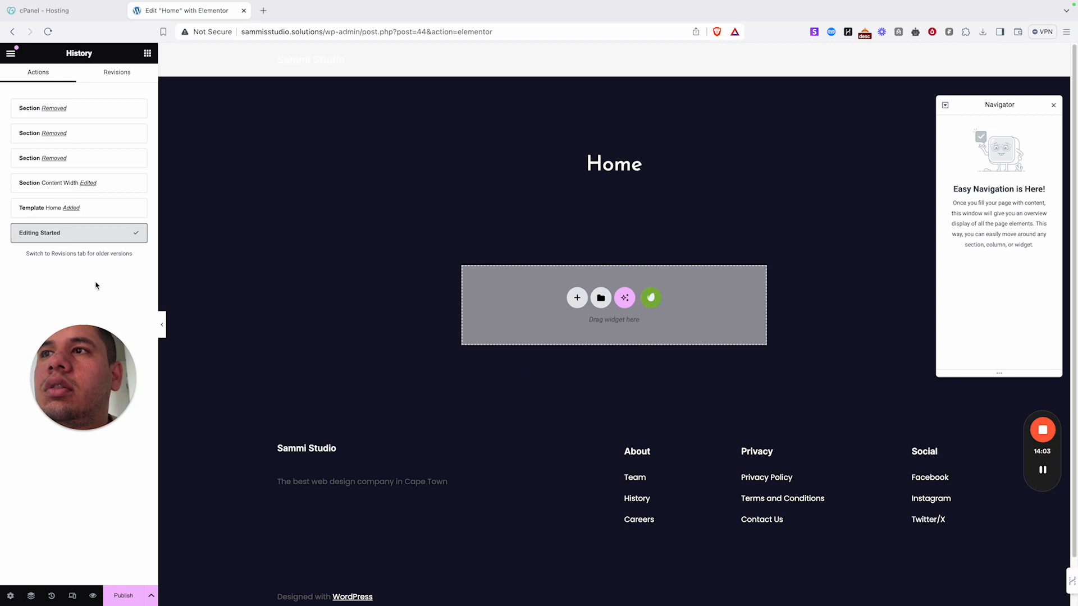
click(600, 298)
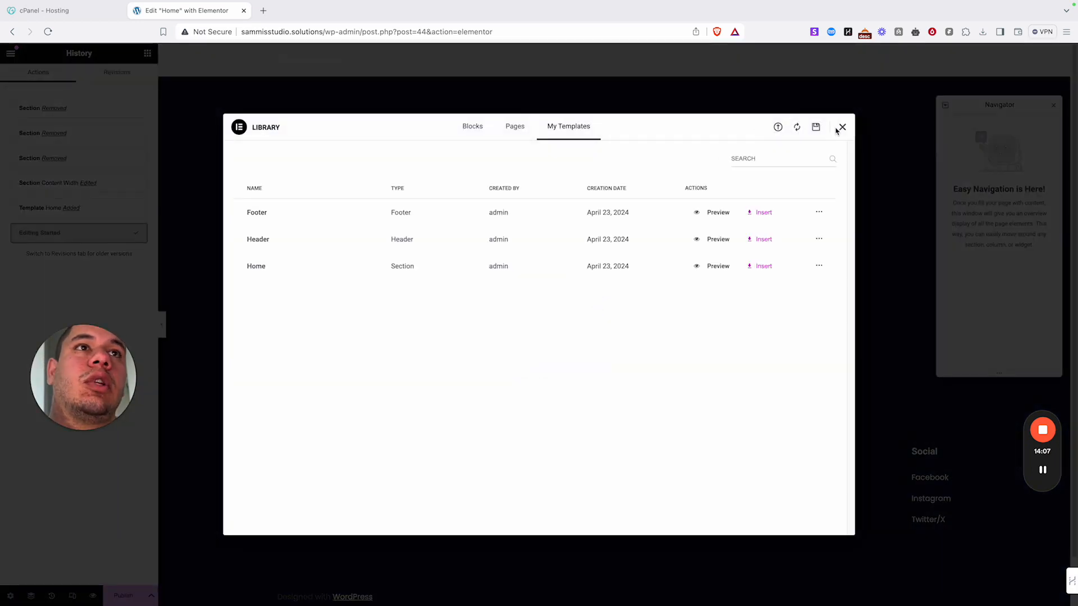
click(841, 128)
click(656, 303)
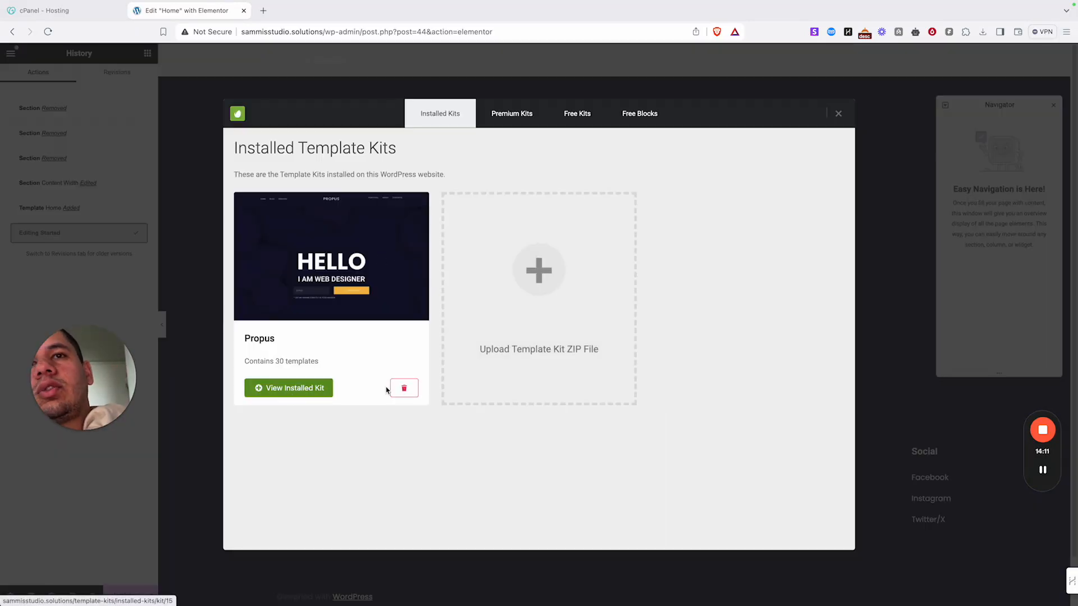
click(839, 115)
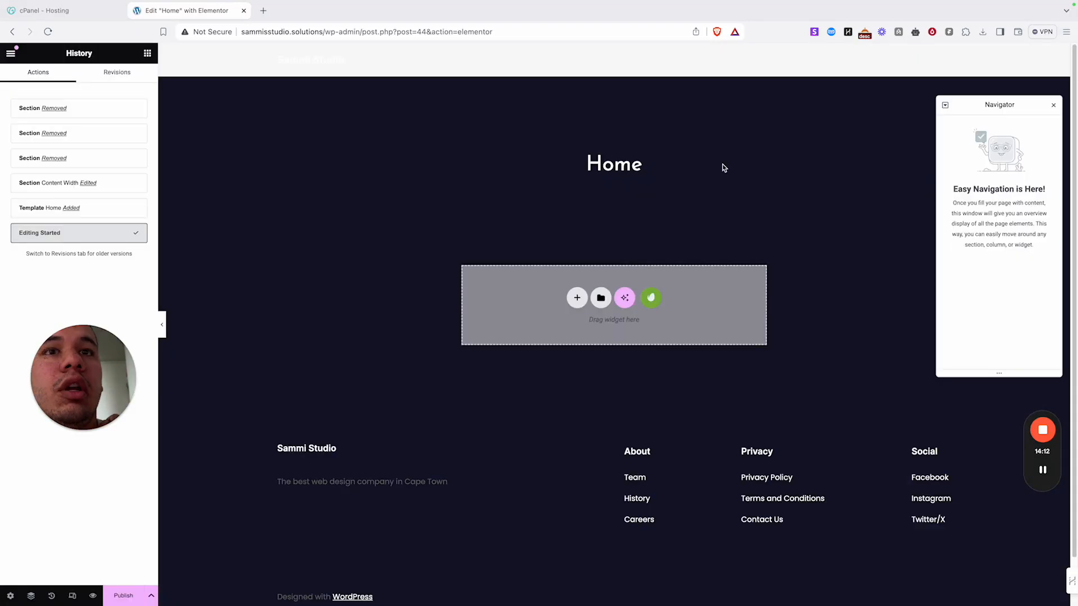
click(599, 297)
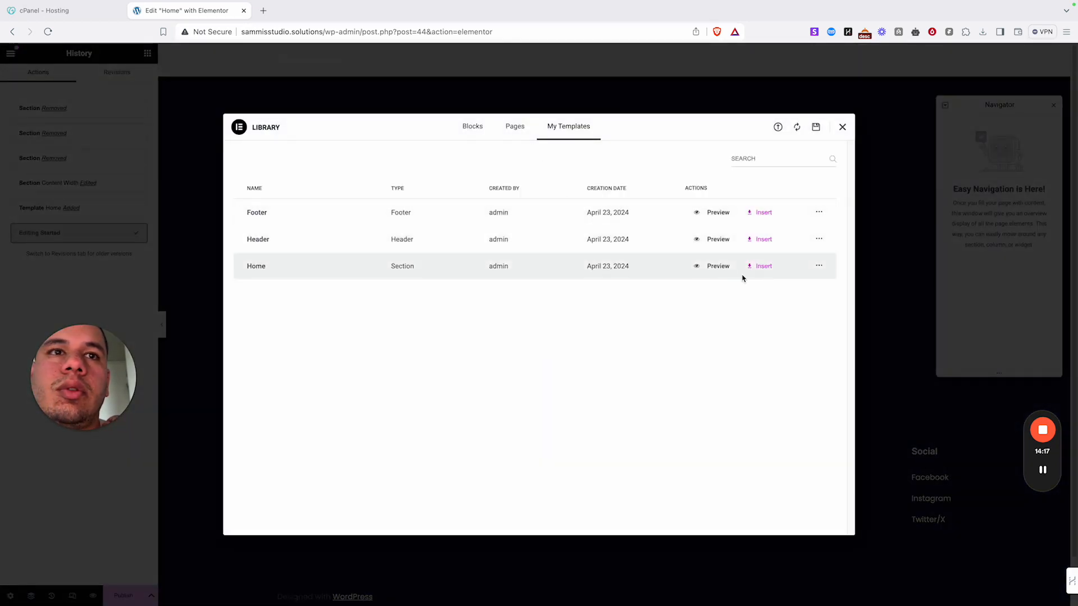
click(766, 273)
click(630, 355)
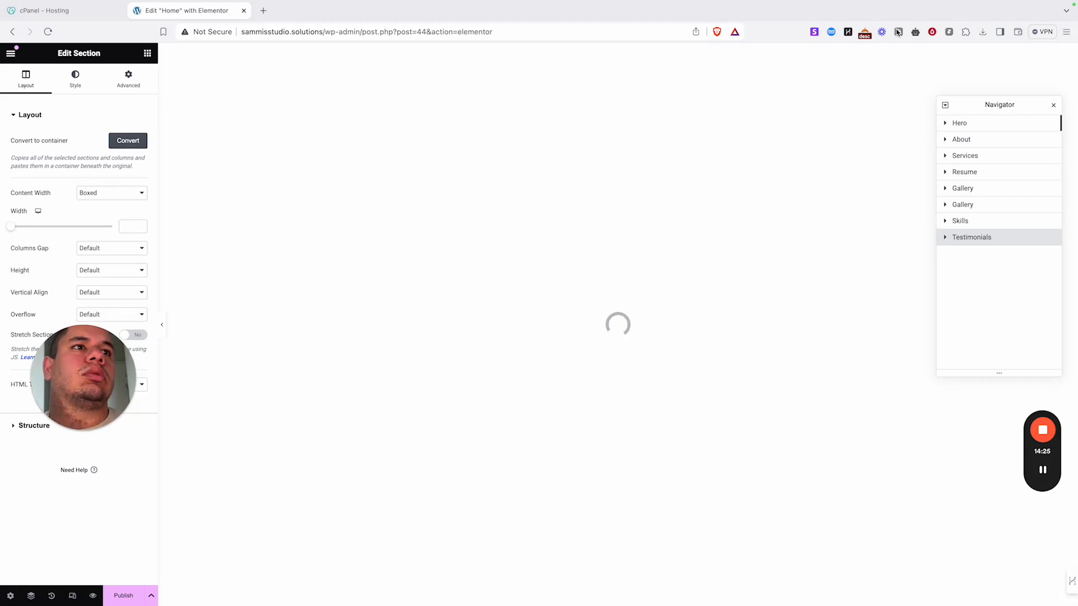
- Set the hero section's Content Width to Full Width and preview the result
click(1055, 109)
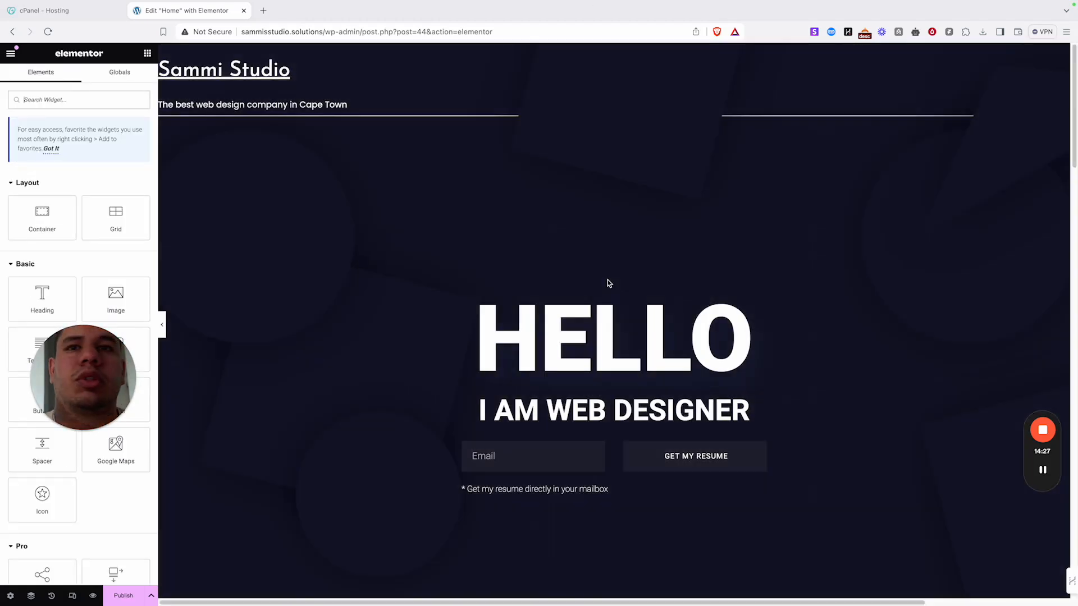
scroll(758, 220, down, 15)
scroll(759, 219, down, 20)
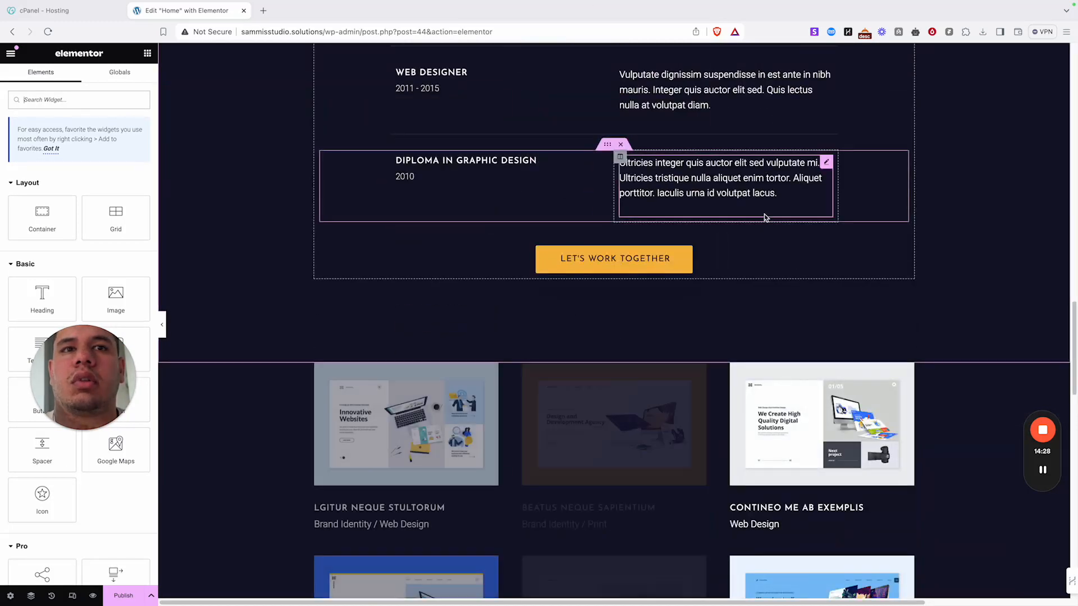
scroll(761, 219, up, 20)
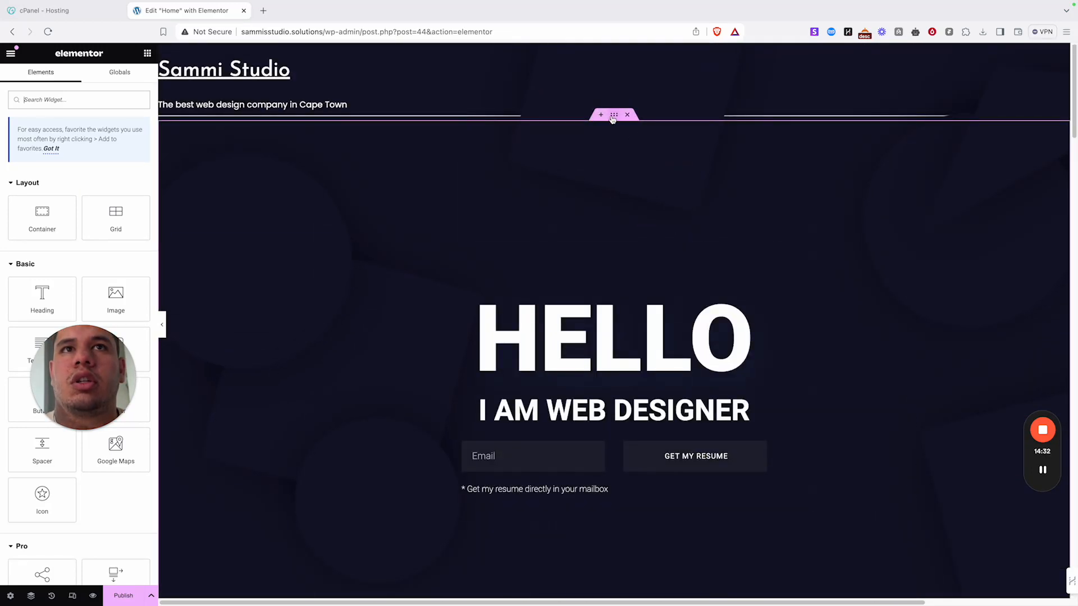
click(615, 115)
click(119, 197)
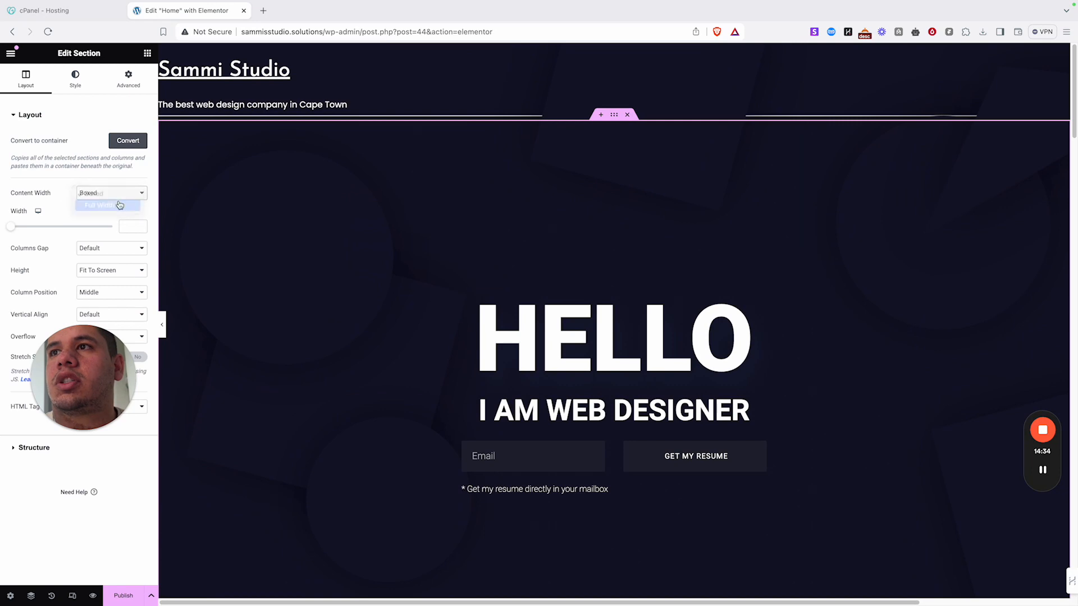
click(120, 205)
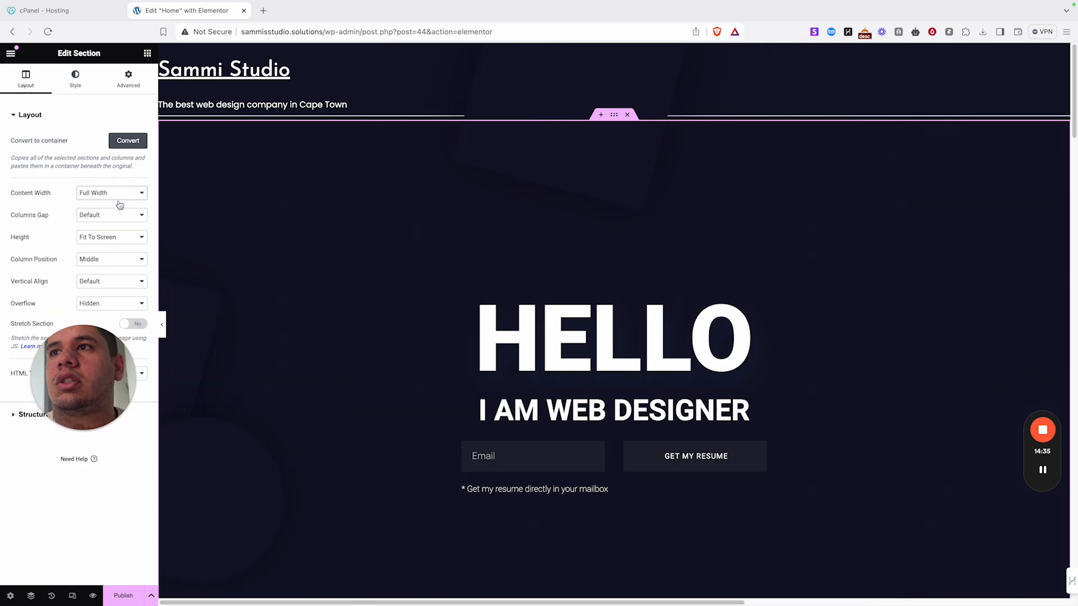
click(162, 325)
scroll(376, 368, down, 20)
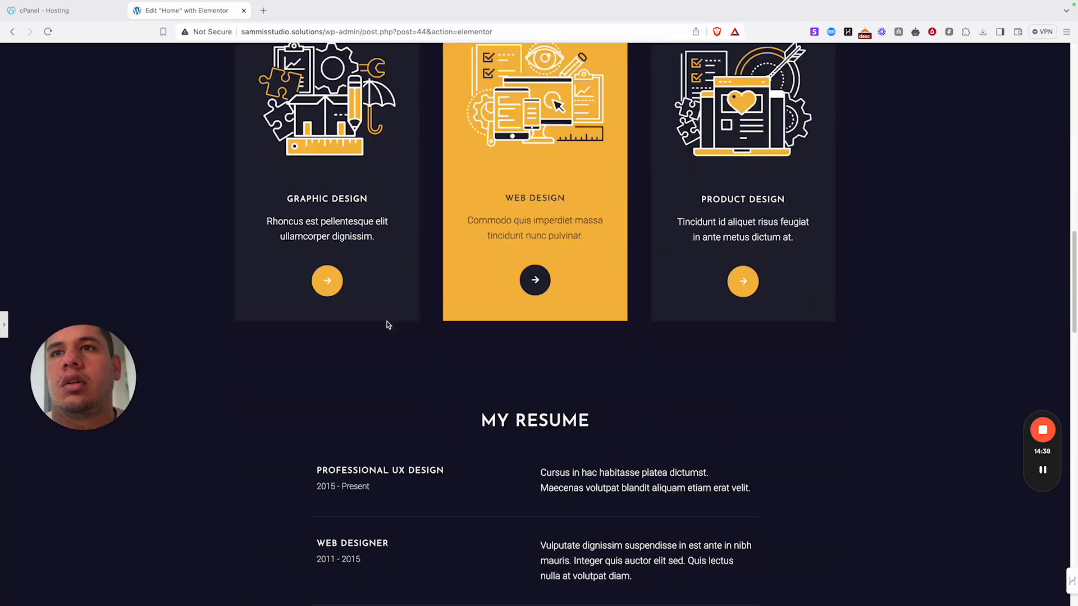
scroll(385, 292, up, 20)
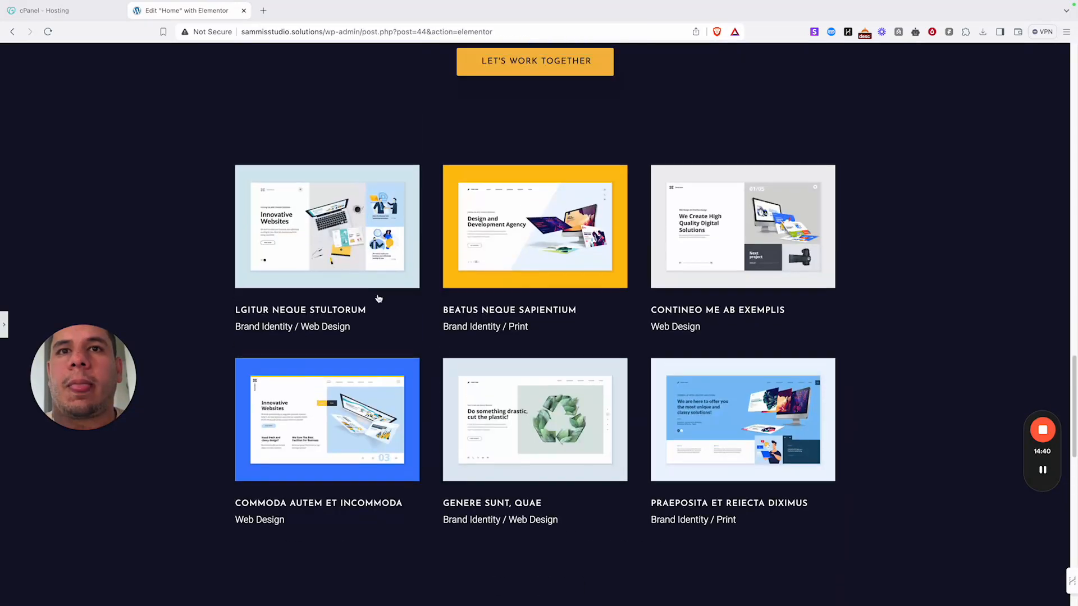
- Replace the HELLO heading with 'Best Web design company in cape town'
click(4, 331)
scroll(685, 331, down, 5)
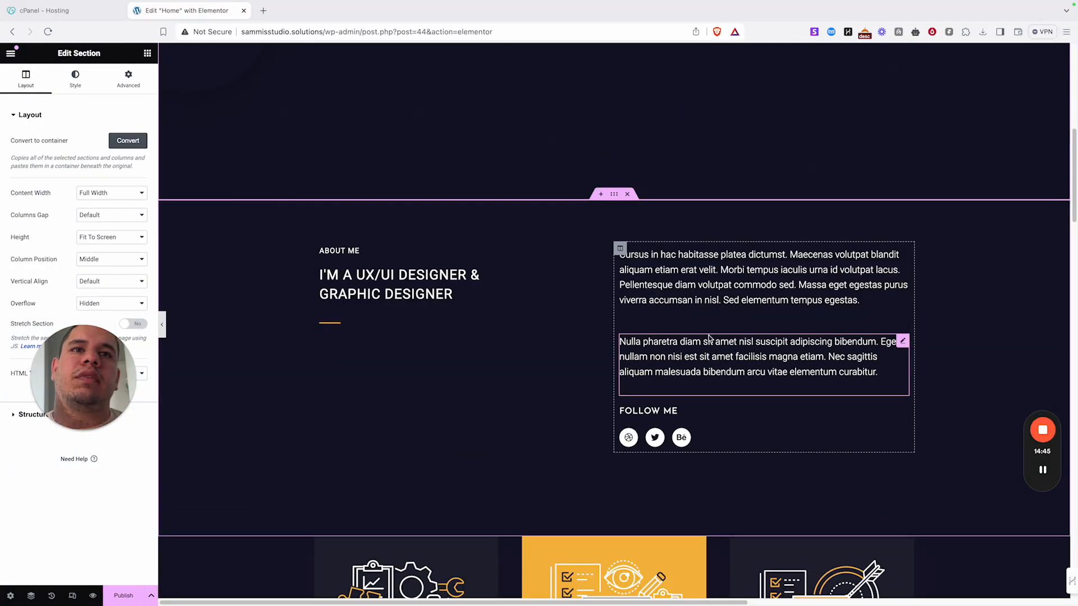
scroll(702, 334, down, 10)
scroll(703, 334, down, 8)
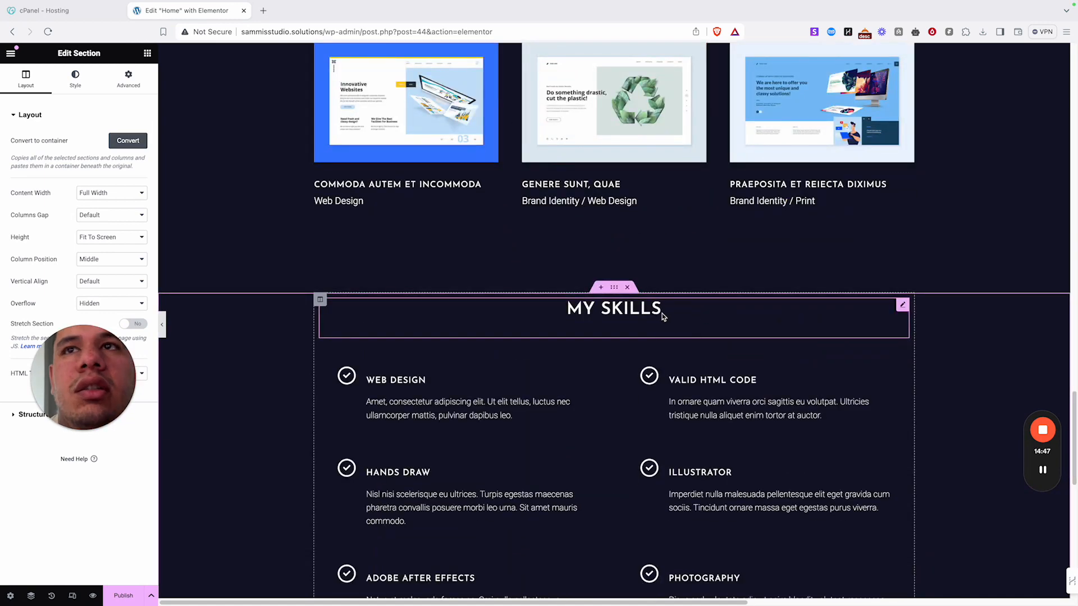
scroll(674, 267, up, 15)
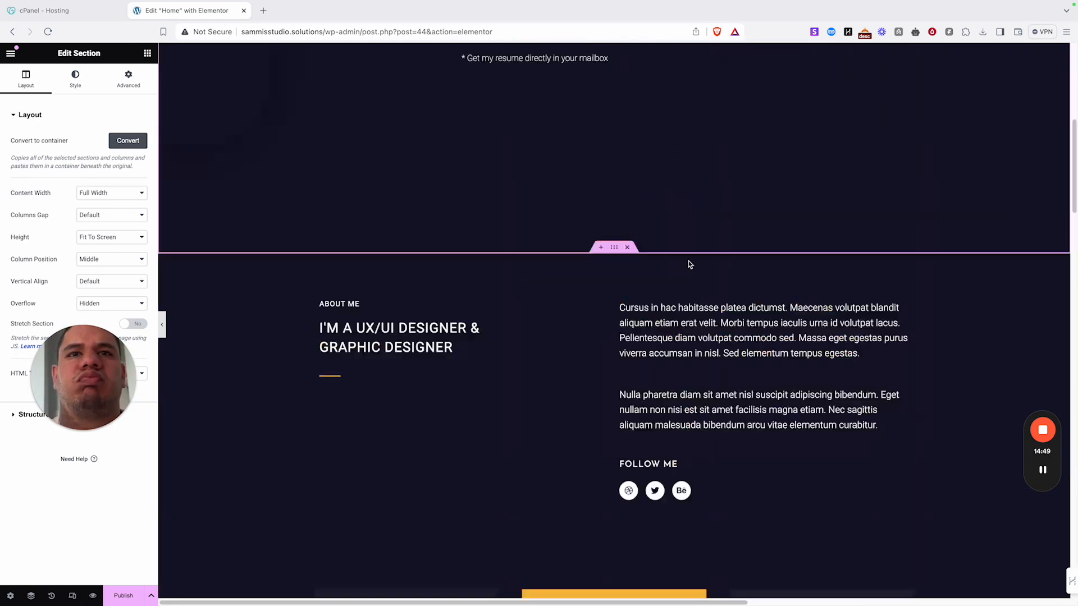
scroll(581, 197, up, 5)
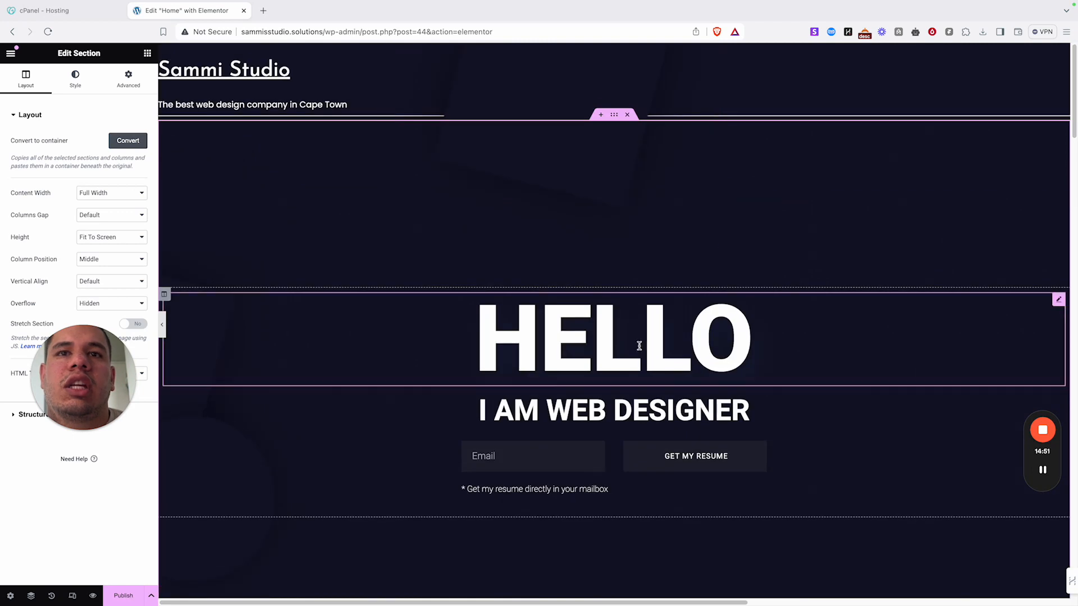
click(635, 351)
key(BackSpace)
key(BackSpace)
key(BackSpace)
key(BackSpace)
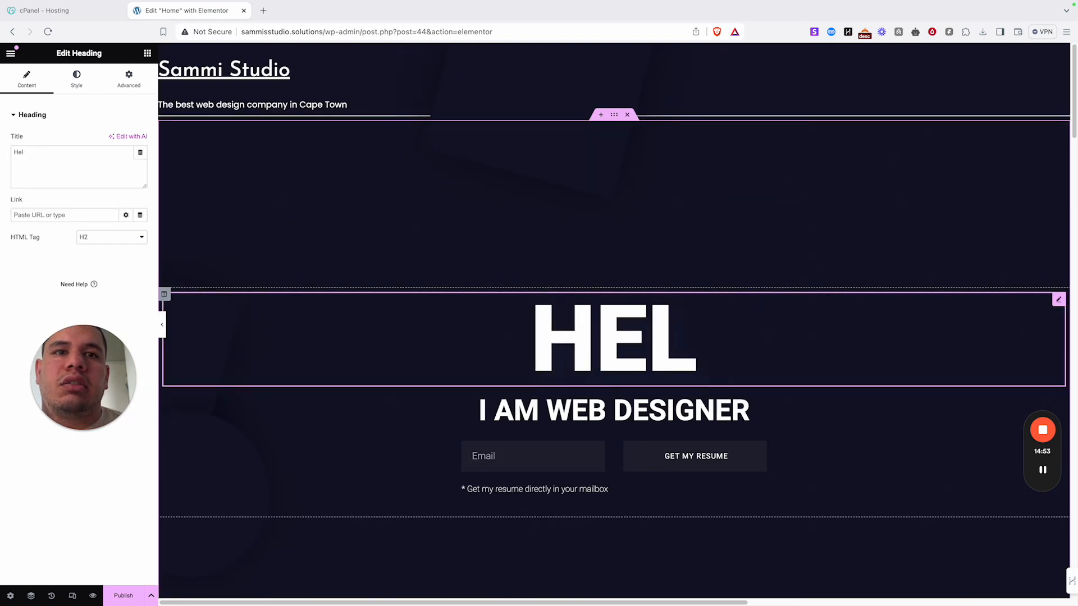
key(BackSpace)
text(Best)
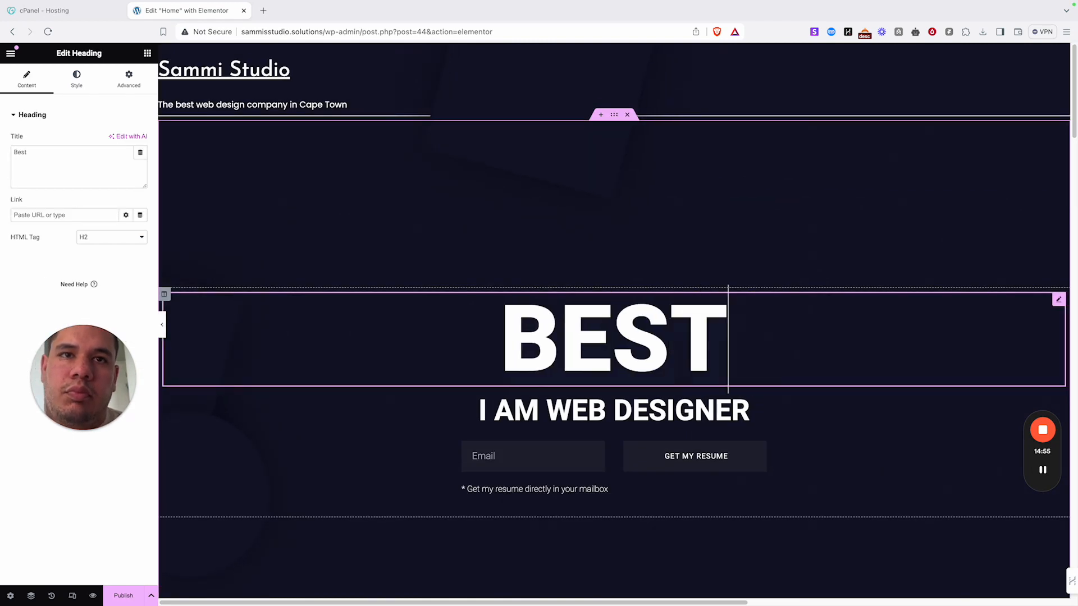
text( Webn)
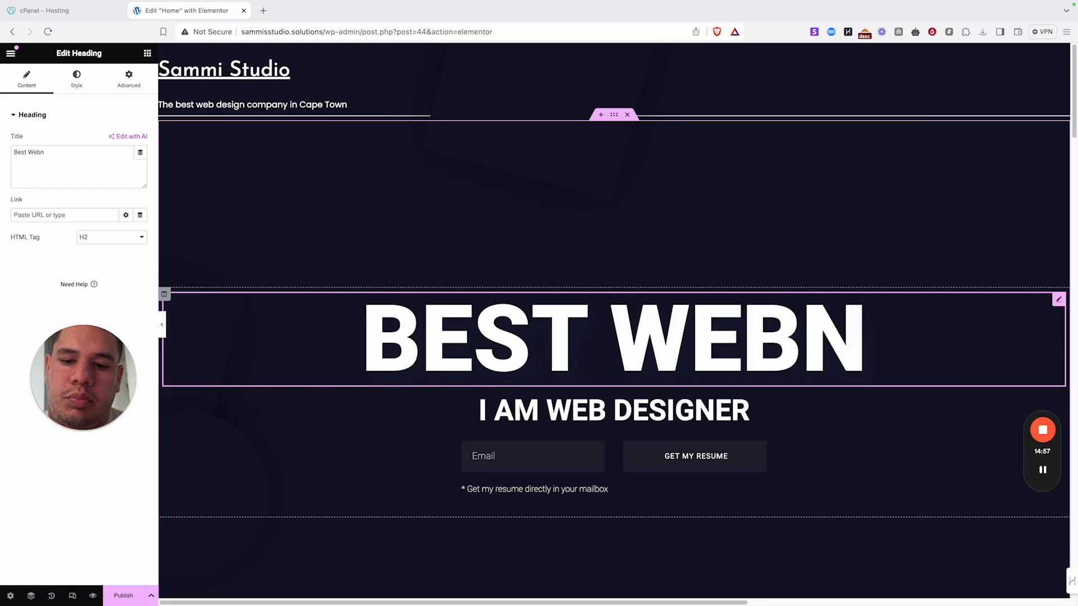
key(BackSpace)
text(desiog)
key(BackSpace)
key(BackSpace)
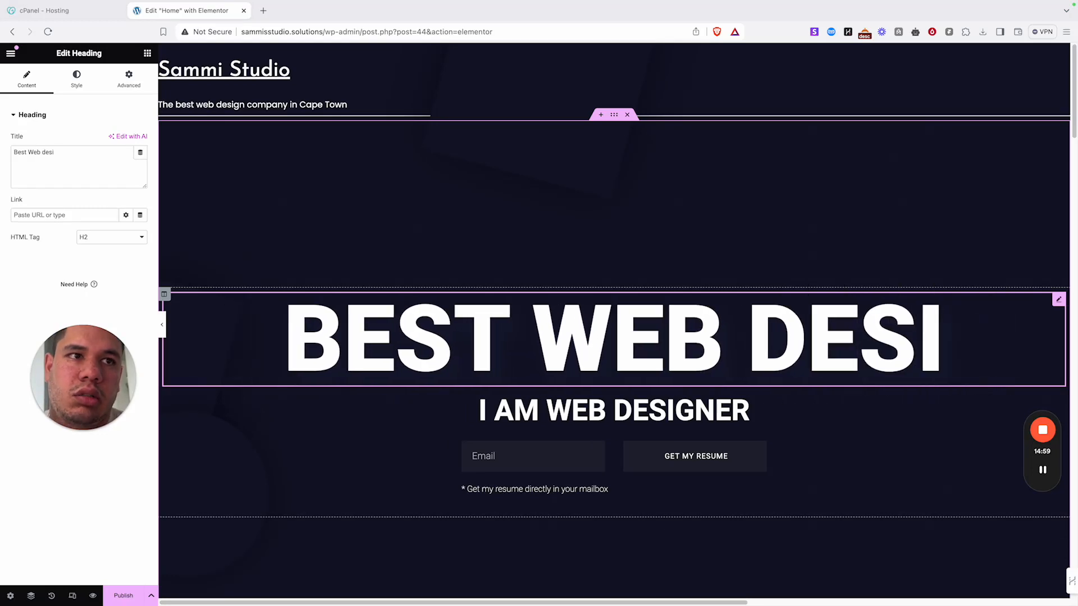
text(gn companyt)
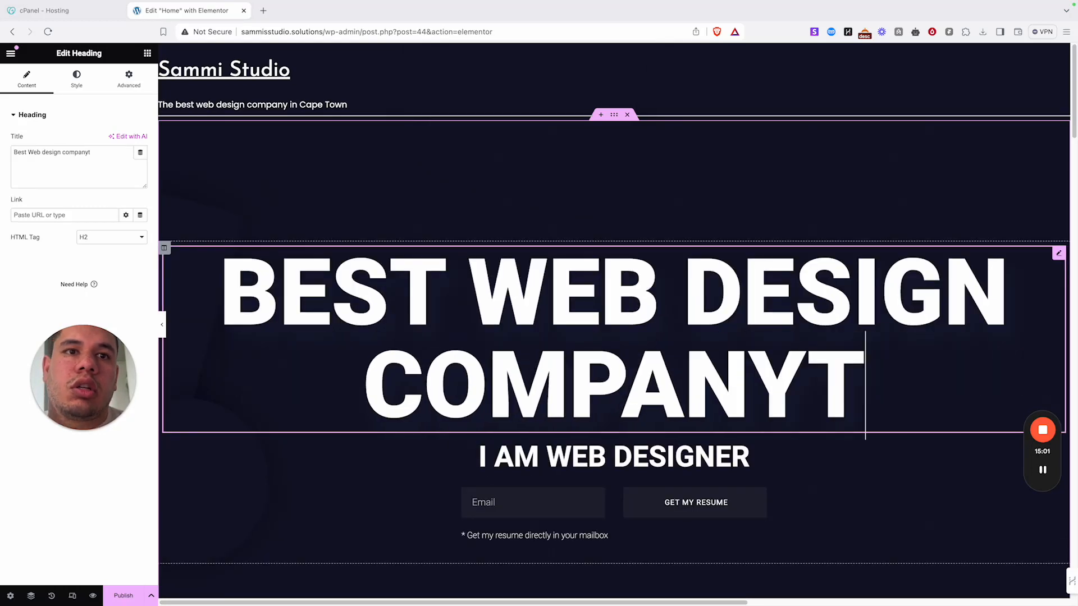
key(BackSpace)
text(in ca)
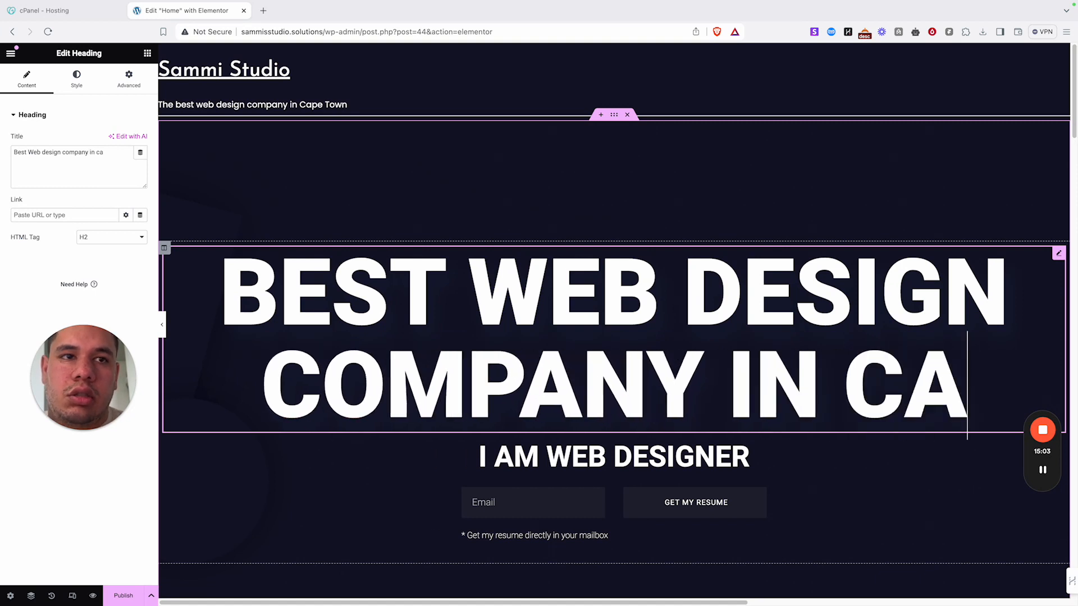
text(pe town)
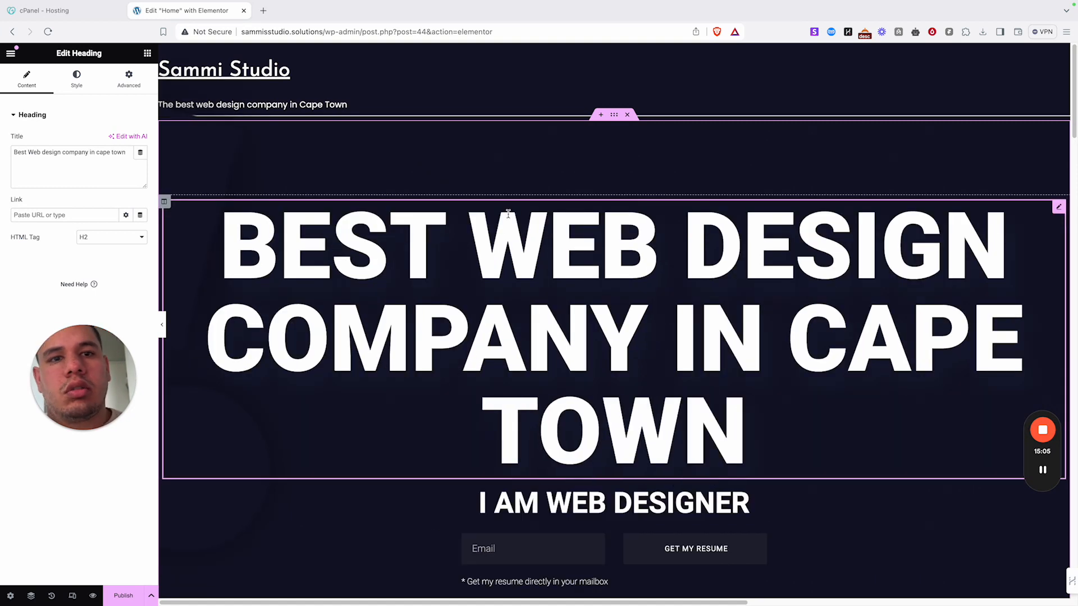
scroll(614, 193, down, 3)
- Replace the I AM WEB DESIGNER subheading with 'We do websites that convert', correcting typos
click(777, 319)
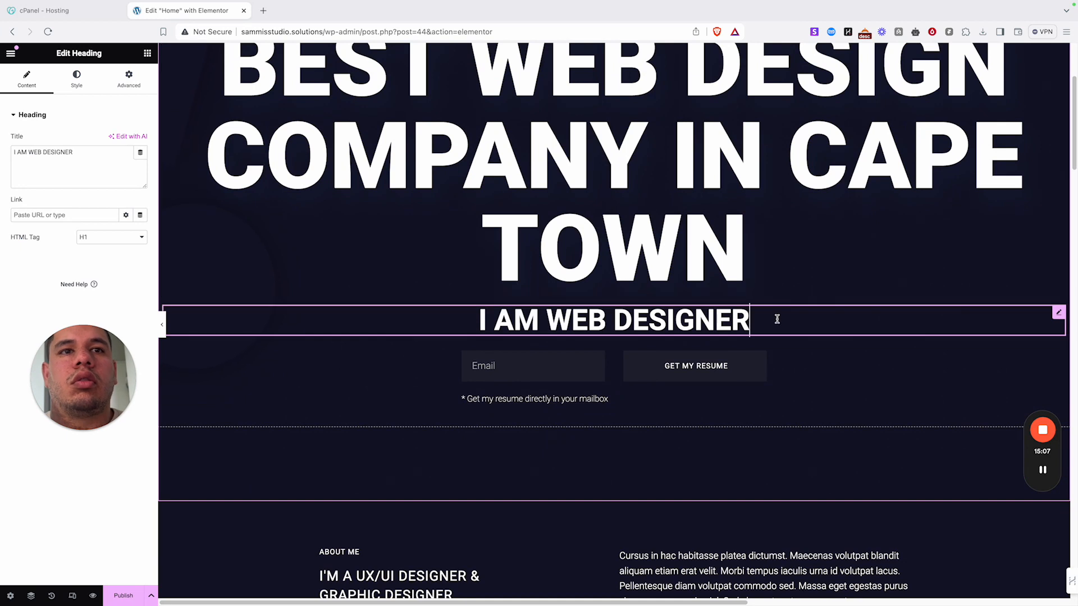
drag(739, 321, 440, 308)
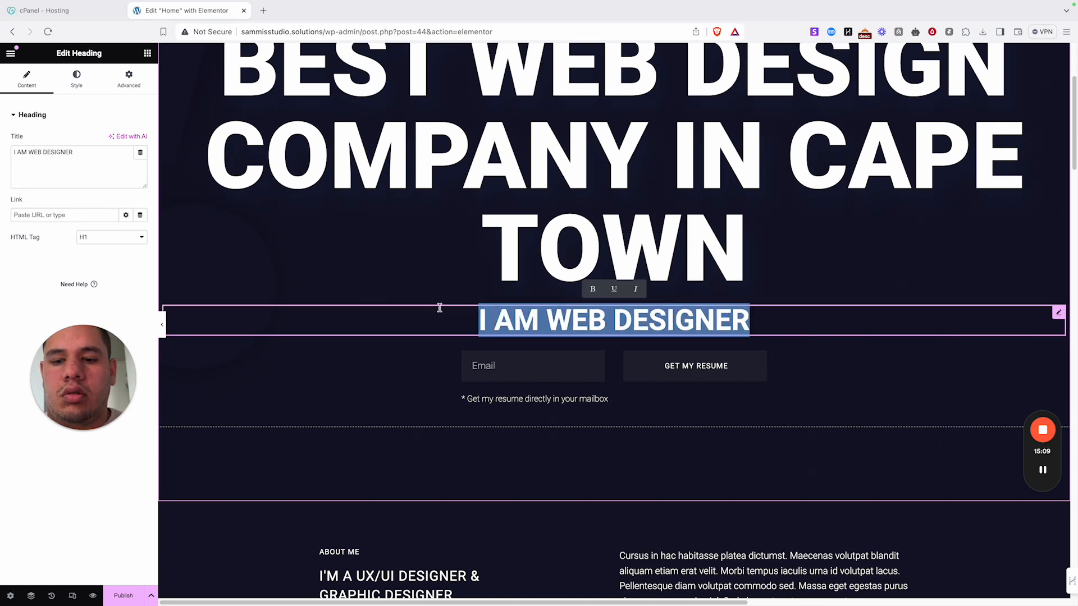
text(We d)
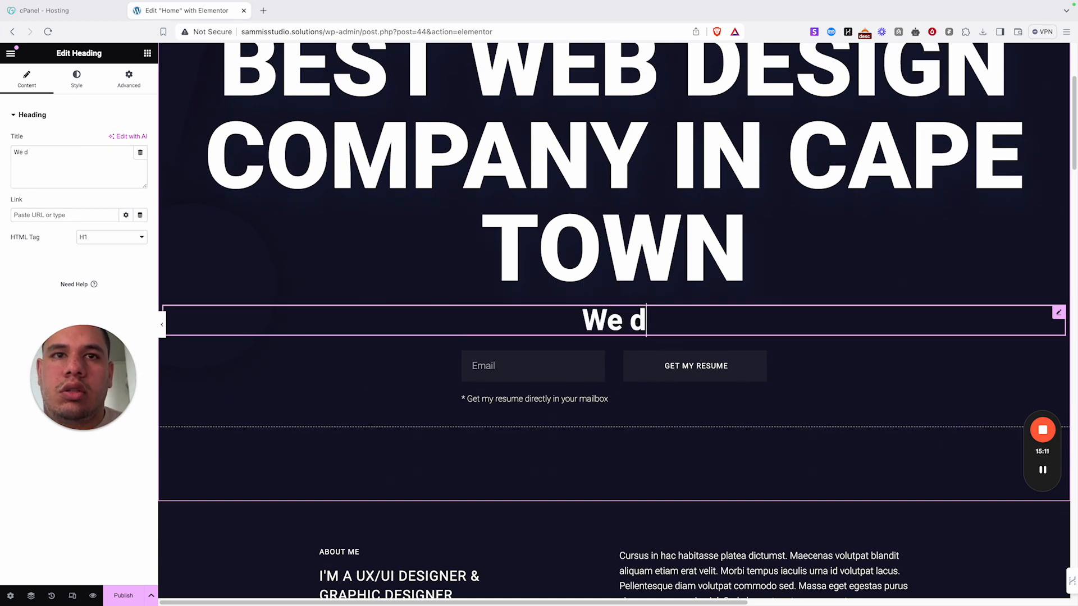
text(o websites rthart)
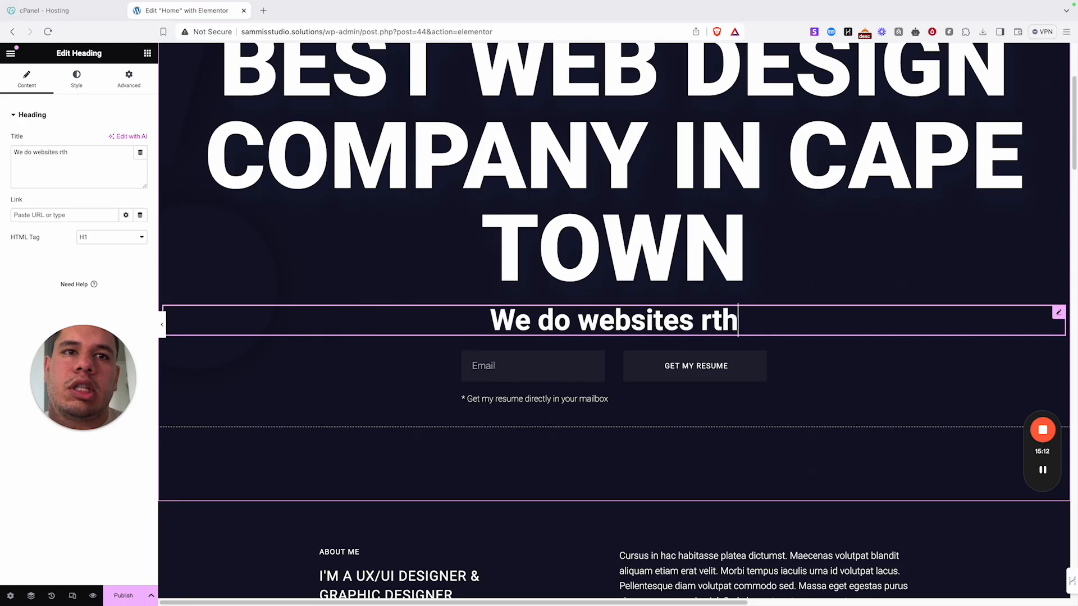
key(BackSpace)
key(BackSpace)
key(BackSpace)
key(BackSpace)
key(BackSpace)
key(BackSpace)
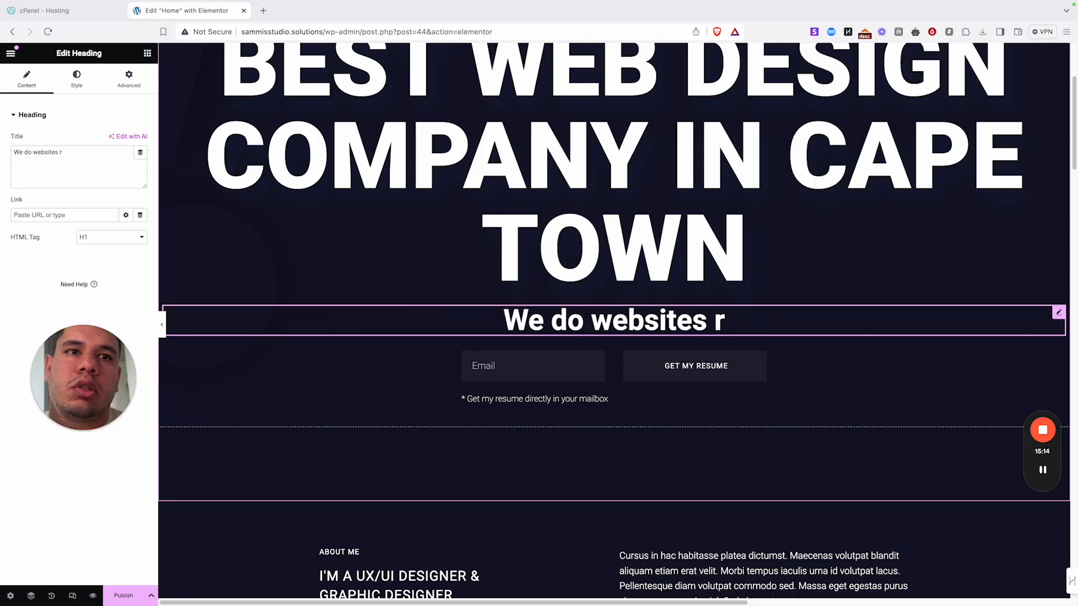
text(thatr co)
key(BackSpace)
key(BackSpace)
key(BackSpace)
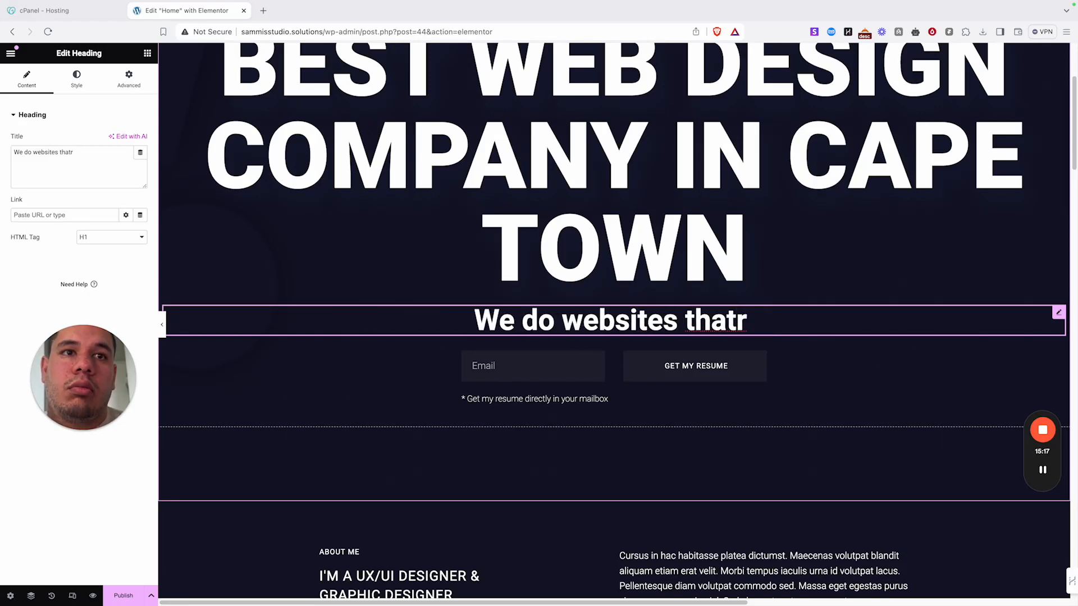
text(conver)
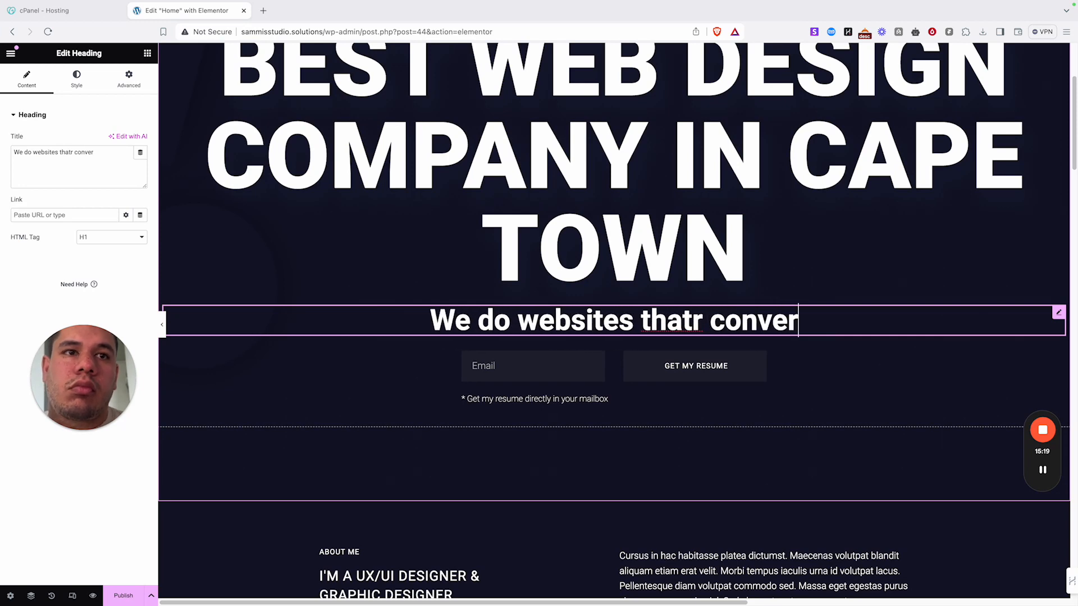
text(tr)
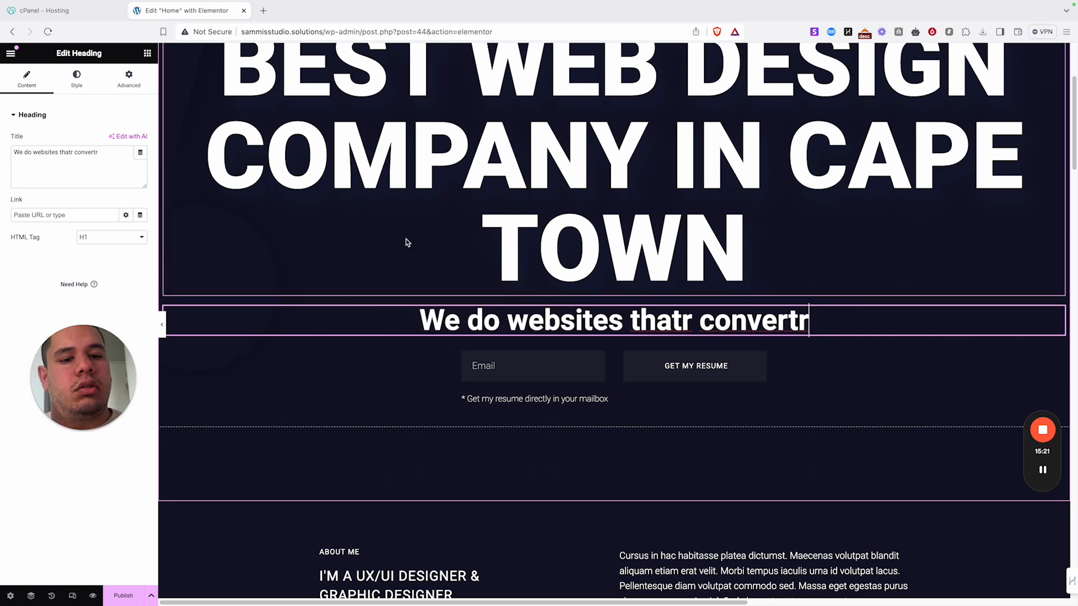
key(BackSpace)
scroll(402, 337, down, 5)
scroll(618, 167, up, 4)
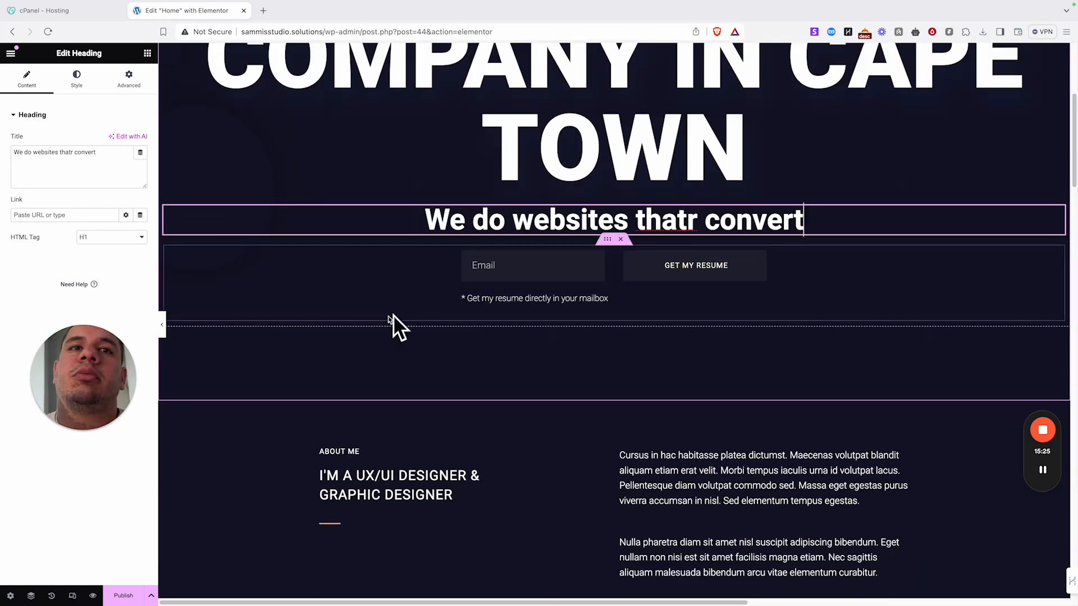
scroll(569, 339, down, 5)
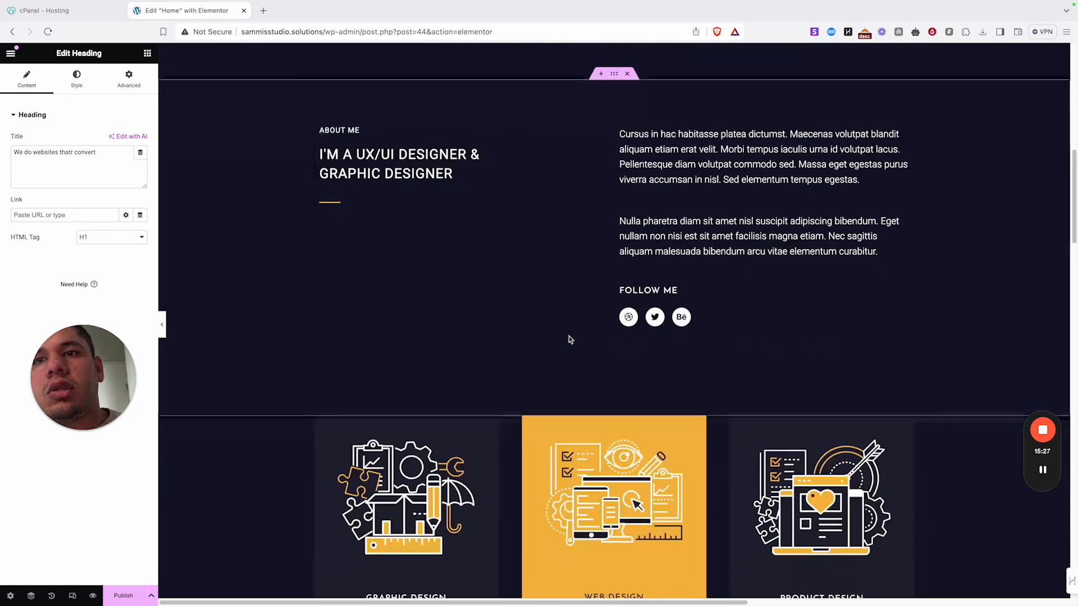
scroll(534, 240, up, 10)
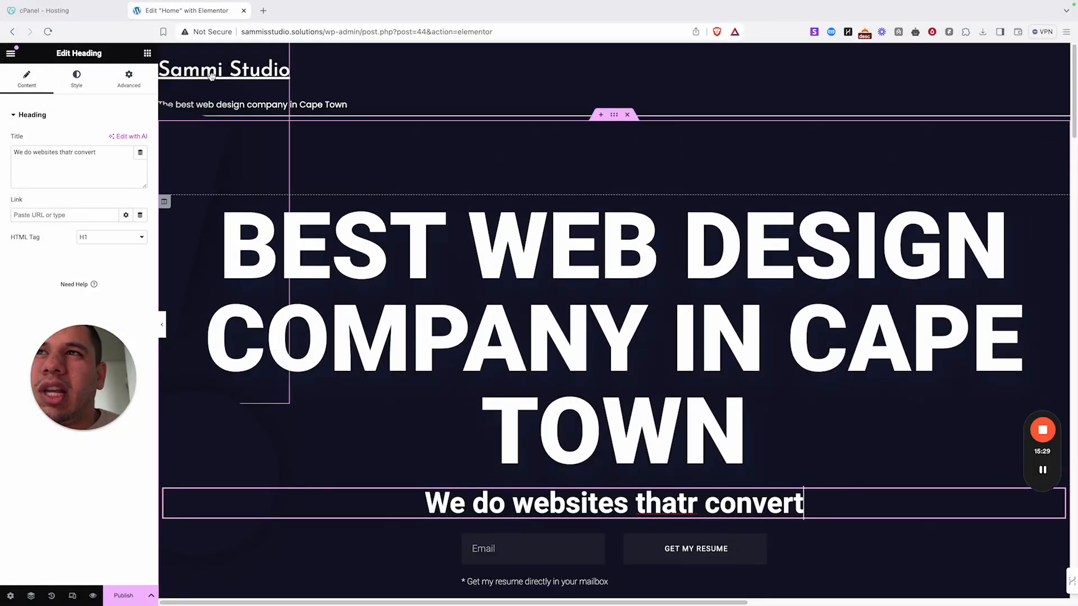
scroll(595, 282, down, 3)
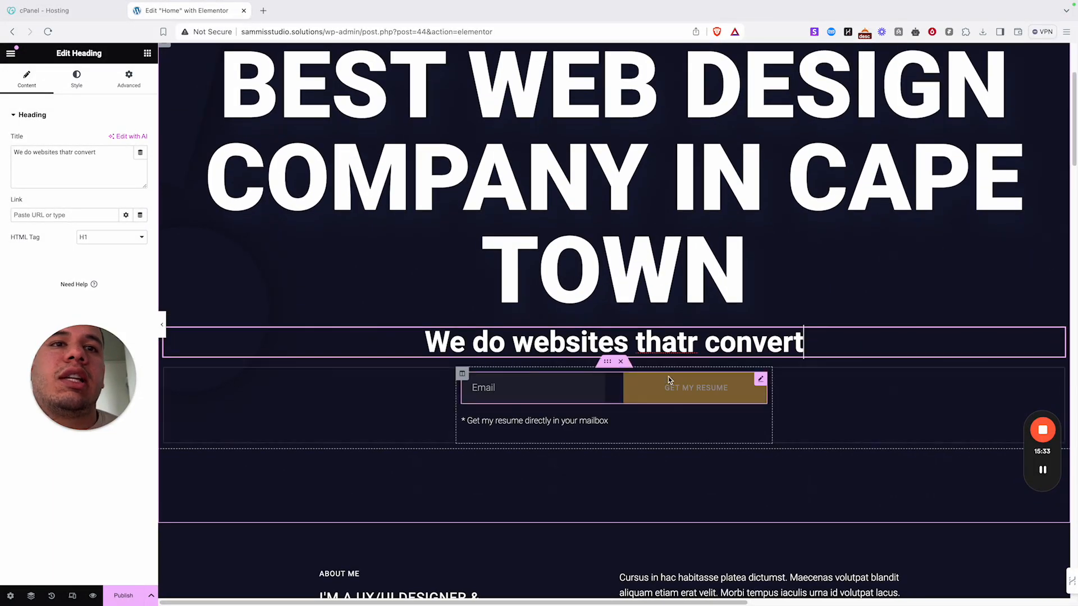
key(BackSpace)
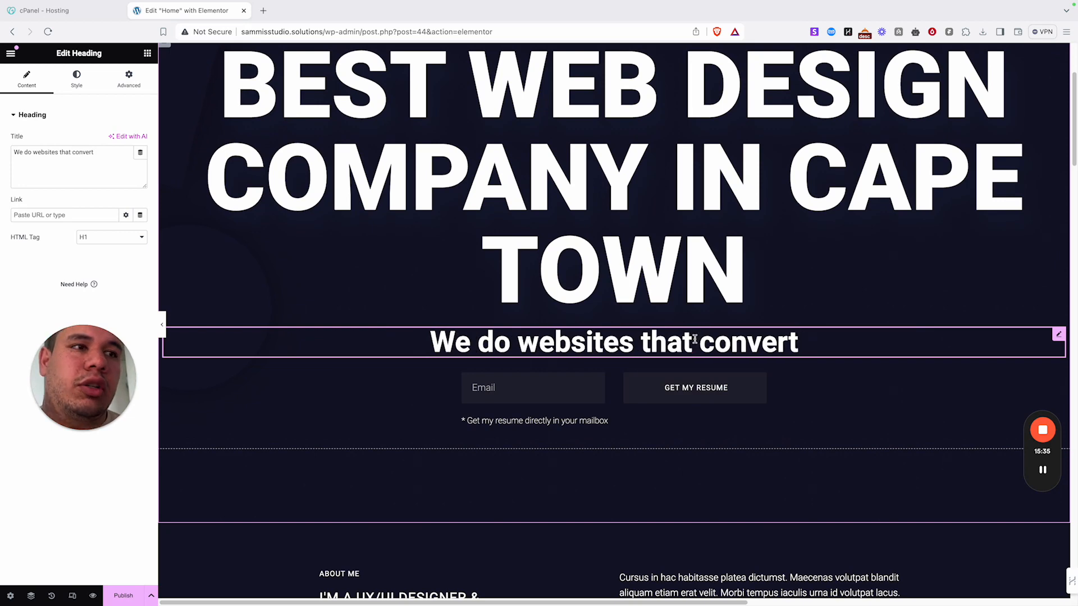
scroll(694, 343, down, 15)
- Publish the Home page and exit Elementor through the main menu to the Dashboard
scroll(693, 299, down, 10)
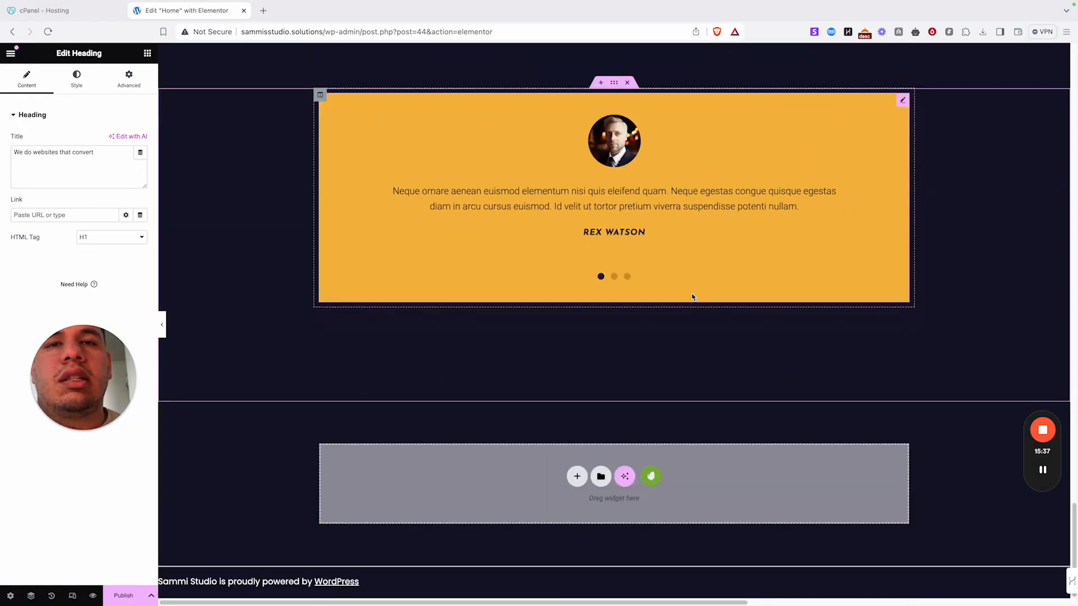
scroll(494, 269, up, 15)
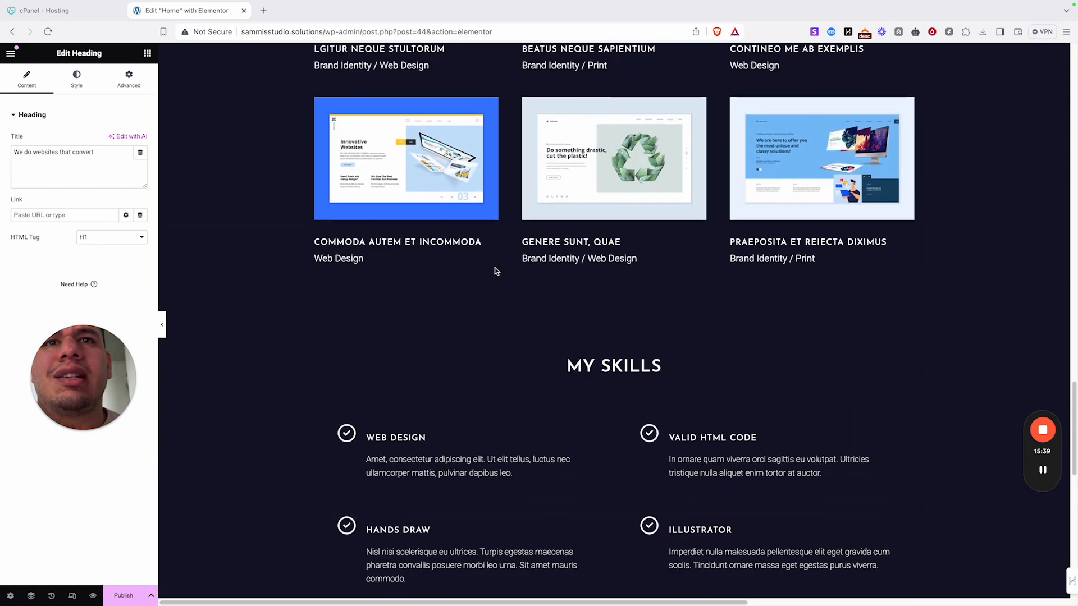
scroll(498, 275, up, 15)
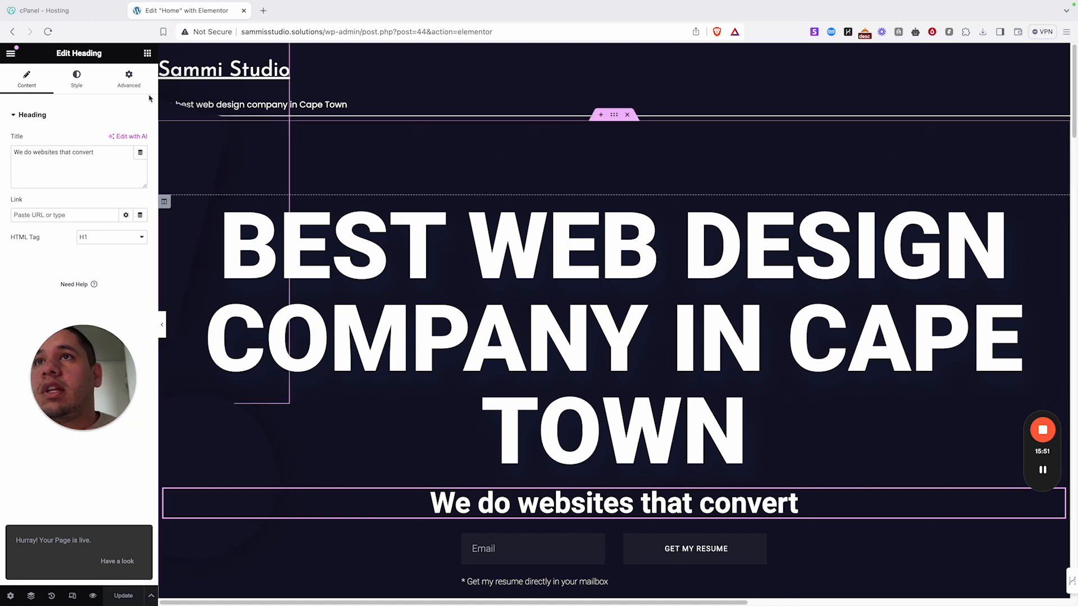
click(11, 53)
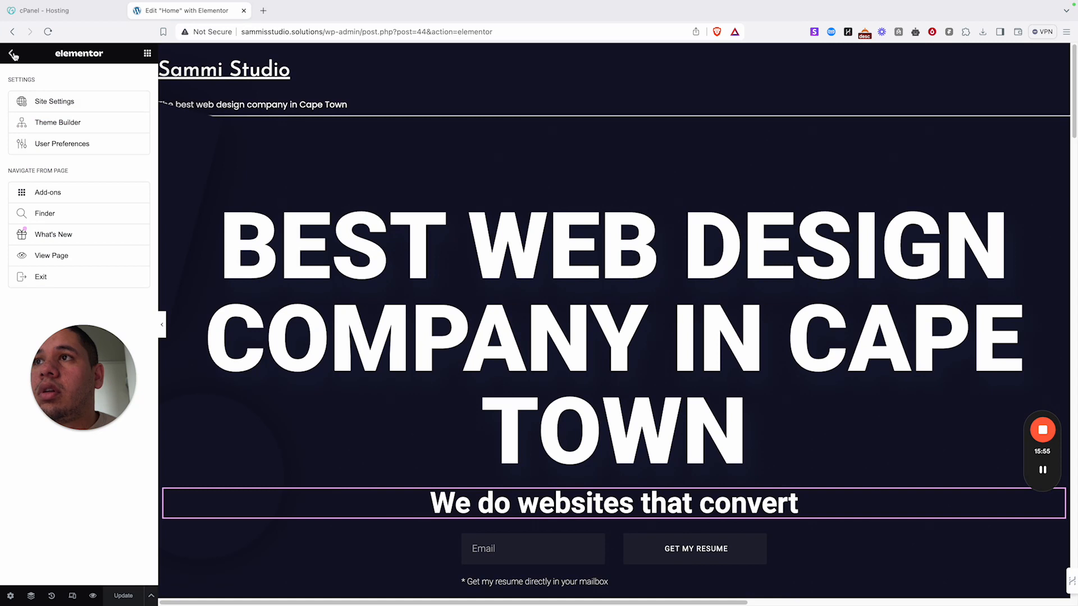
click(12, 54)
click(11, 55)
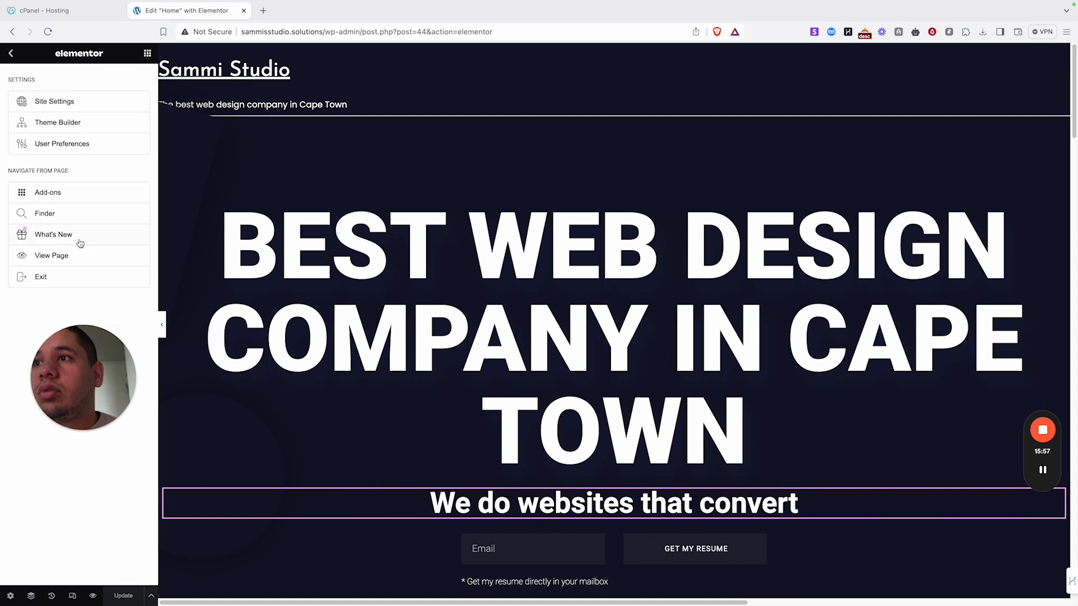
click(87, 278)
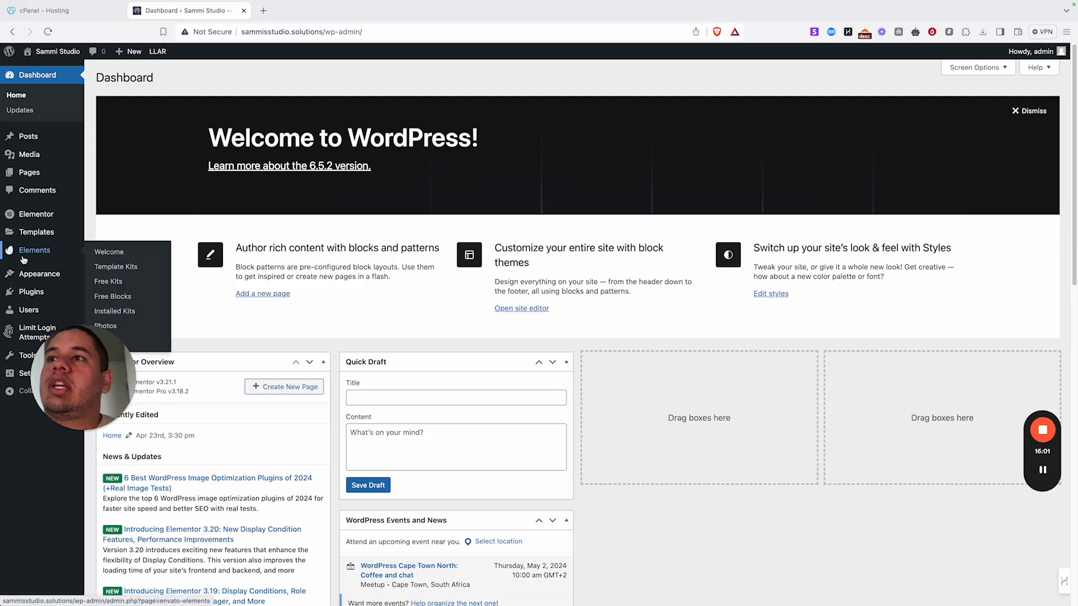
- Under Plugins > Add New Plugin, search the plugin directory for 'elementskit'
mouse_move(52, 237)
mouse_move(46, 284)
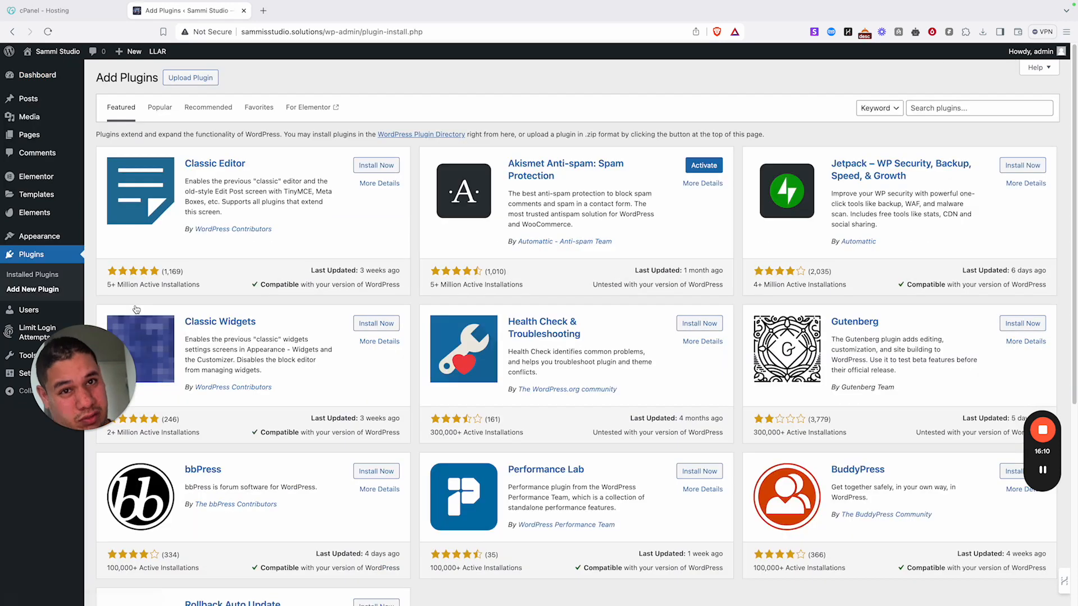
click(988, 102)
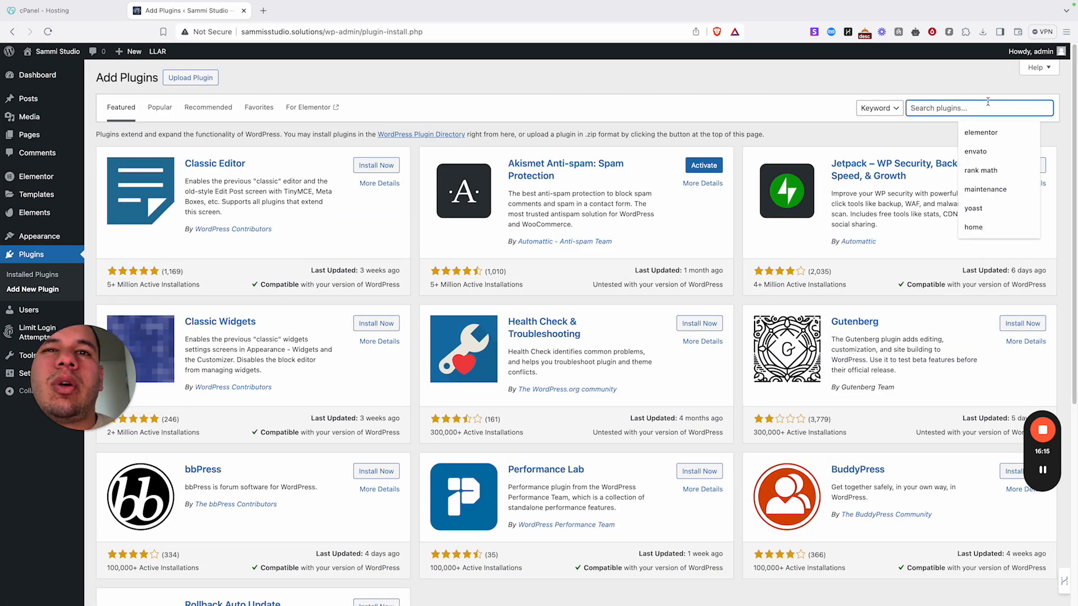
click(923, 142)
click(928, 106)
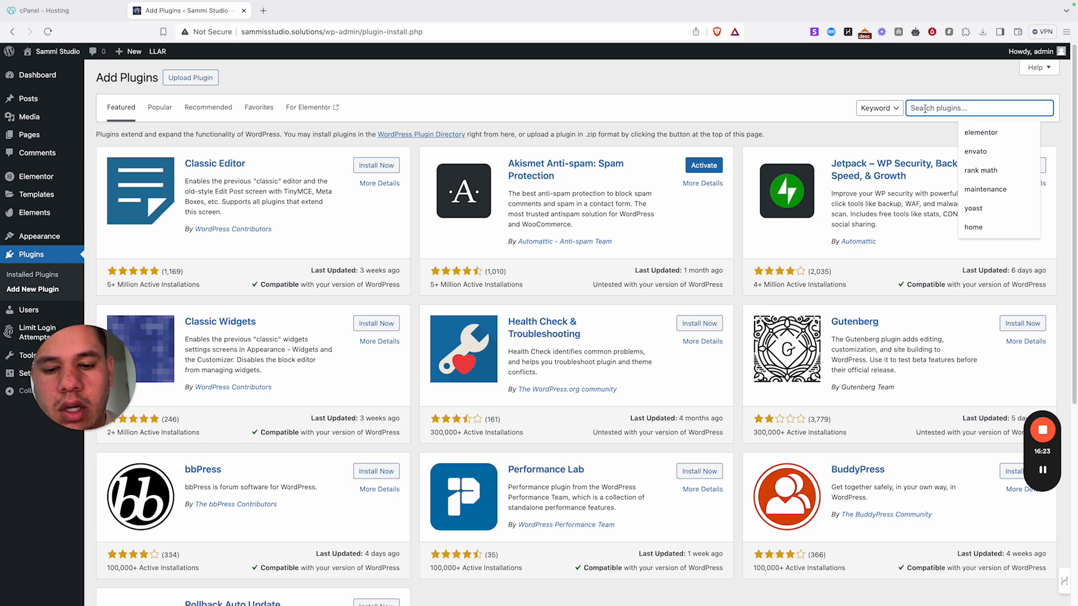
text(elements)
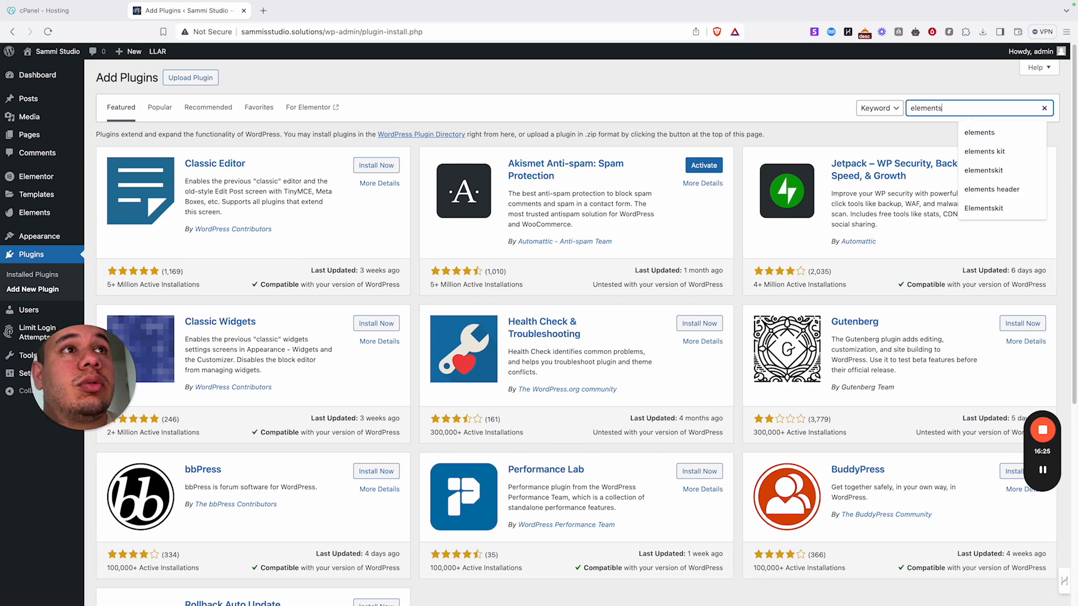
key(Return)
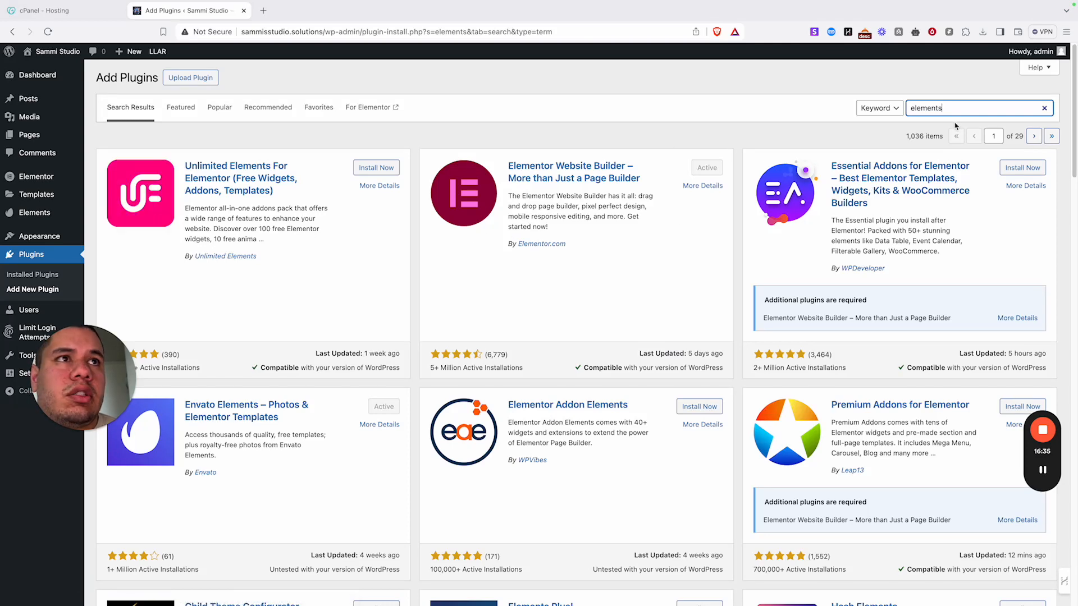
text(it)
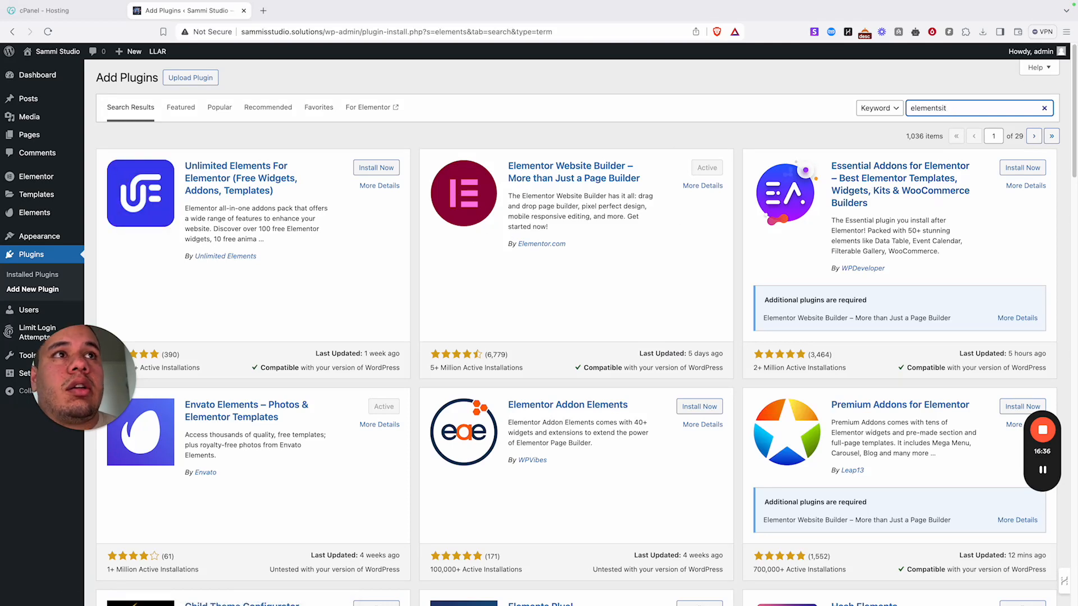
key(BackSpace)
key(BackSpace)
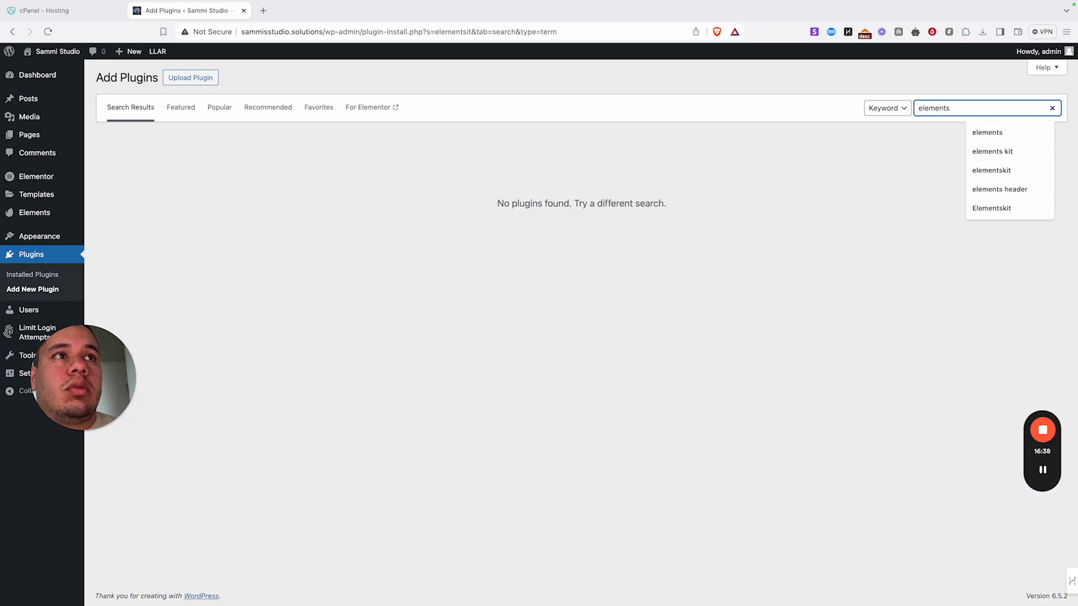
text(kit)
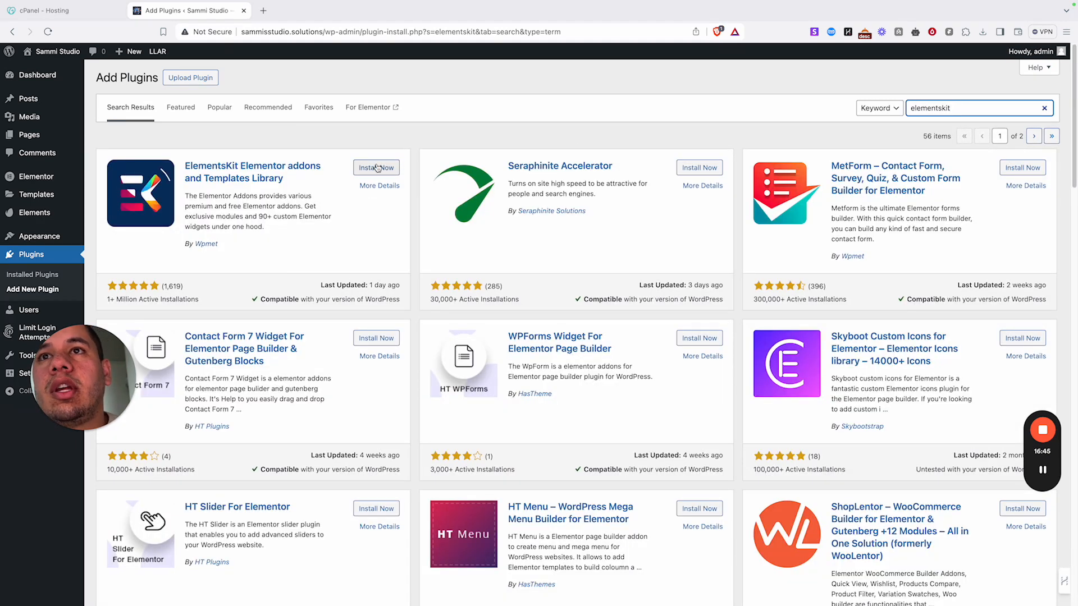
- Install and activate ElementsKit Elementor addons, then view the Installed Plugins list
click(378, 168)
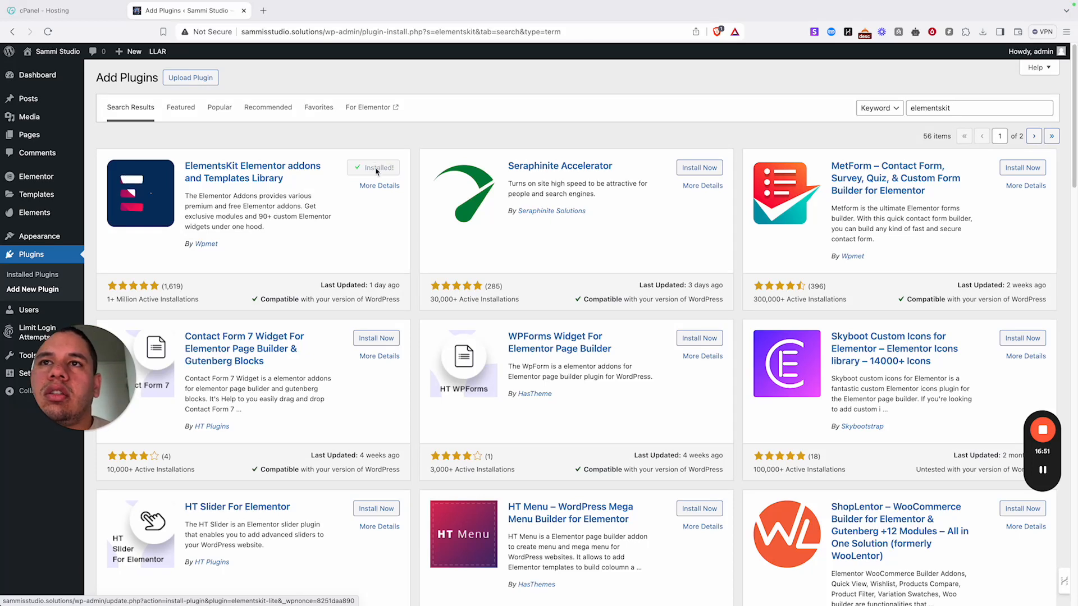
click(377, 168)
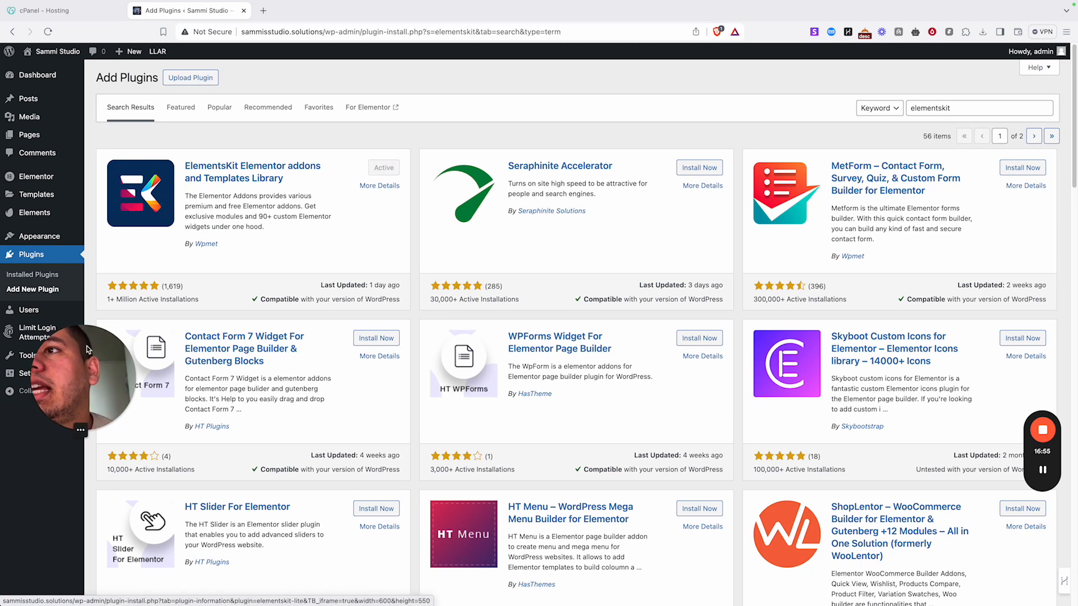
click(45, 254)
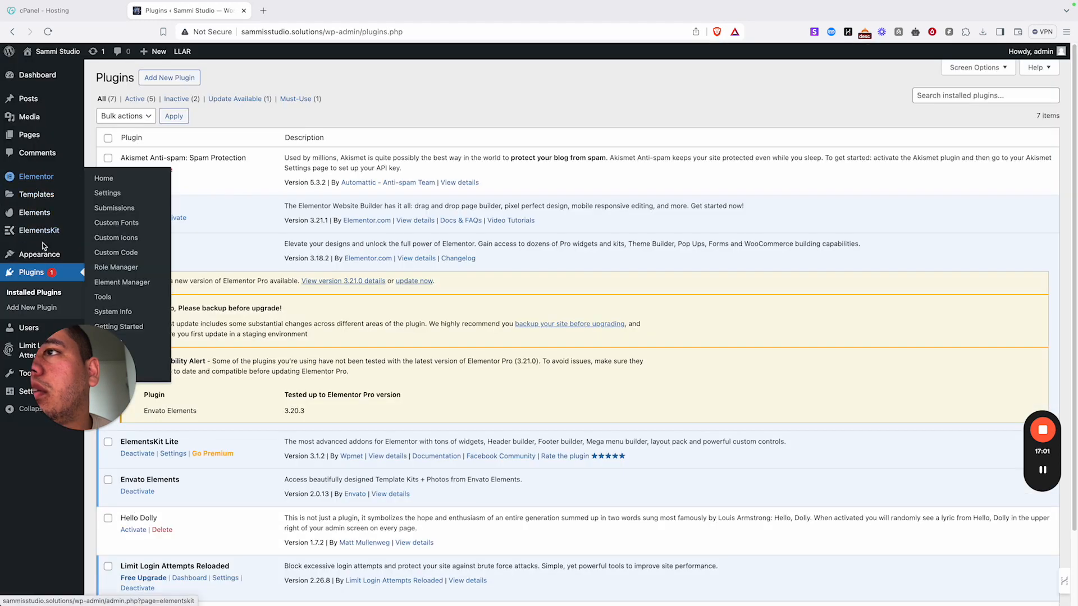
- Start the ElementsKit setup wizard and keep the Basic (Recommended) configuration
mouse_move(68, 231)
click(128, 251)
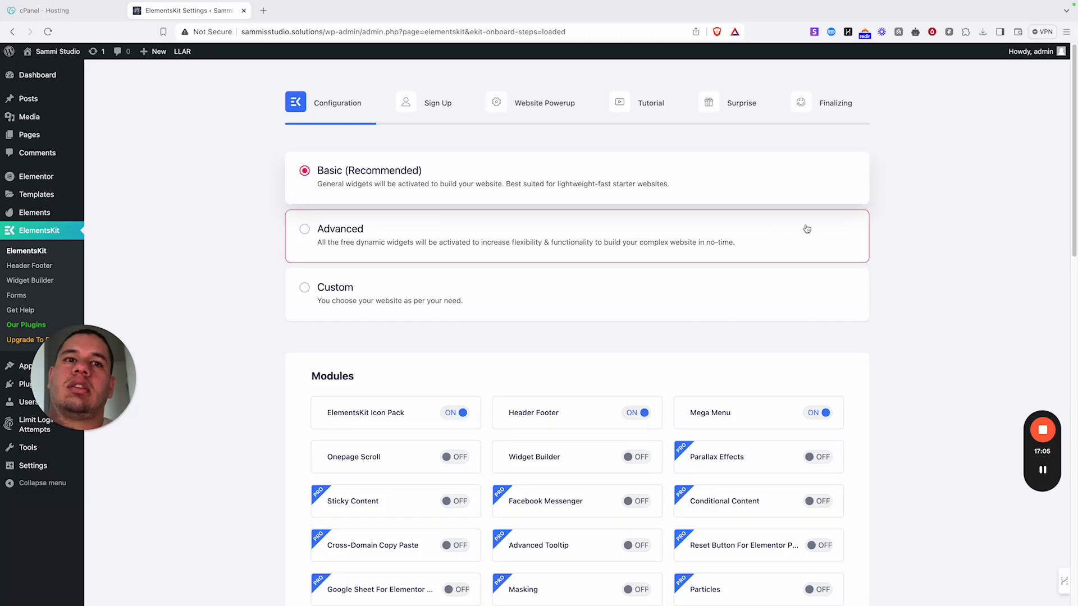
scroll(546, 215, down, 15)
scroll(546, 215, down, 5)
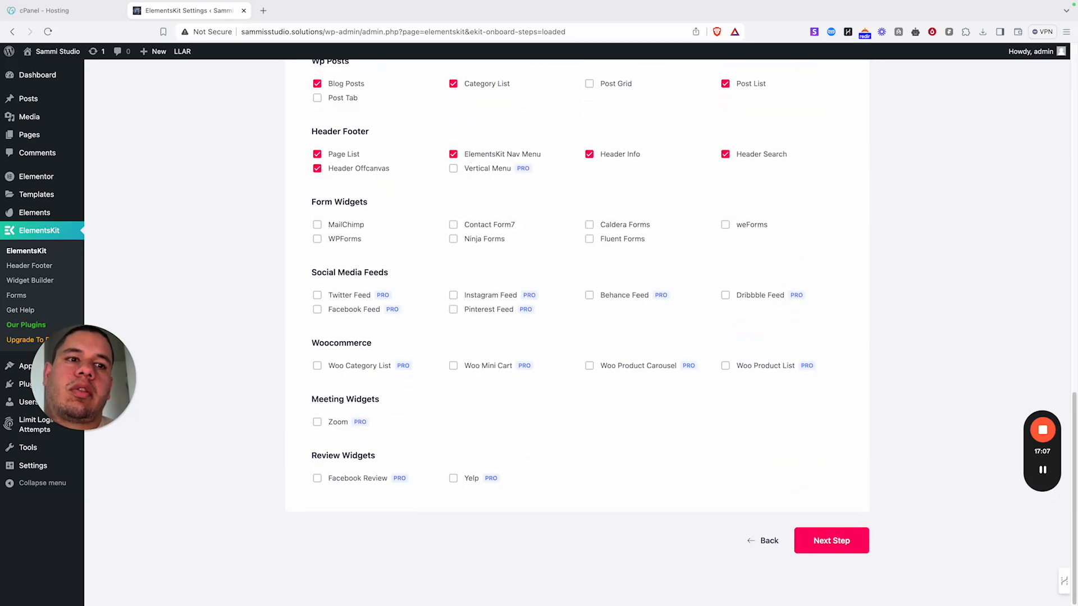
click(828, 549)
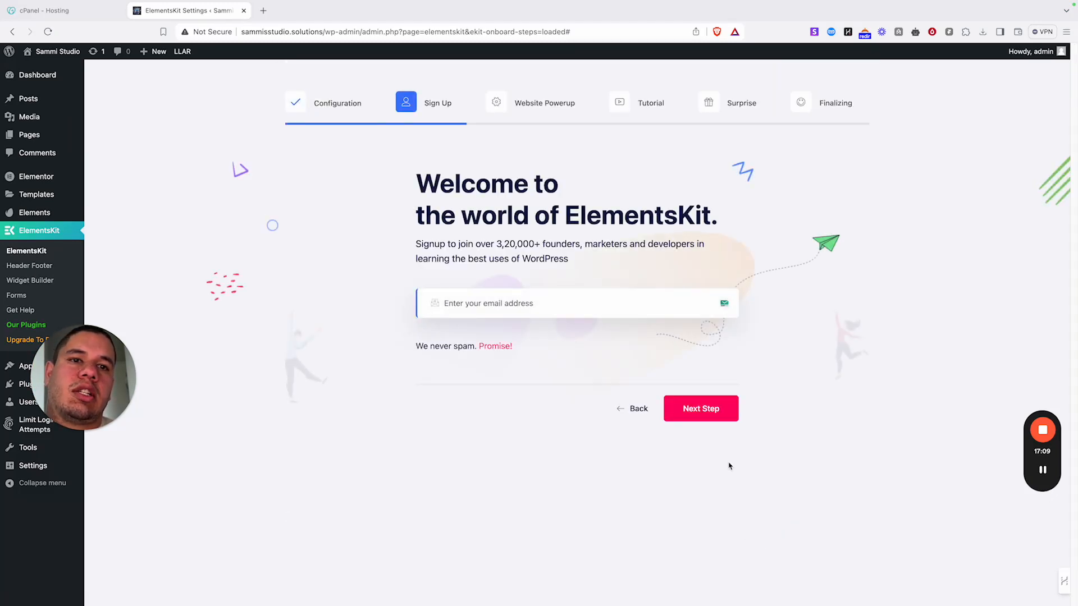
- Skip the sign-up, Website Powerup and tutorial steps, then save the ElementsKit setup
click(702, 413)
click(774, 549)
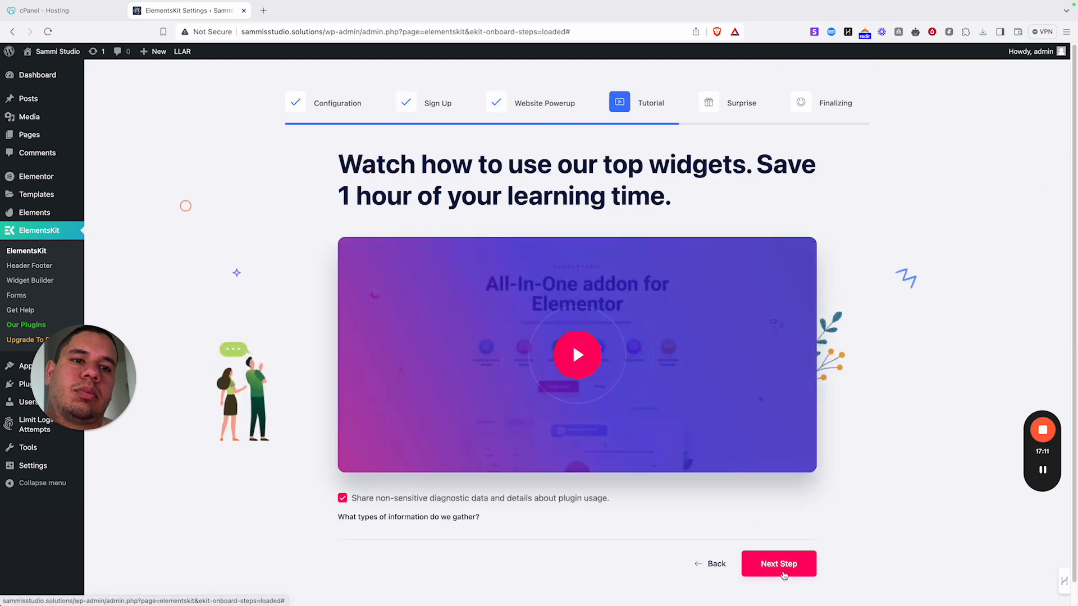
click(780, 565)
click(784, 513)
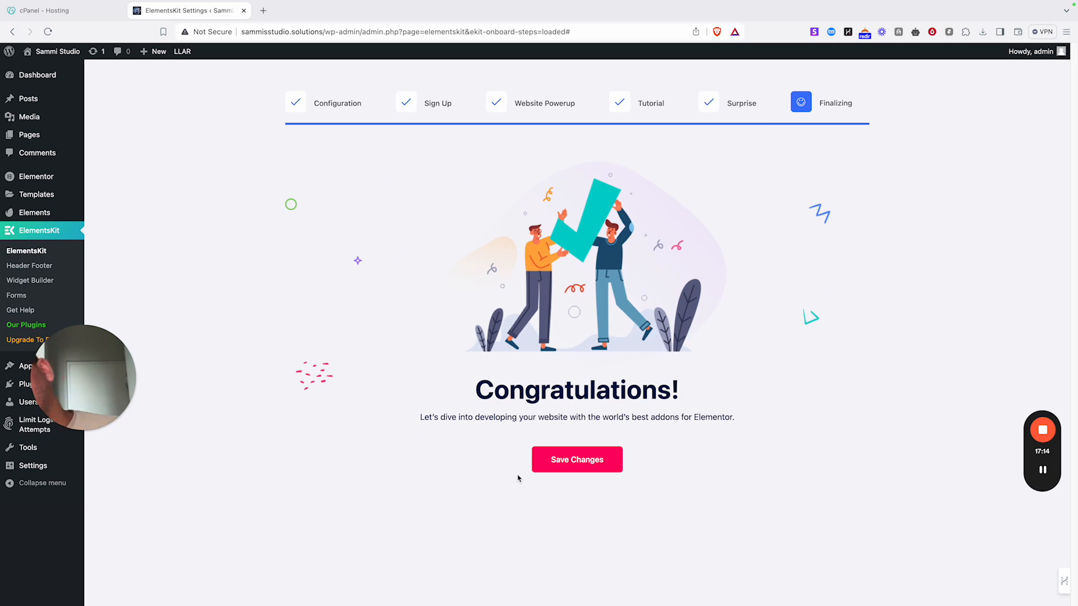
click(552, 469)
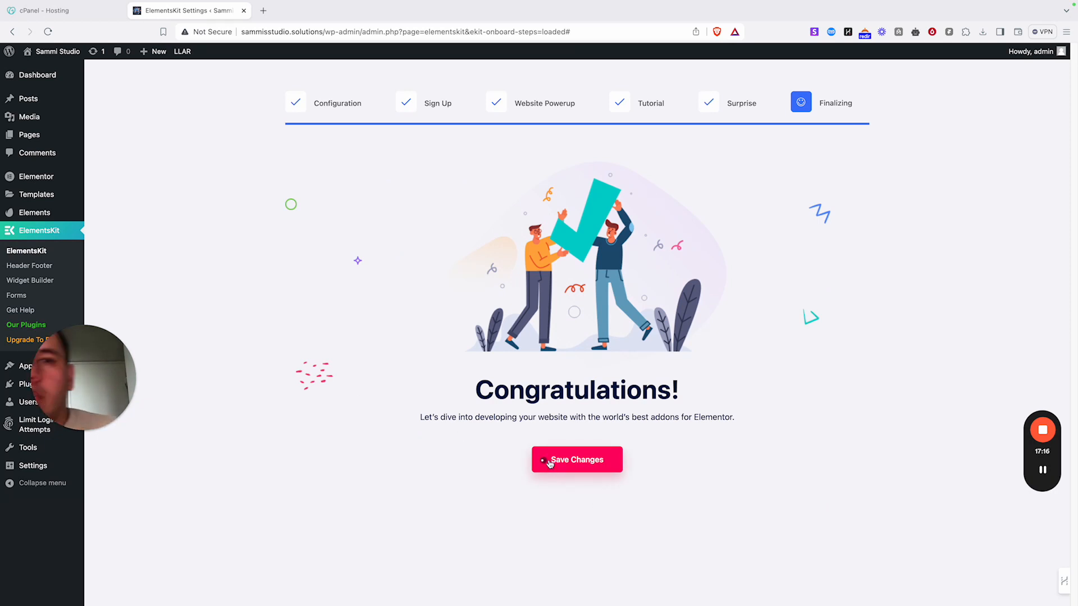
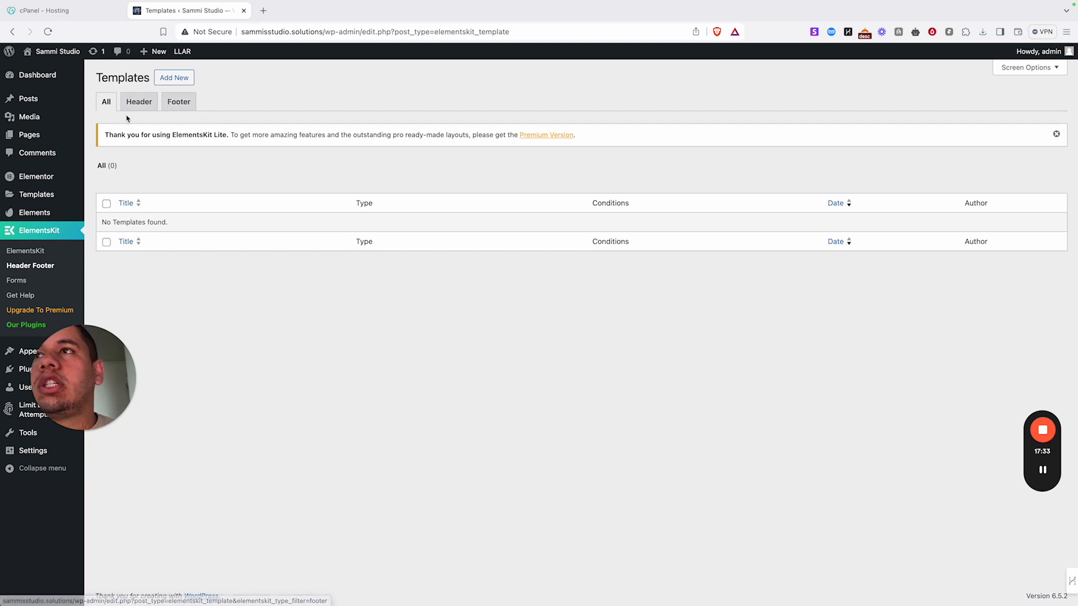
- Add a Header-type template titled Header, switch Activate on, and open it in Elementor
click(174, 77)
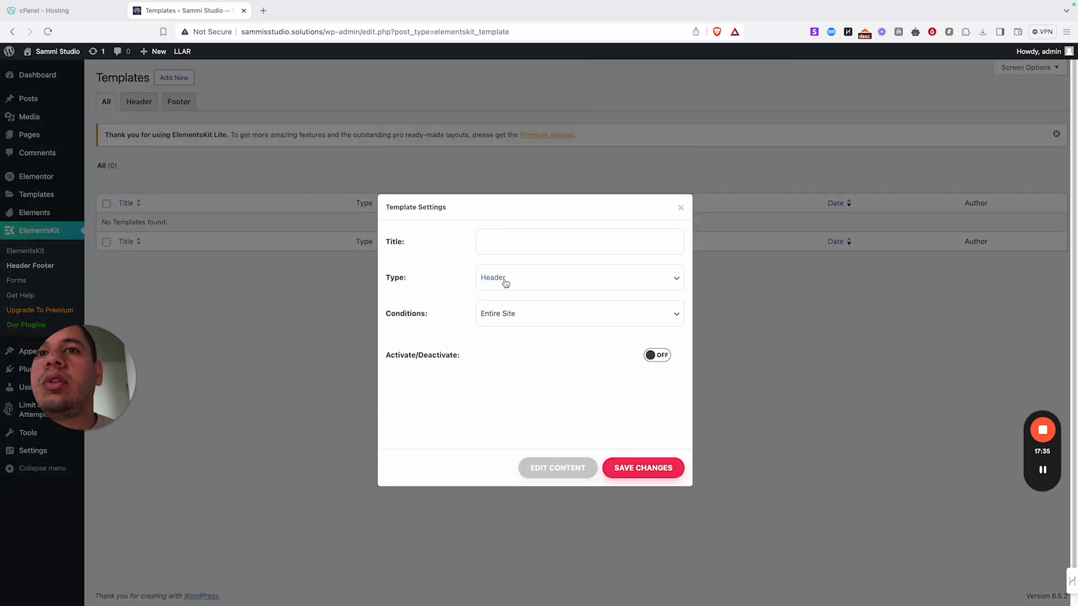
click(506, 284)
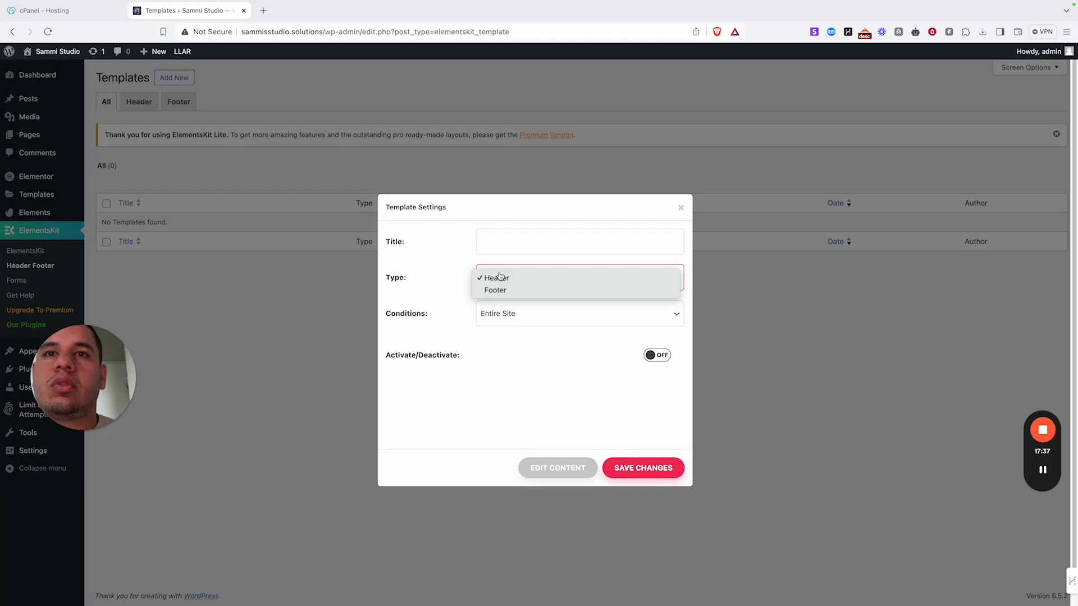
click(496, 277)
click(503, 245)
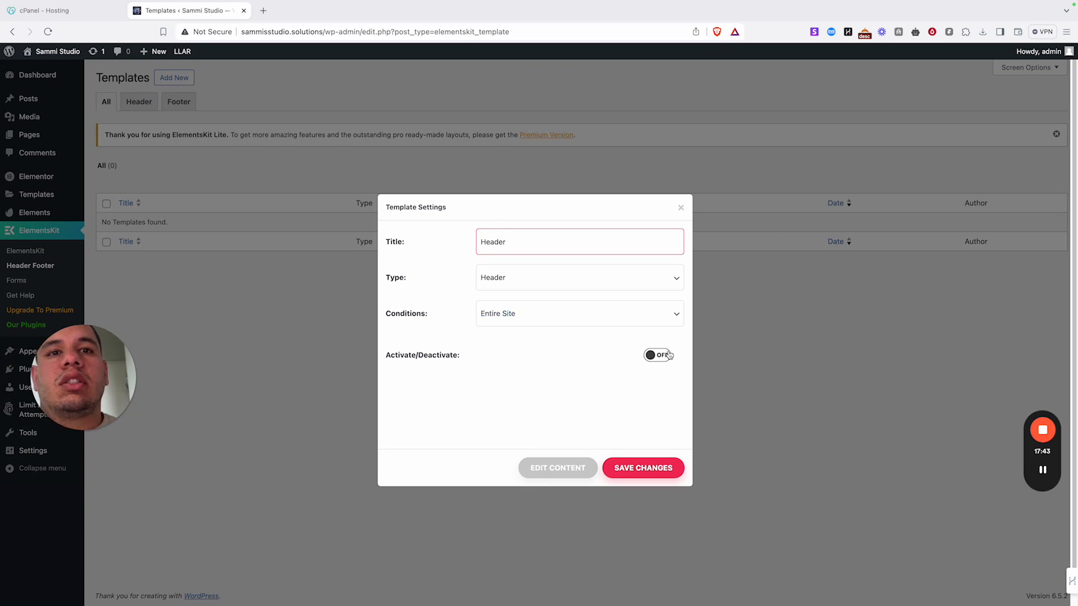
click(668, 355)
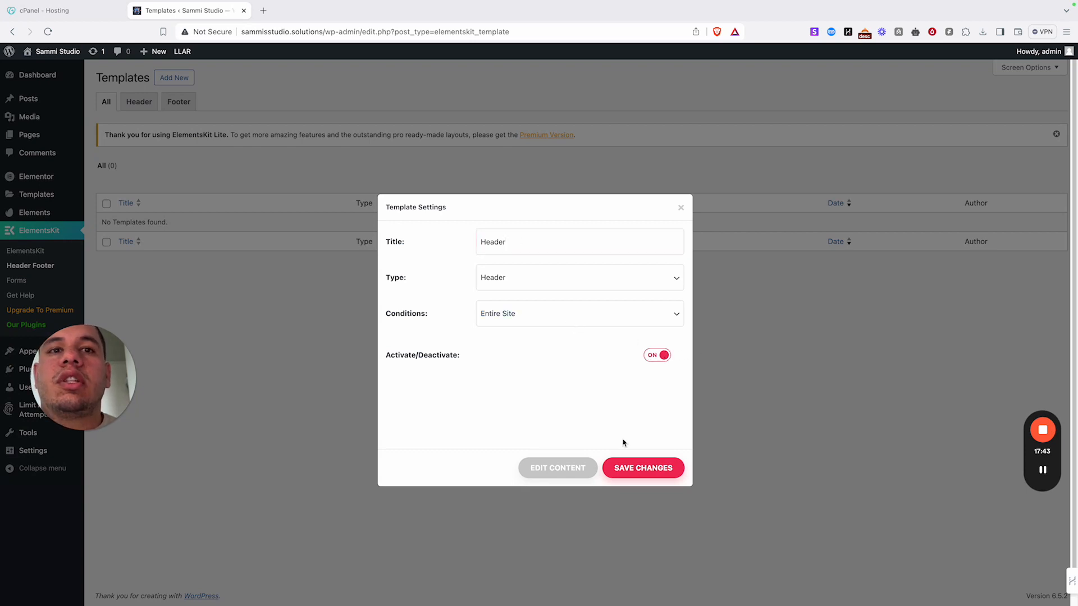
click(534, 471)
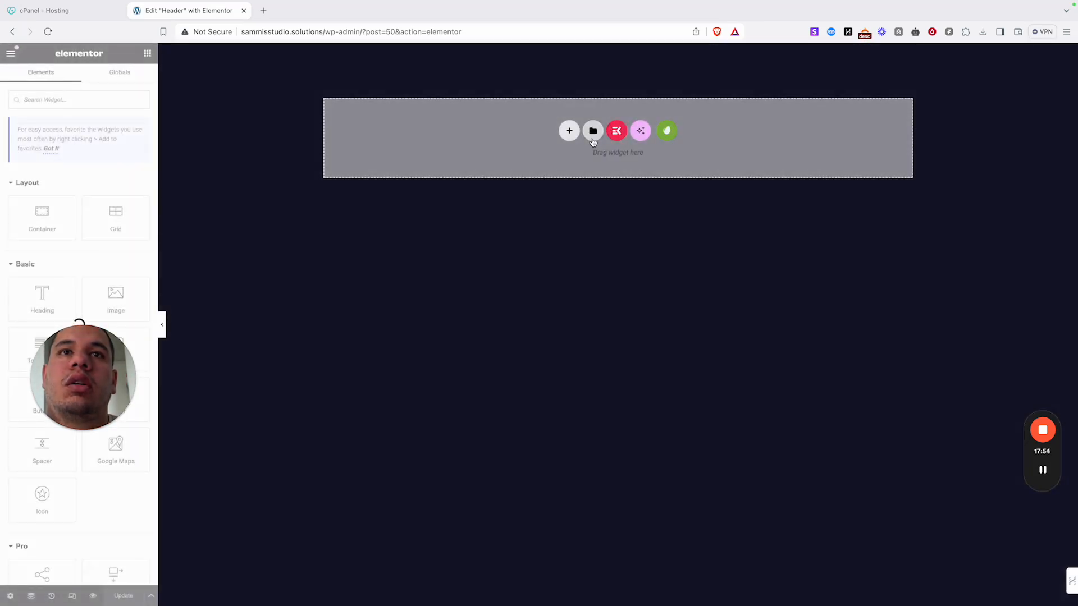
- Insert the saved Header design from My Templates and apply its settings
click(593, 131)
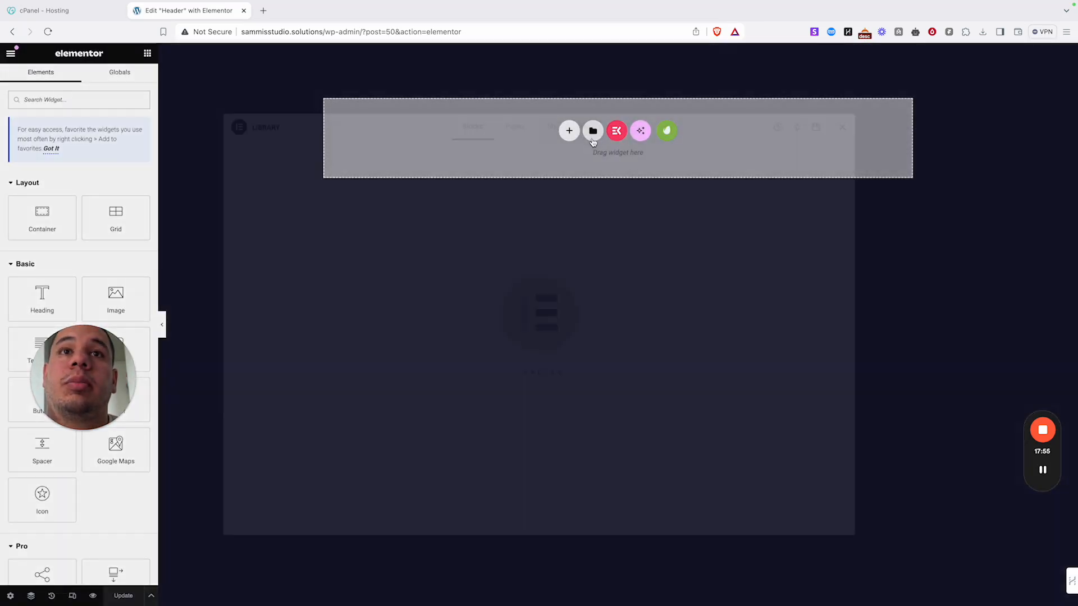
click(569, 127)
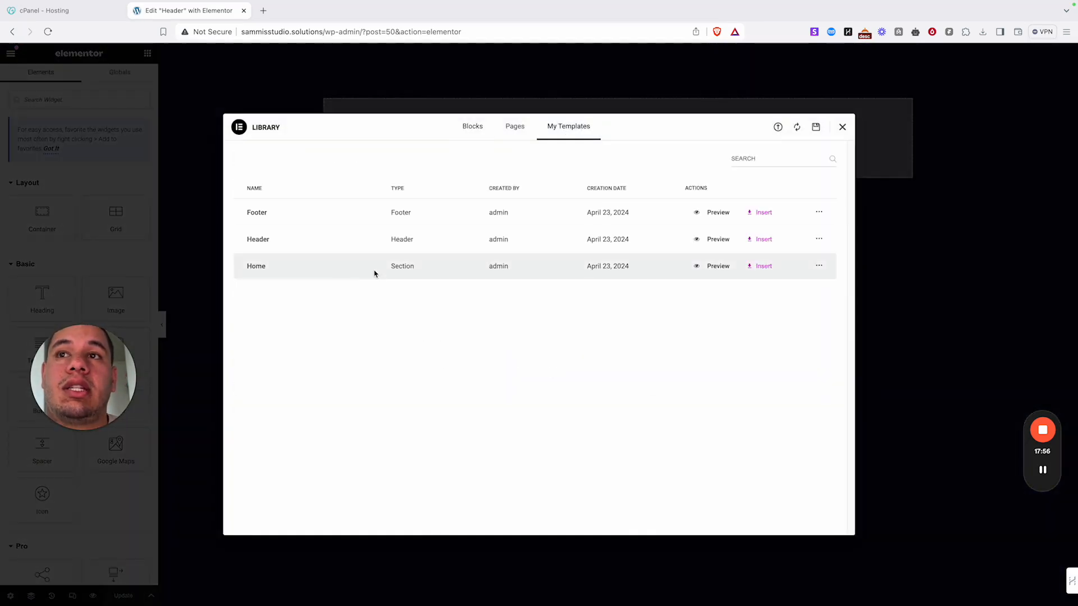
click(761, 239)
click(621, 351)
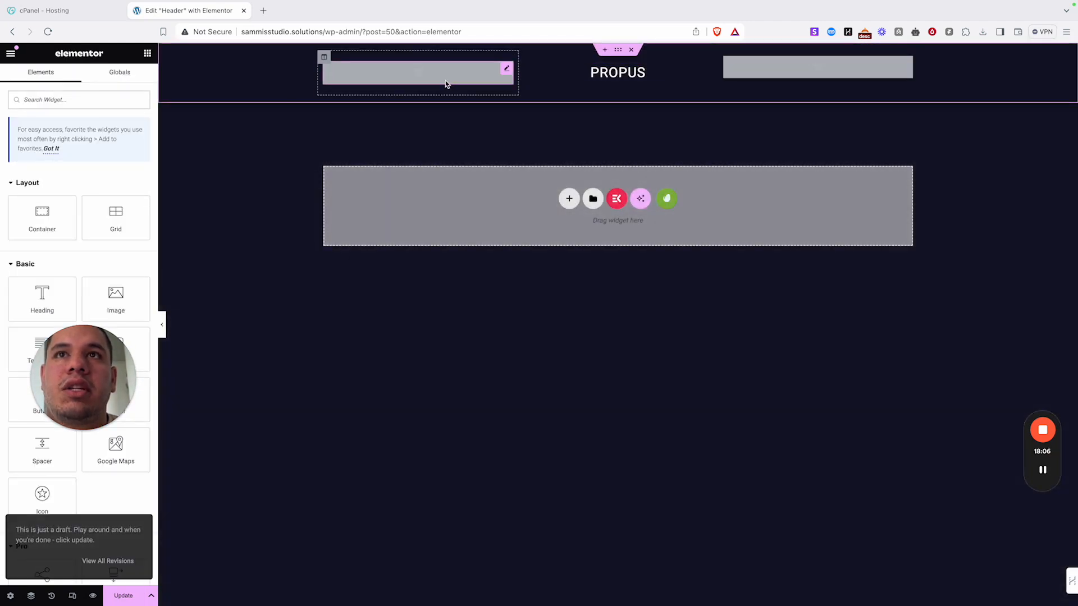
- Update the header template and exit Elementor to the dashboard
click(425, 85)
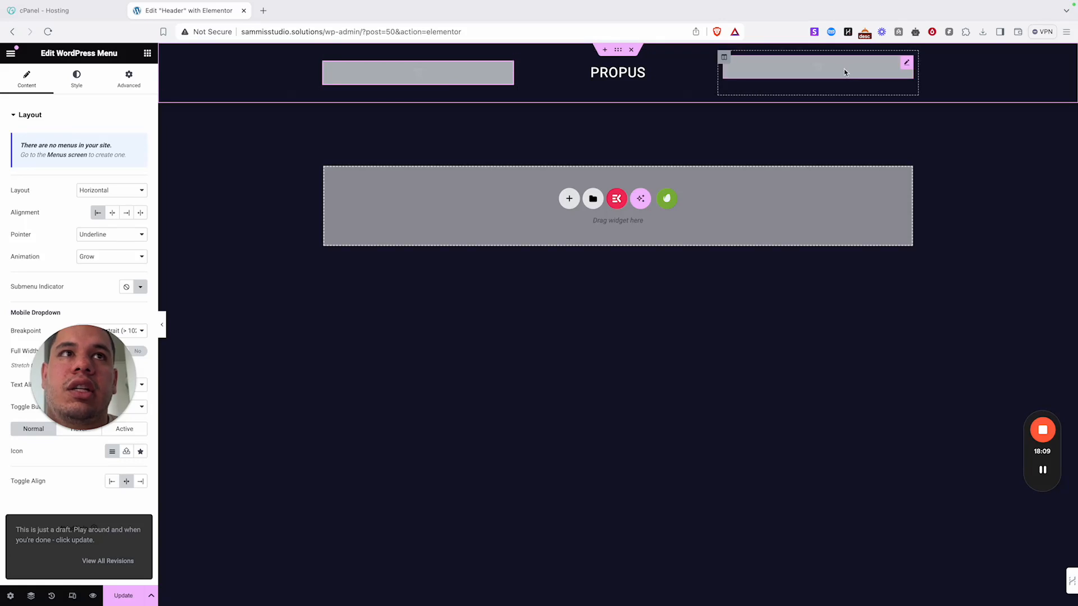
click(128, 594)
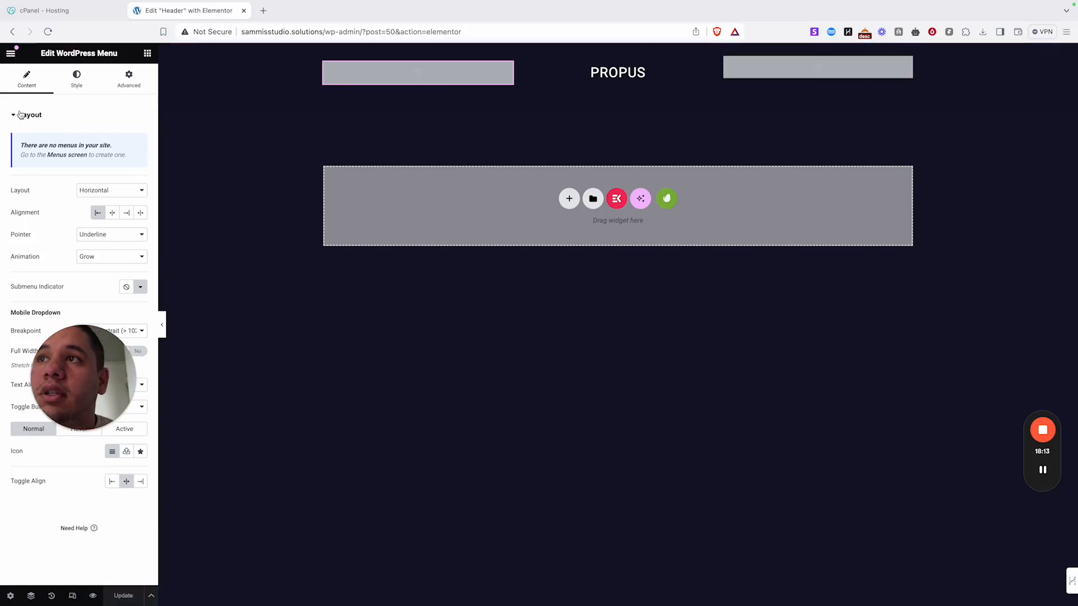
click(12, 56)
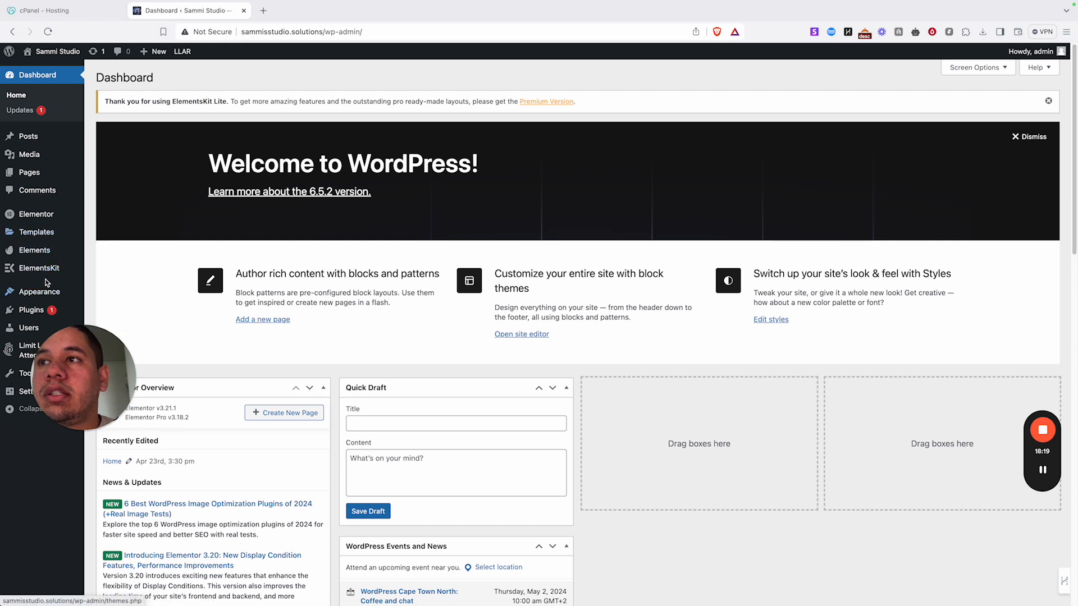
- Under the Footer tab, add a Footer-type template titled footer, activate it, and open it in Elementor
mouse_move(56, 269)
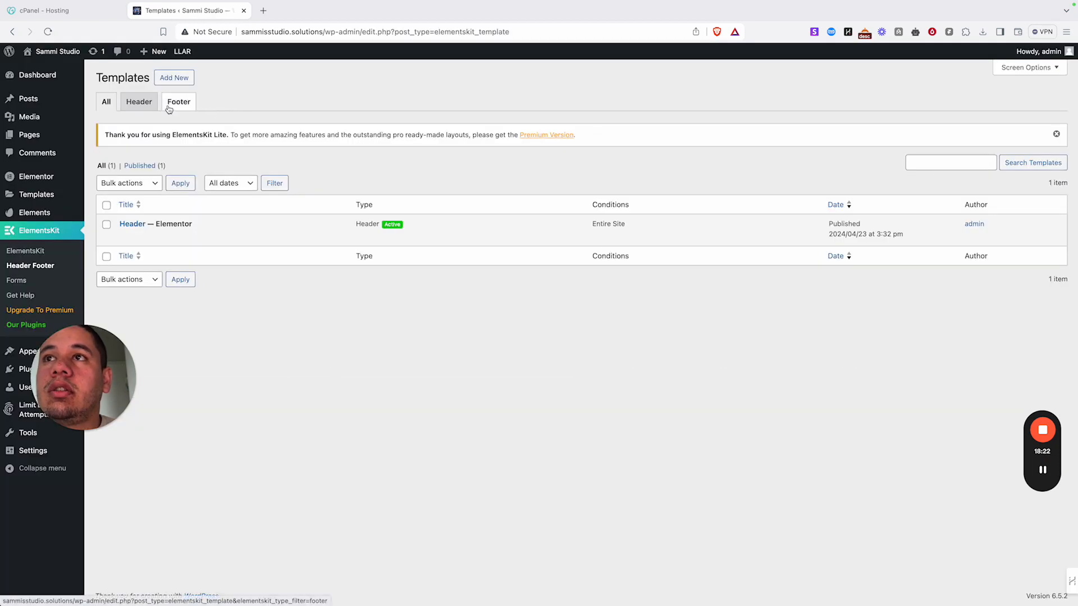
click(179, 102)
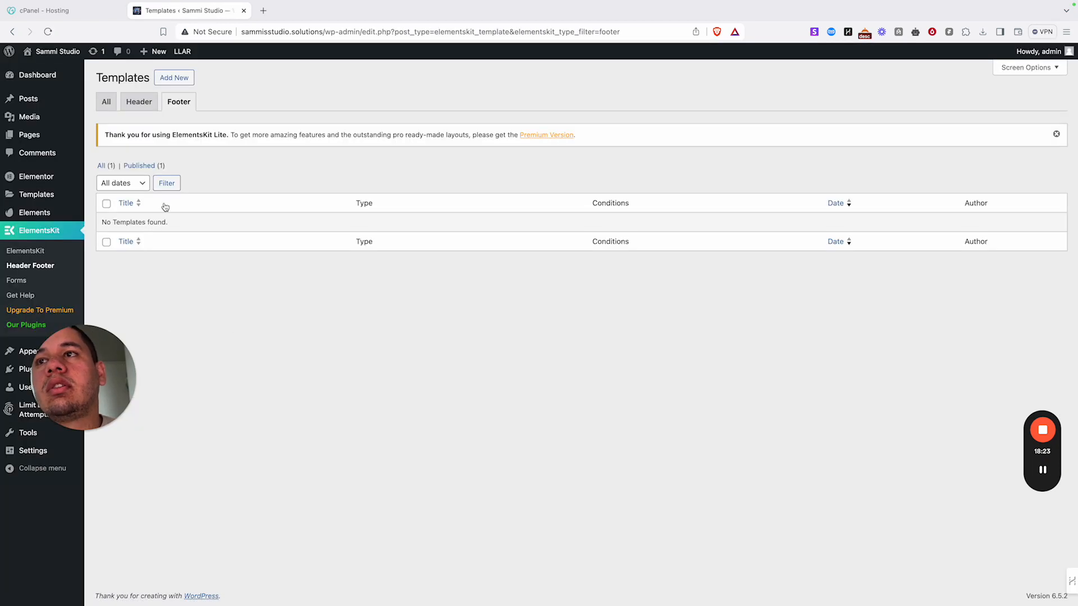
click(175, 78)
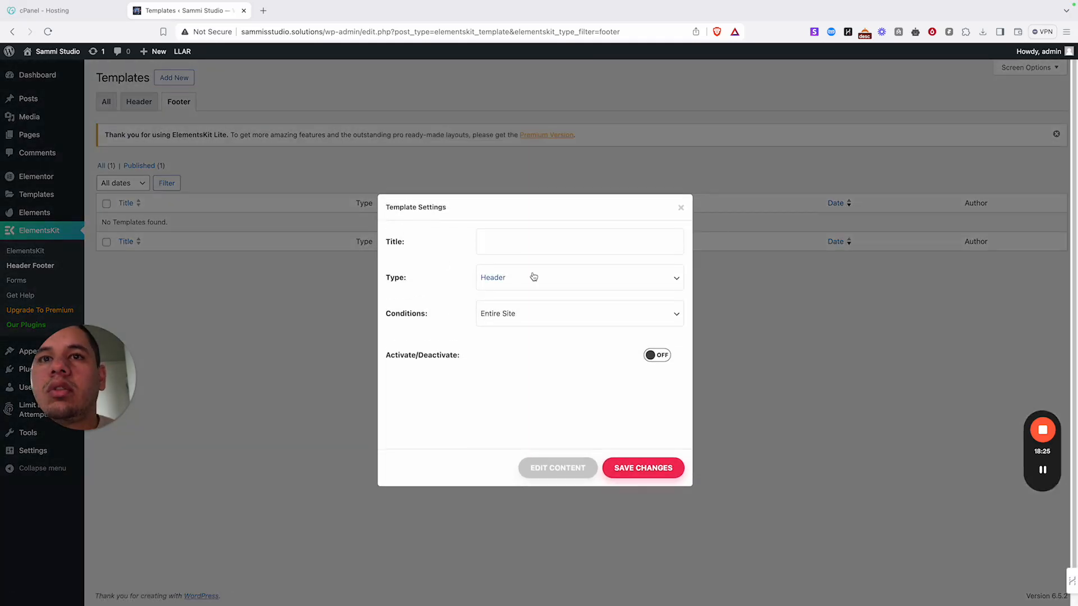
click(533, 277)
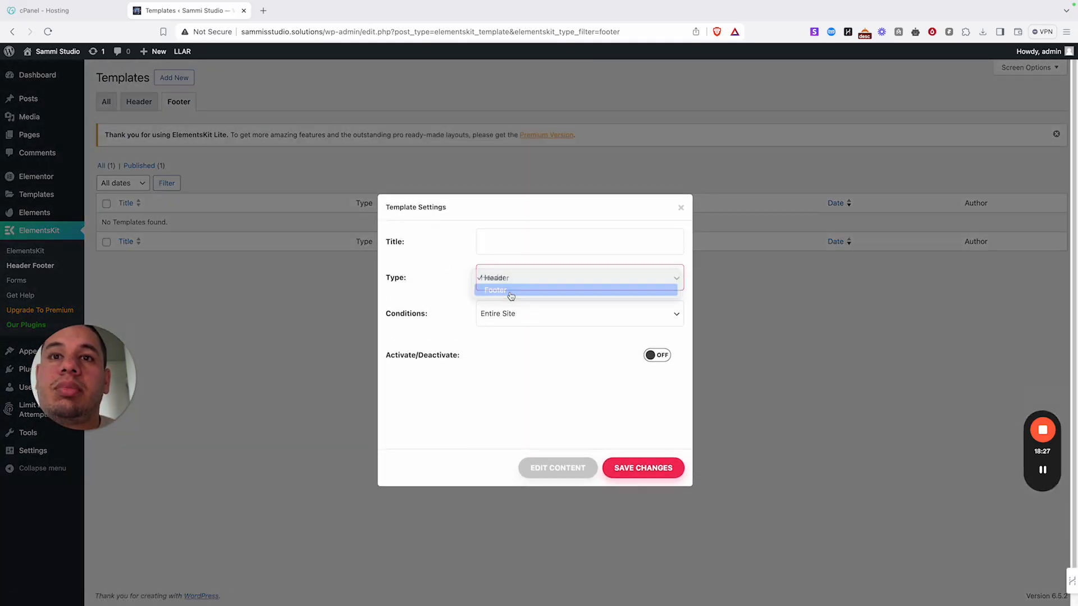
click(511, 292)
click(509, 239)
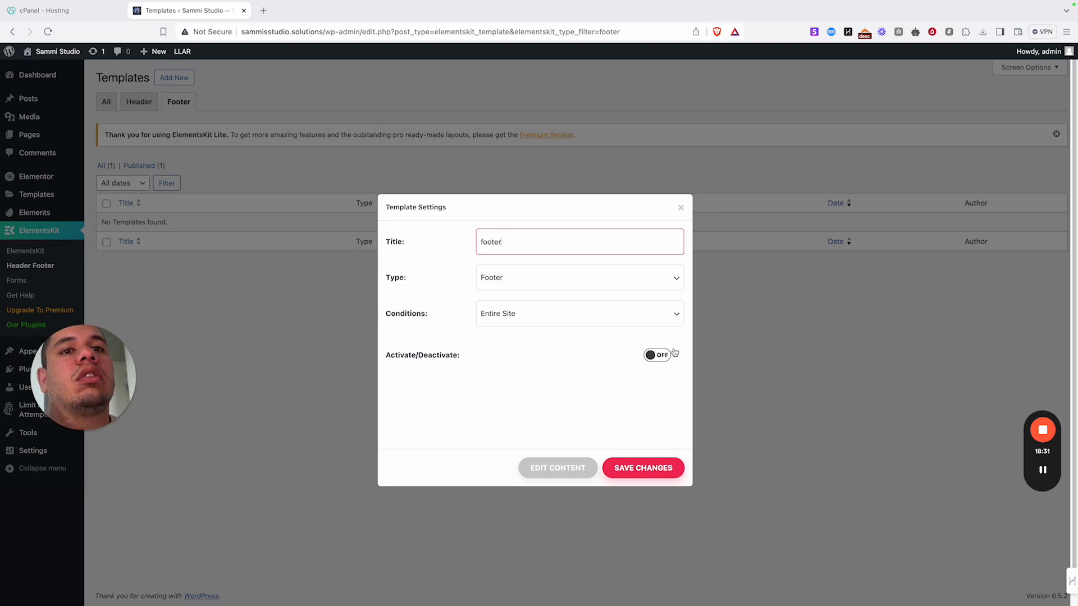
click(658, 356)
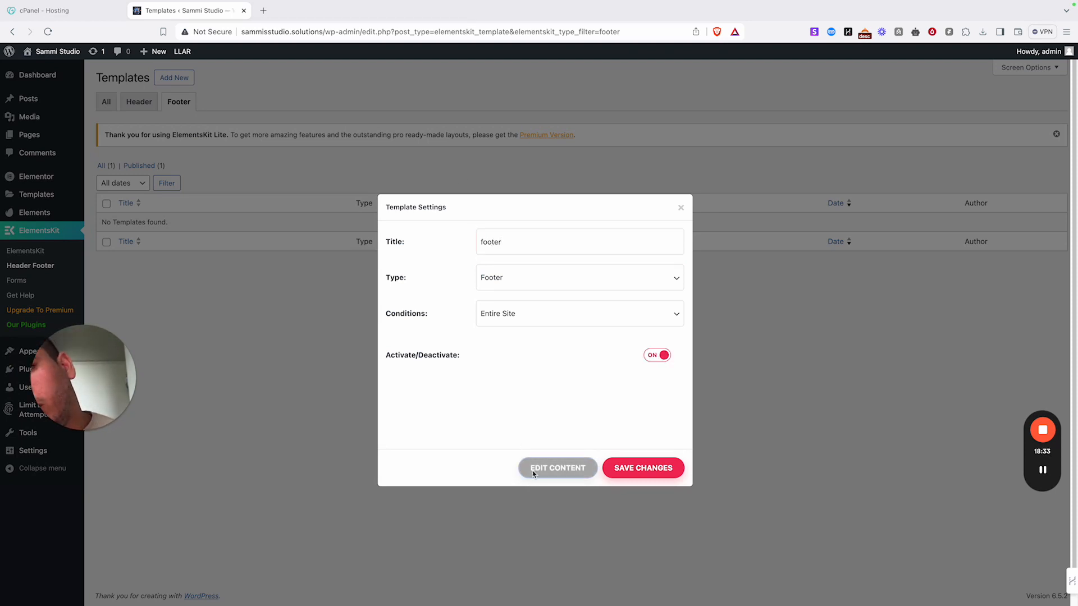
click(535, 471)
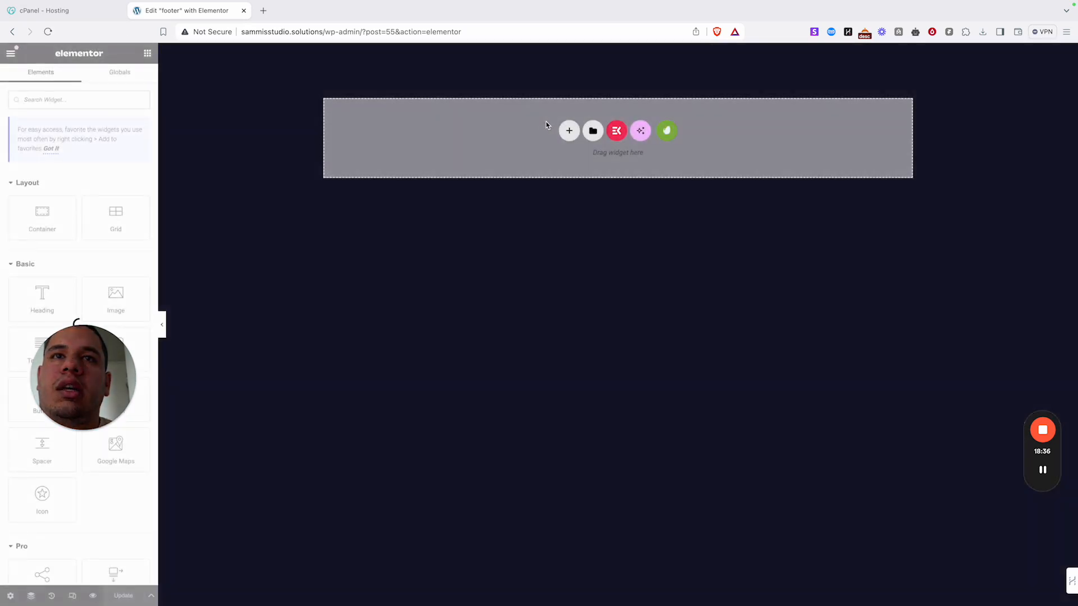
- Insert the saved Footer design from My Templates and apply its settings
click(593, 130)
click(569, 130)
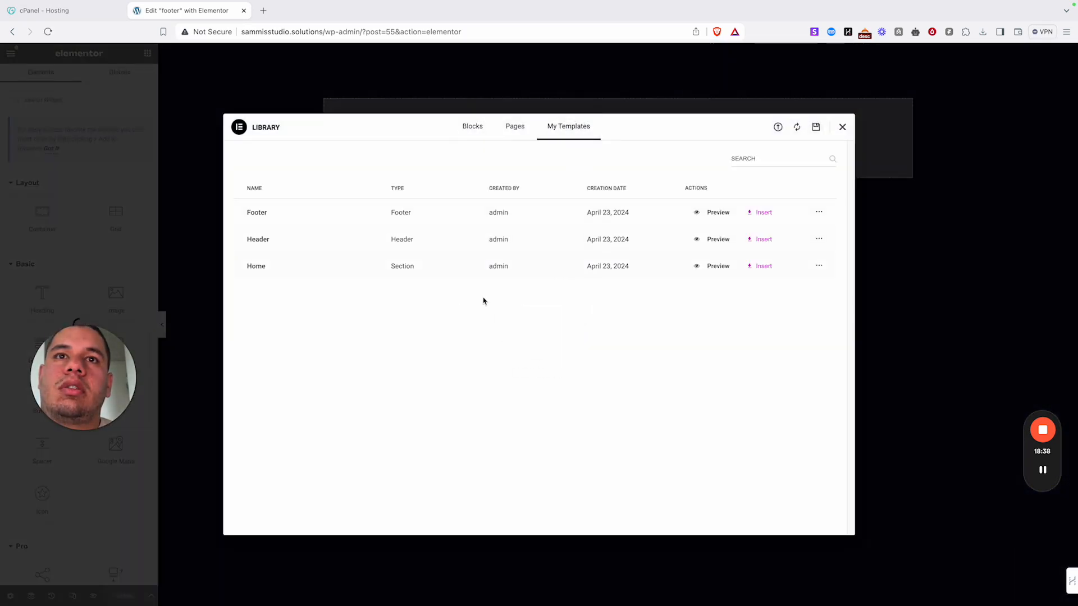
click(763, 212)
click(620, 349)
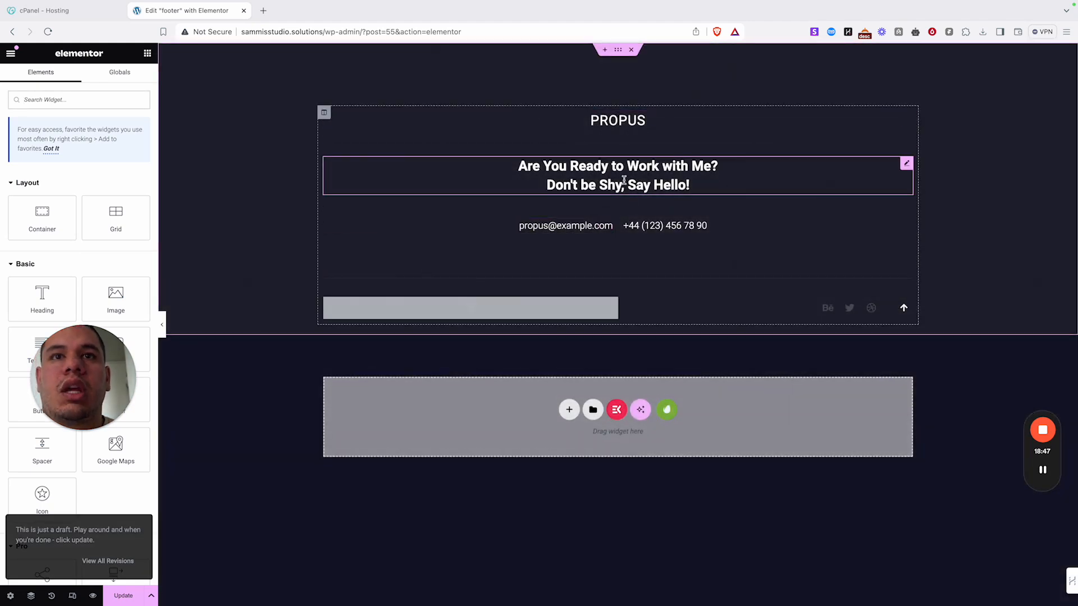
- Replace the sample phone number in the footer's contact heading with a new number
click(623, 188)
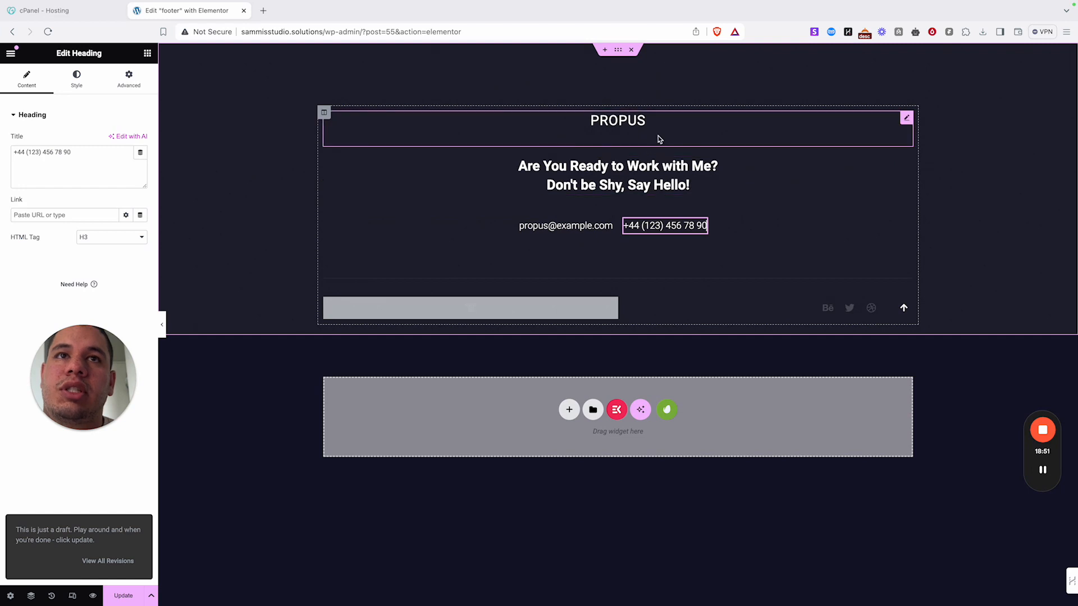
click(634, 123)
click(629, 187)
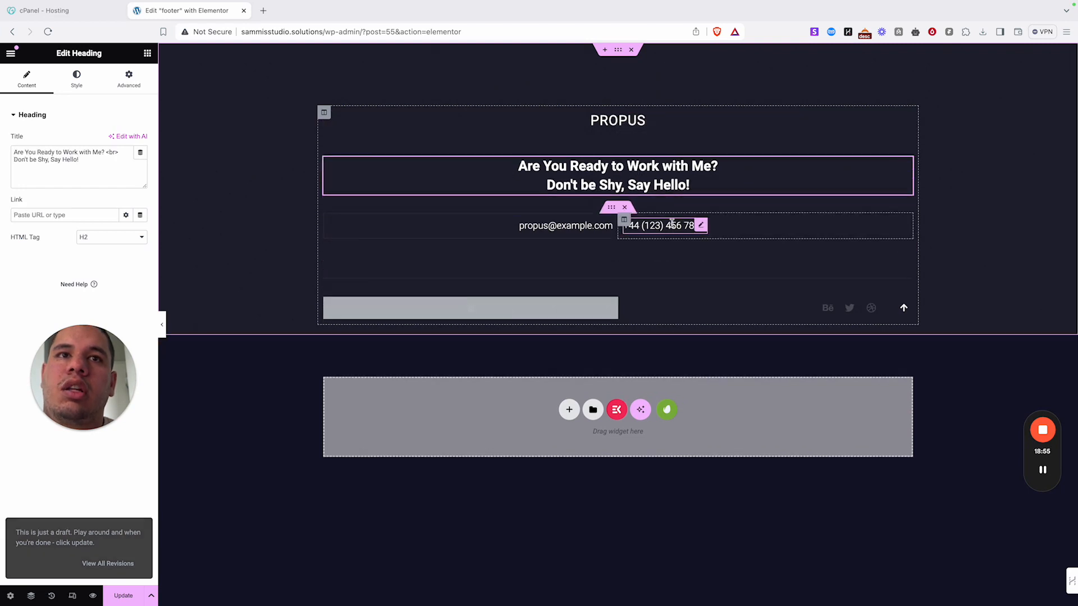
click(628, 224)
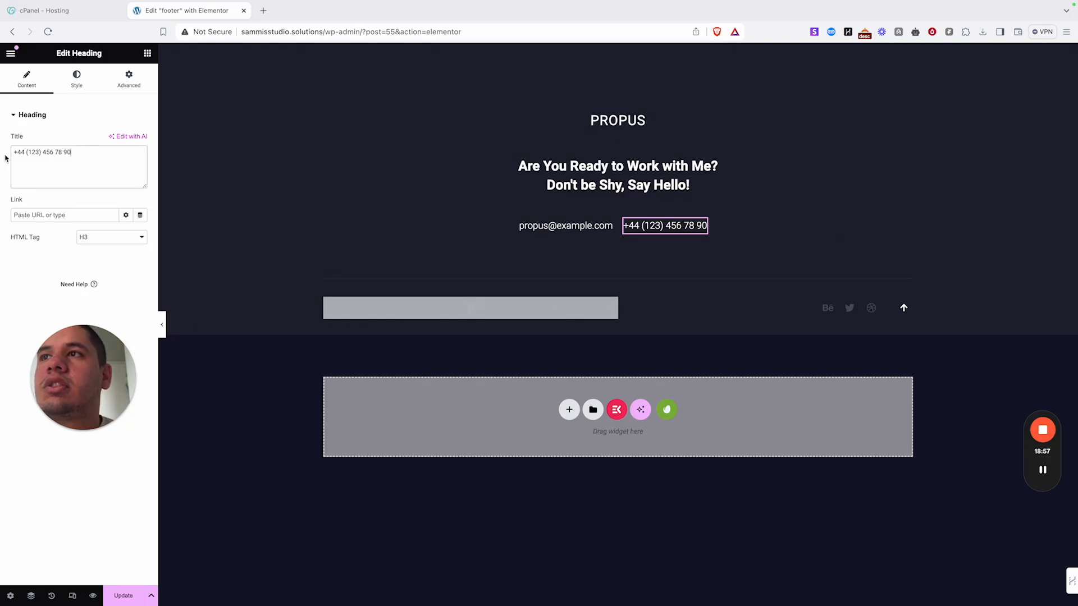
drag(78, 152, 17, 152)
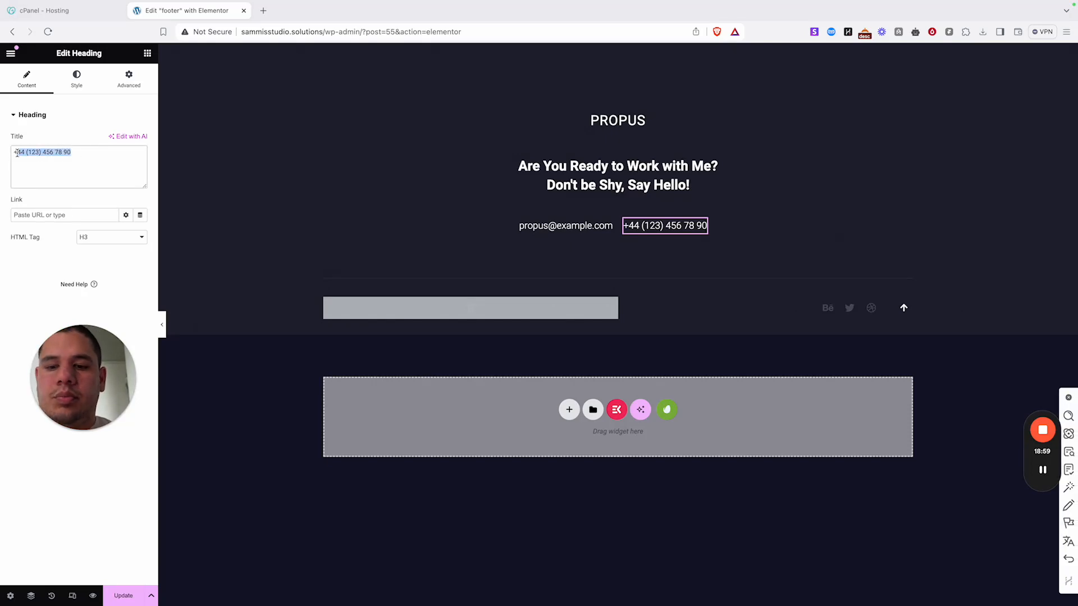
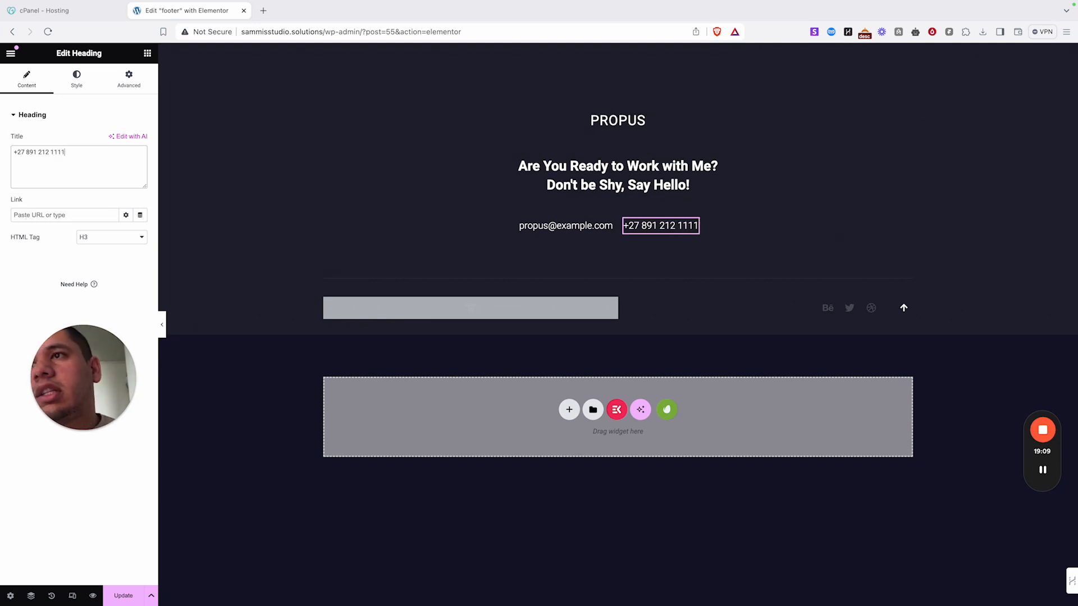
- Update the footer template and exit Elementor
click(582, 229)
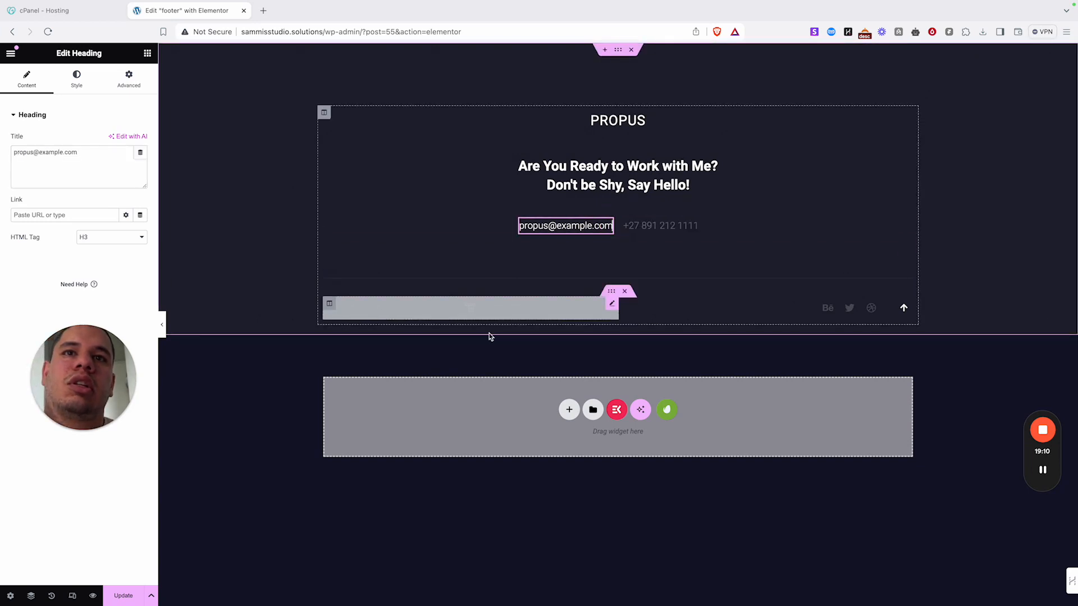
click(669, 234)
click(129, 600)
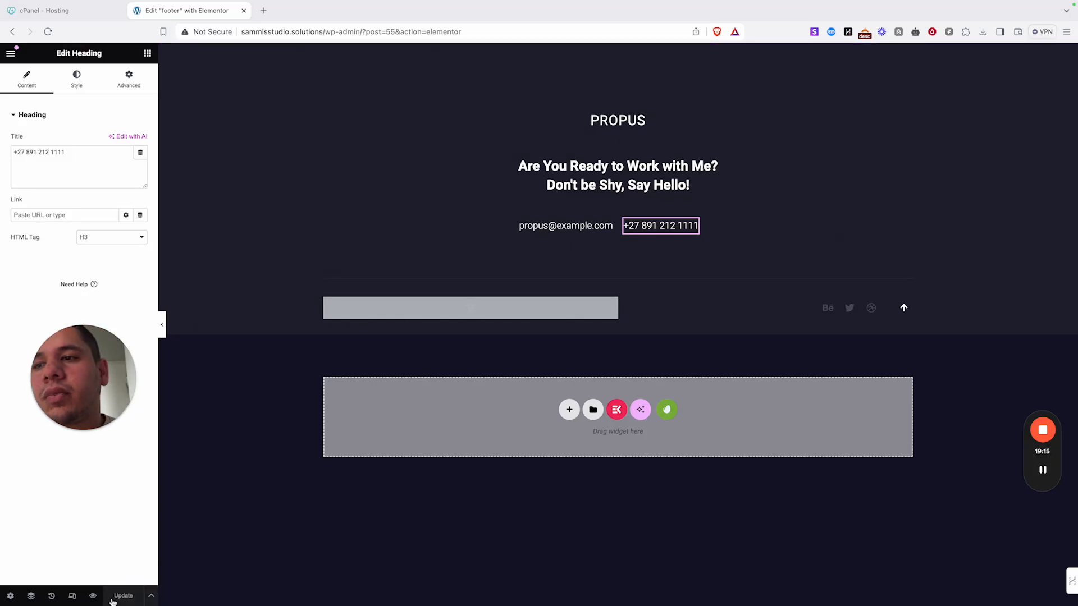
click(10, 52)
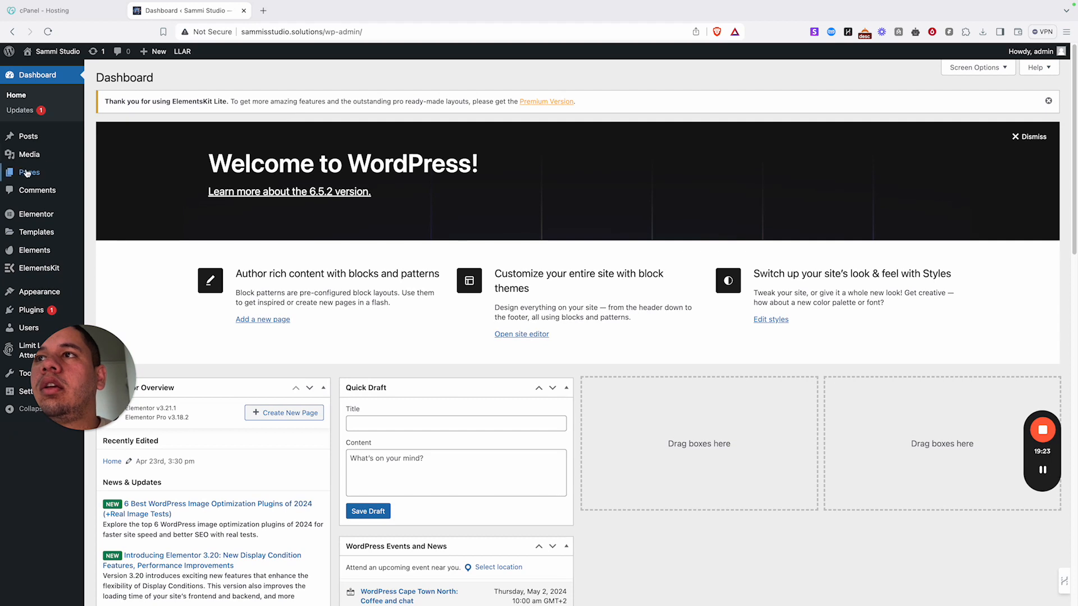
- From Appearance > Themes, install Astra from the new themes browser and activate it
mouse_move(37, 301)
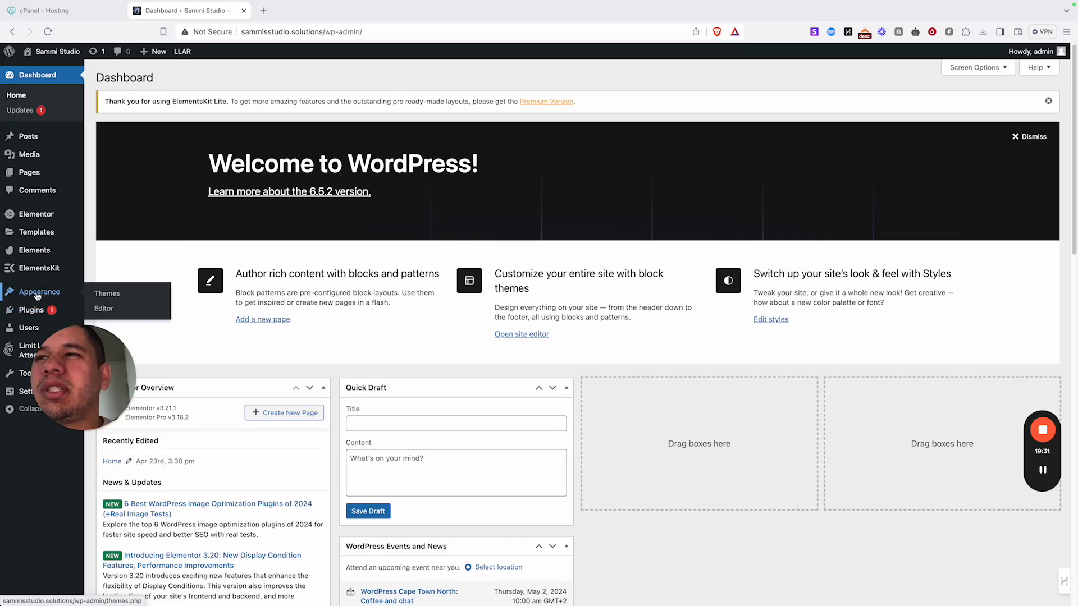
click(114, 293)
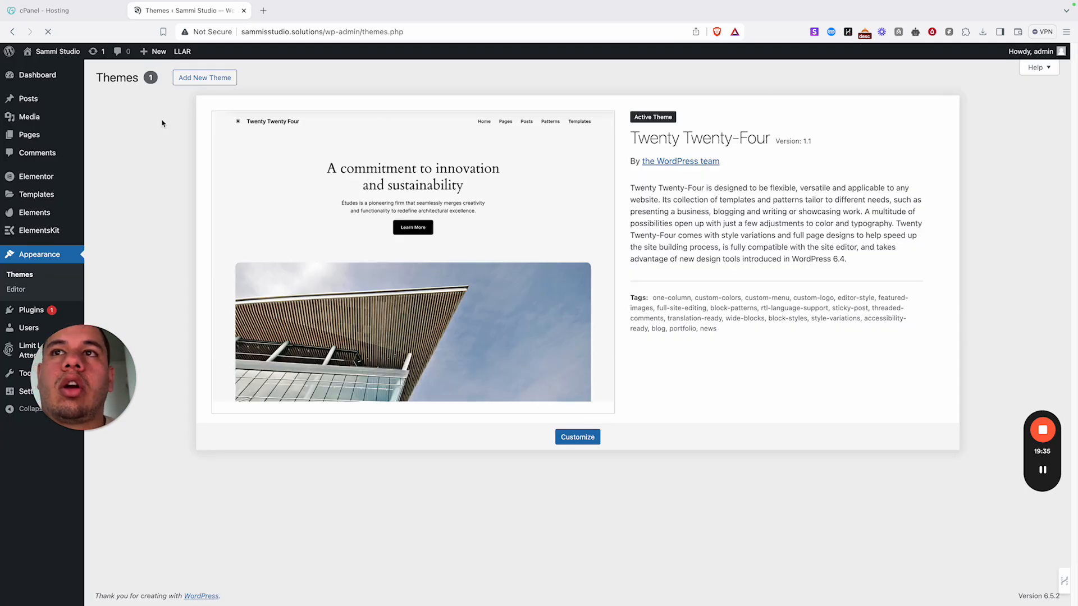
click(223, 83)
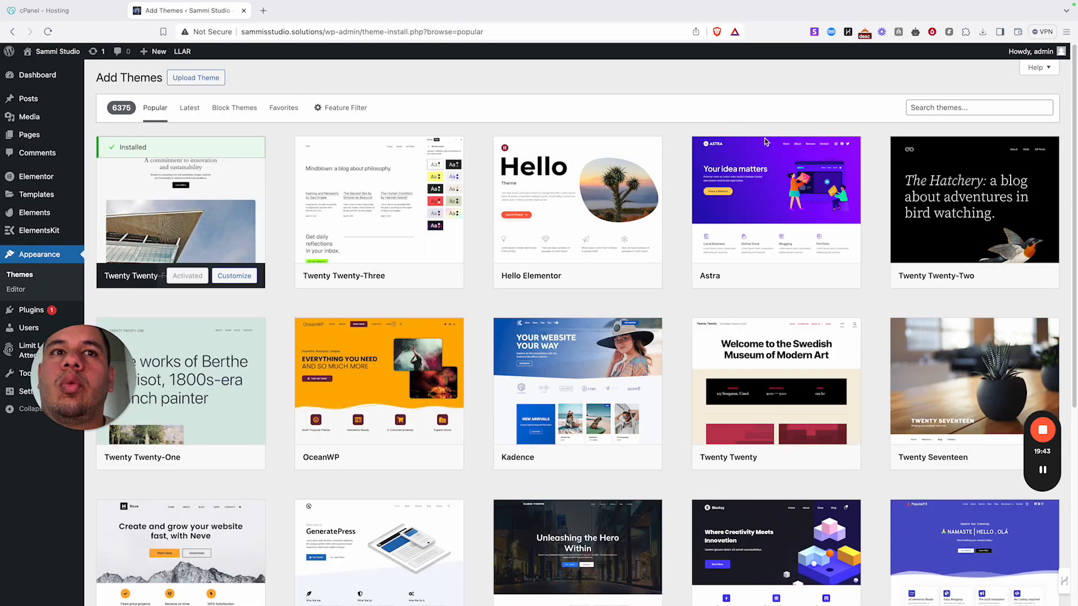
mouse_move(758, 237)
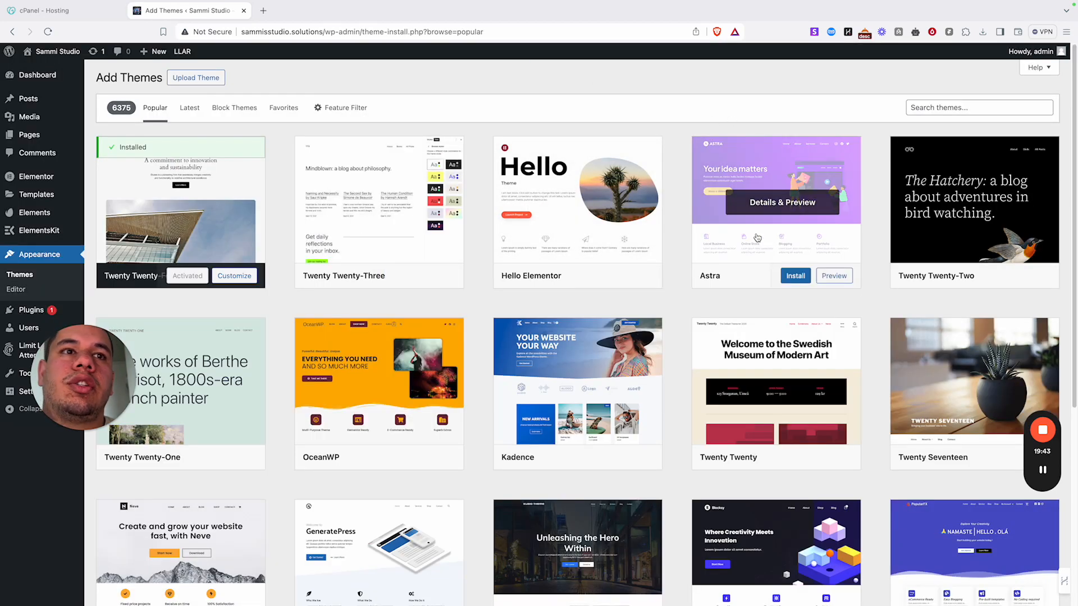
click(795, 276)
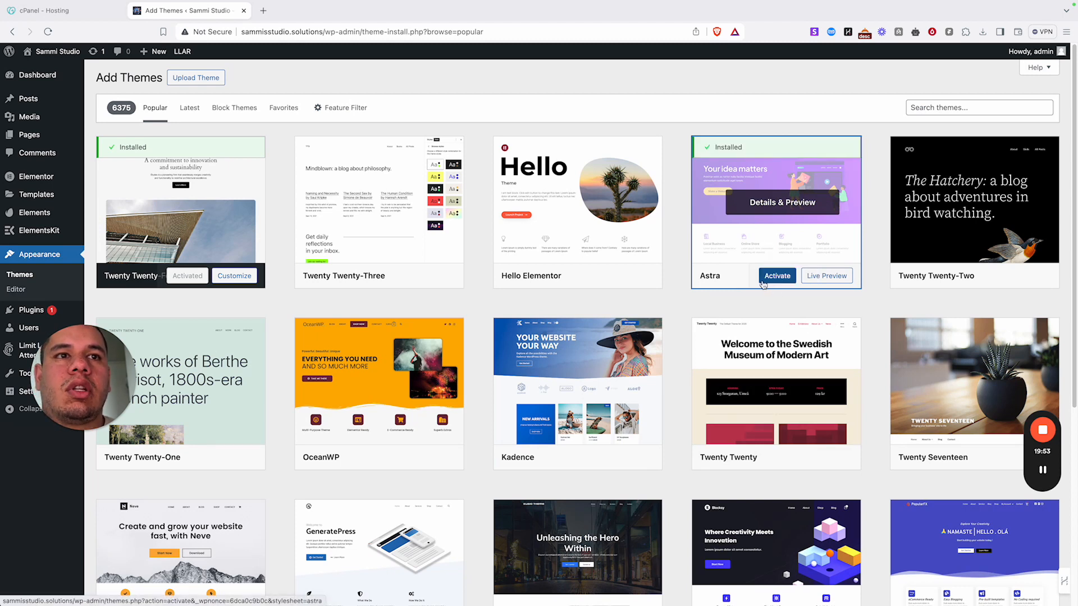
click(766, 279)
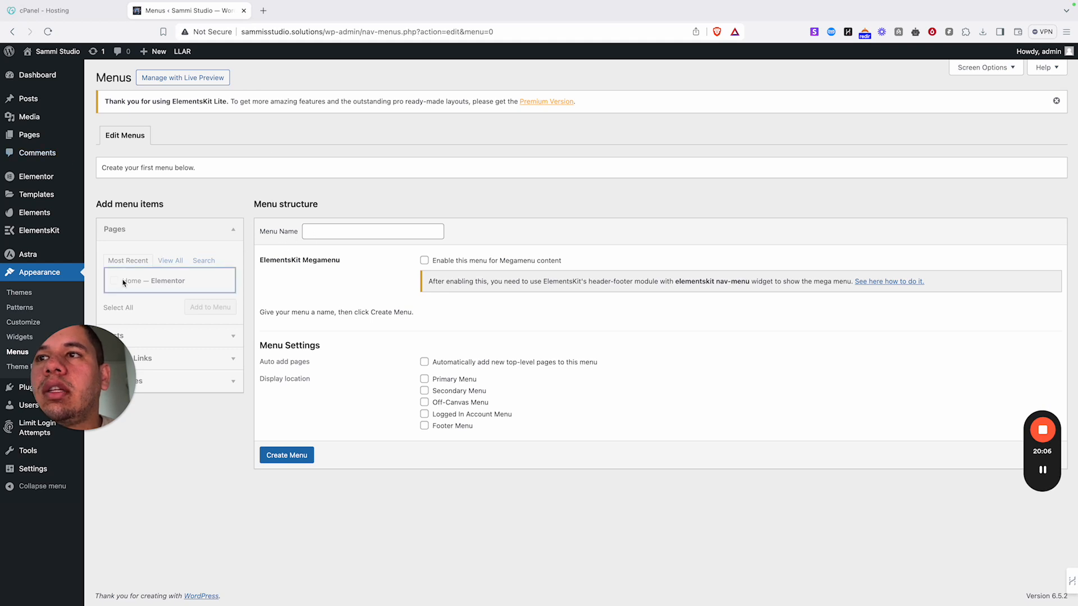
- Create a menu named Main Menu and add the Home page to it
click(351, 231)
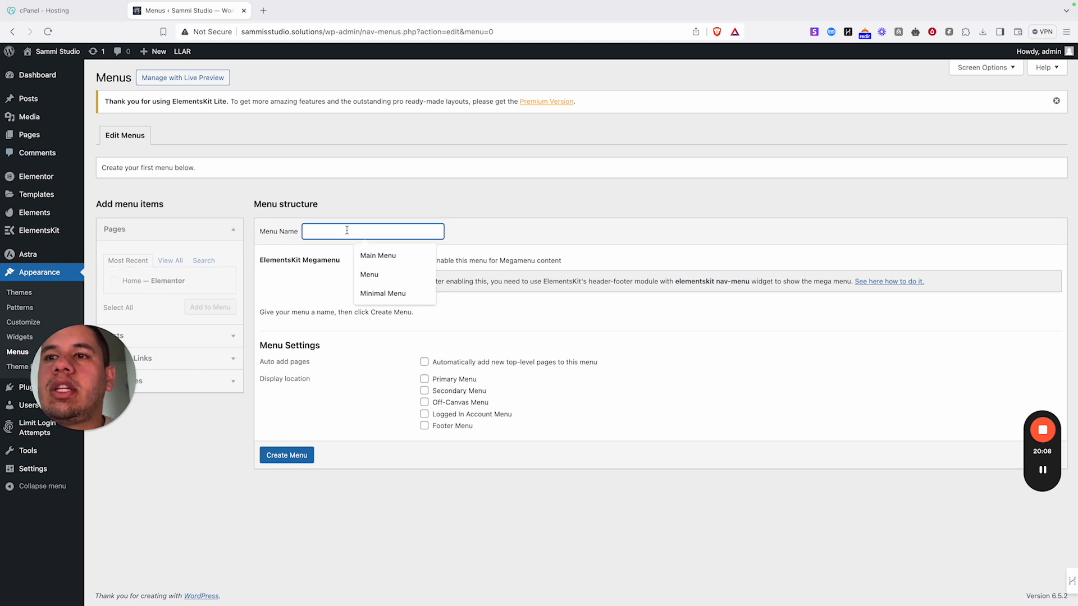
text(ew)
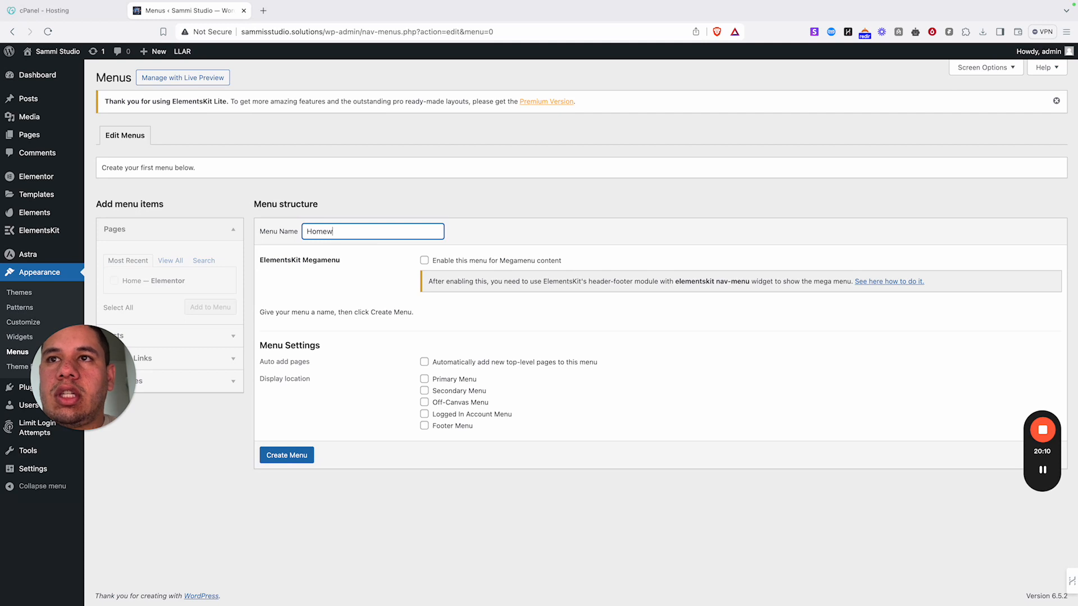
key(BackSpace)
key(BackSpace)
key(BackSpace)
key(BackSpace)
text(Main Menu)
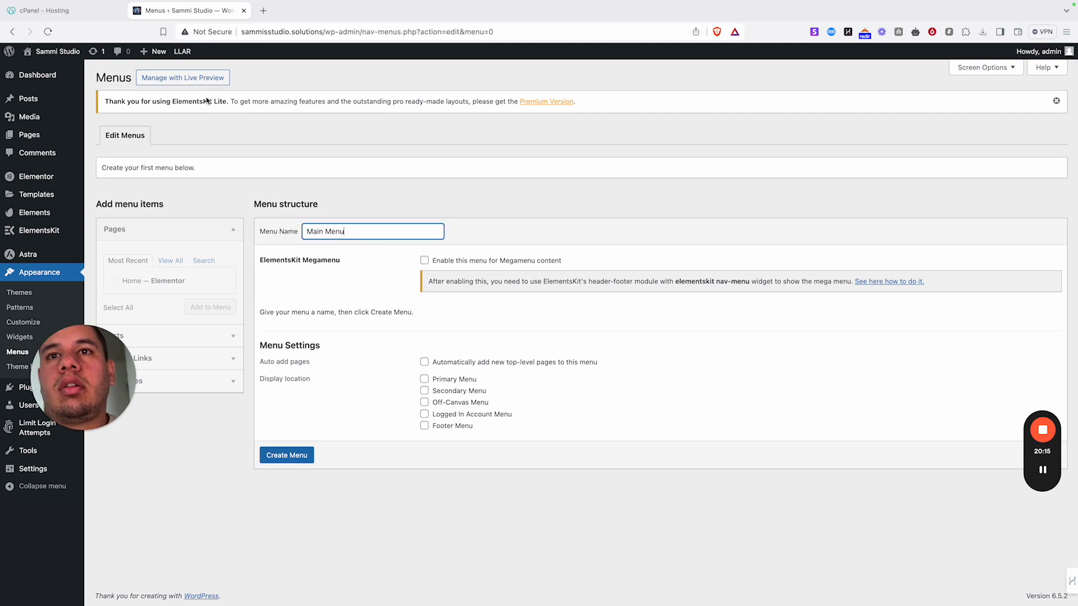
click(439, 308)
click(285, 456)
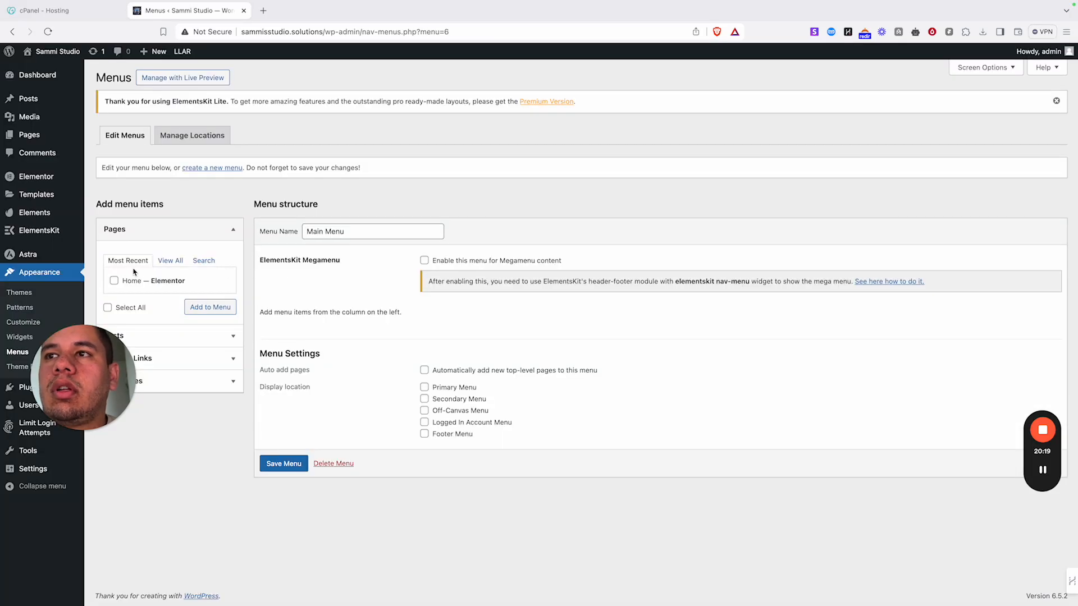
click(114, 281)
click(218, 308)
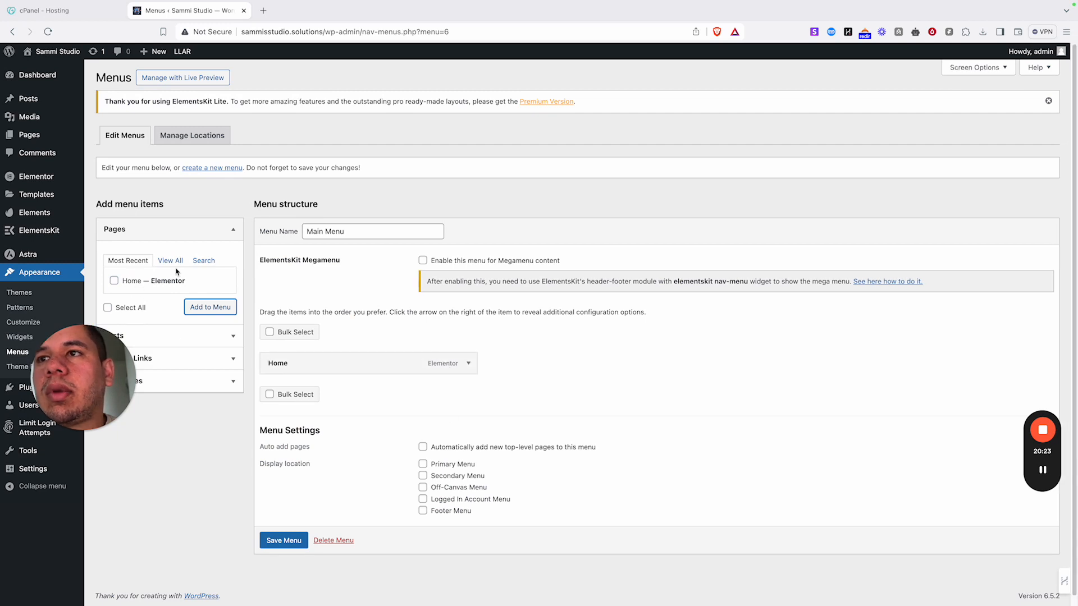
- Add a custom link '#' labelled About Me and save Main Menu
click(142, 339)
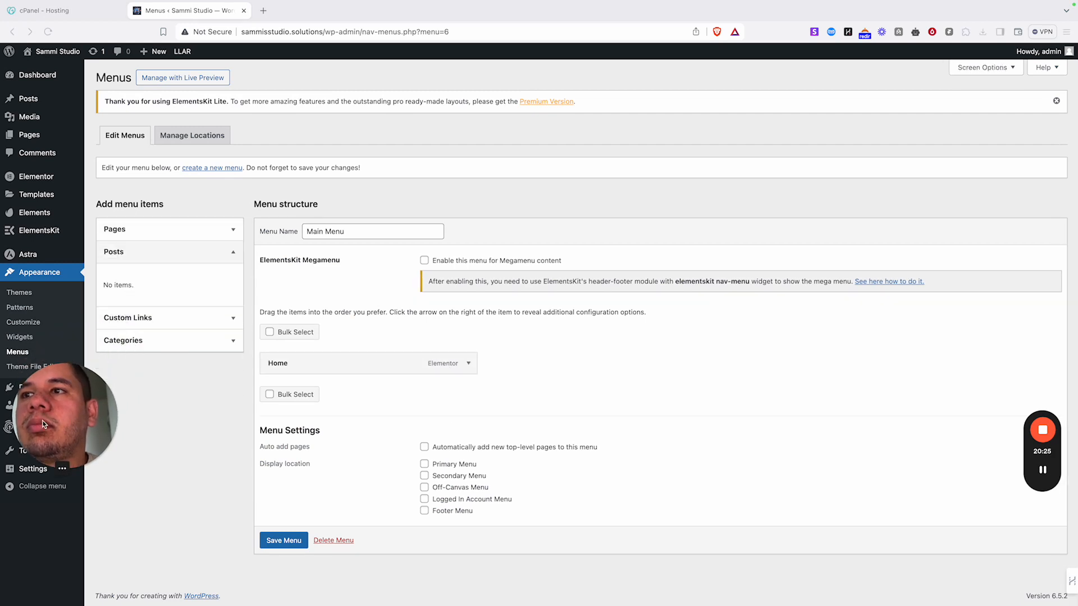
click(145, 325)
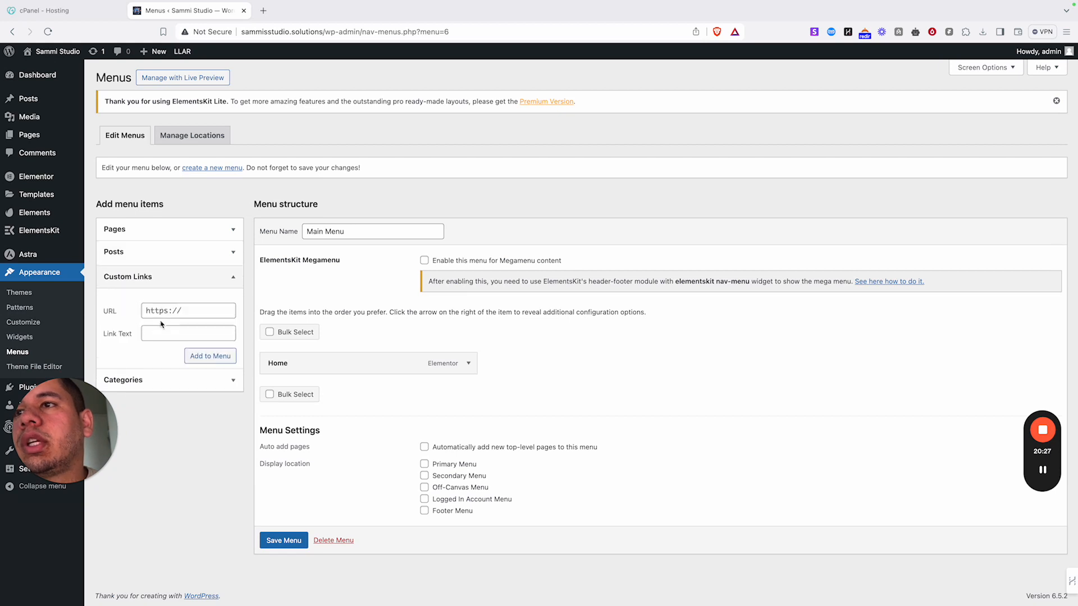
click(199, 315)
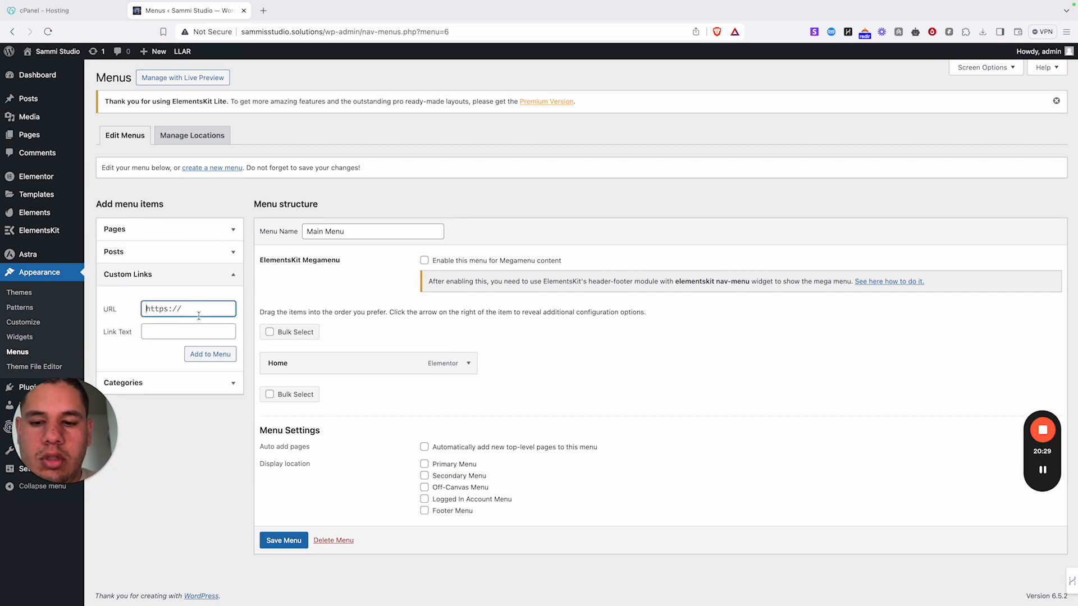
key(ctrl+a)
text(#)
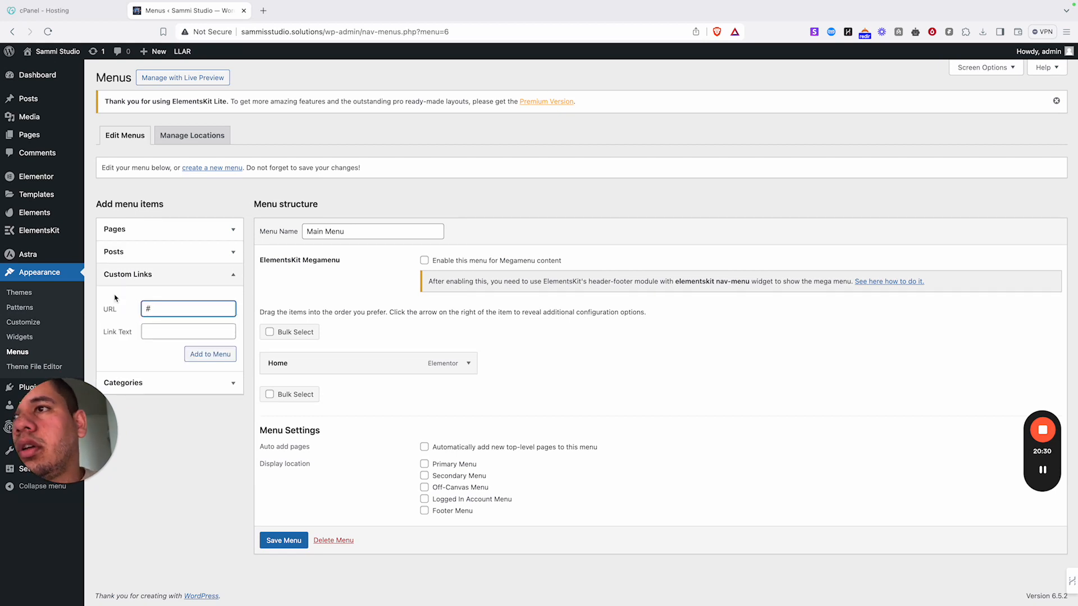
click(172, 331)
text(Abo)
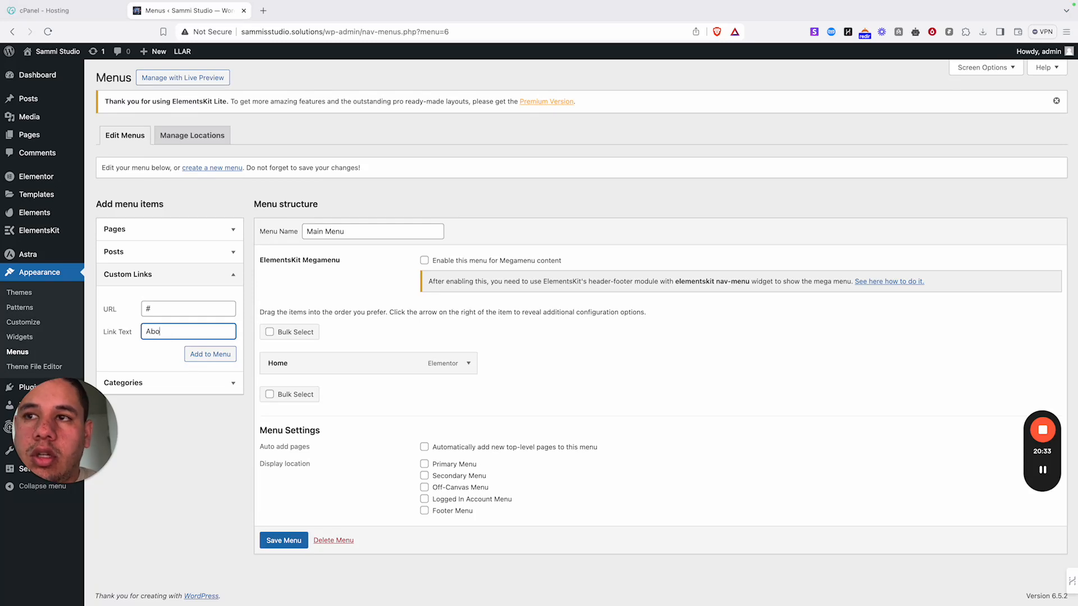
text(ut Me)
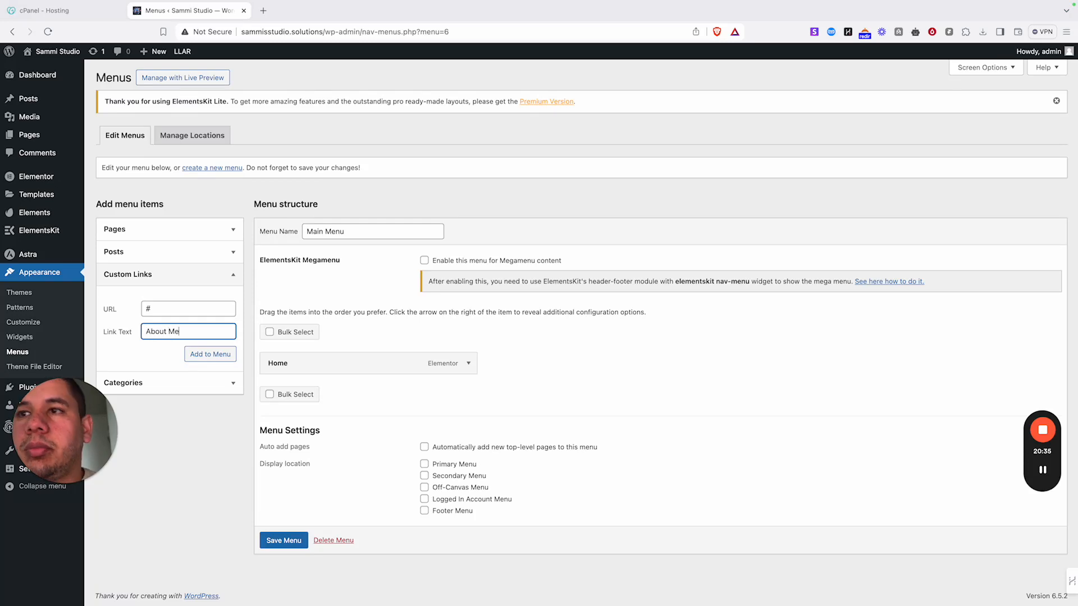
click(210, 354)
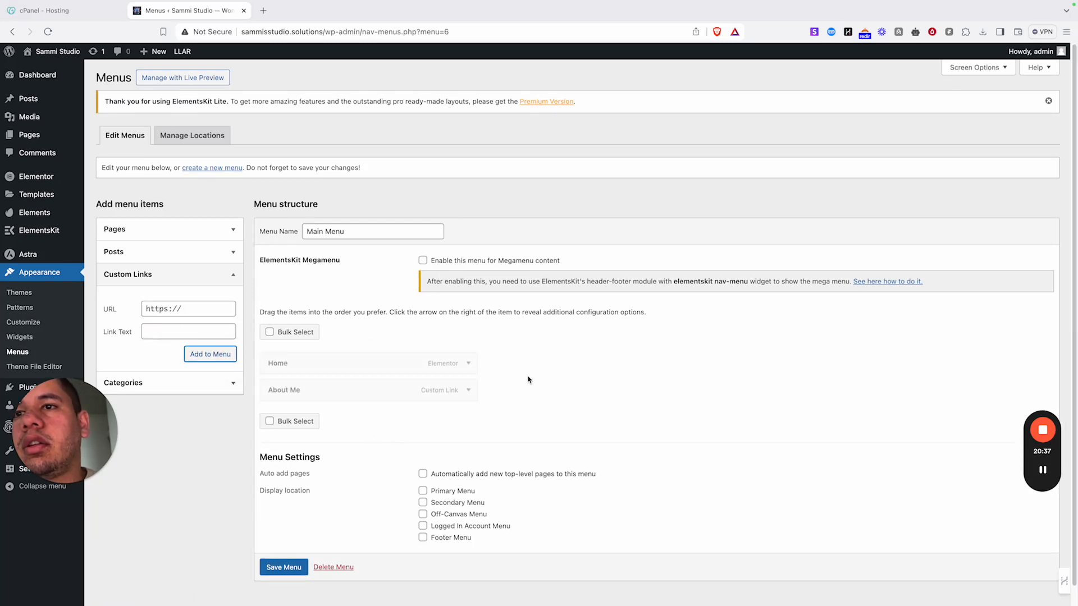
click(284, 574)
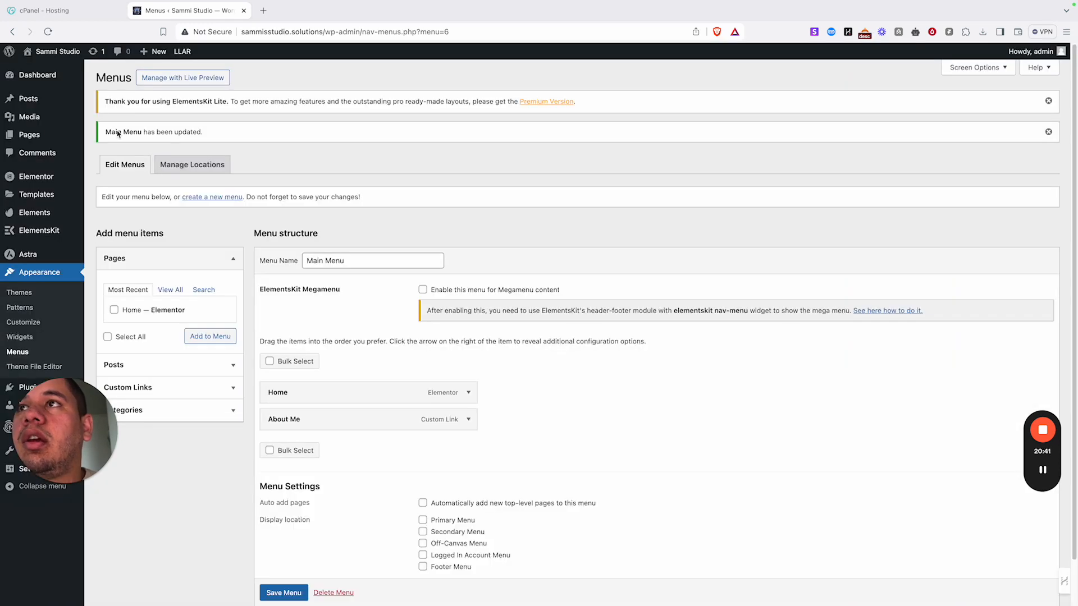
right_click(60, 51)
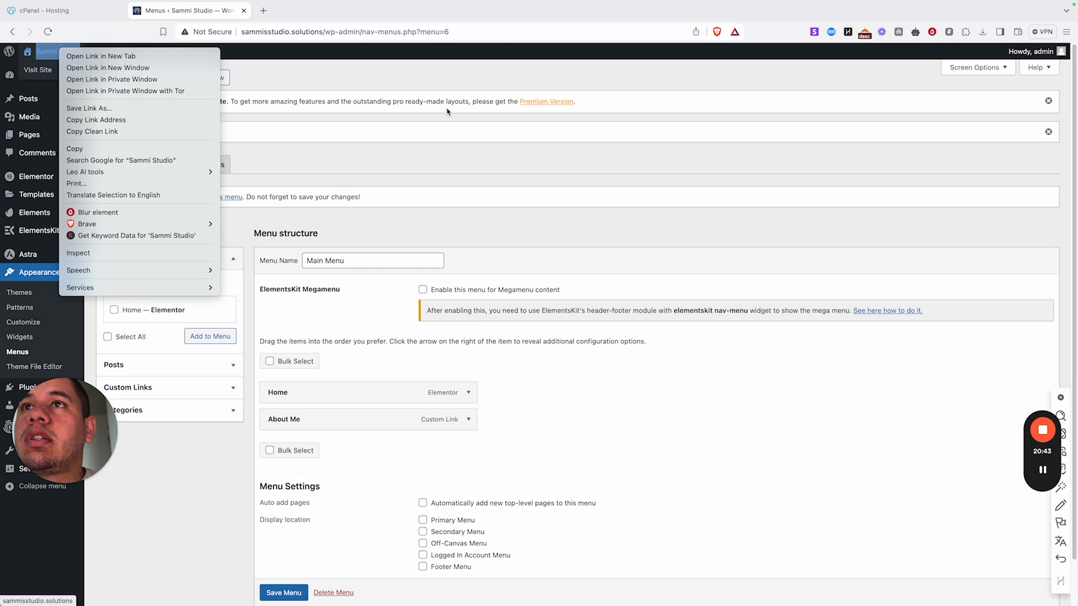
click(424, 168)
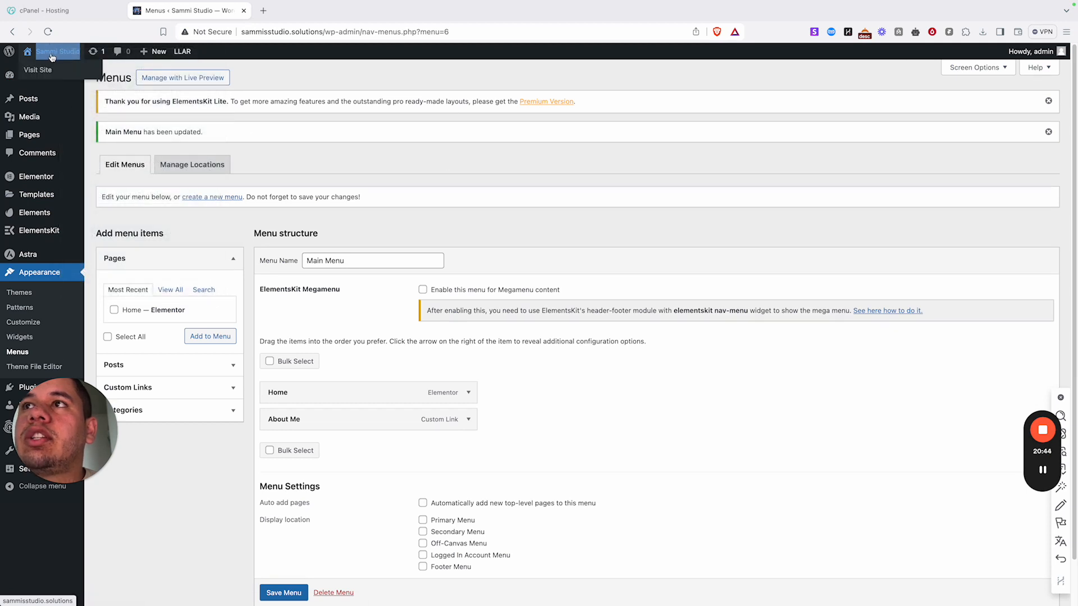
click(60, 71)
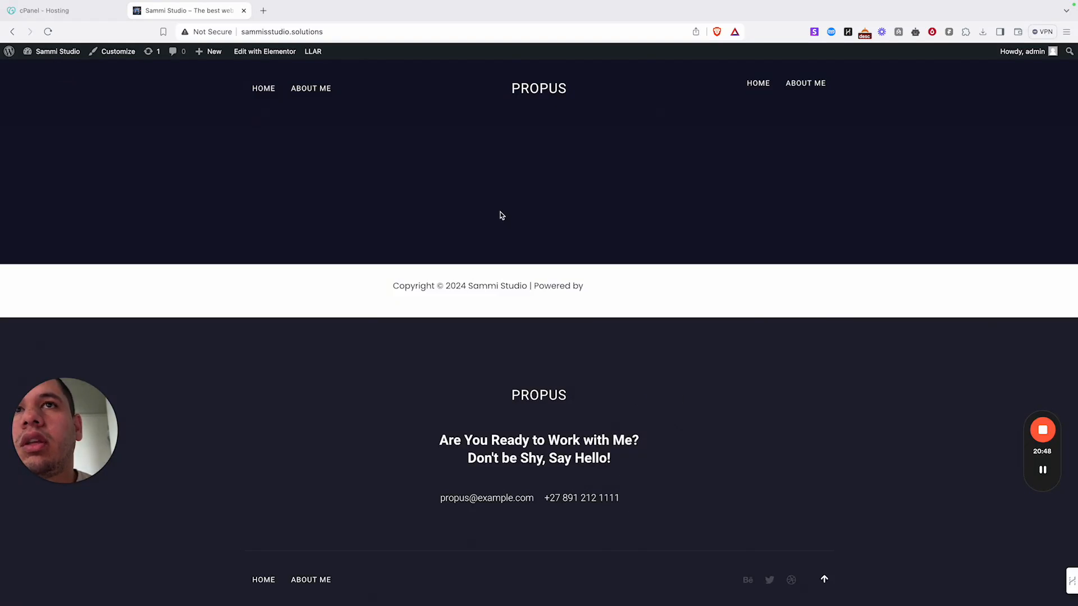
click(12, 32)
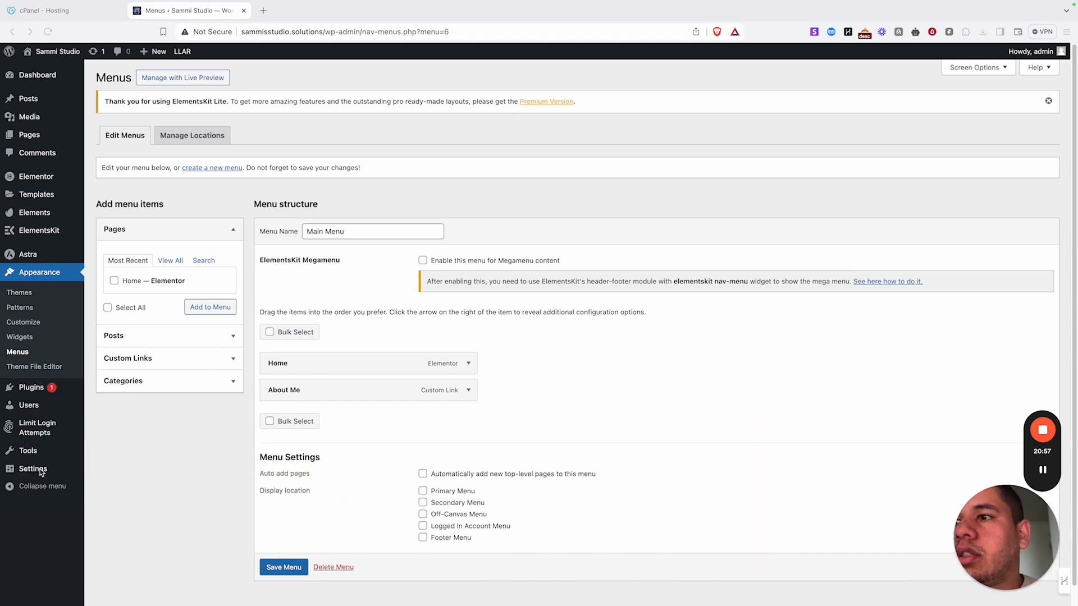
mouse_move(29, 467)
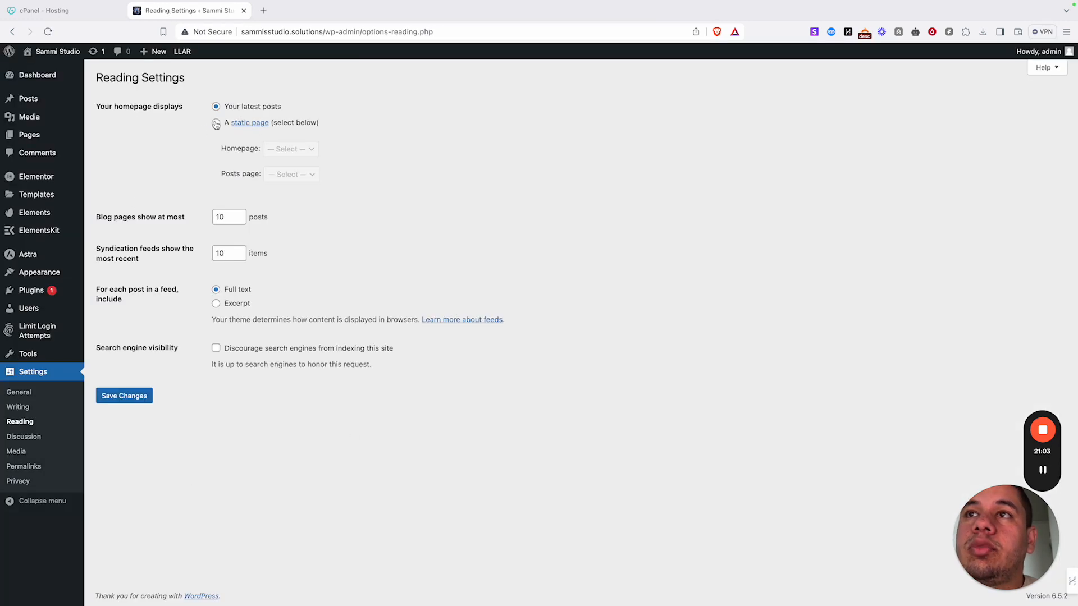
- Set the homepage to a static page showing Home and save the Reading Settings
click(216, 124)
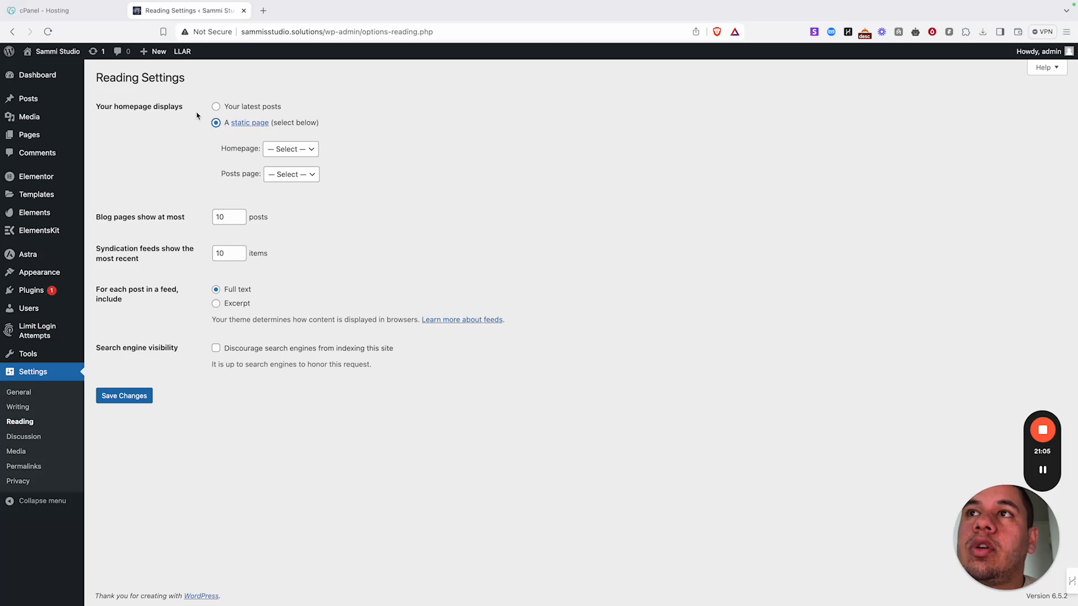
click(216, 107)
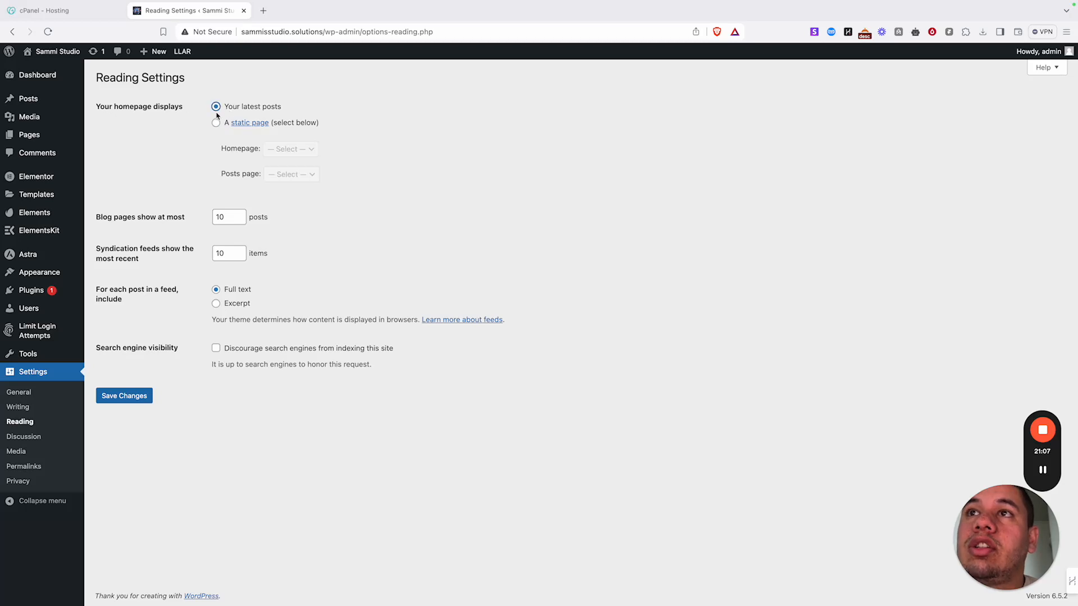
click(216, 124)
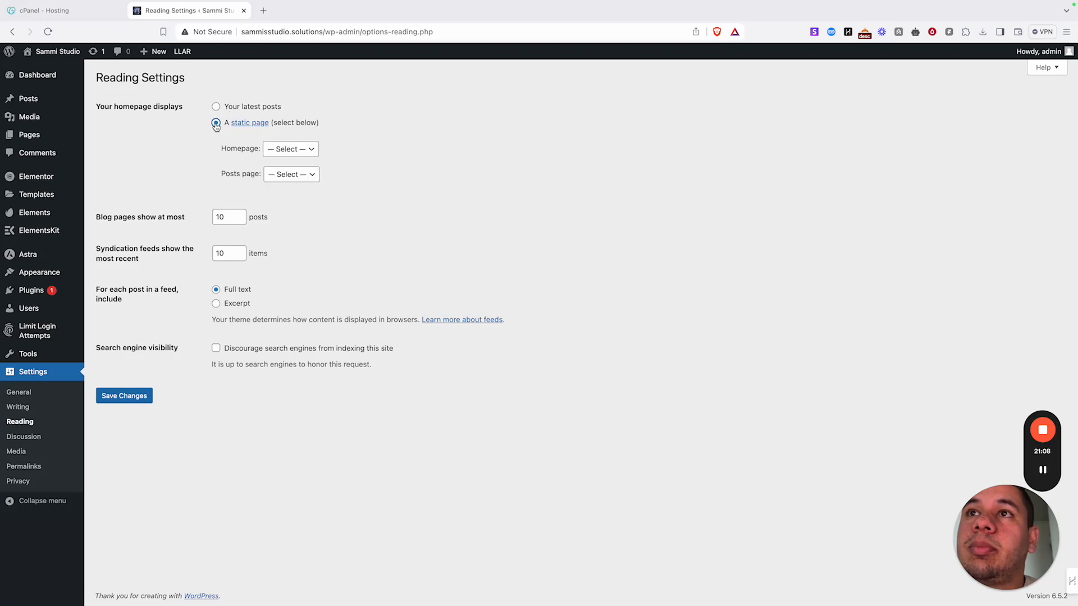
click(295, 154)
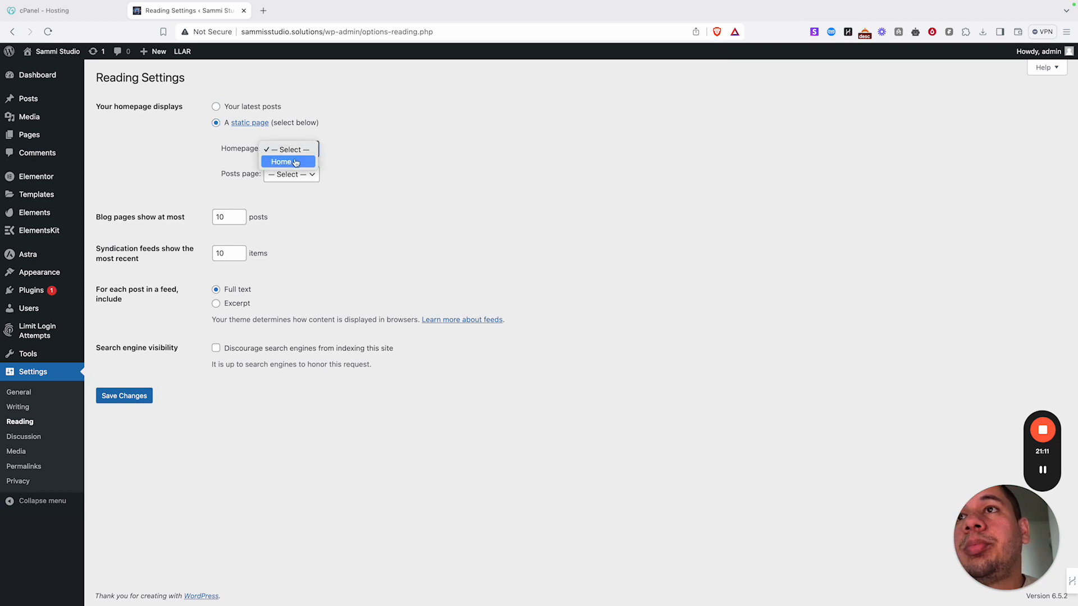
click(295, 162)
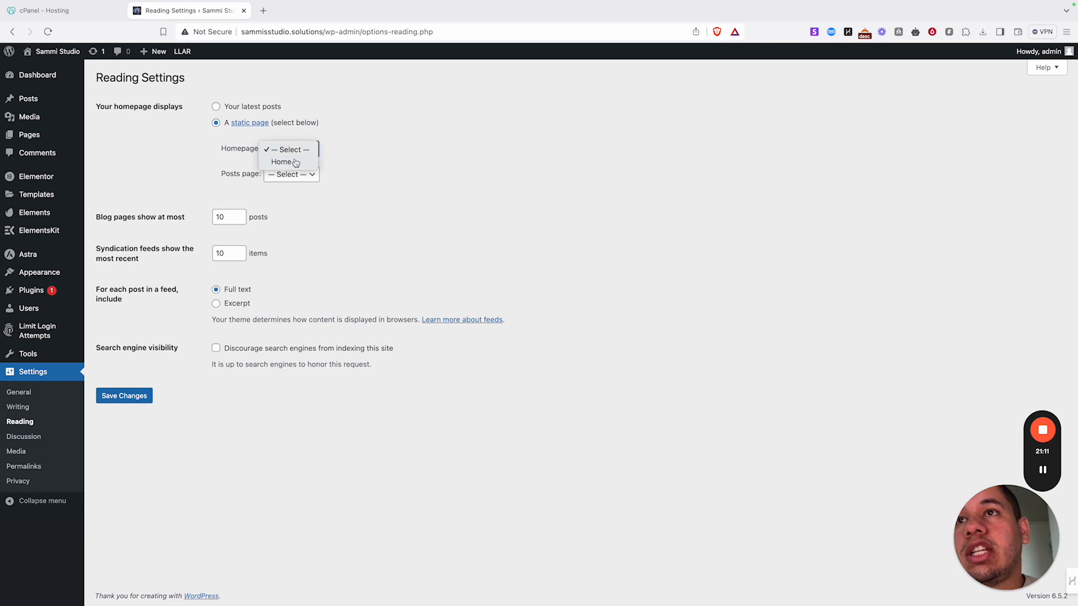
click(142, 398)
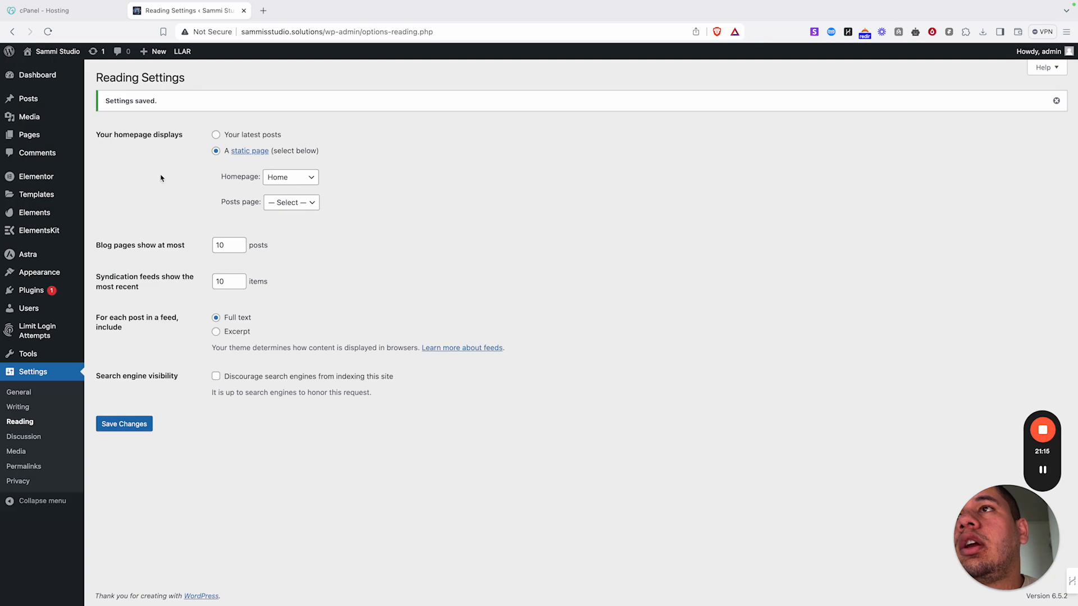
right_click(56, 52)
click(79, 60)
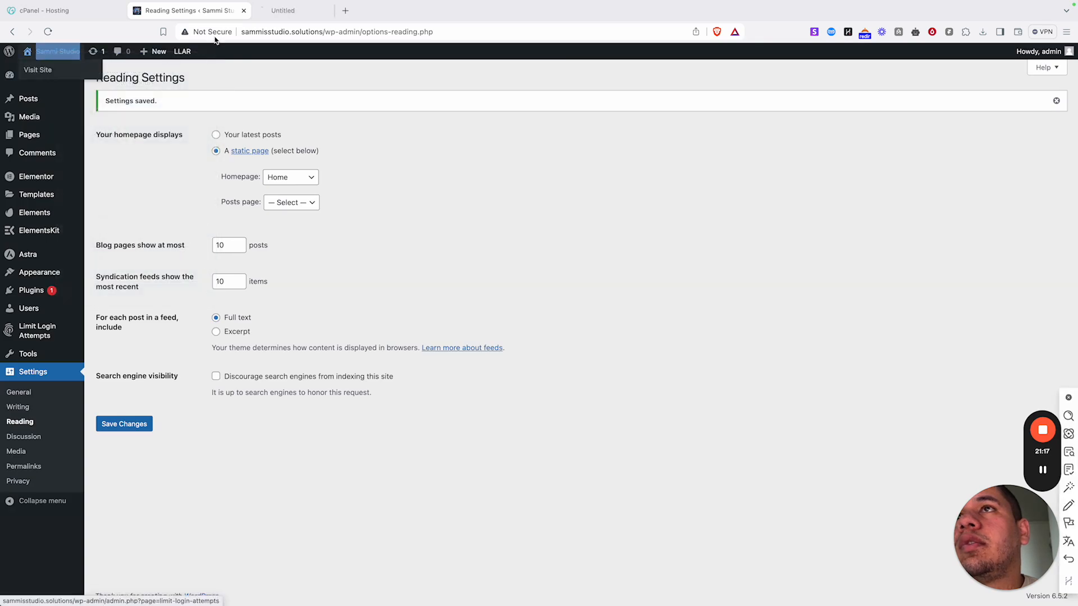
click(281, 10)
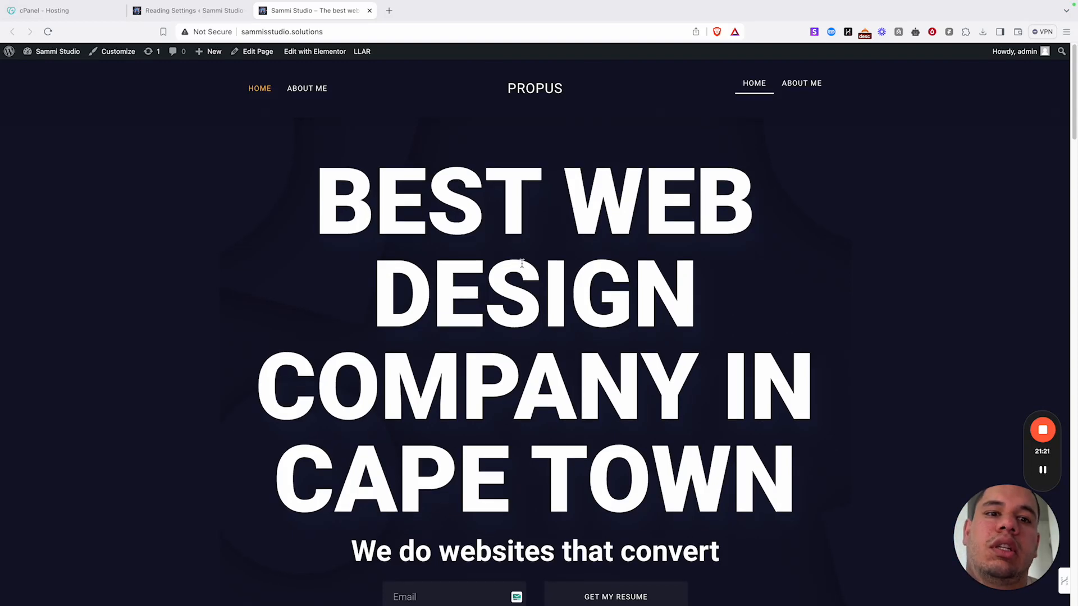
scroll(521, 266, down, 10)
scroll(519, 254, down, 3)
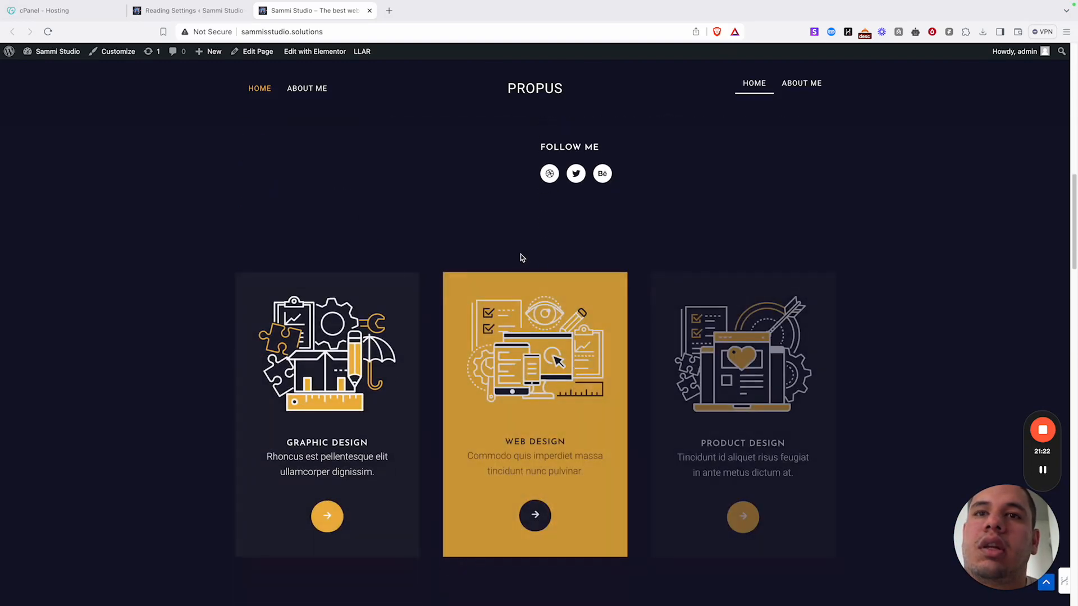
scroll(515, 238, up, 13)
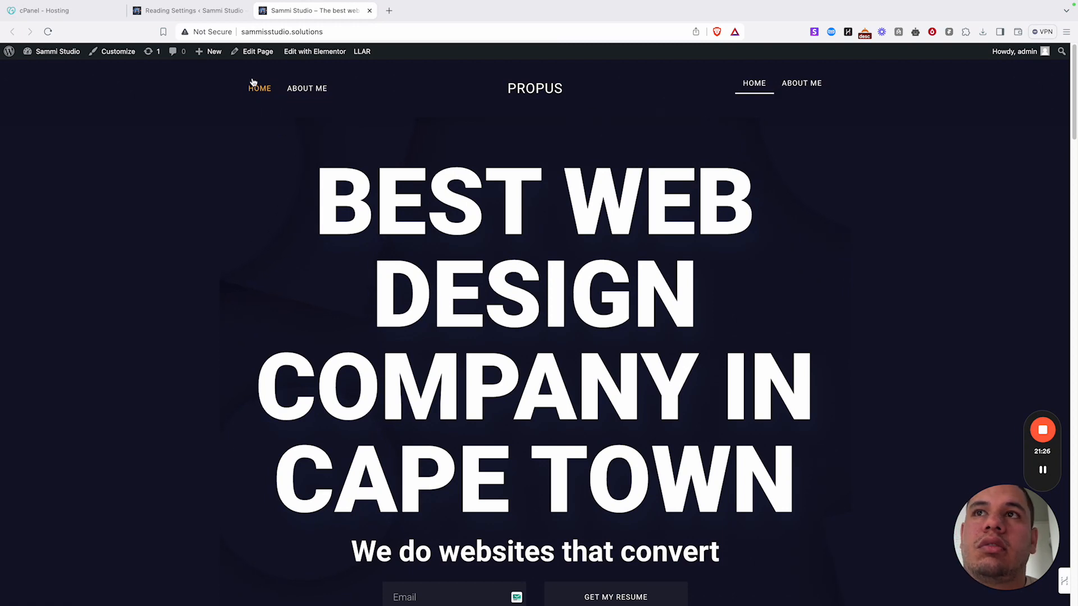
scroll(543, 279, down, 15)
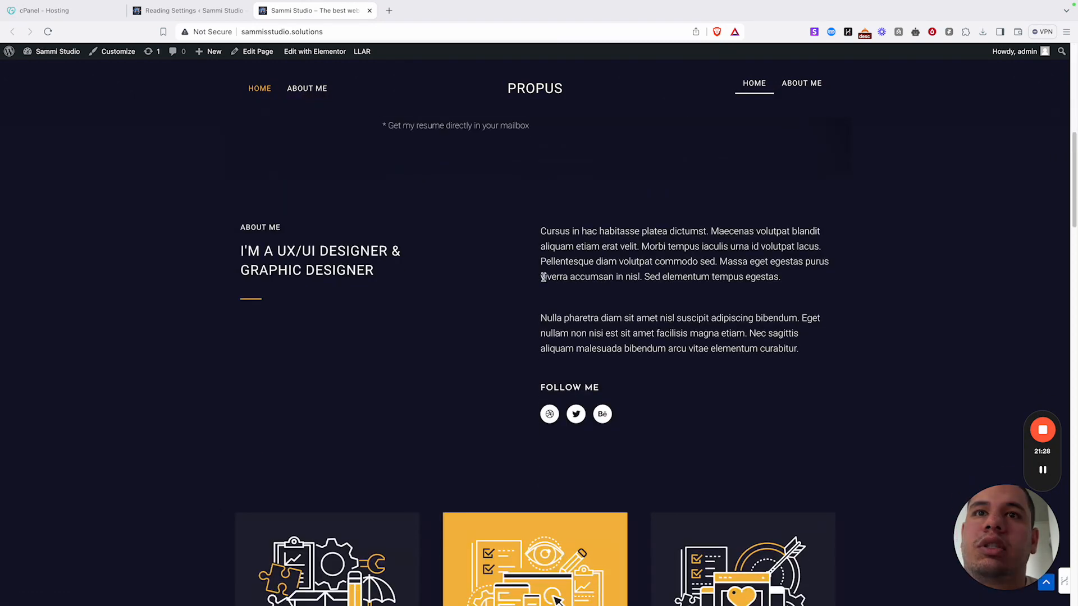
scroll(542, 279, down, 20)
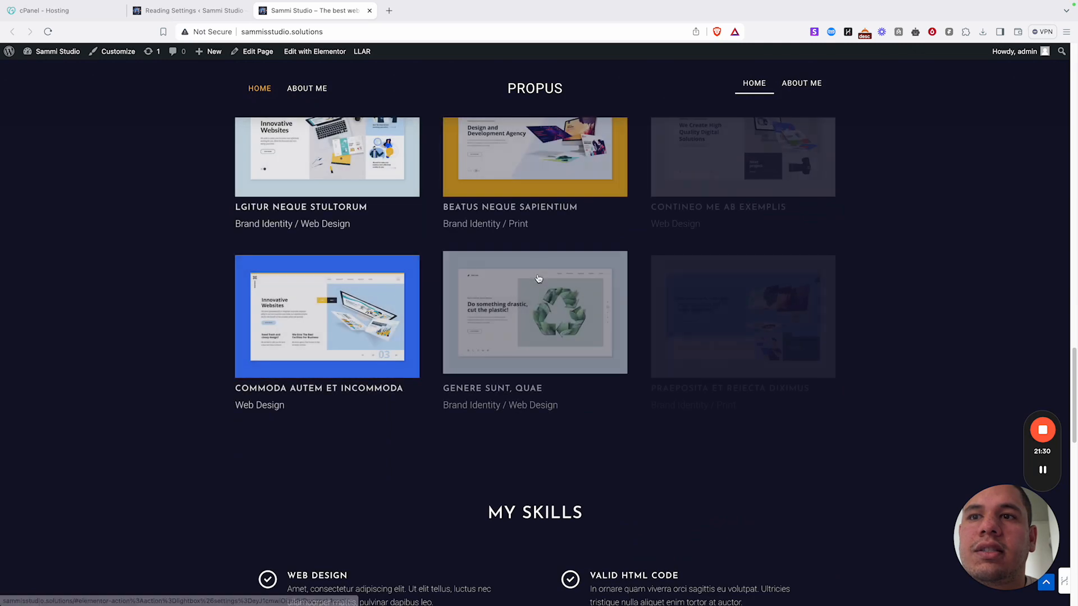
scroll(537, 278, down, 5)
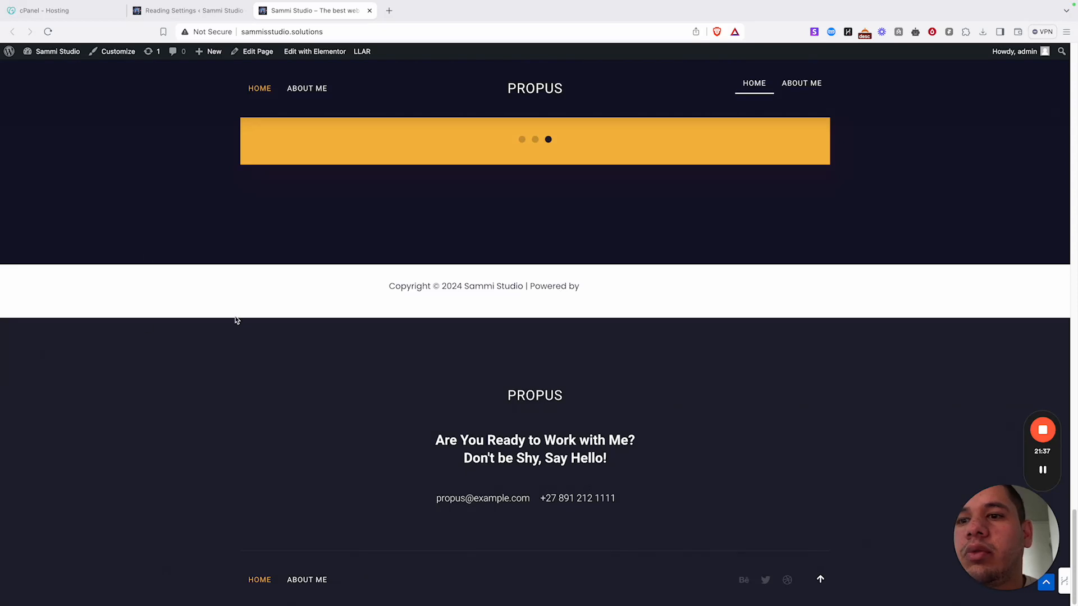
scroll(355, 210, up, 20)
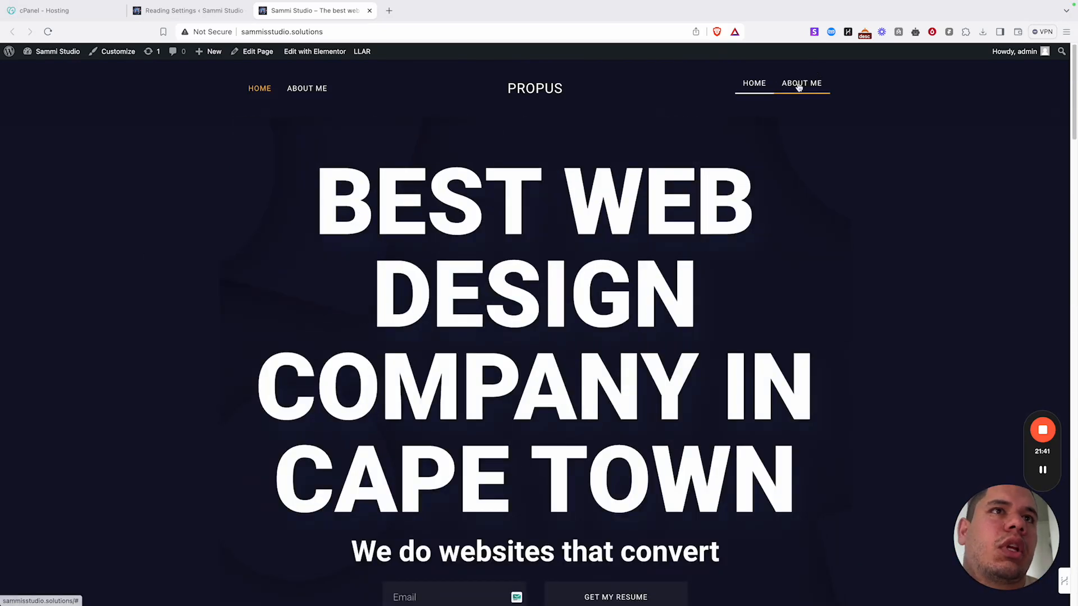
mouse_move(63, 59)
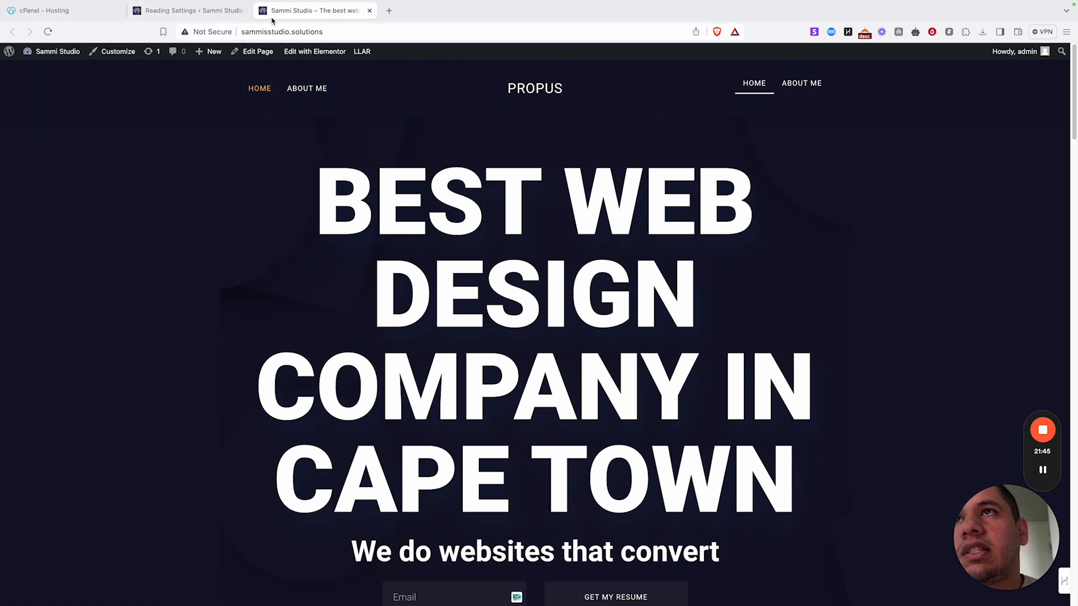
scroll(534, 210, down, 15)
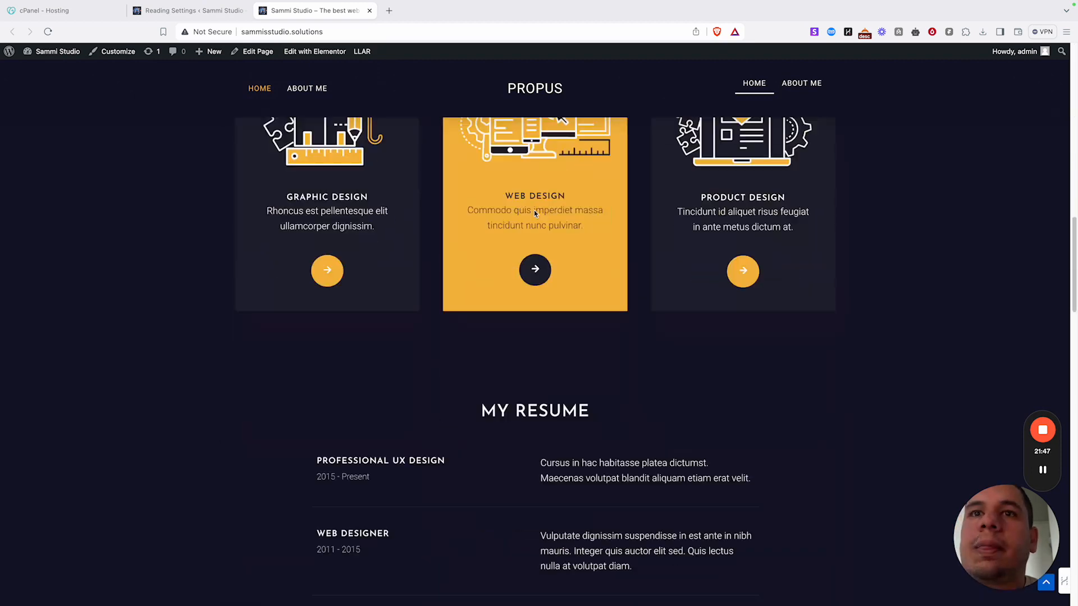
scroll(501, 220, up, 15)
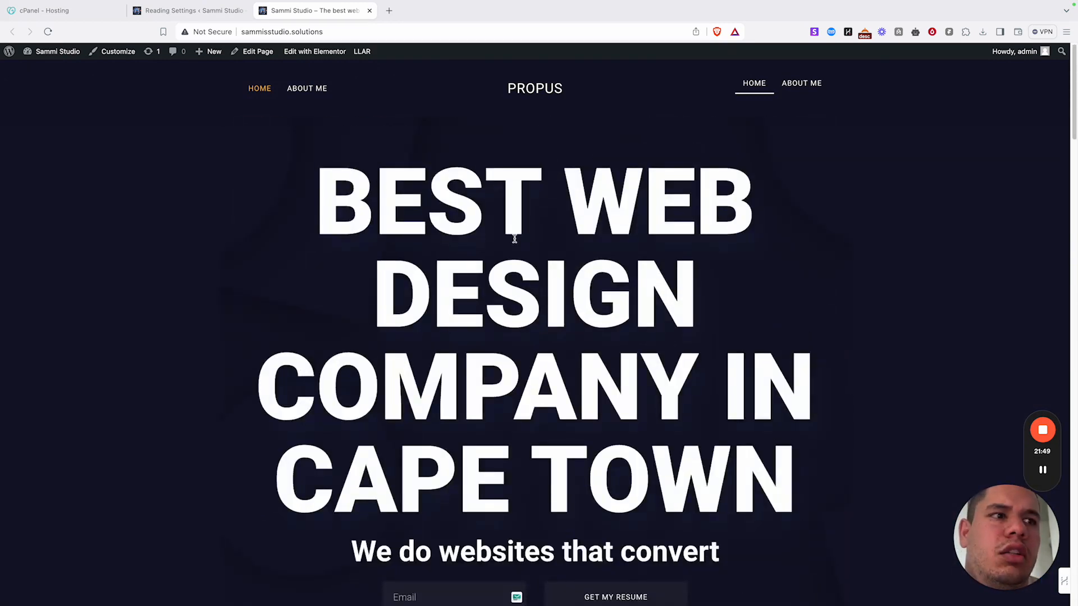
click(370, 11)
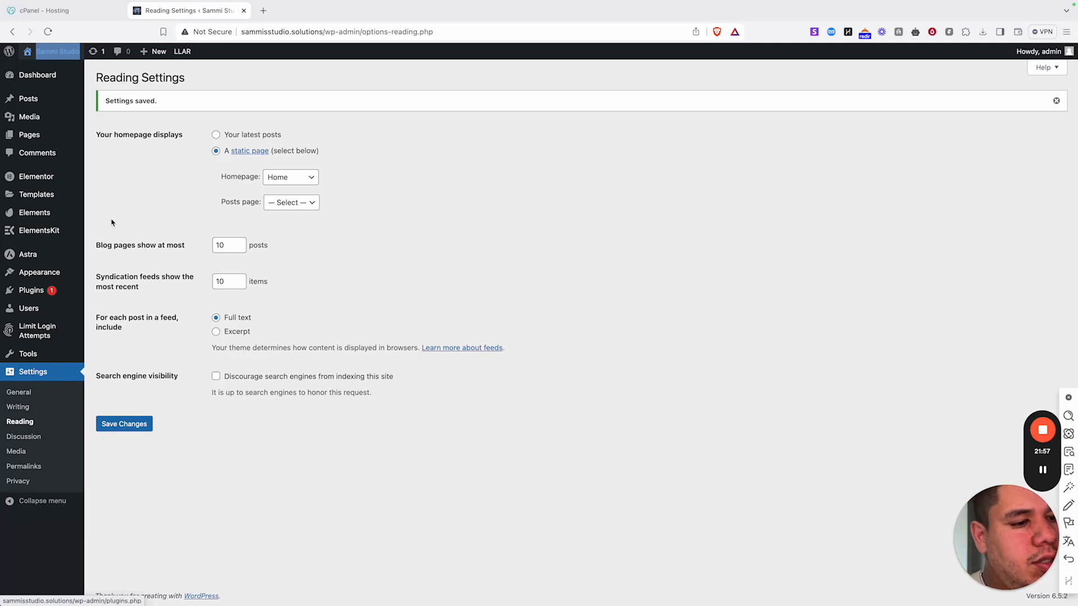
mouse_move(456, 4)
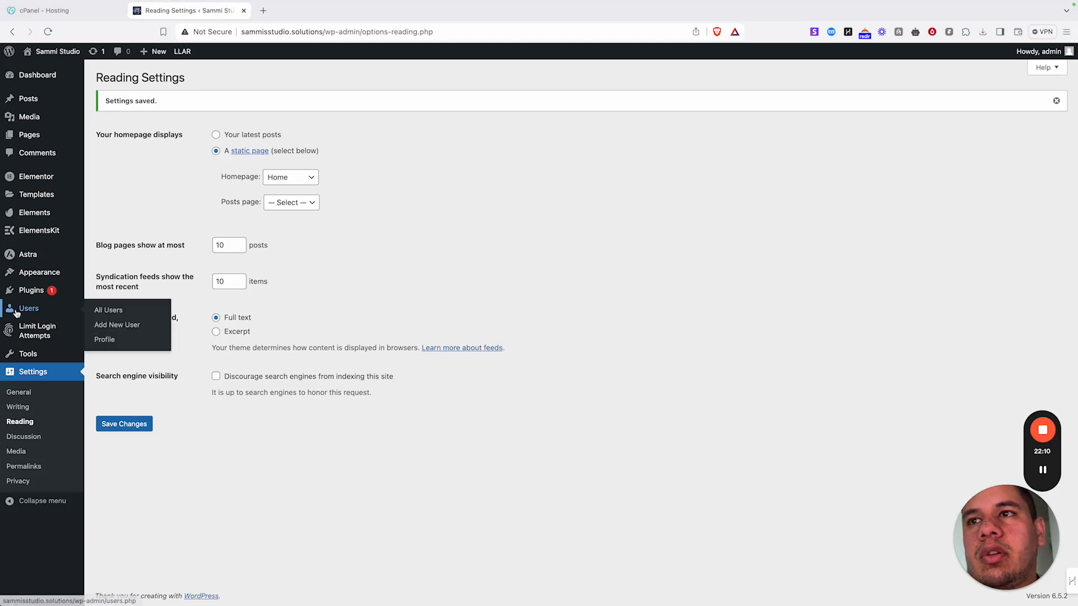
mouse_move(59, 324)
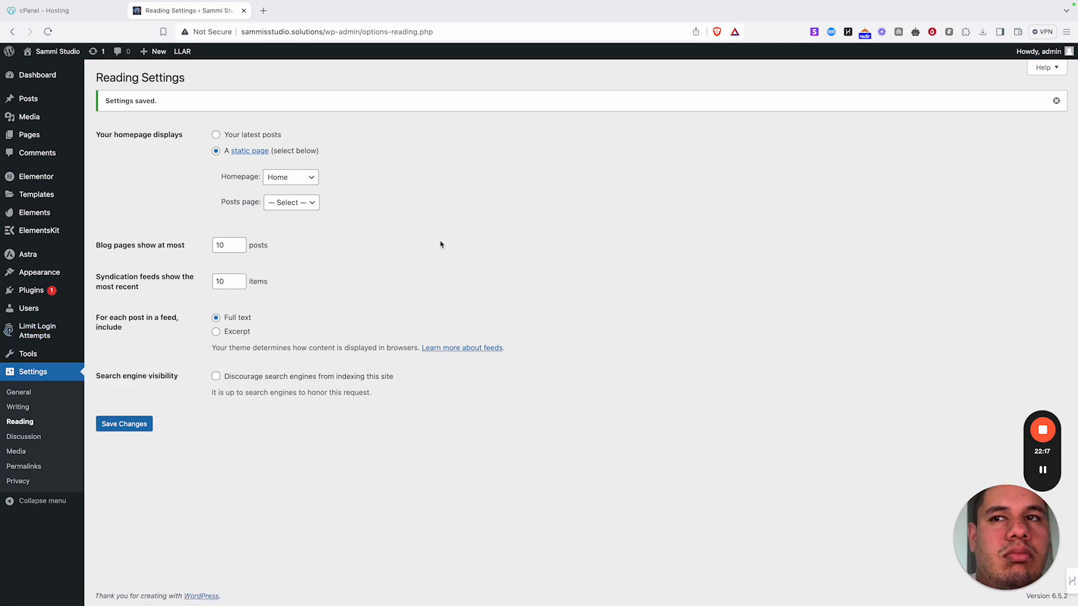
mouse_move(33, 361)
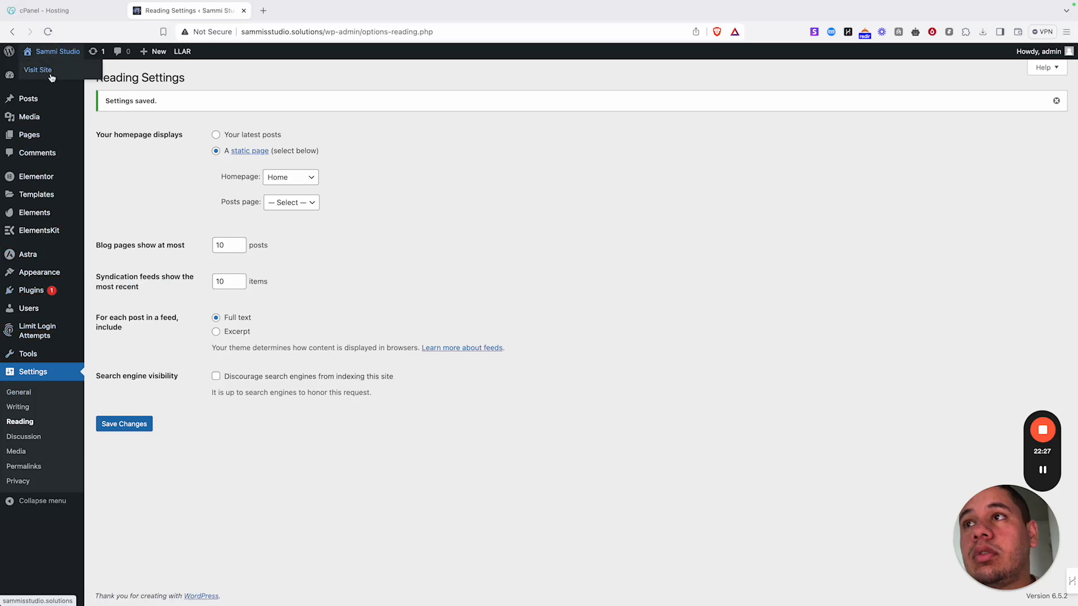
mouse_move(45, 272)
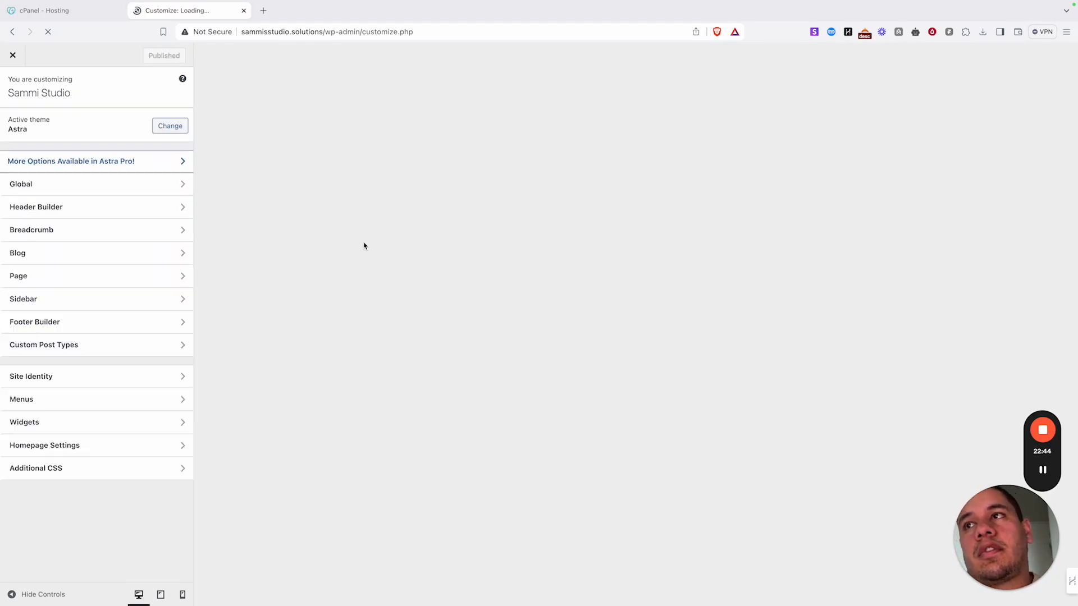
- Delete the Copyright element from the bottom footer row, publish, and close the Customizer
scroll(587, 277, down, 20)
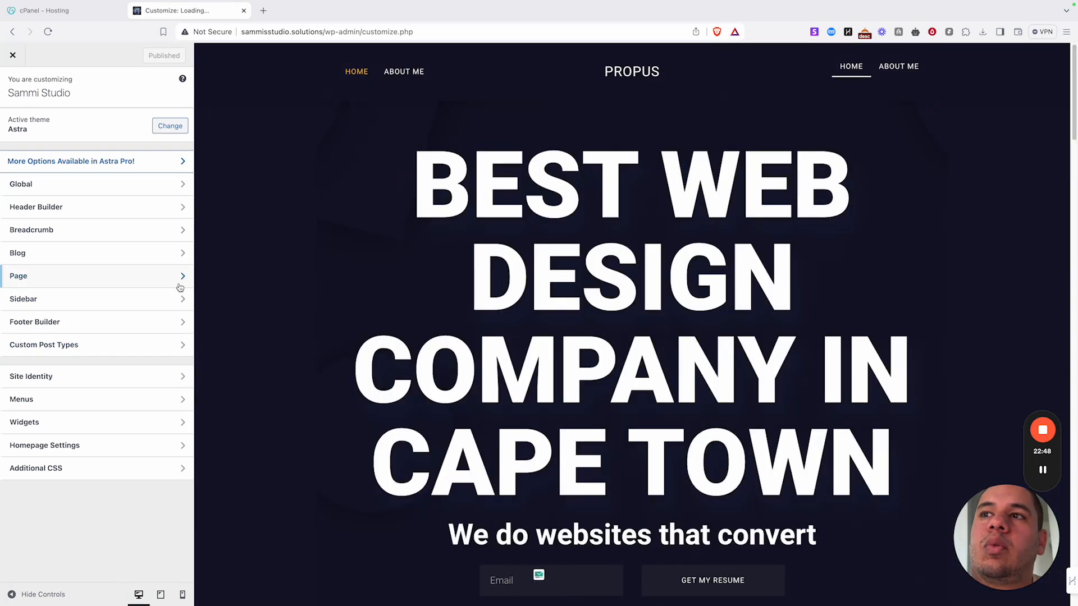
scroll(604, 325, down, 10)
scroll(584, 321, down, 5)
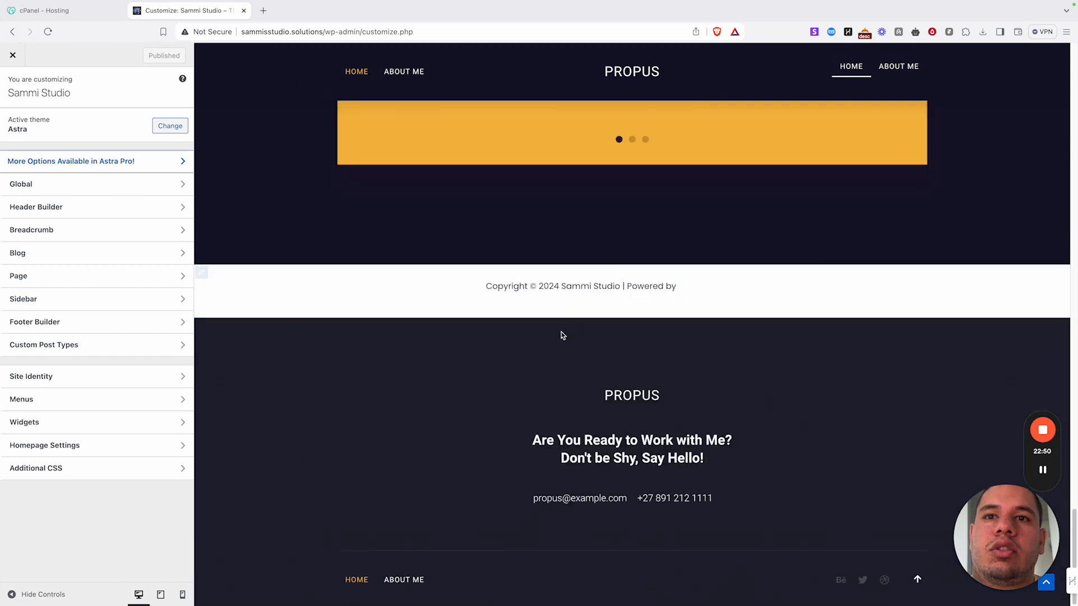
click(202, 274)
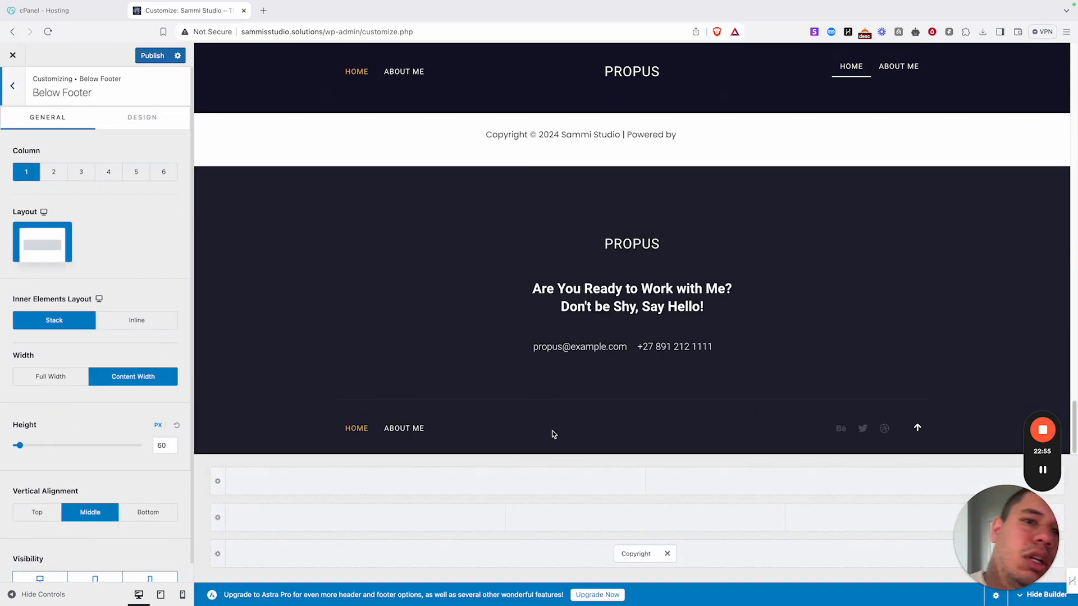
click(667, 554)
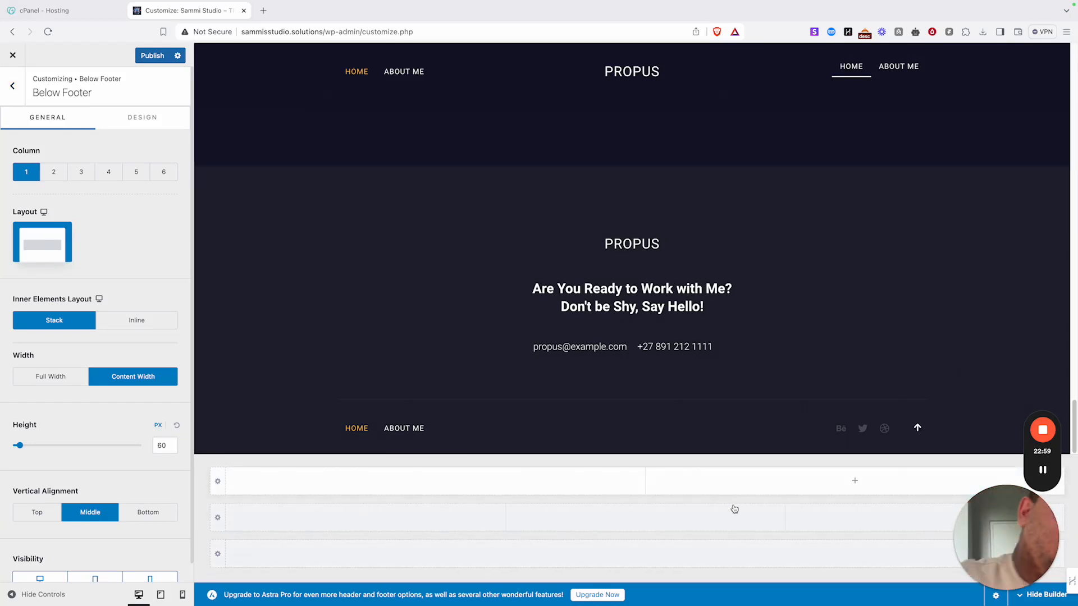
scroll(669, 200, up, 3)
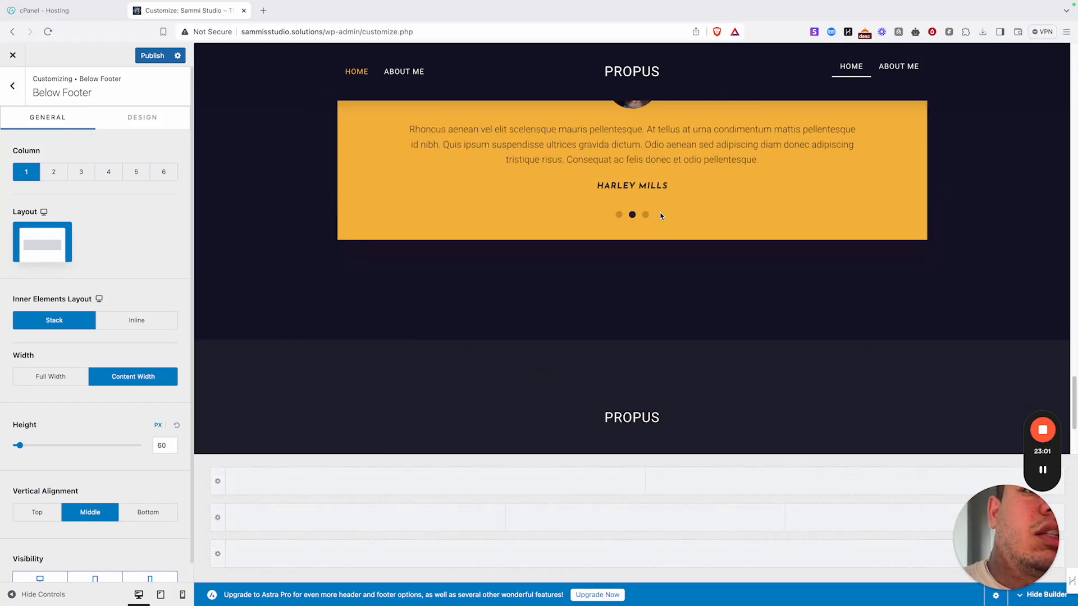
scroll(653, 242, down, 3)
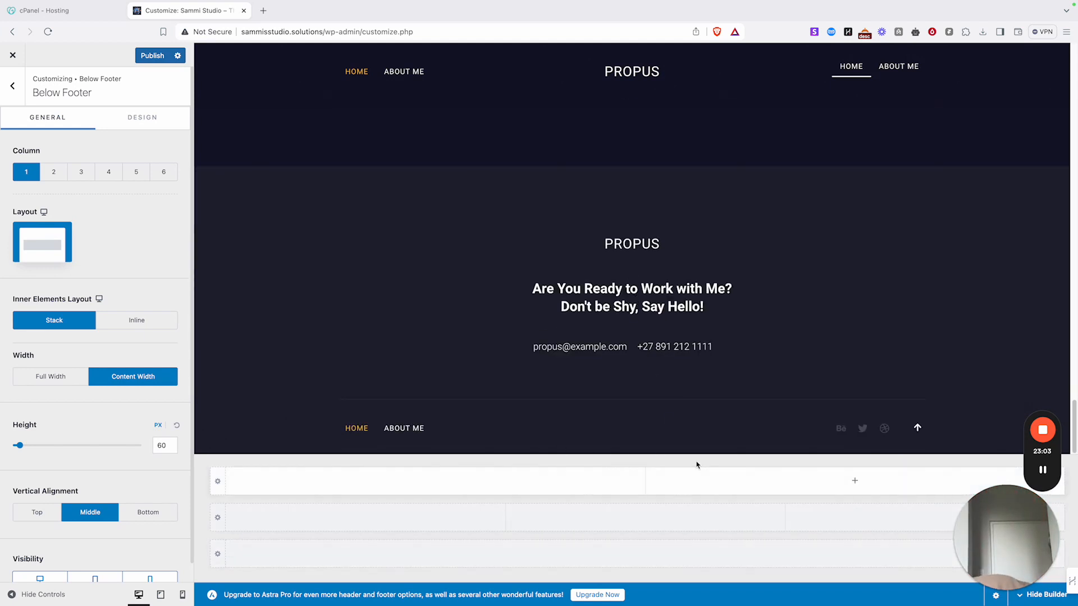
click(155, 56)
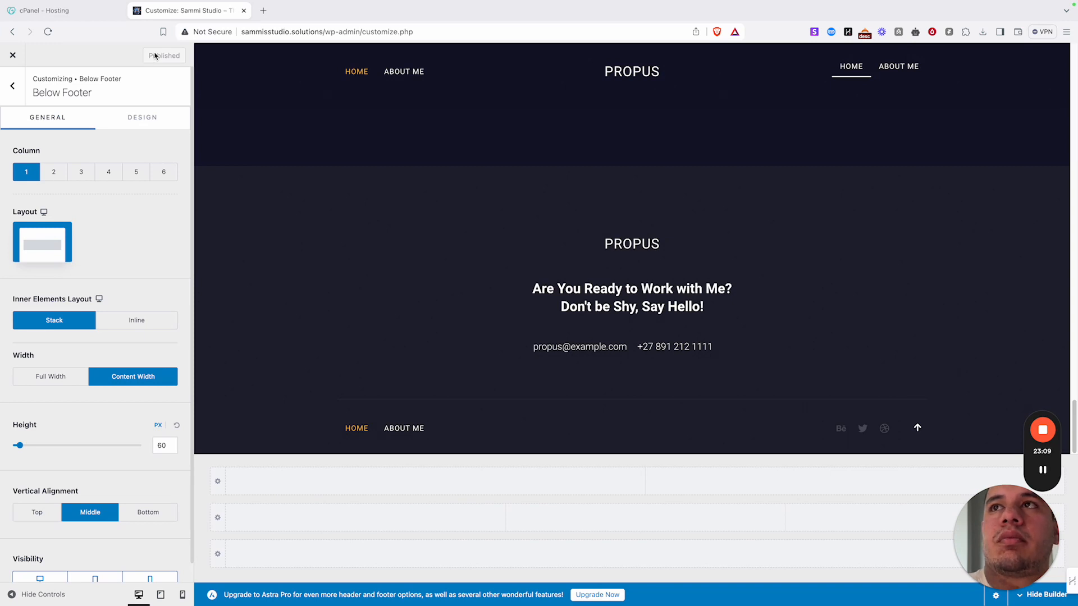
click(13, 55)
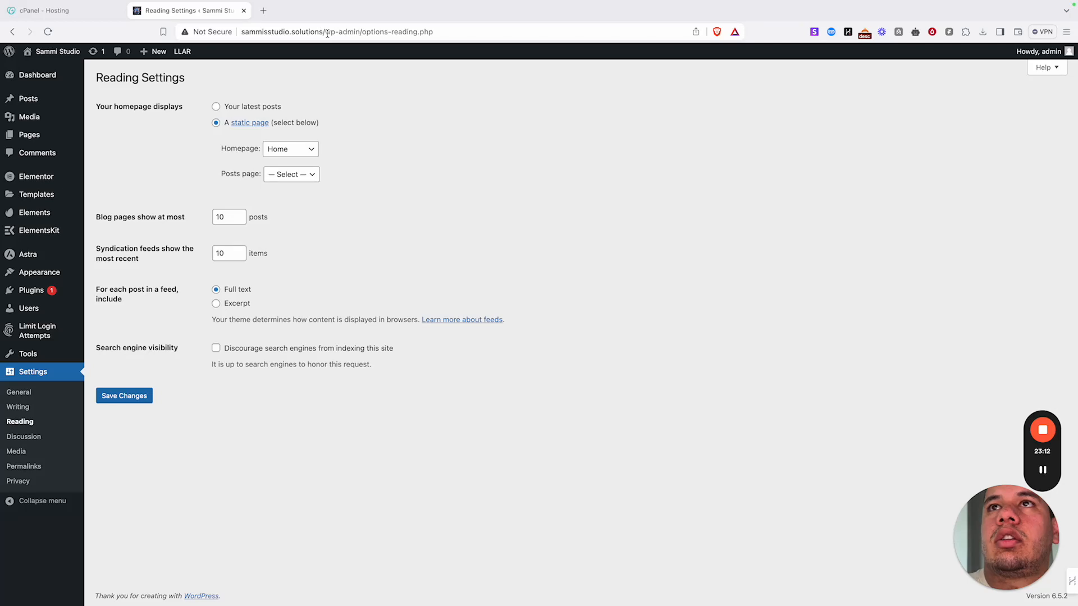
- Edit the domain out of the browser address, then go back to the previous admin page
click(327, 32)
click(332, 32)
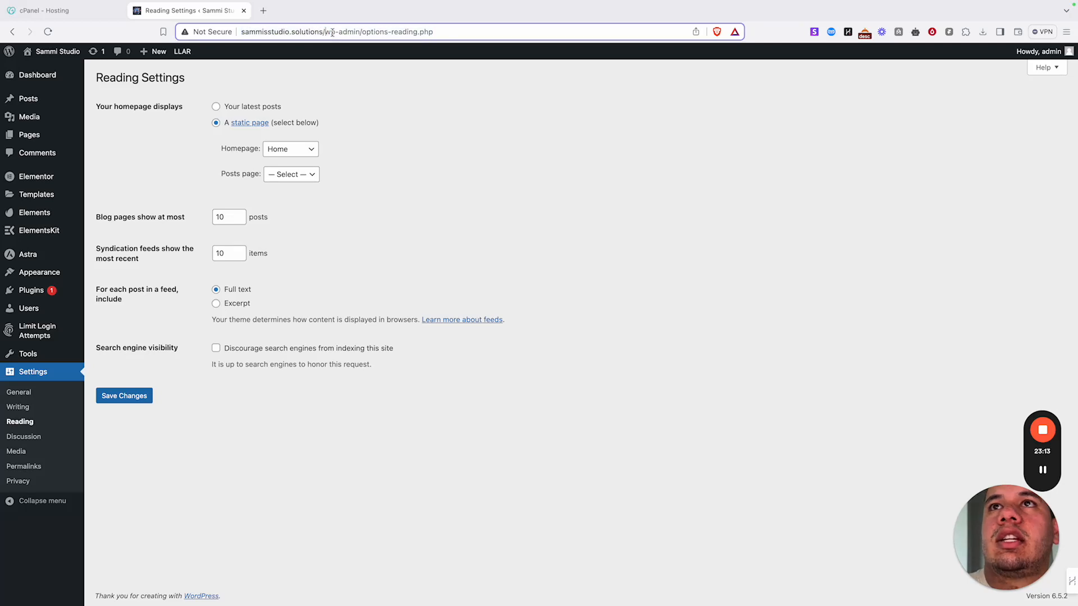
drag(325, 32, 238, 35)
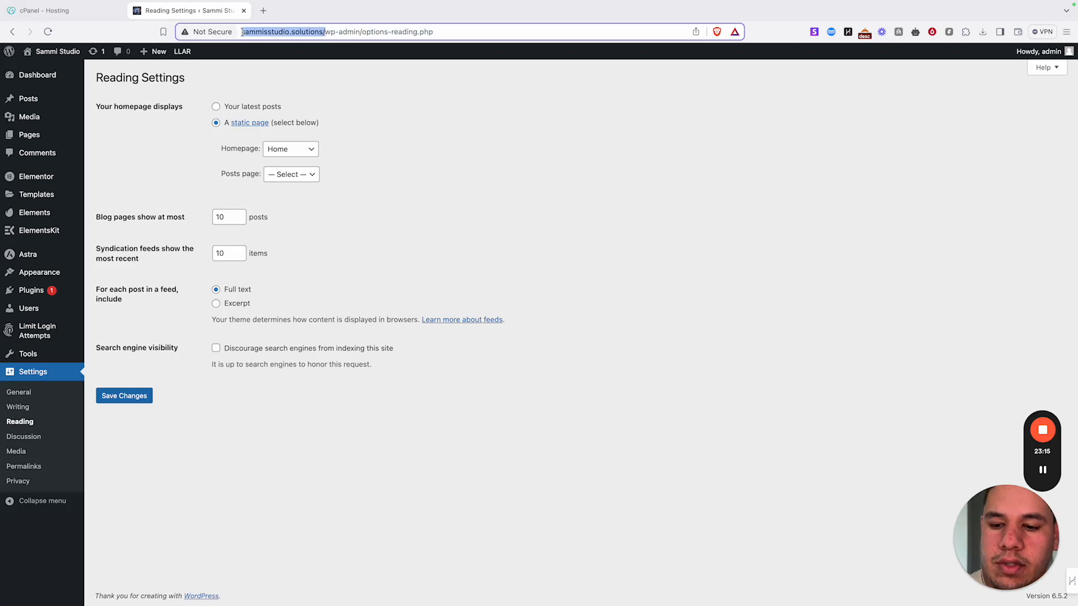
key(BackSpace)
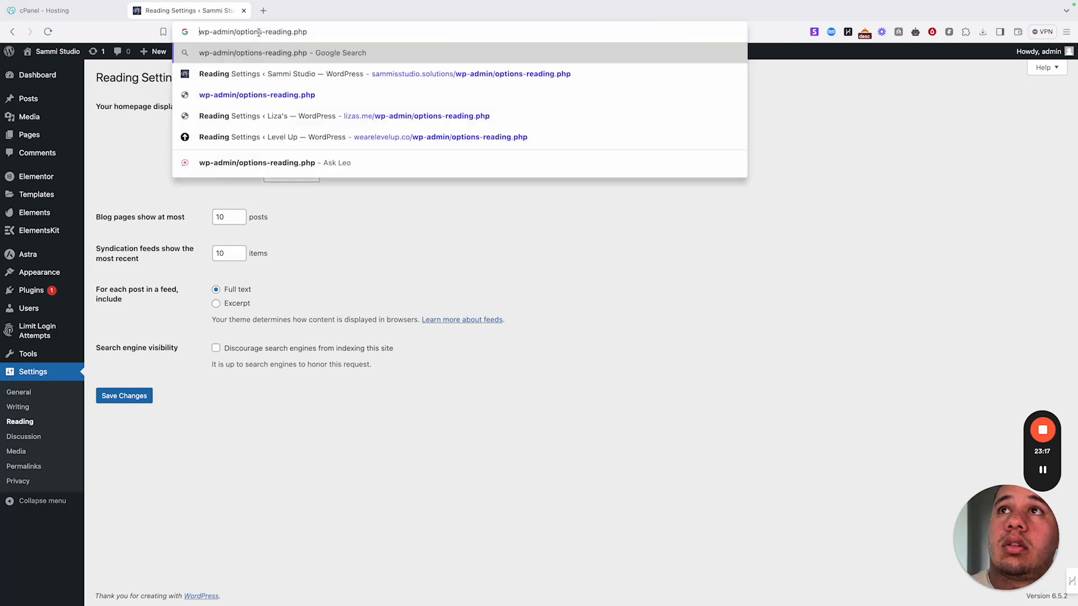
text(Ω)
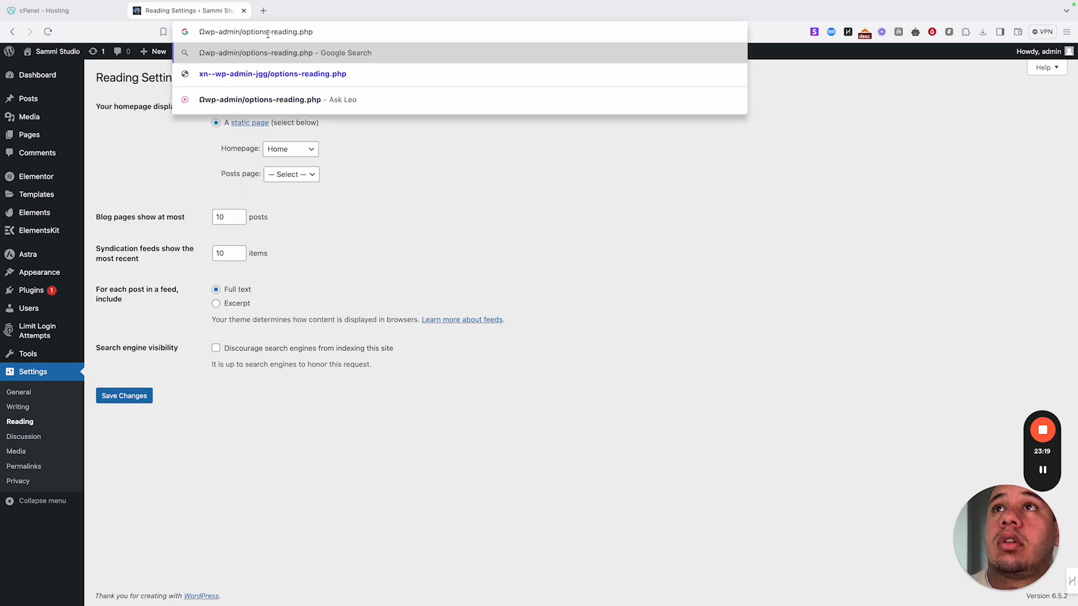
text(Ω)
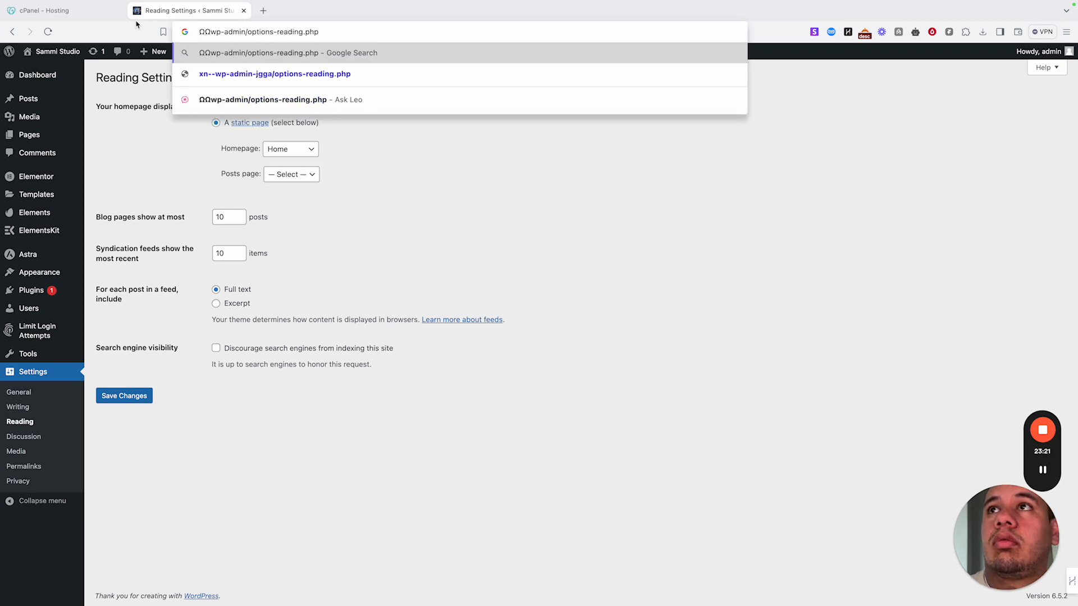
click(12, 34)
right_click(50, 52)
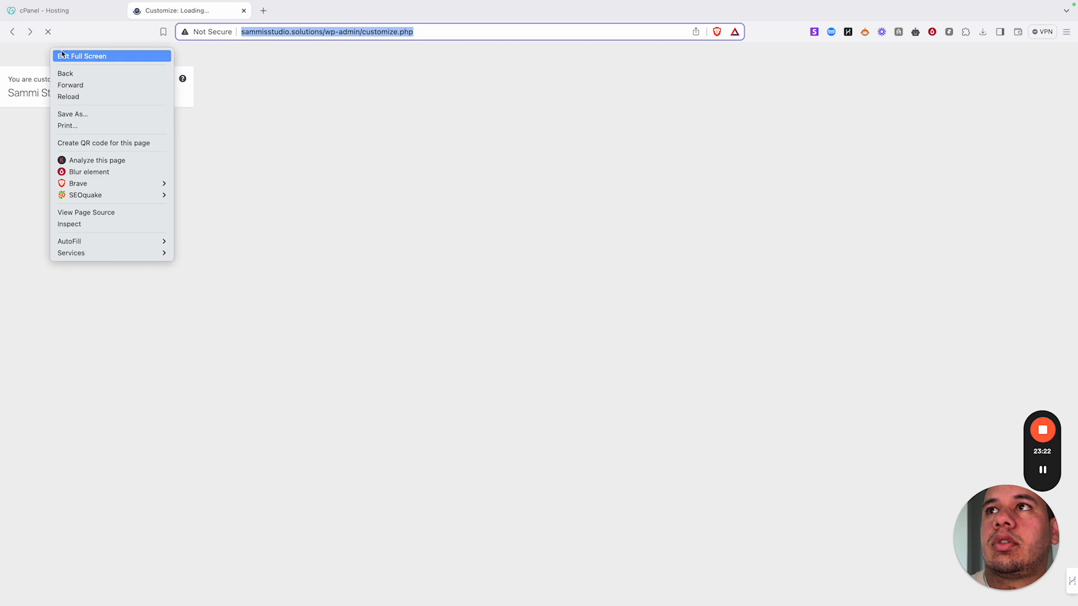
click(196, 83)
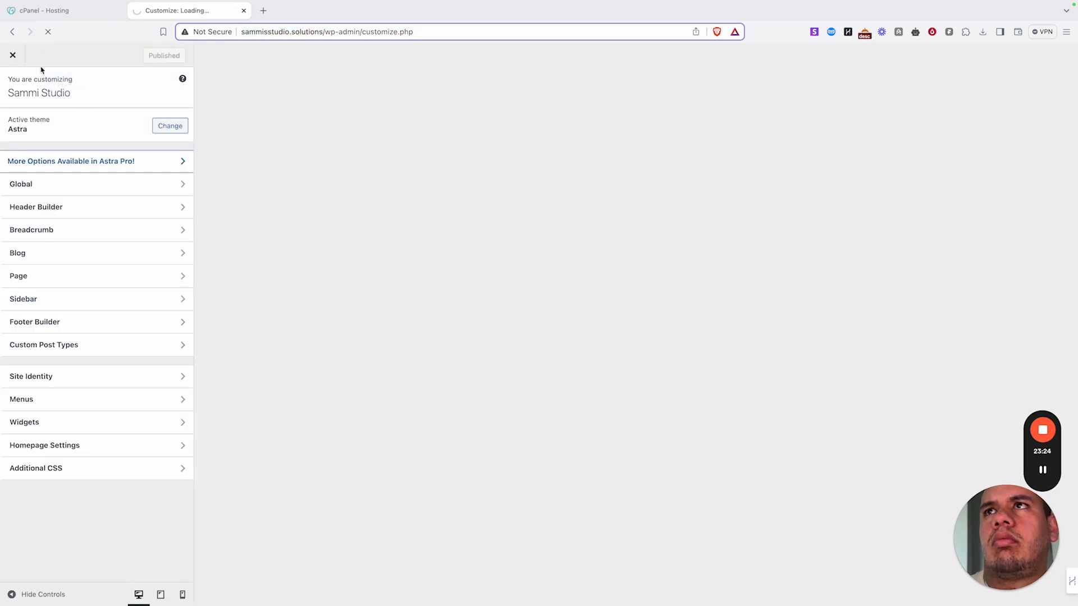
- Open the live site in a new tab from the admin-bar site name and copy its web address
right_click(59, 48)
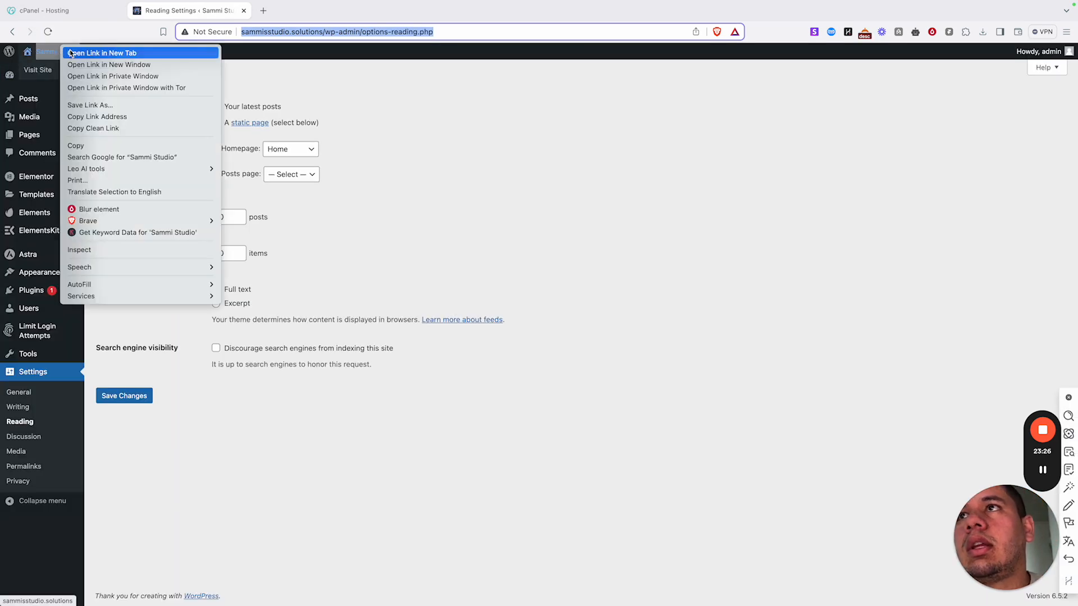
click(70, 52)
click(304, 10)
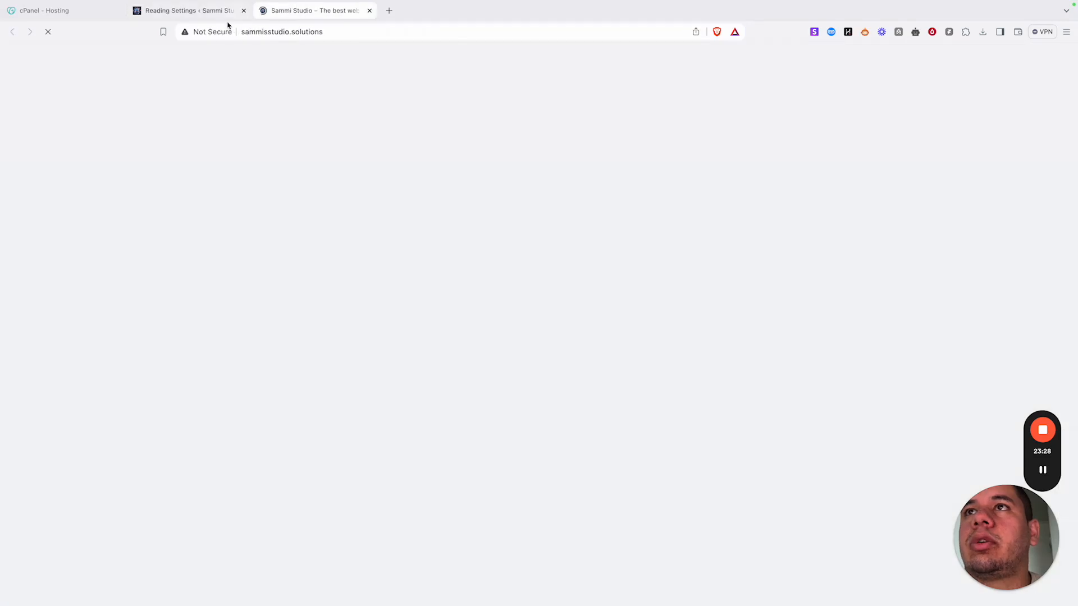
click(271, 35)
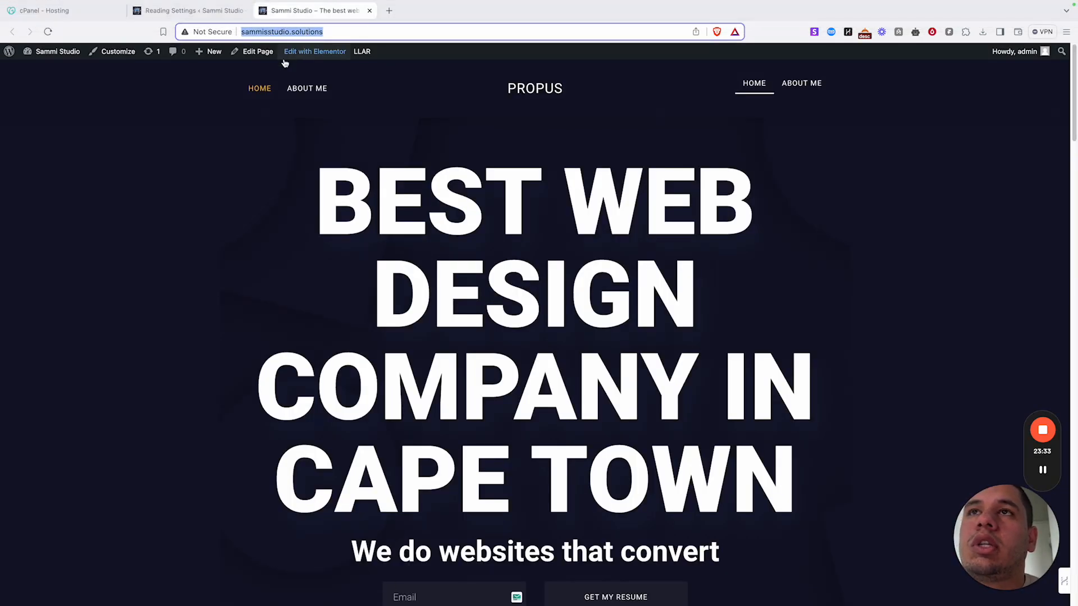
right_click(292, 36)
click(312, 106)
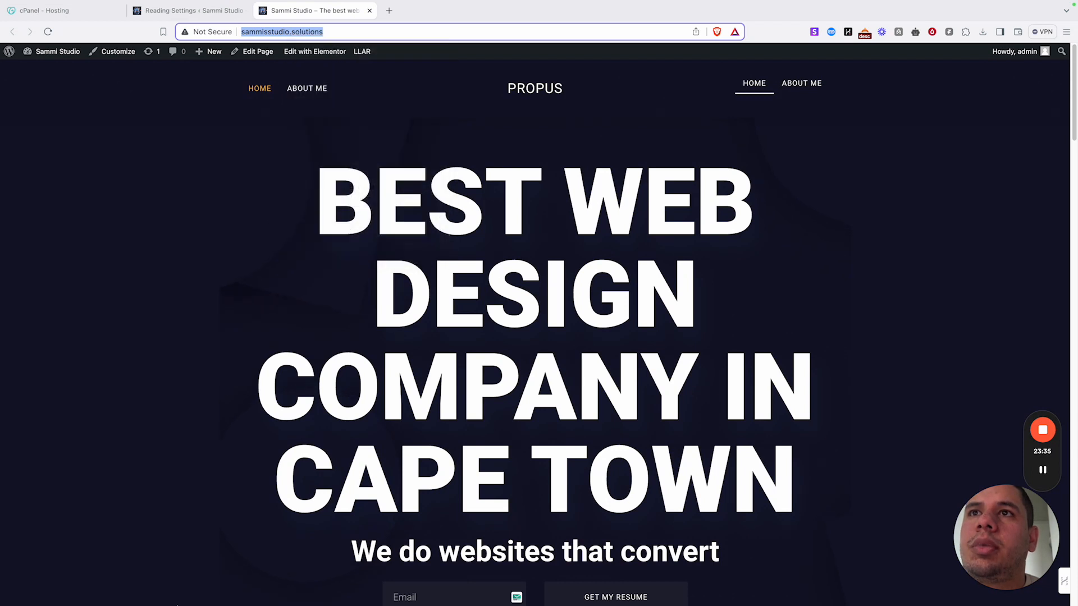
mouse_move(135, 603)
right_click(170, 582)
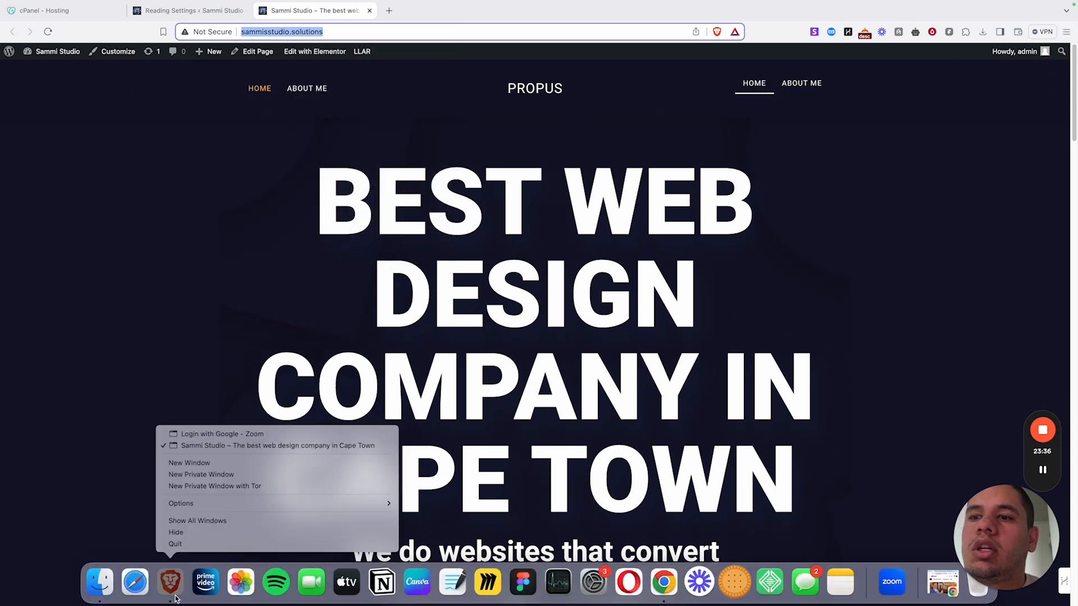
click(211, 473)
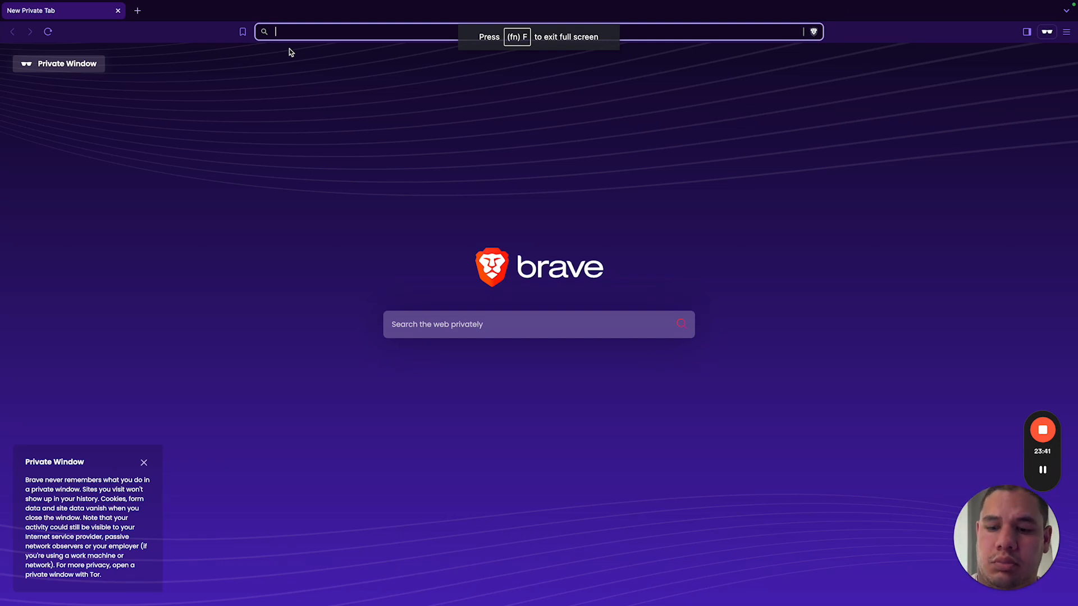
key(super+v)
key(Return)
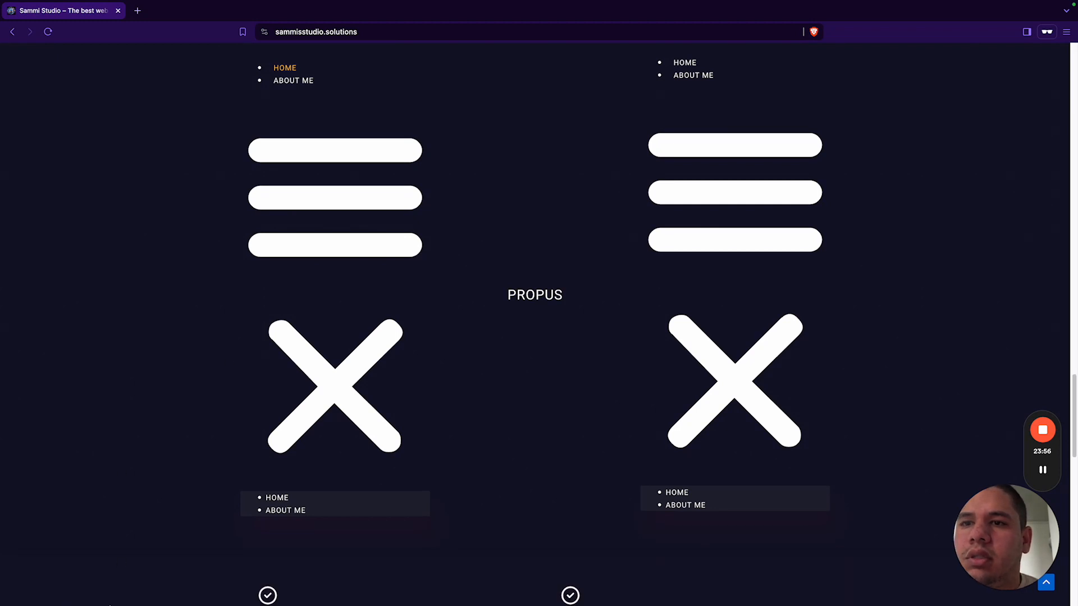
mouse_move(122, 598)
click(161, 582)
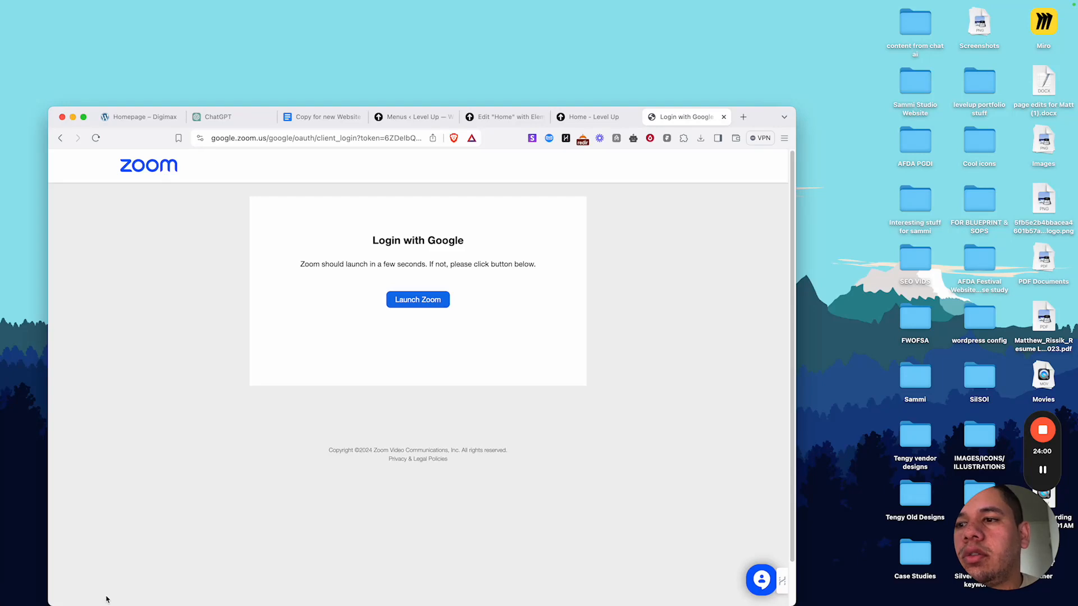
mouse_move(109, 603)
right_click(171, 583)
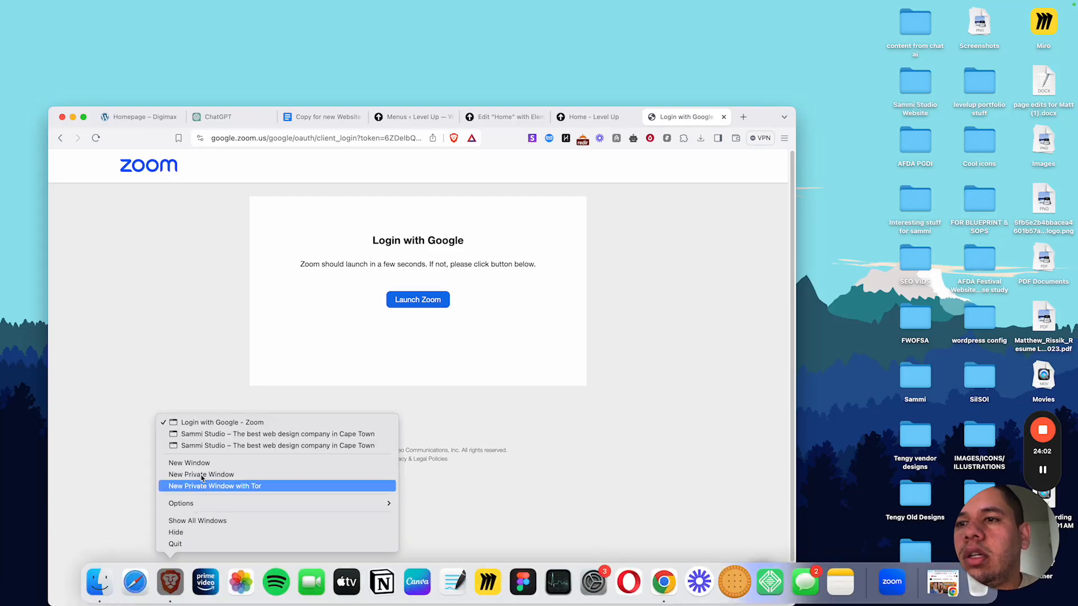
click(209, 443)
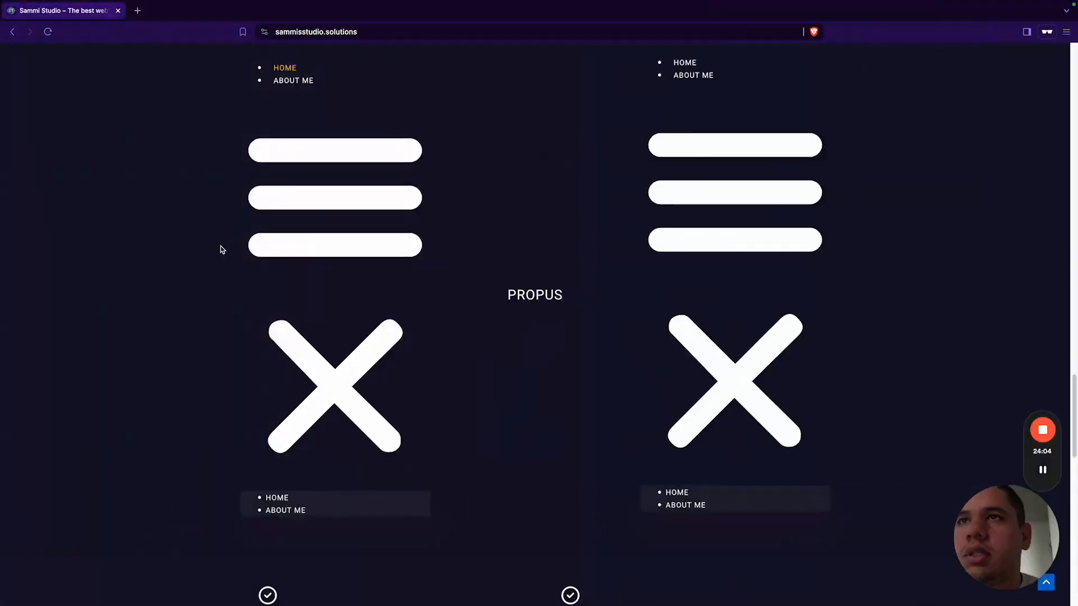
click(118, 10)
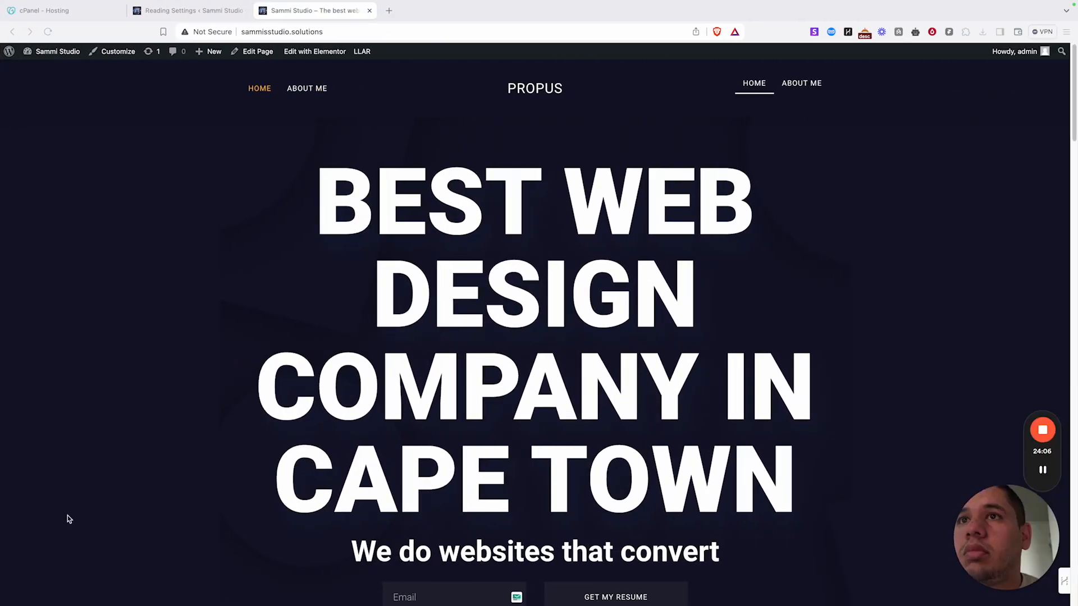
key(super+l)
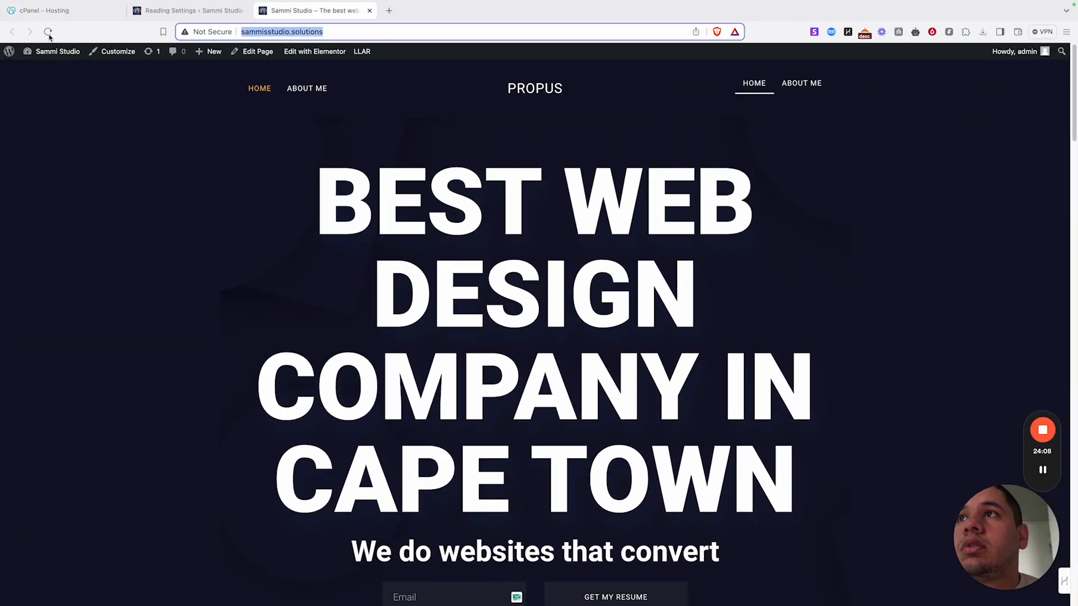
click(48, 34)
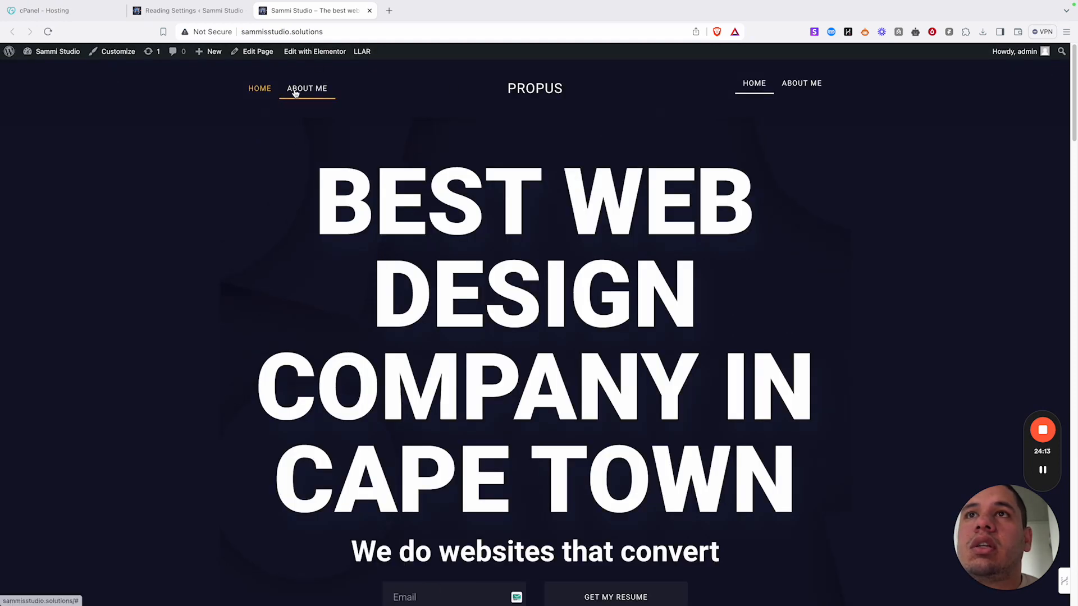
scroll(463, 282, down, 5)
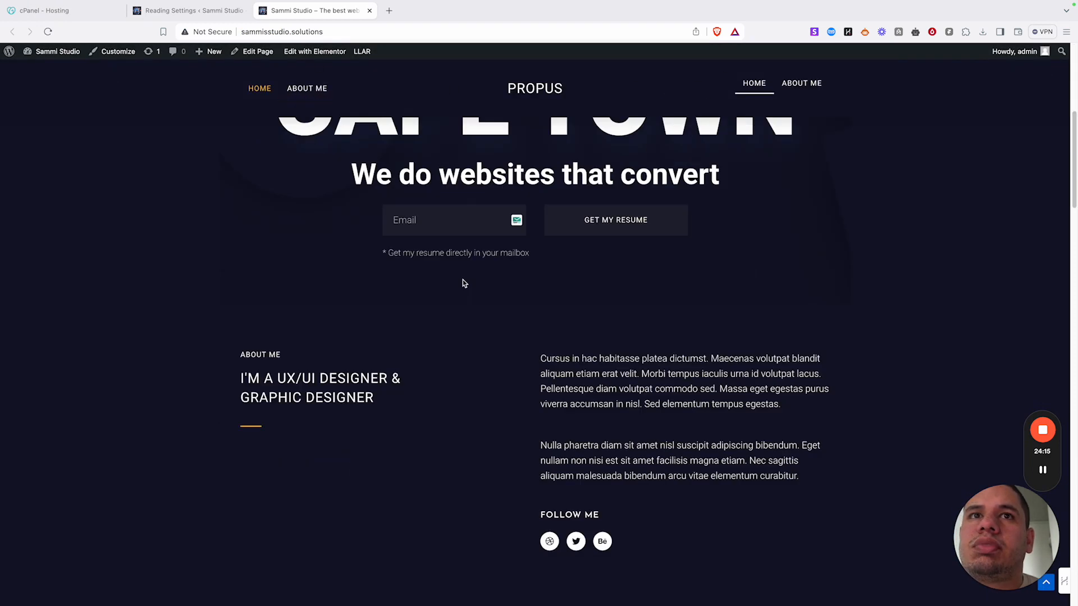
scroll(464, 282, down, 10)
scroll(436, 284, up, 15)
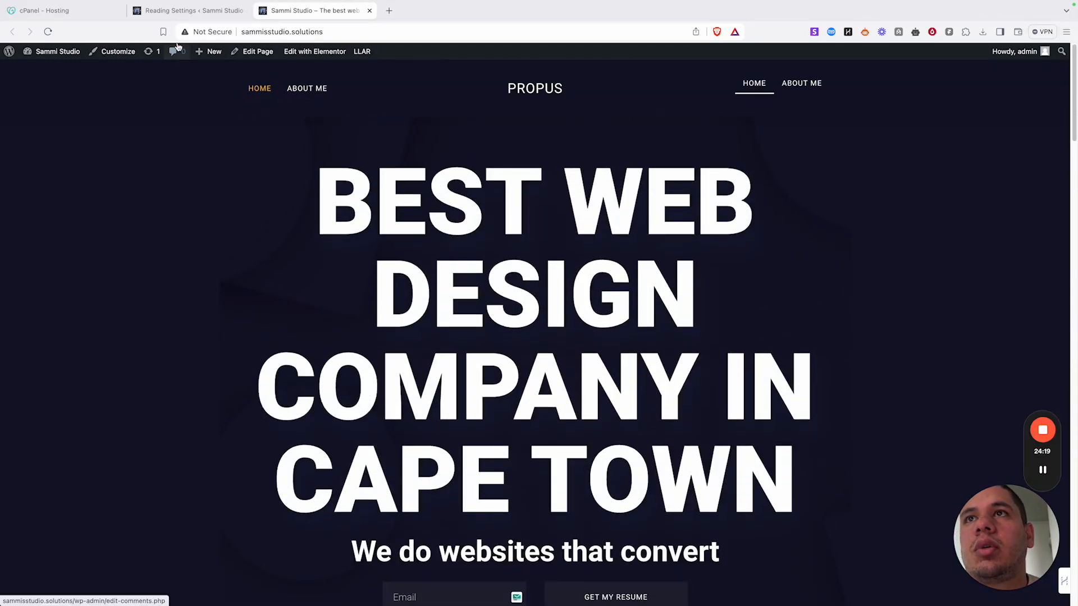
click(178, 5)
click(1, 284)
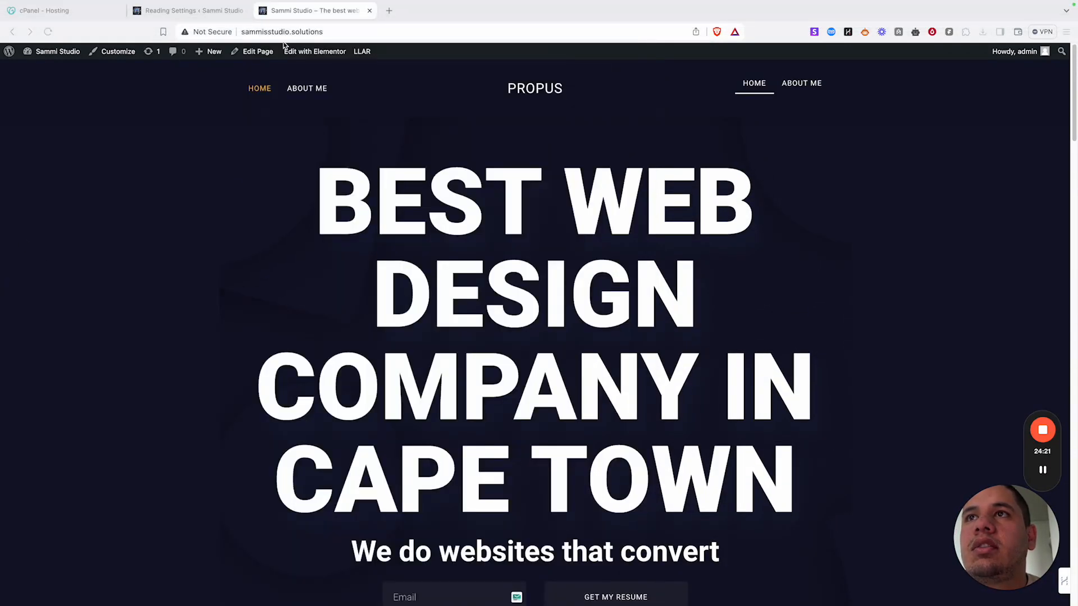
scroll(382, 231, down, 20)
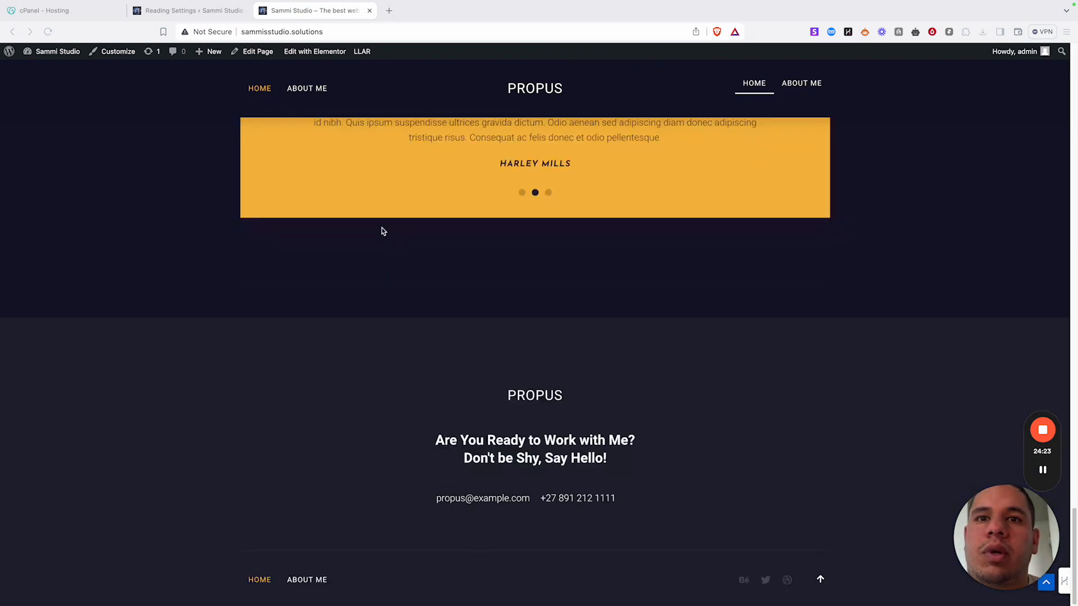
scroll(382, 231, up, 15)
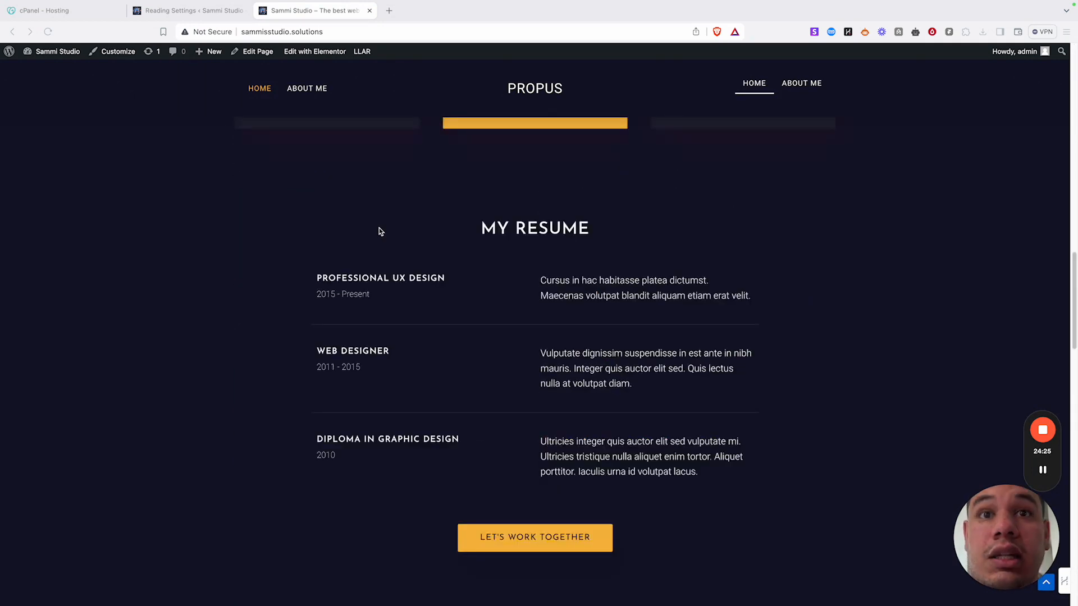
scroll(379, 229, up, 10)
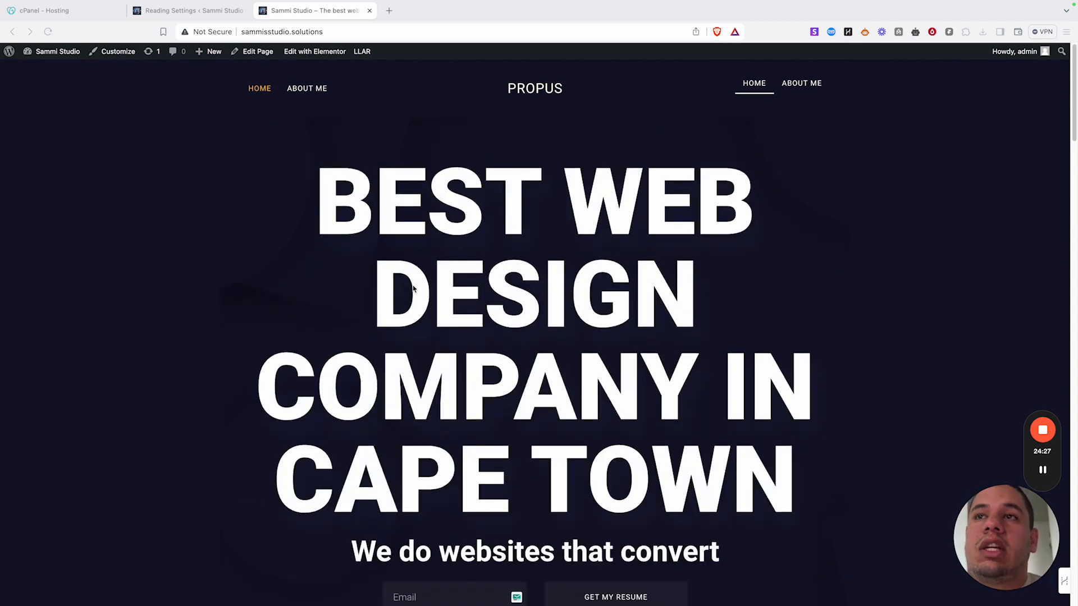